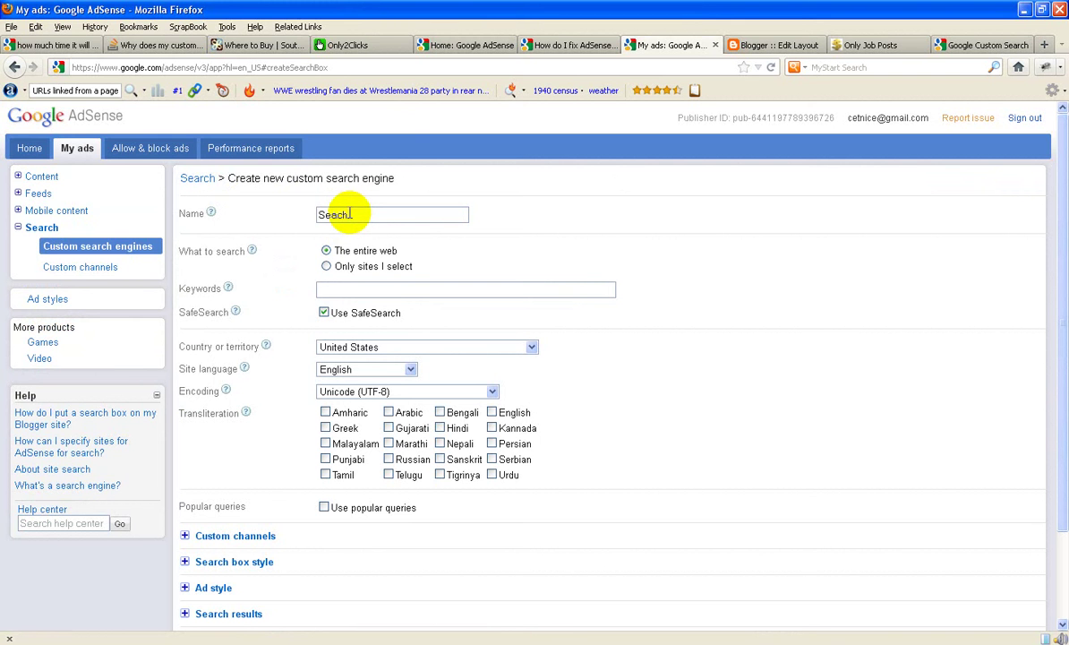
Complete the search engine name as Seach Jobs and fill the keywords with the category names copied from the Only Job Posts blog's navigation bar
{"action": "type", "text": "Jobs"}
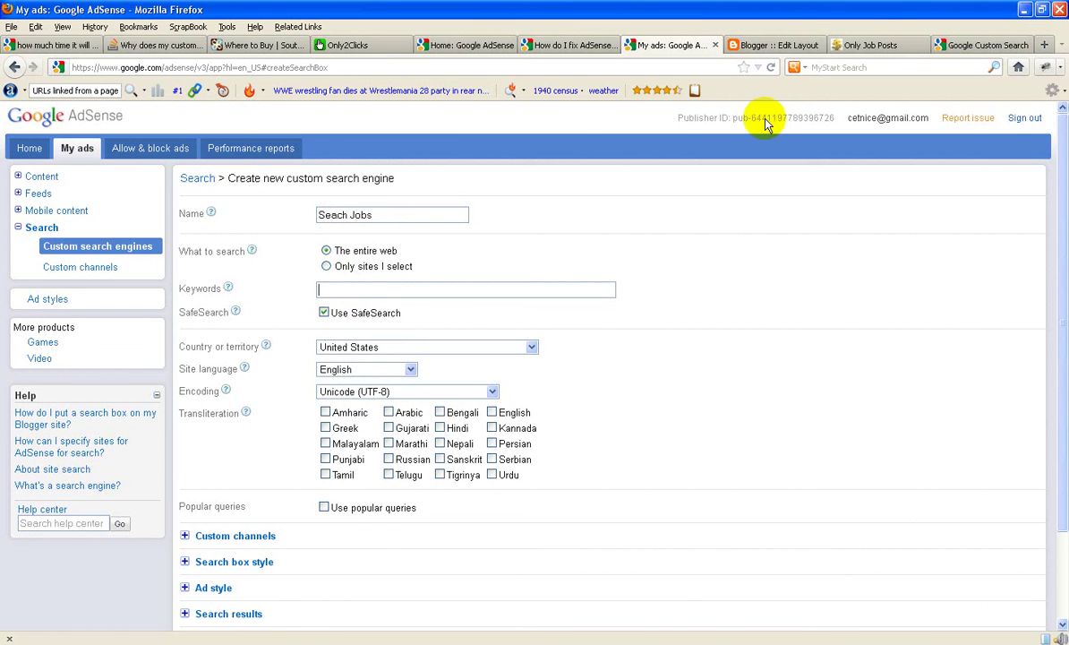
{"action": "left_click", "coordinate": [871, 44]}
{"action": "left_click_drag", "start_coordinate": [231, 169], "coordinate": [428, 193]}
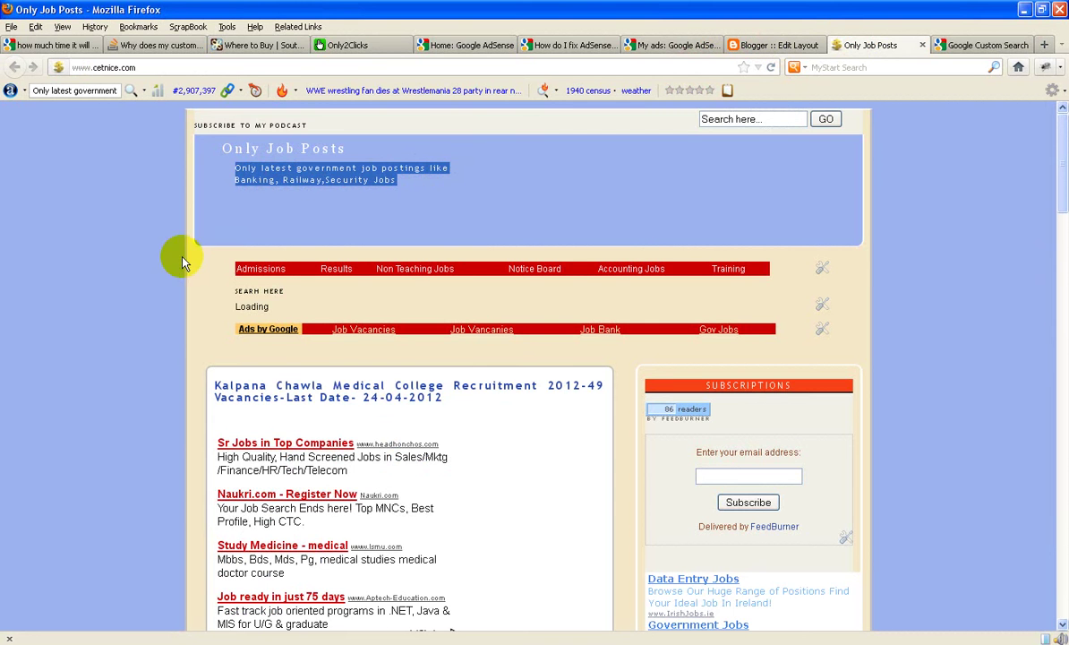
{"action": "left_click_drag", "start_coordinate": [231, 270], "coordinate": [759, 273]}
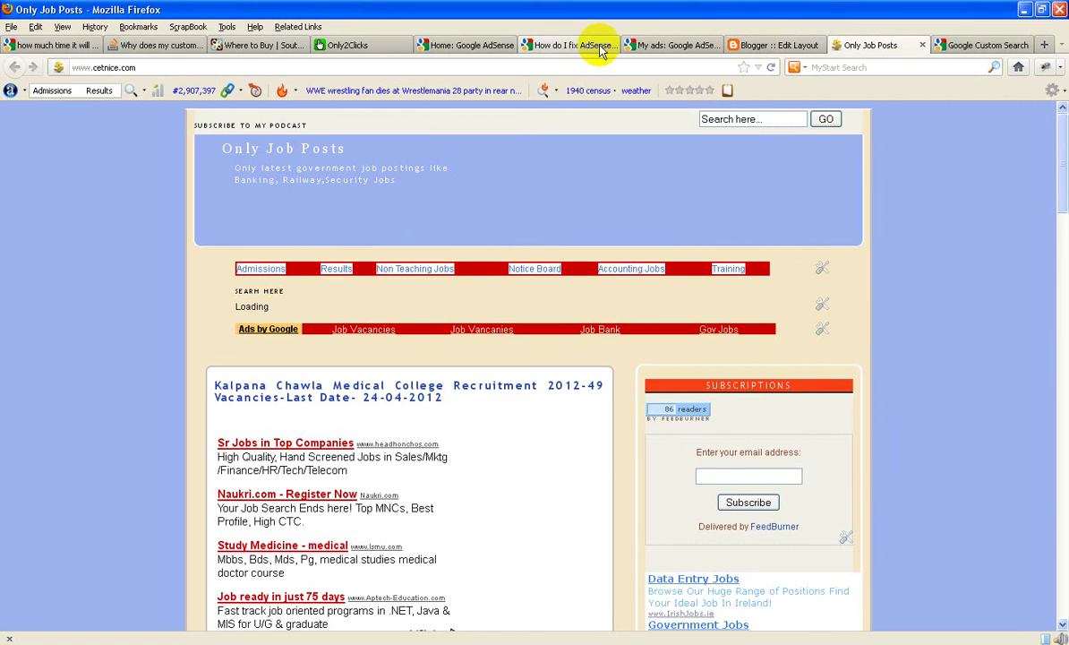
{"action": "left_click", "coordinate": [678, 45]}
{"action": "left_click", "coordinate": [468, 290]}
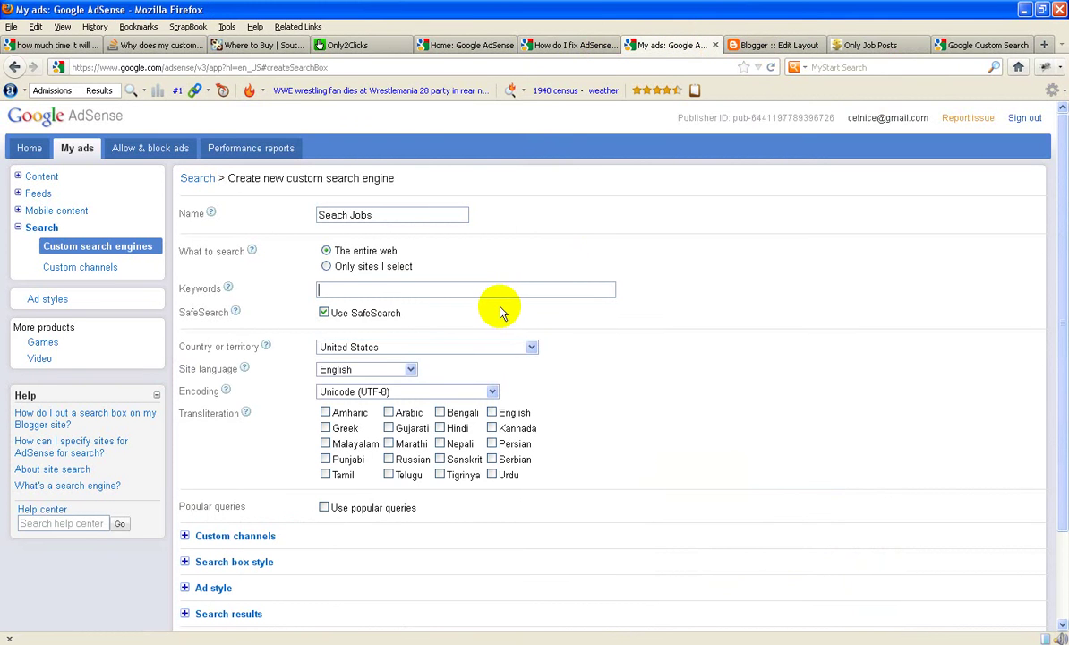
{"action": "key", "text": "ctrl+v"}
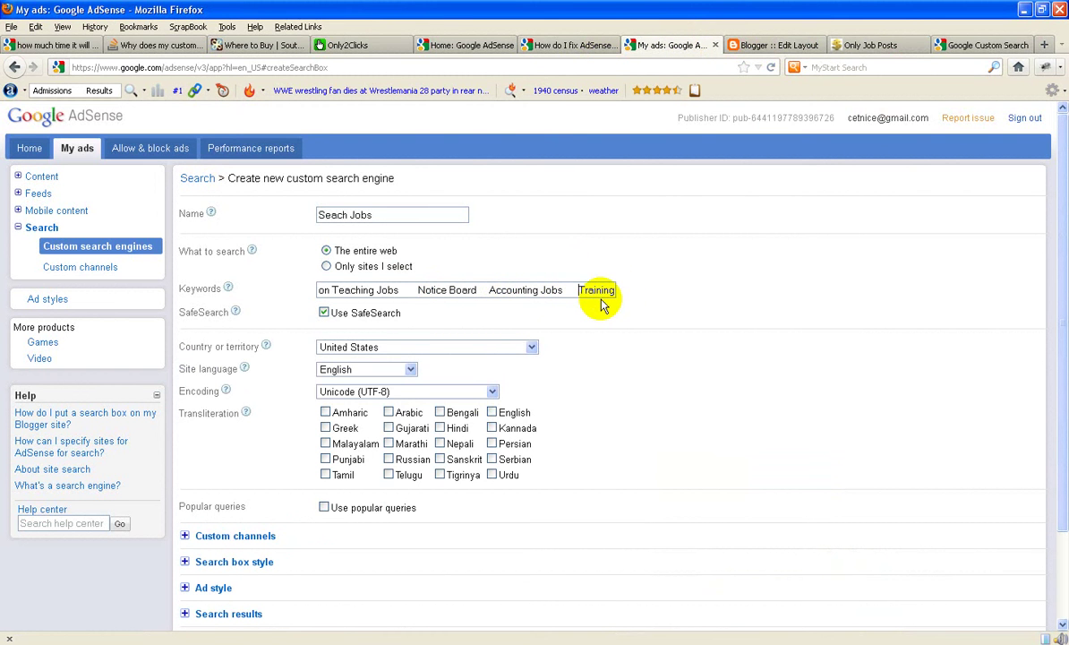
Replace the gaps before Training and before Accounting Jobs in the keywords with commas
{"action": "key", "text": "BackSpace"}
{"action": "key", "text": "BackSpace"}
{"action": "type", "text": ","}
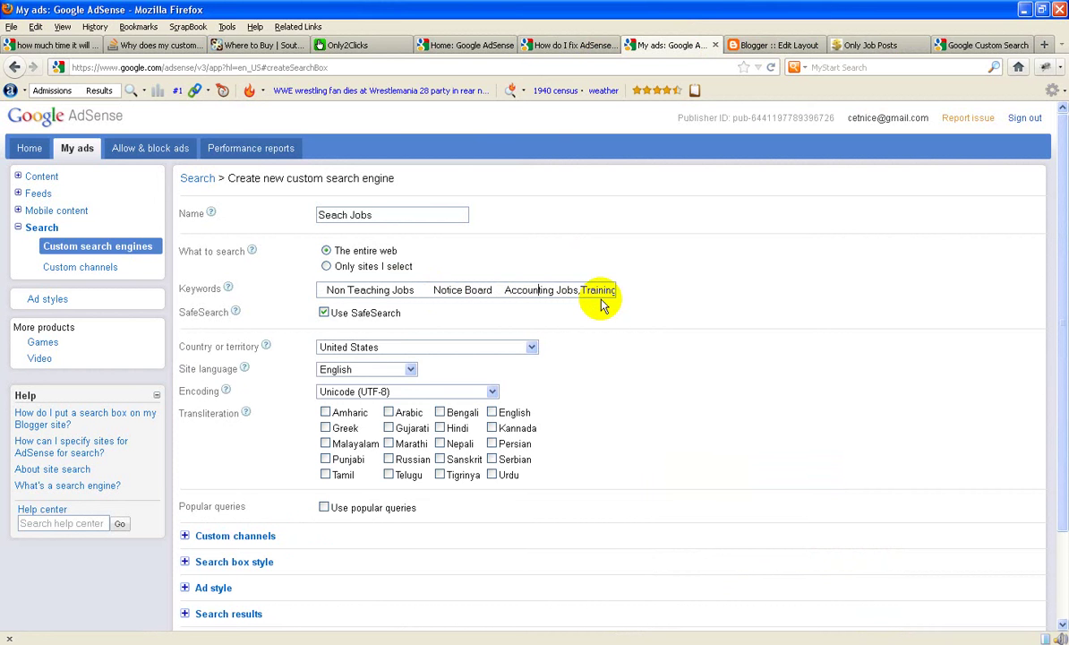
{"action": "key", "text": "BackSpace"}
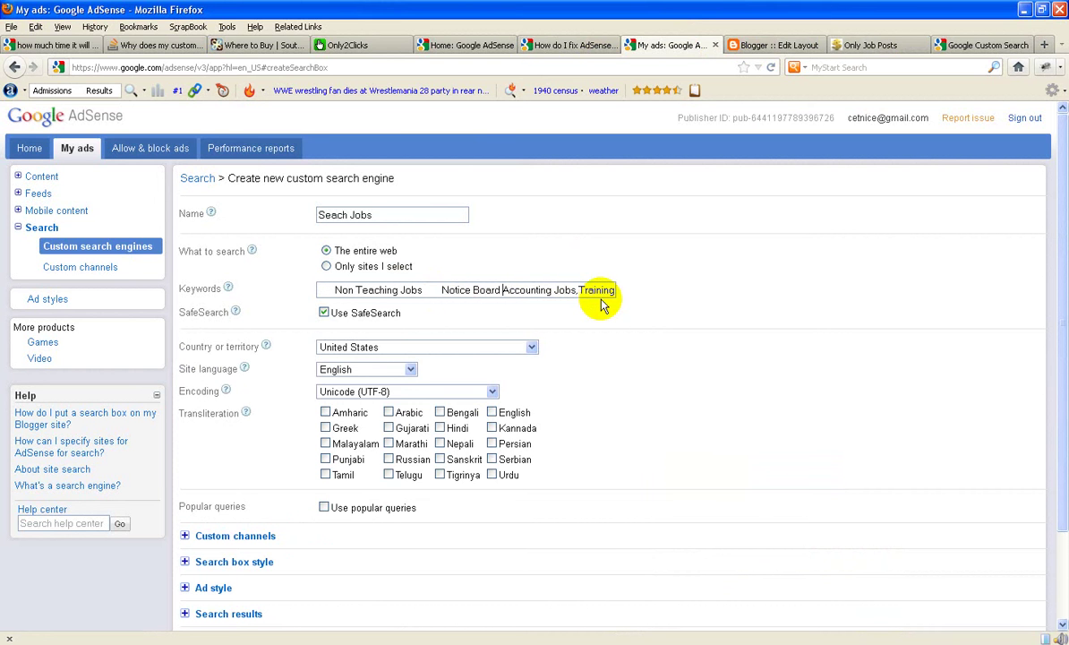
{"action": "type", "text": ","}
Delete the Notice Board keyword and the gap between Non Teaching Jobs and Accounting Jobs
{"action": "key", "text": "BackSpace"}
{"action": "key", "text": "BackSpace"}
{"action": "key", "text": "BackSpace"}
{"action": "key", "text": "BackSpace"}
{"action": "key", "text": "BackSpace"}
{"action": "key", "text": "BackSpace"}
{"action": "key", "text": "BackSpace"}
{"action": "key", "text": "BackSpace"}
{"action": "key", "text": "BackSpace"}
{"action": "key", "text": "BackSpace"}
{"action": "key", "text": "BackSpace"}
{"action": "key", "text": "BackSpace"}
{"action": "key", "text": "BackSpace"}
{"action": "key", "text": "BackSpace"}
{"action": "key", "text": "BackSpace"}
{"action": "key", "text": "BackSpace"}
{"action": "key", "text": "BackSpace"}
{"action": "key", "text": "BackSpace"}
{"action": "key", "text": "BackSpace"}
{"action": "key", "text": "BackSpace"}
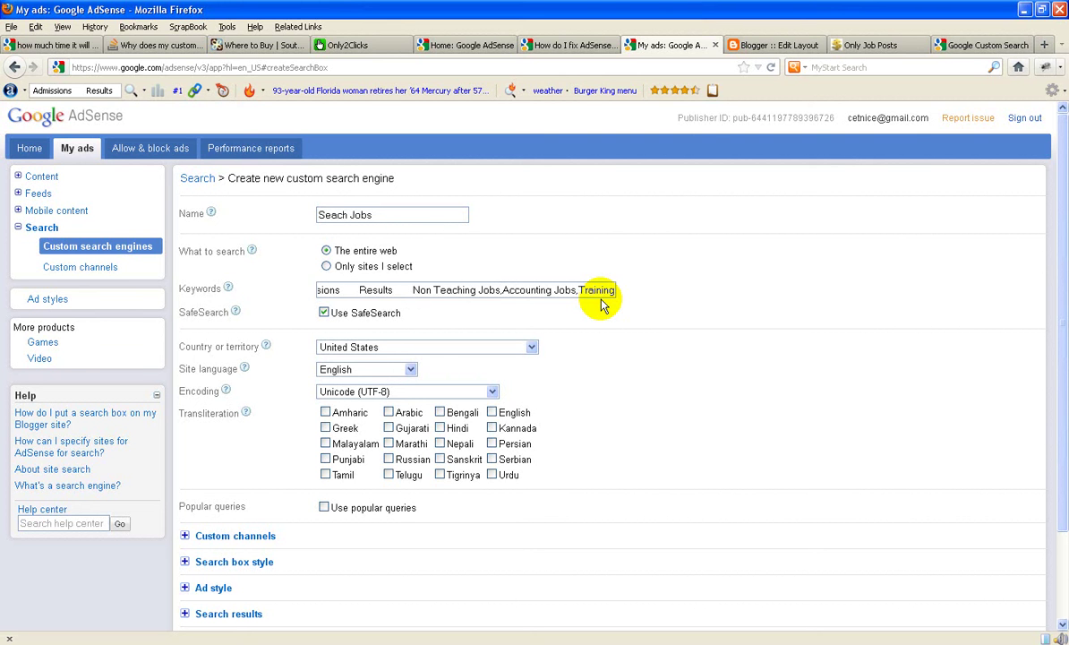
Separate Admissions, Results and Non Teaching Jobs with commas and add Teaching Jobs at the start of the keywords
{"action": "type", "text": ","}
{"action": "key", "text": "BackSpace"}
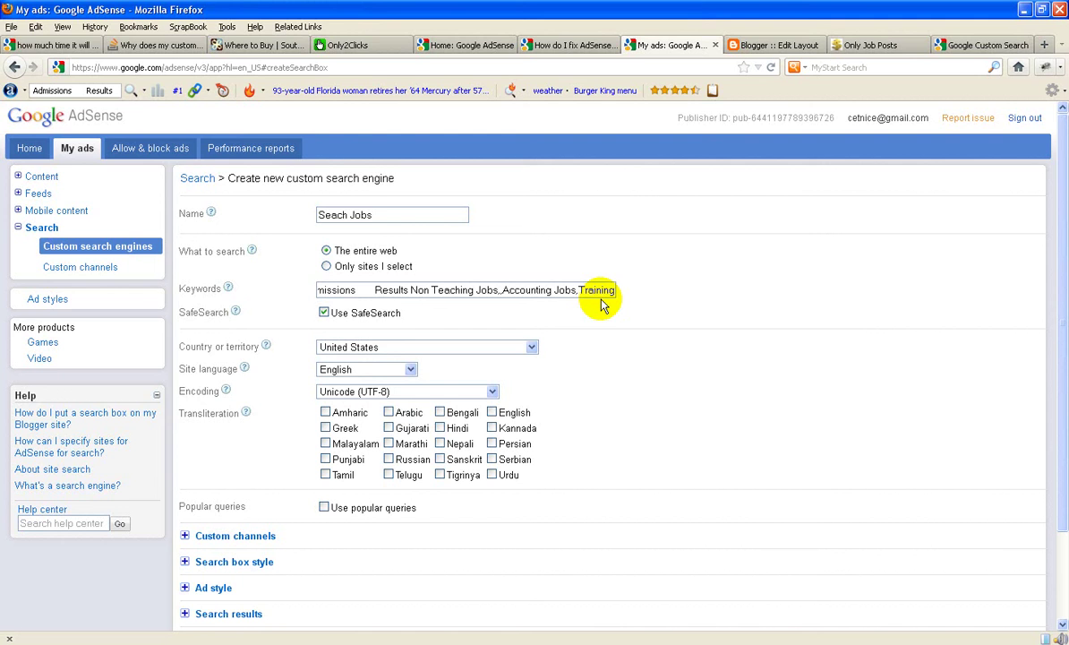
{"action": "type", "text": ","}
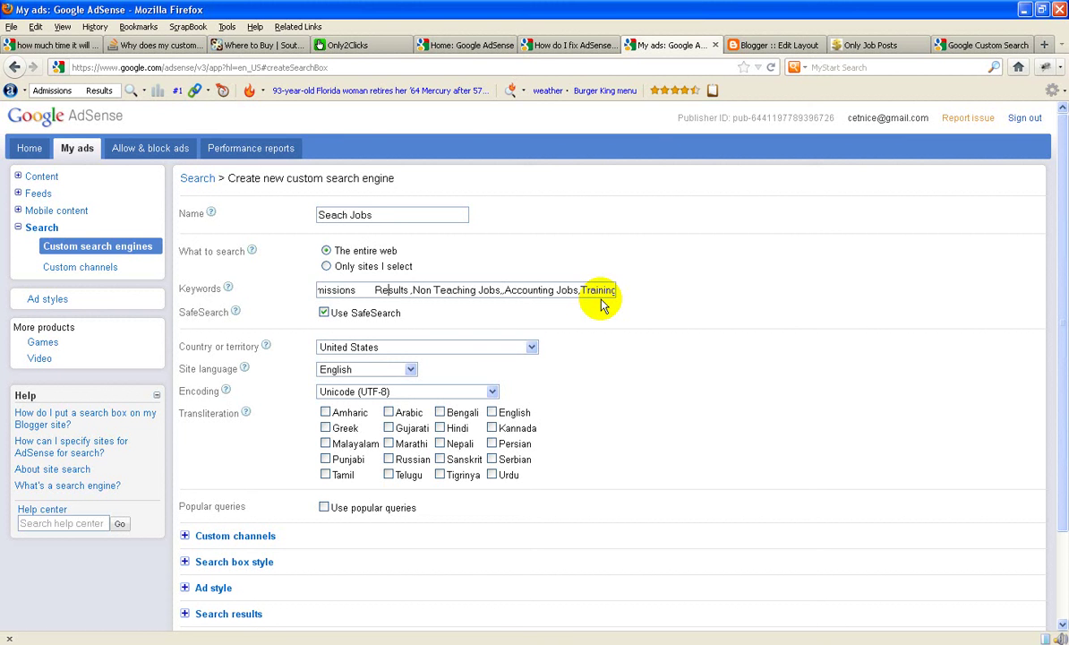
{"action": "key", "text": "BackSpace"}
{"action": "type", "text": ",Non Teaching Jobs,"}
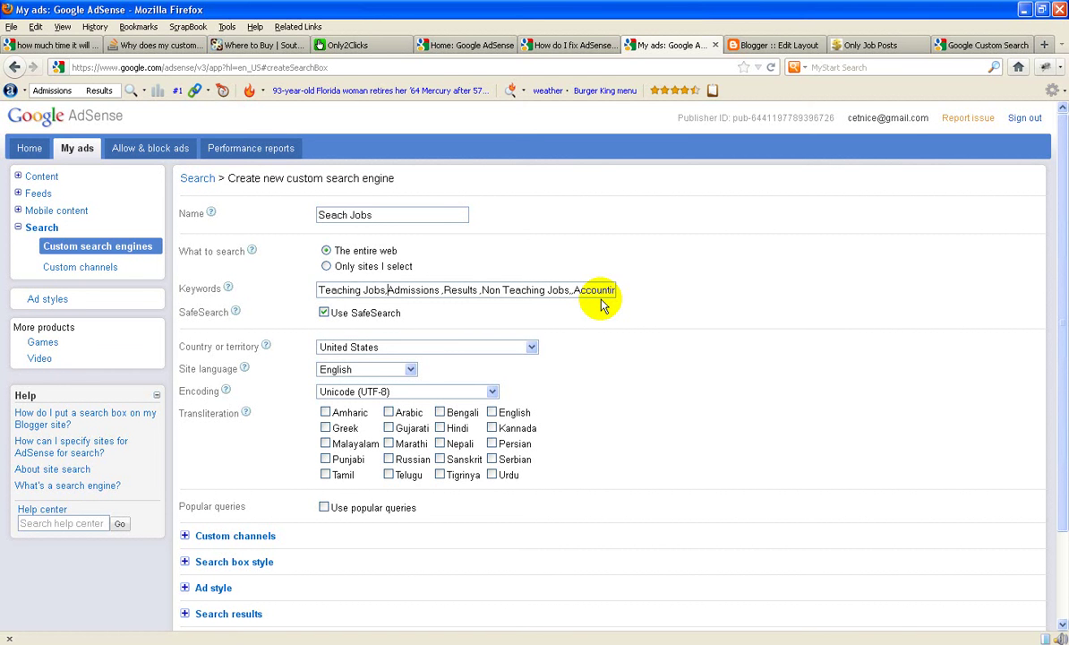
Set the custom search engine's country or territory to India
{"action": "left_click", "coordinate": [532, 348]}
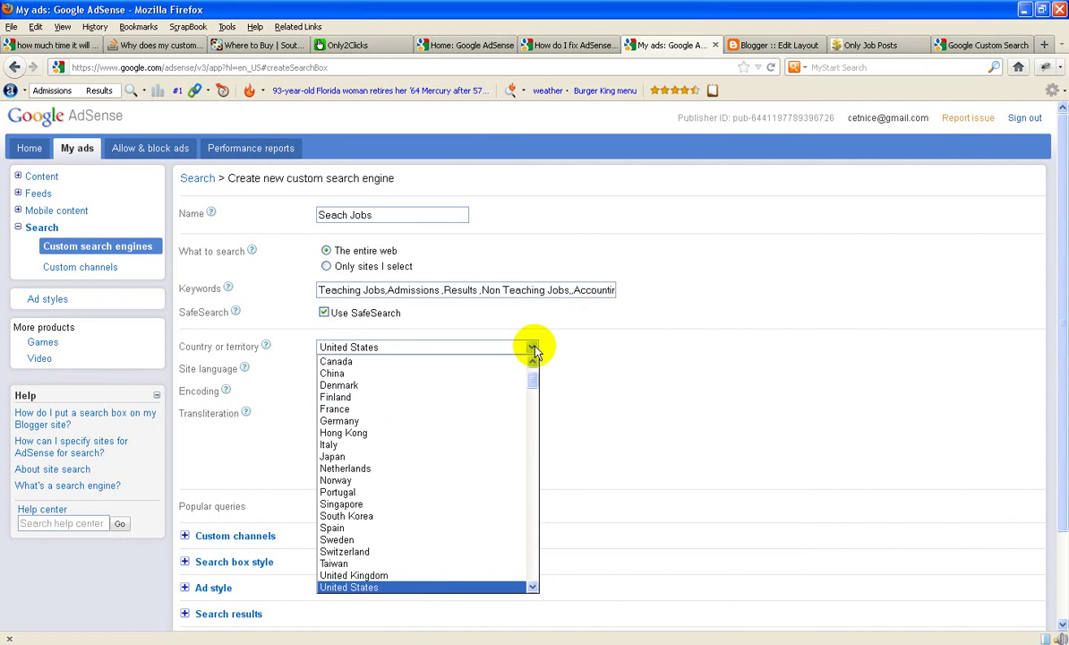
{"action": "type", "text": "india"}
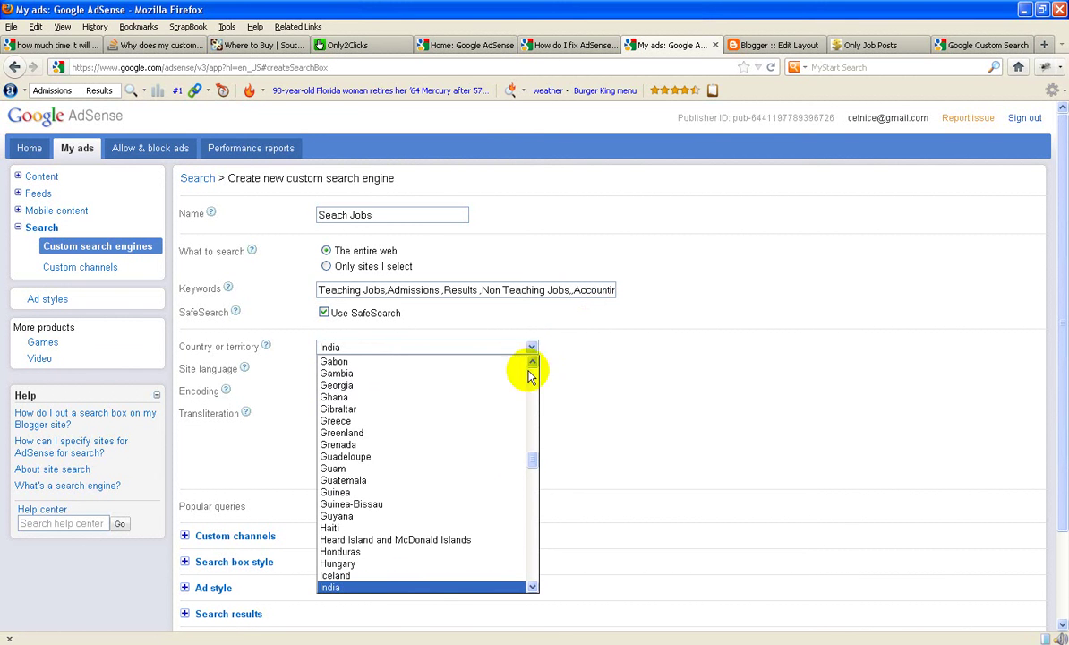
{"action": "left_click", "coordinate": [362, 589]}
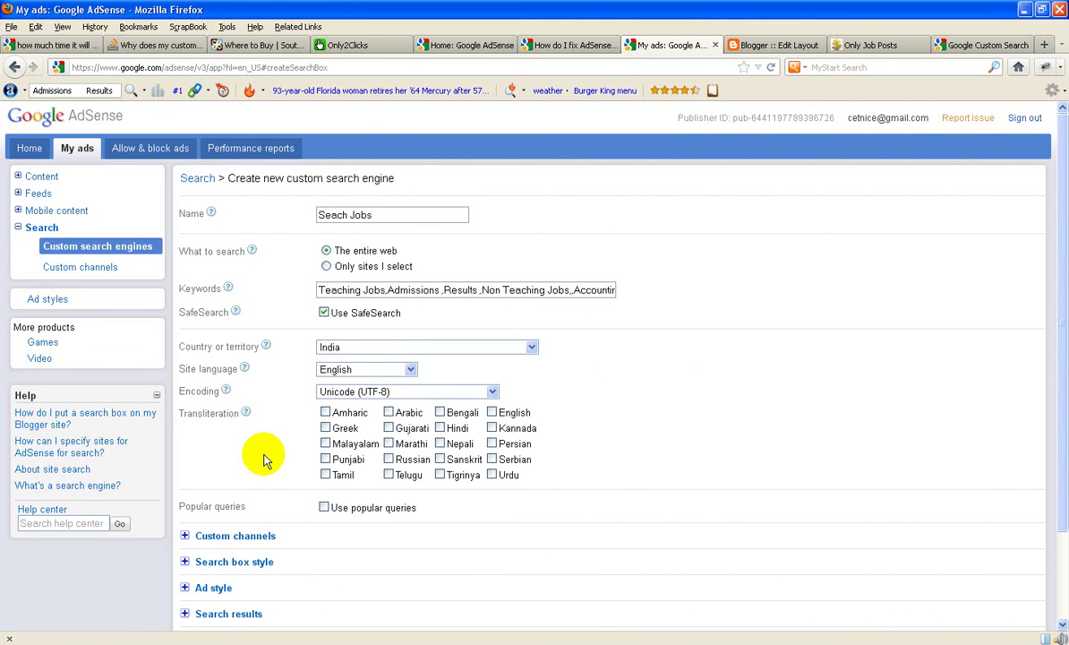
Enable transliteration for Telugu, Punjabi, Tamil, Marathi, Gujarati, Bengali, Hindi, Sanskrit, Urdu, Kannada and English
{"action": "scroll", "coordinate": [265, 459], "scroll_direction": "down", "scroll_amount": 2}
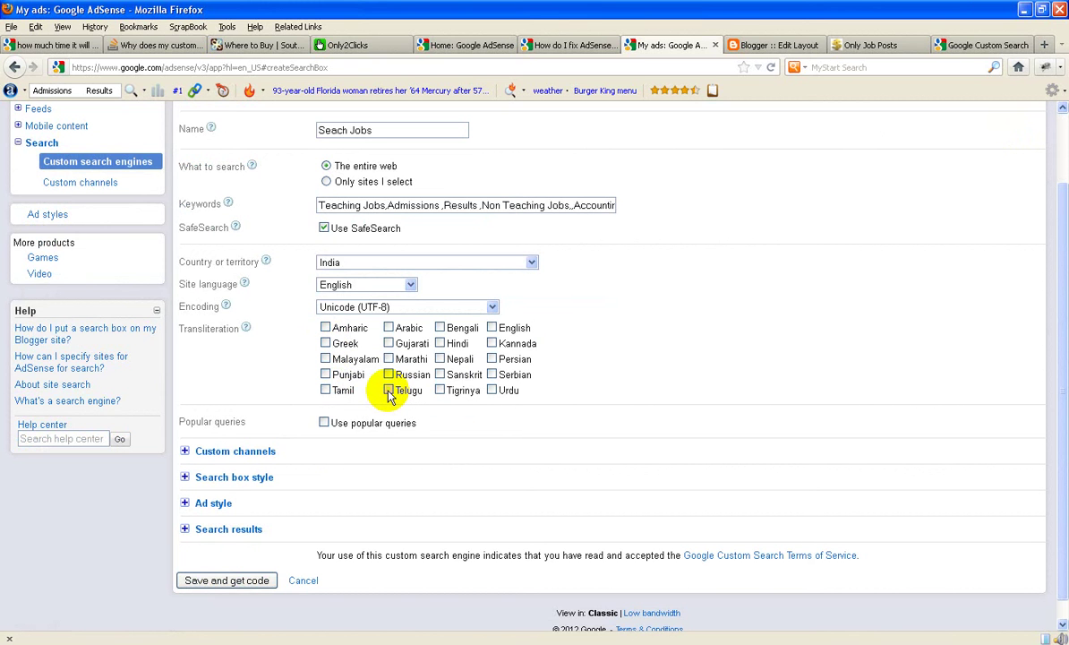
{"action": "left_click", "coordinate": [325, 374]}
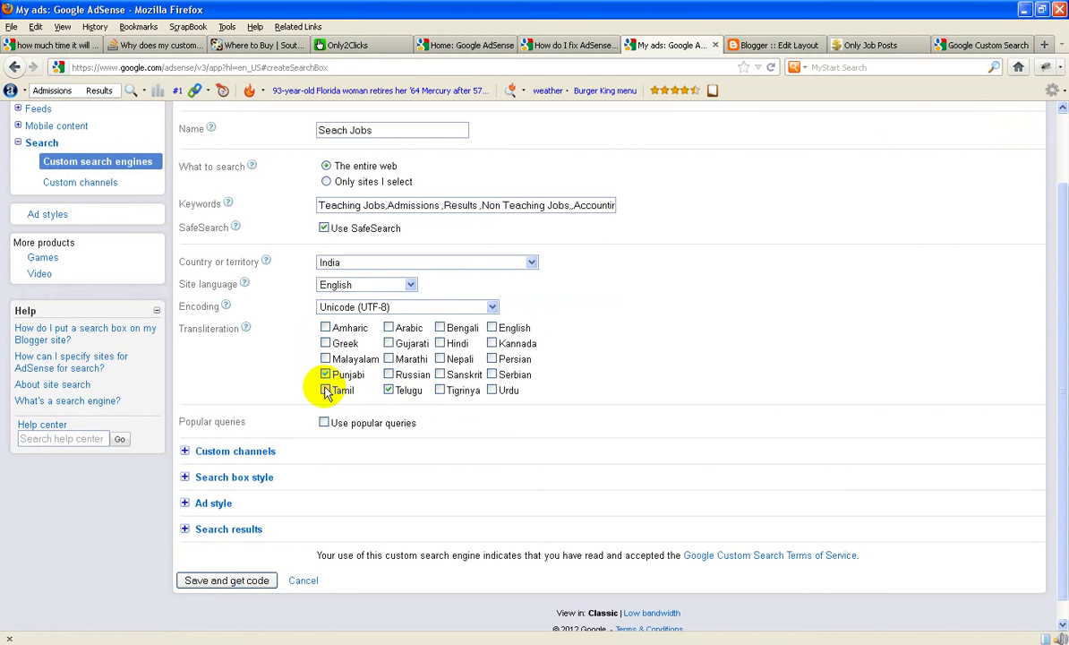
{"action": "left_click", "coordinate": [325, 390]}
{"action": "left_click", "coordinate": [389, 358]}
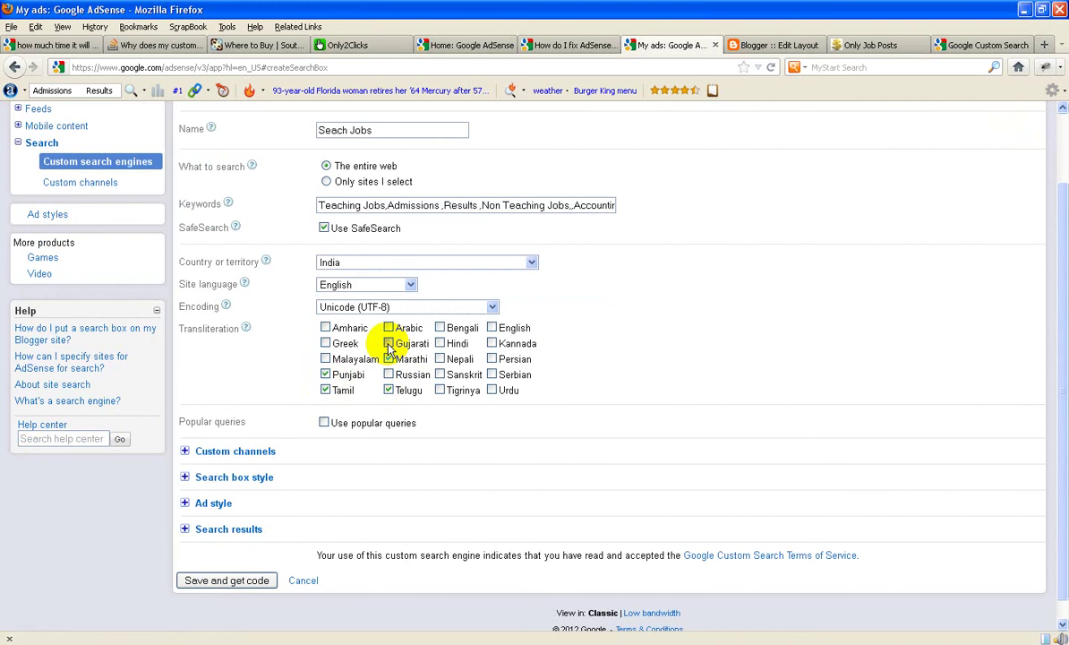
{"action": "left_click", "coordinate": [439, 329]}
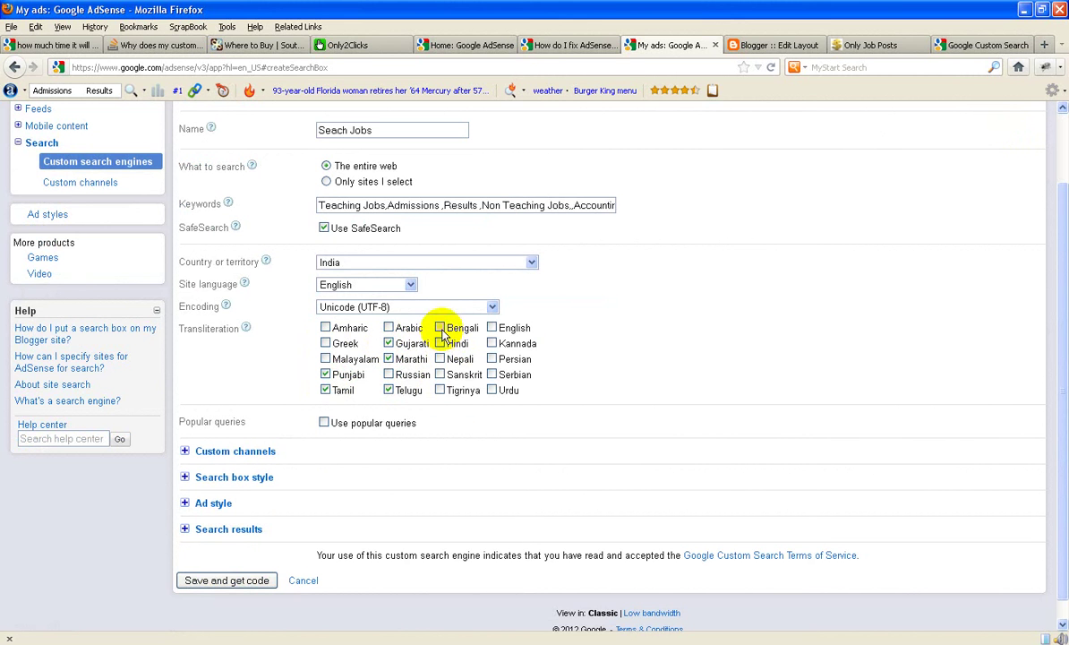
{"action": "left_click", "coordinate": [440, 344]}
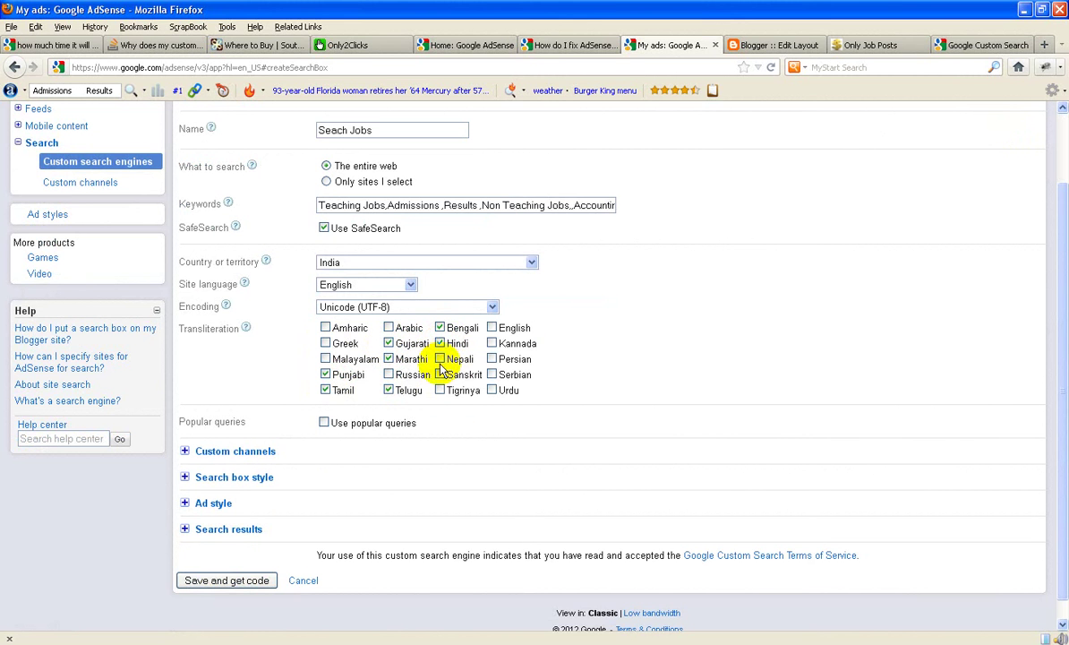
{"action": "left_click", "coordinate": [439, 376]}
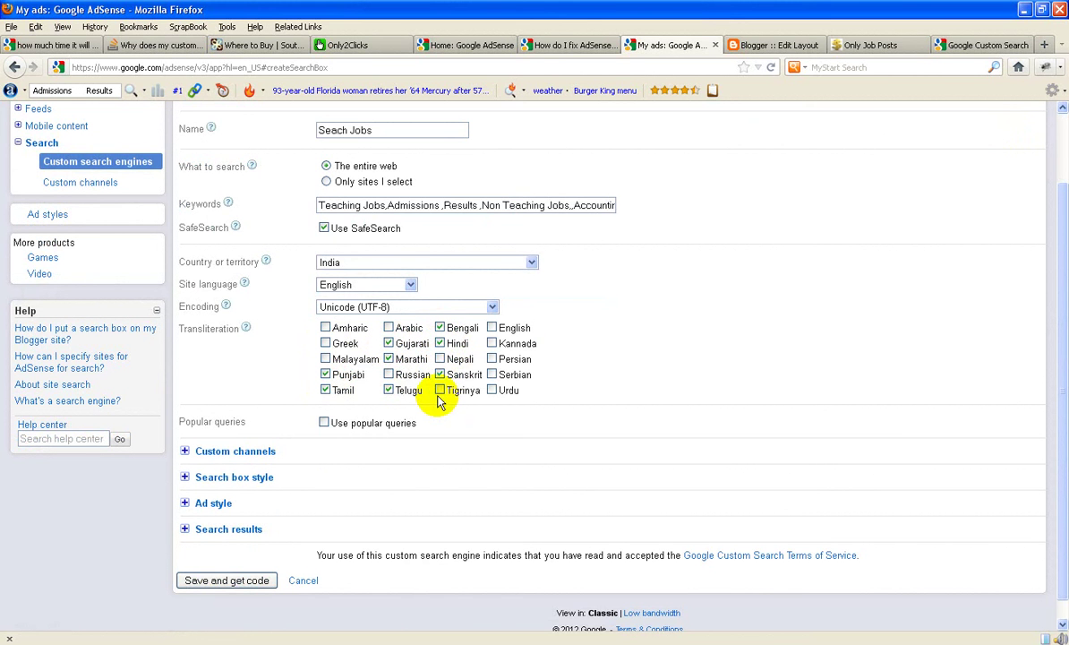
{"action": "left_click", "coordinate": [493, 392]}
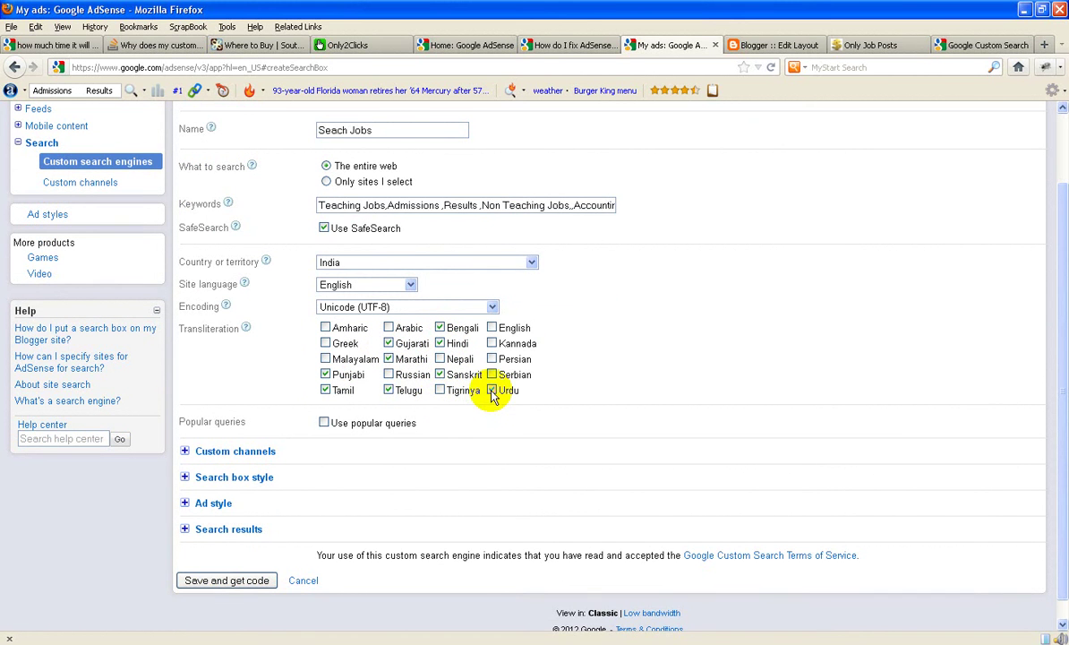
{"action": "left_click", "coordinate": [491, 344]}
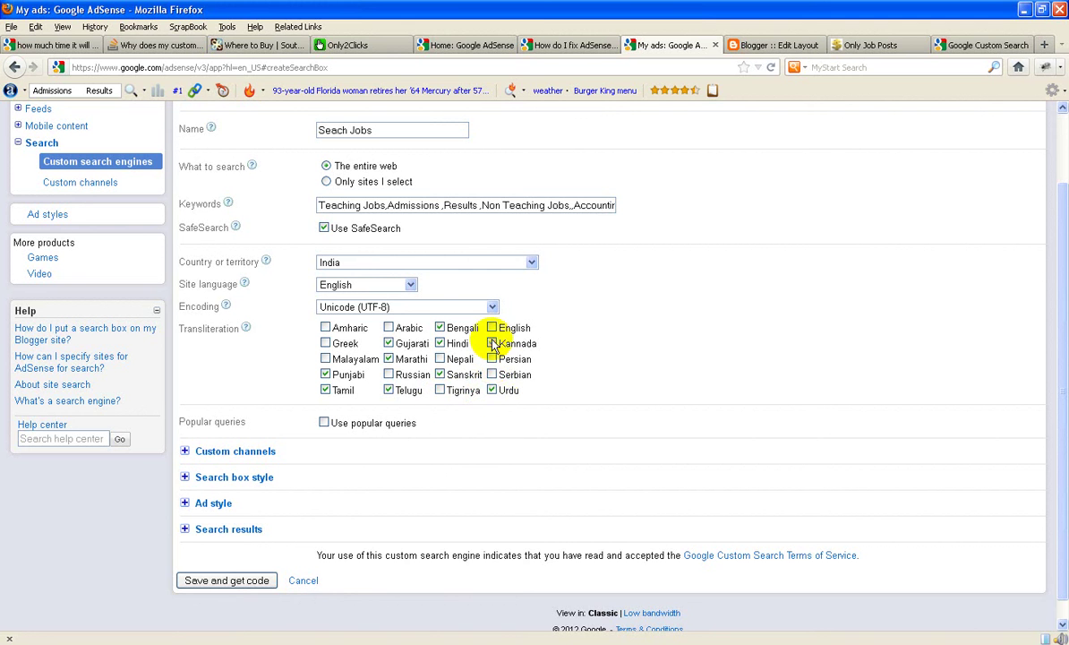
{"action": "left_click", "coordinate": [492, 328]}
Enable popular queries for the custom search engine
{"action": "scroll", "coordinate": [472, 457], "scroll_direction": "down", "scroll_amount": 1}
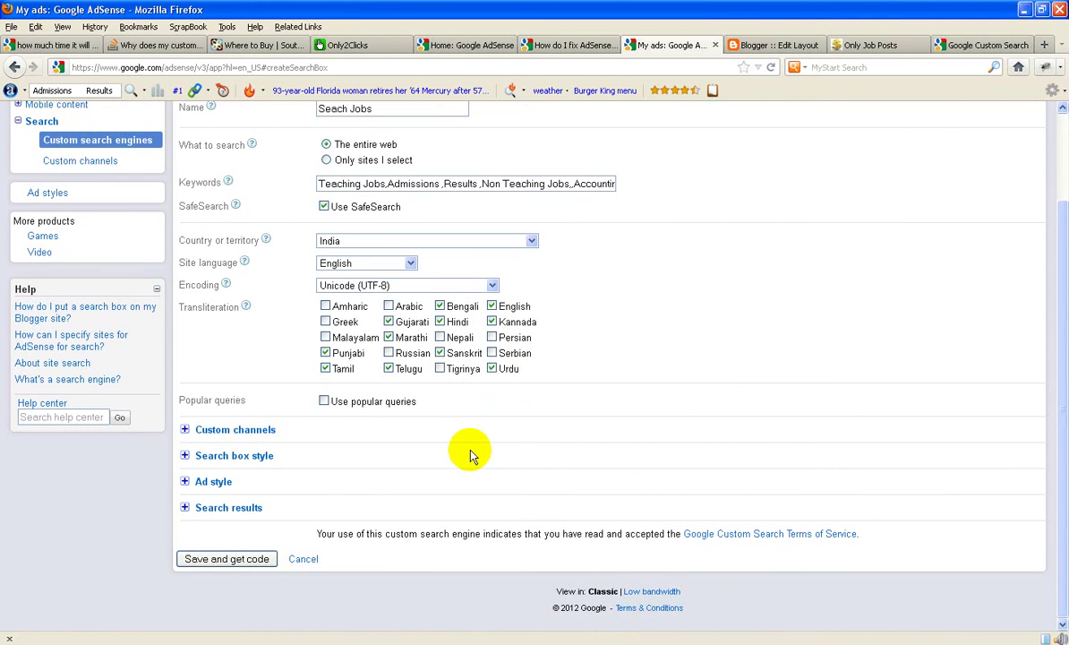
{"action": "left_click", "coordinate": [323, 401]}
{"action": "scroll", "coordinate": [461, 446], "scroll_direction": "down", "scroll_amount": 1}
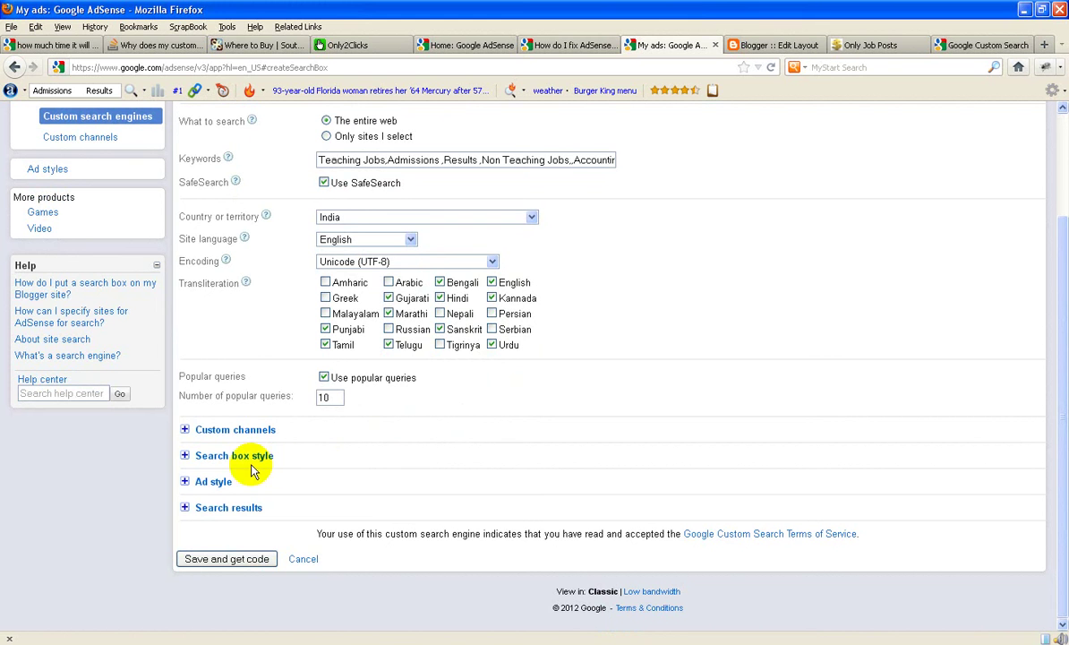
Create and save a new custom channel named cetnice CSE for the search engine
{"action": "left_click", "coordinate": [183, 430]}
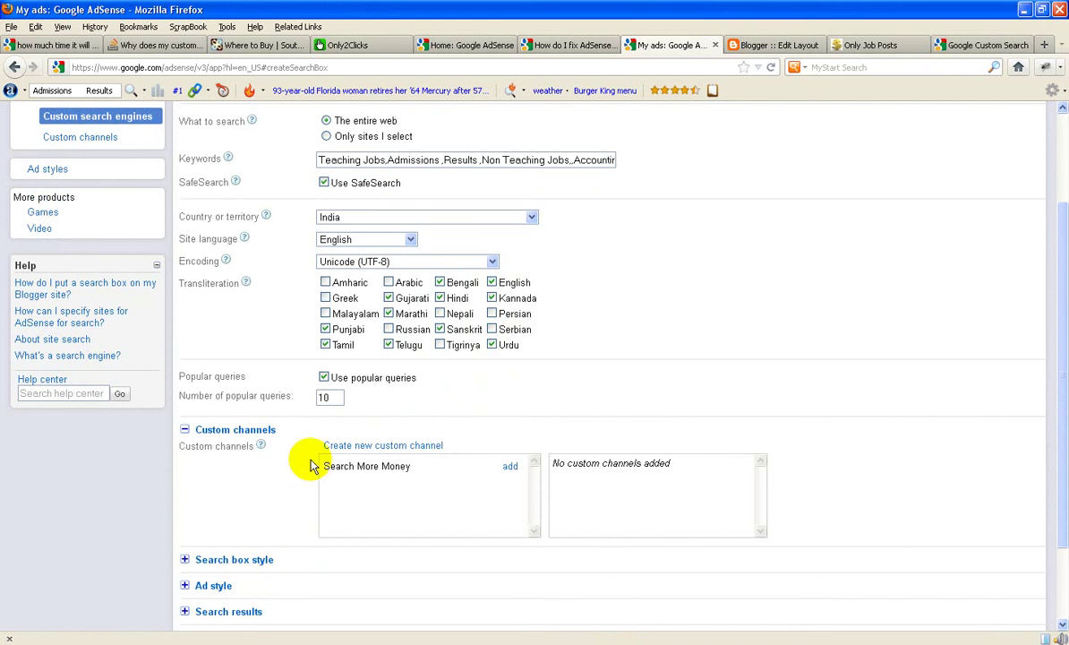
{"action": "left_click", "coordinate": [380, 446]}
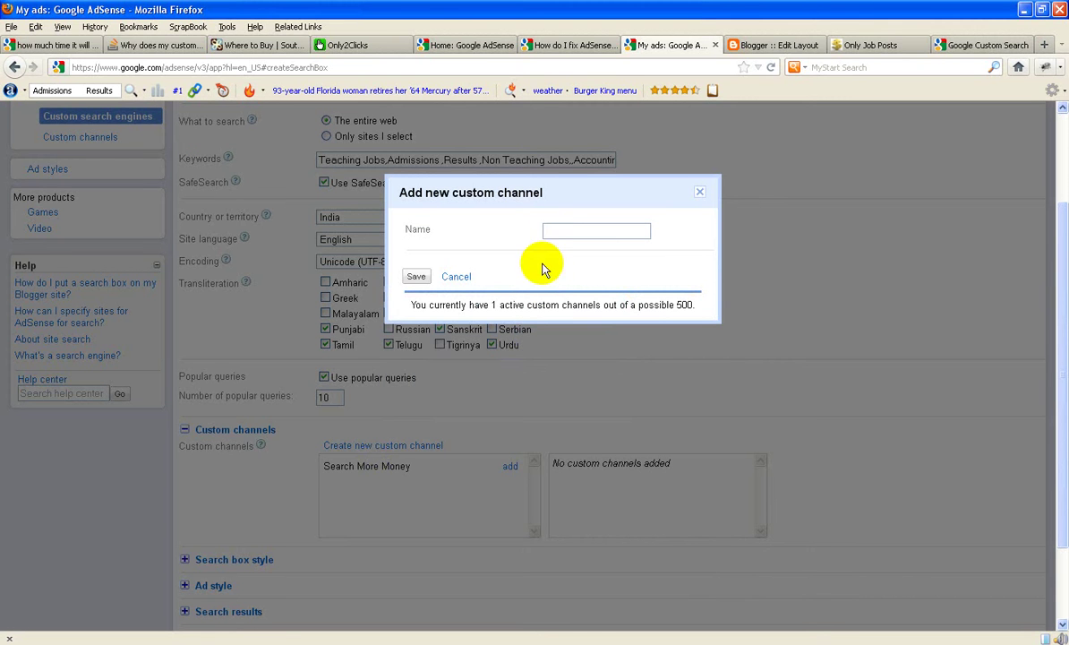
{"action": "left_click", "coordinate": [555, 231]}
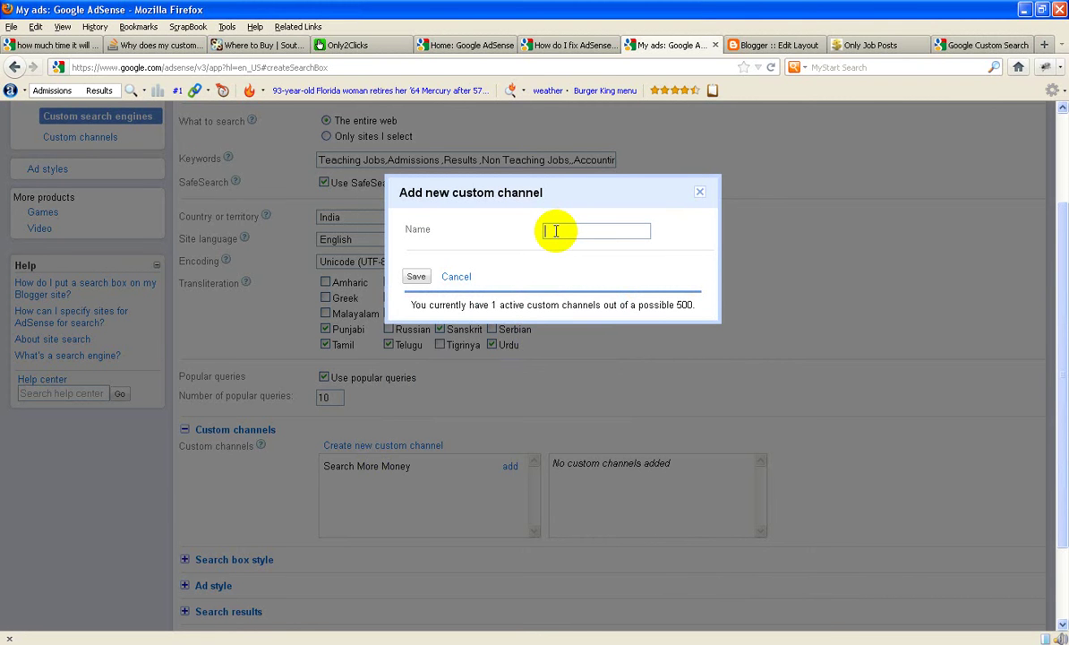
{"action": "type", "text": "cetnice"}
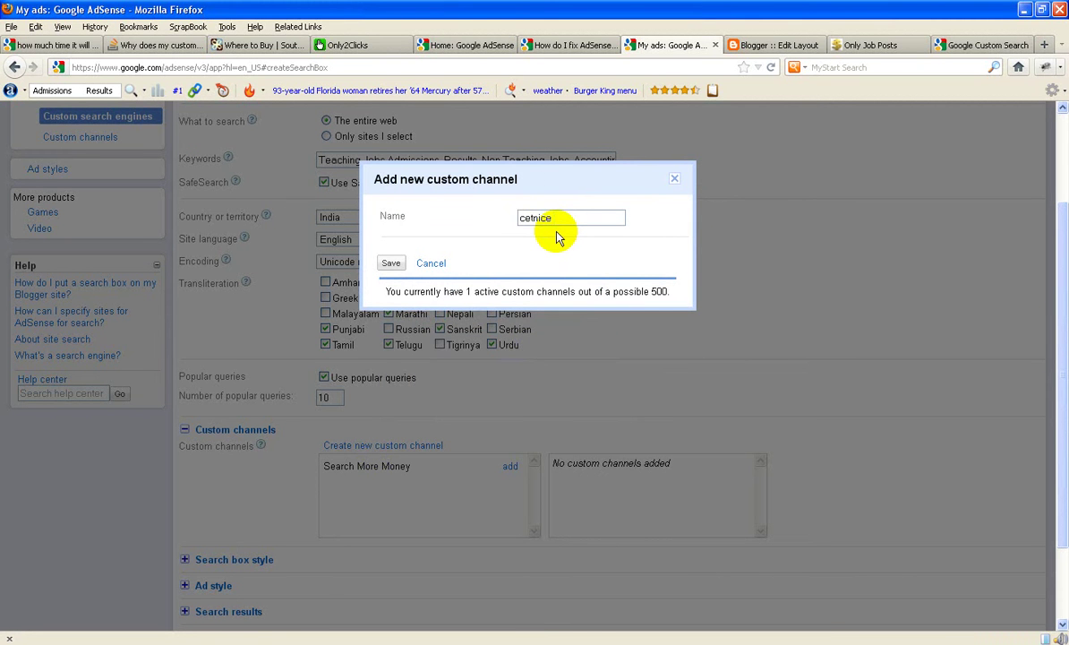
{"action": "type", "text": " CSE"}
{"action": "left_click", "coordinate": [387, 264]}
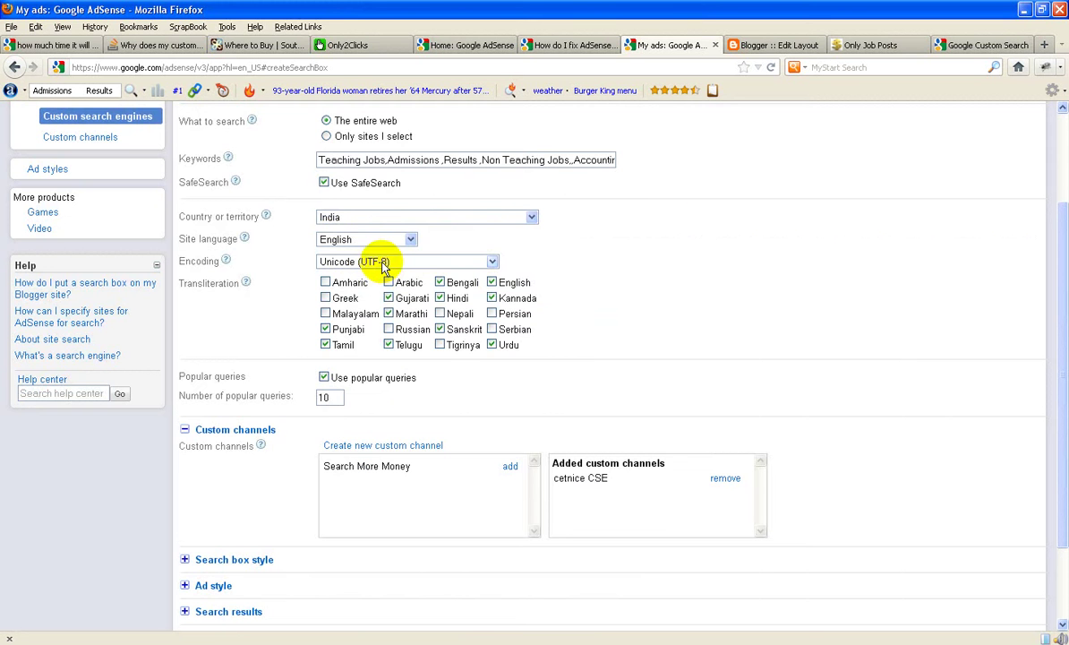
Set the search box style to the Google Custom Search logo on white, placed below the search box
{"action": "scroll", "coordinate": [332, 518], "scroll_direction": "down", "scroll_amount": 2}
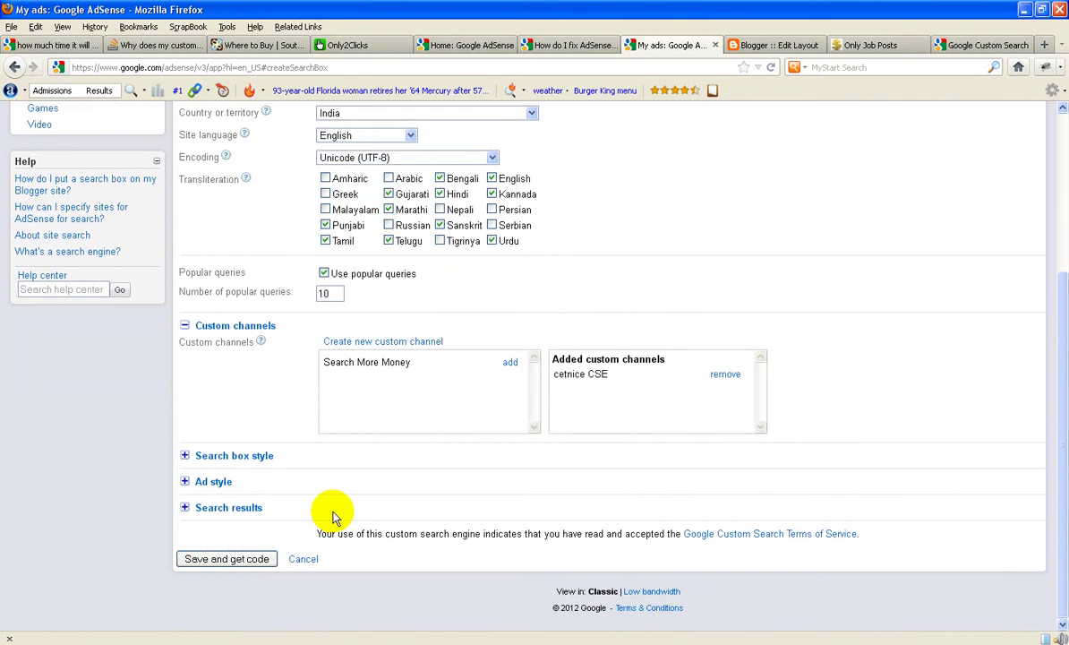
{"action": "left_click", "coordinate": [190, 455]}
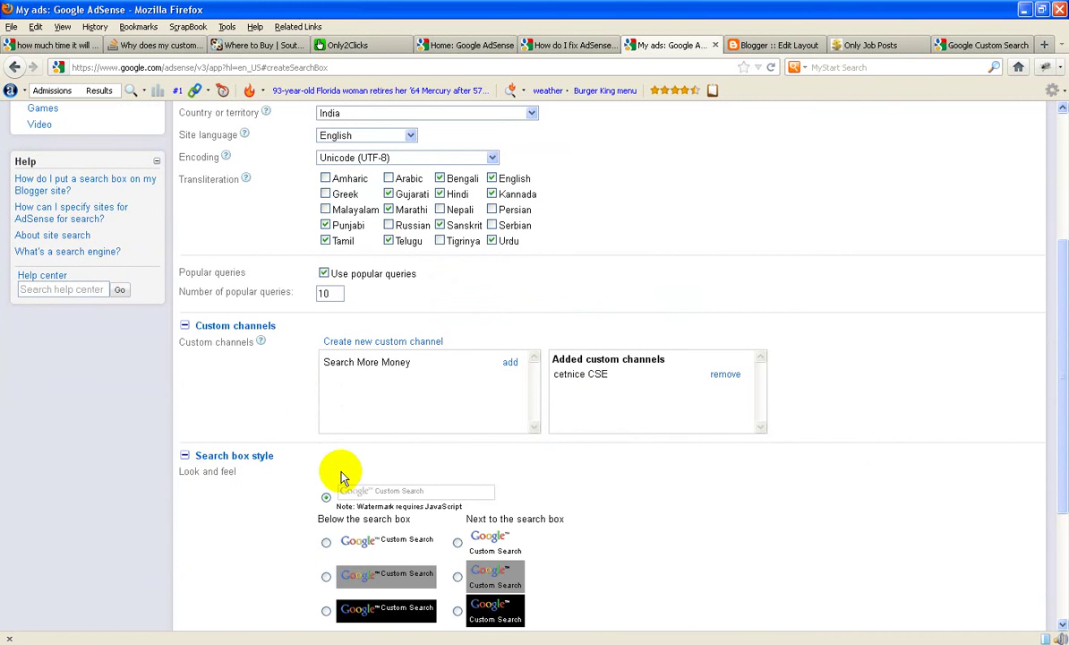
{"action": "scroll", "coordinate": [340, 477], "scroll_direction": "down", "scroll_amount": 2}
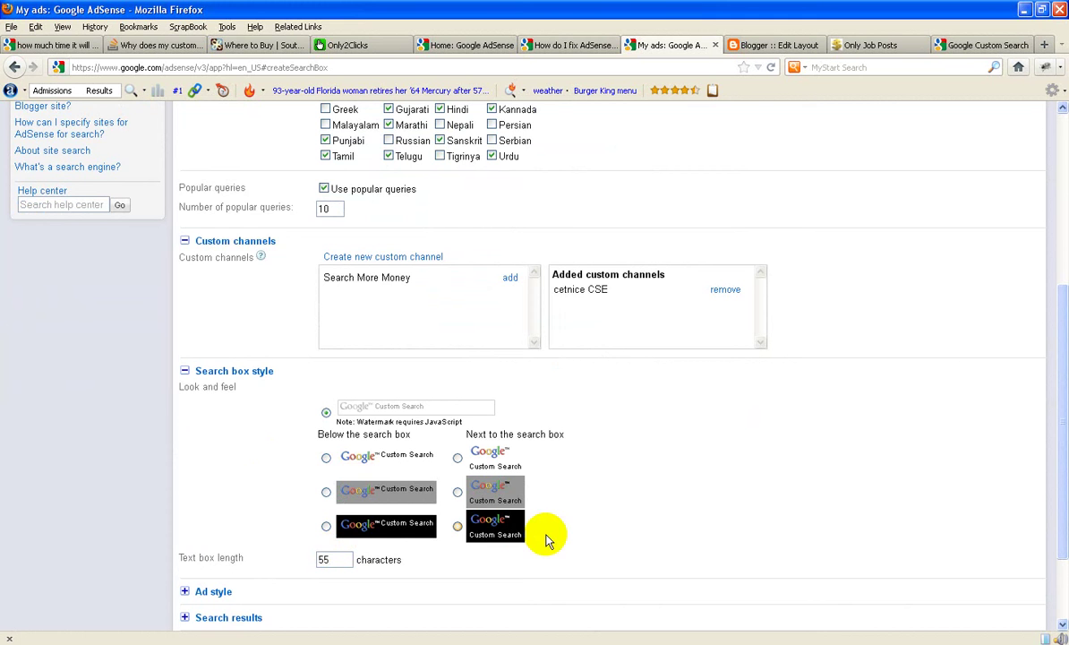
{"action": "left_click", "coordinate": [327, 459]}
{"action": "scroll", "coordinate": [643, 481], "scroll_direction": "down", "scroll_amount": 2}
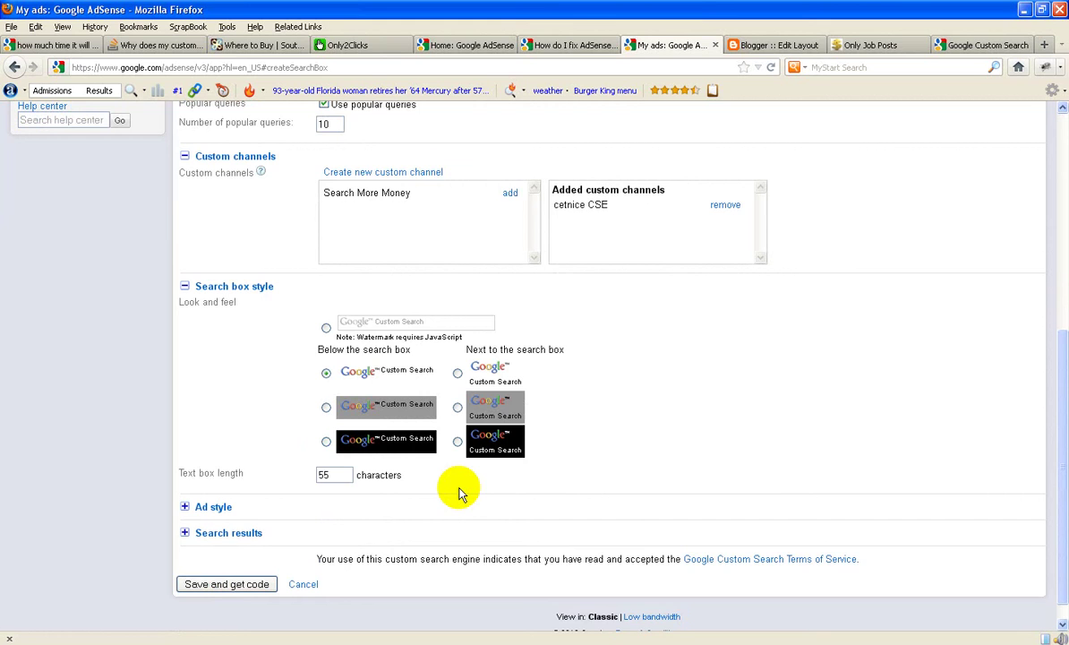
Switch the ad style to custom settings, with text colour CC0000 and visited URL colour 000000
{"action": "scroll", "coordinate": [459, 492], "scroll_direction": "down", "scroll_amount": 1}
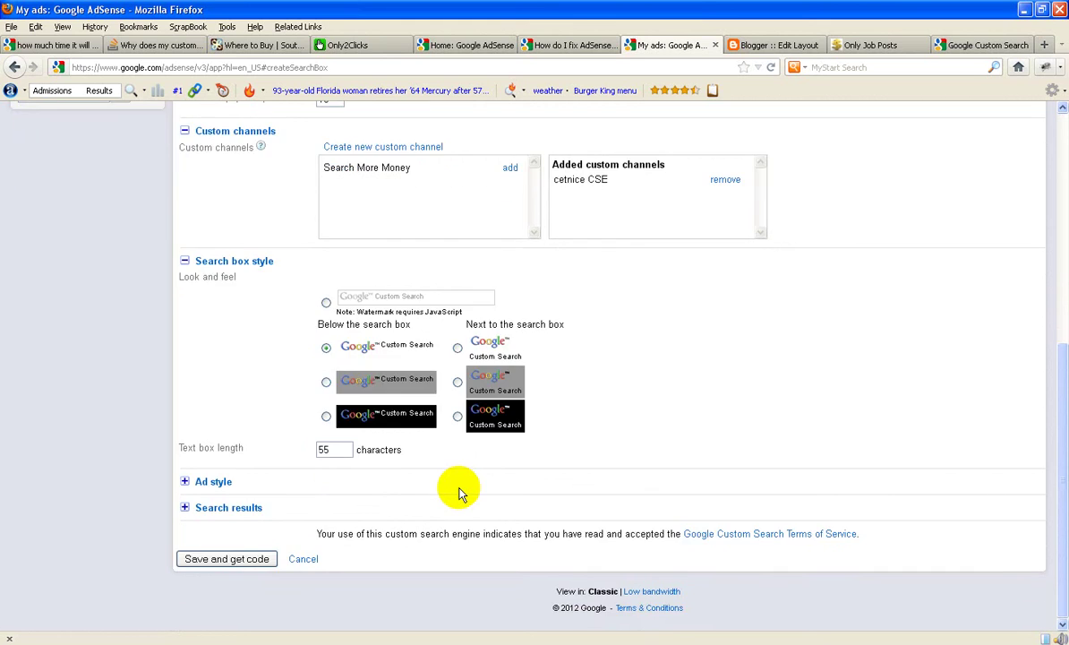
{"action": "left_click", "coordinate": [185, 483]}
{"action": "scroll", "coordinate": [394, 484], "scroll_direction": "down", "scroll_amount": 4}
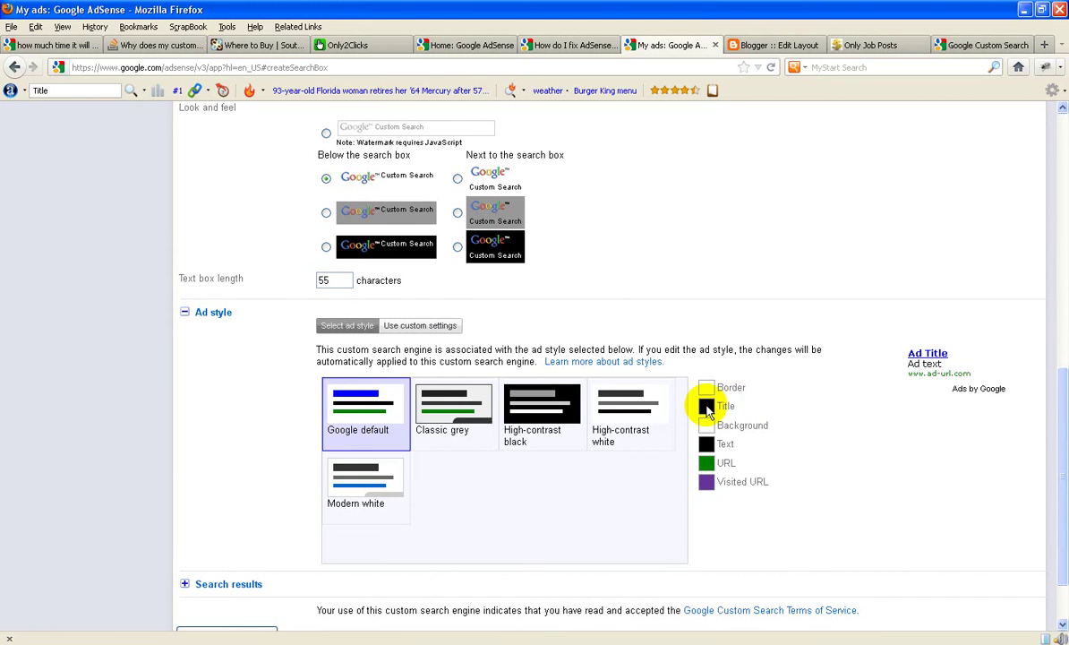
{"action": "left_click", "coordinate": [412, 328]}
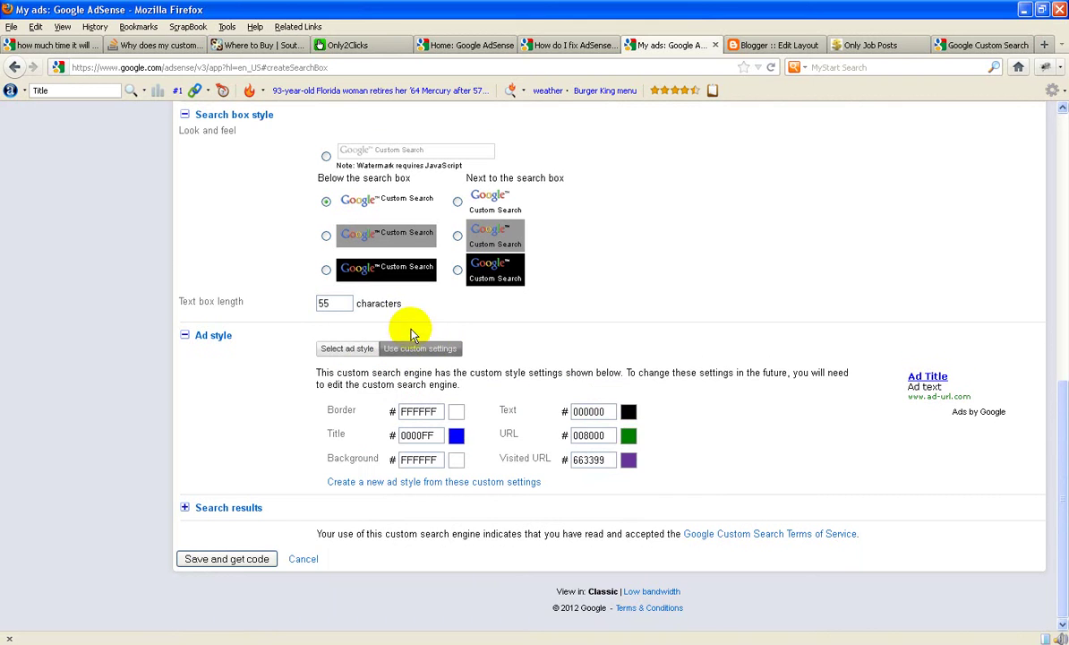
{"action": "left_click", "coordinate": [629, 462]}
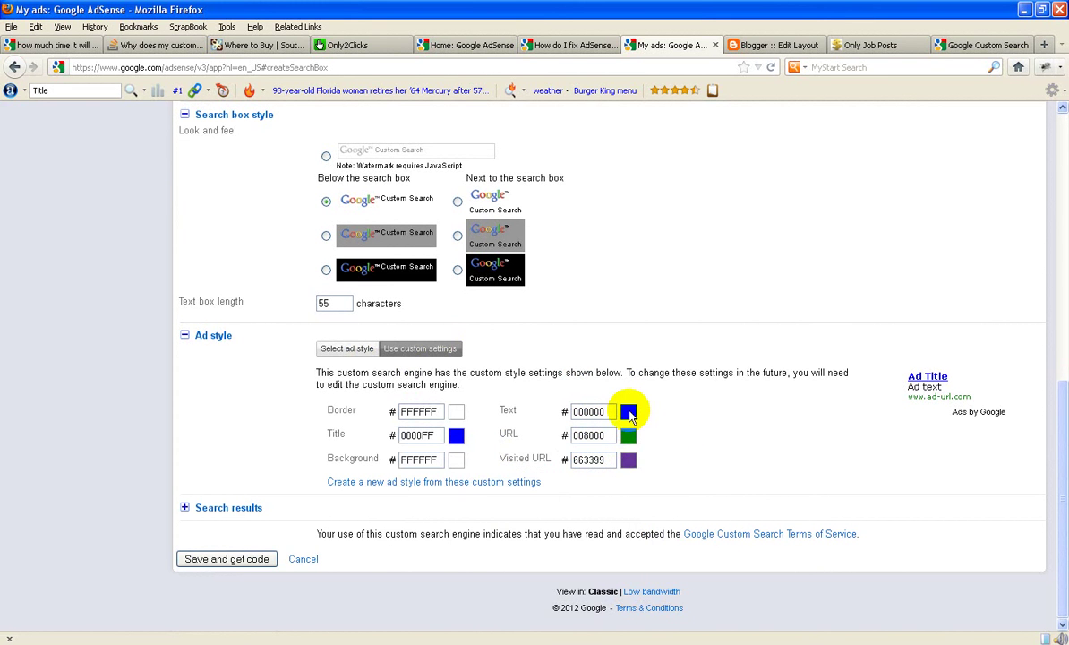
{"action": "left_click", "coordinate": [630, 413]}
{"action": "left_click", "coordinate": [635, 429]}
{"action": "left_click", "coordinate": [631, 460]}
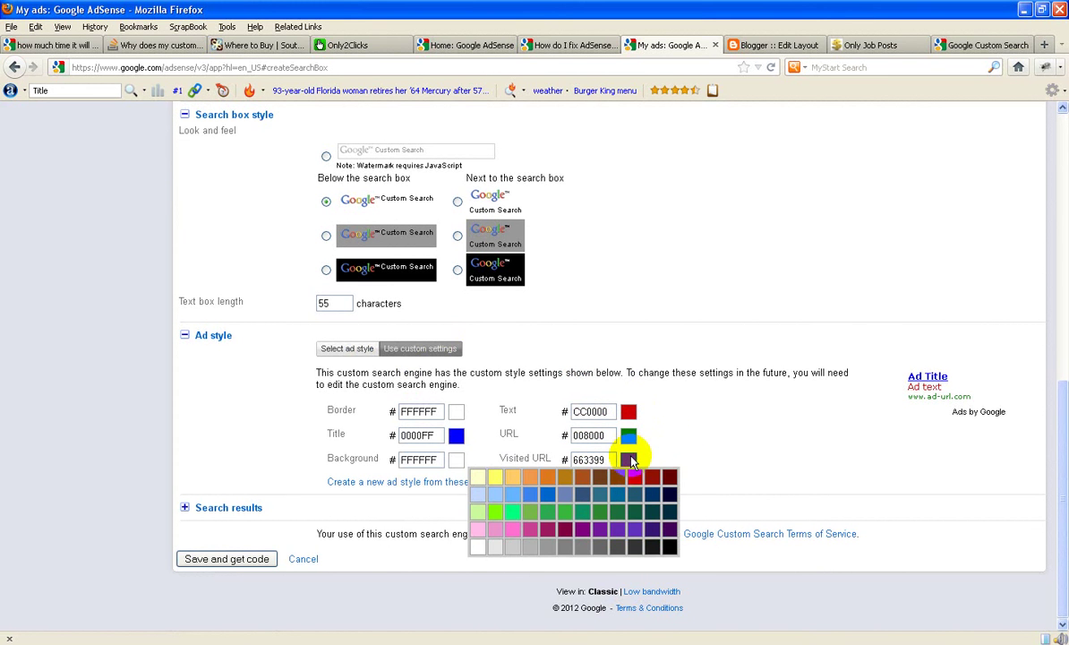
{"action": "left_click", "coordinate": [670, 546]}
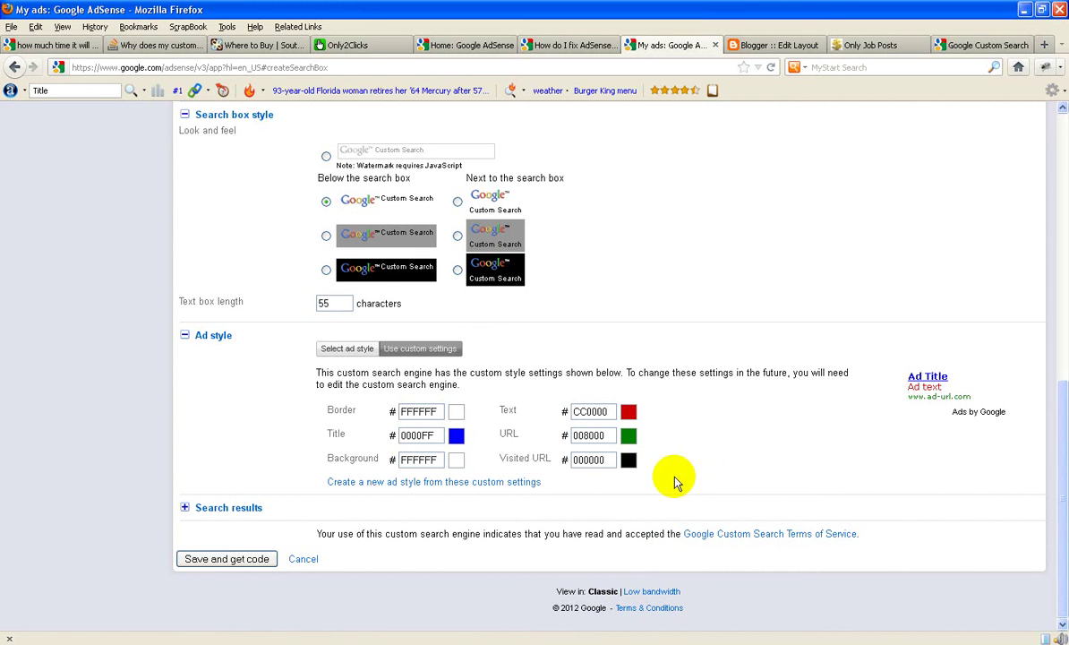
Expand the search results settings with the logo options and look at the Only Job Posts blog's header
{"action": "left_click", "coordinate": [185, 508]}
{"action": "scroll", "coordinate": [502, 509], "scroll_direction": "down", "scroll_amount": 3}
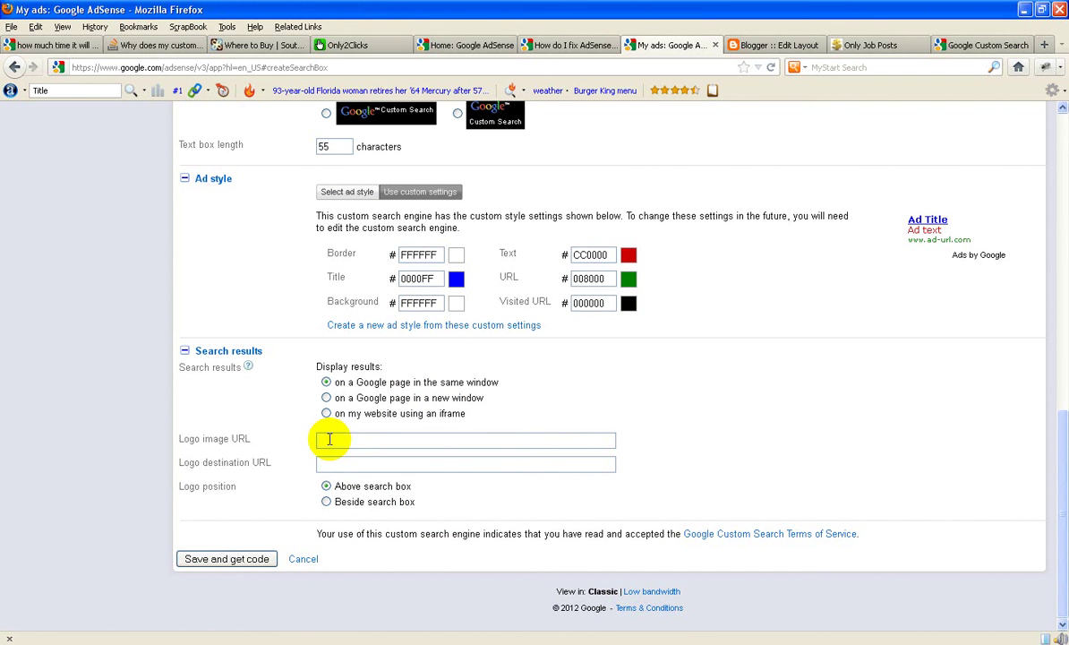
{"action": "left_click", "coordinate": [859, 48]}
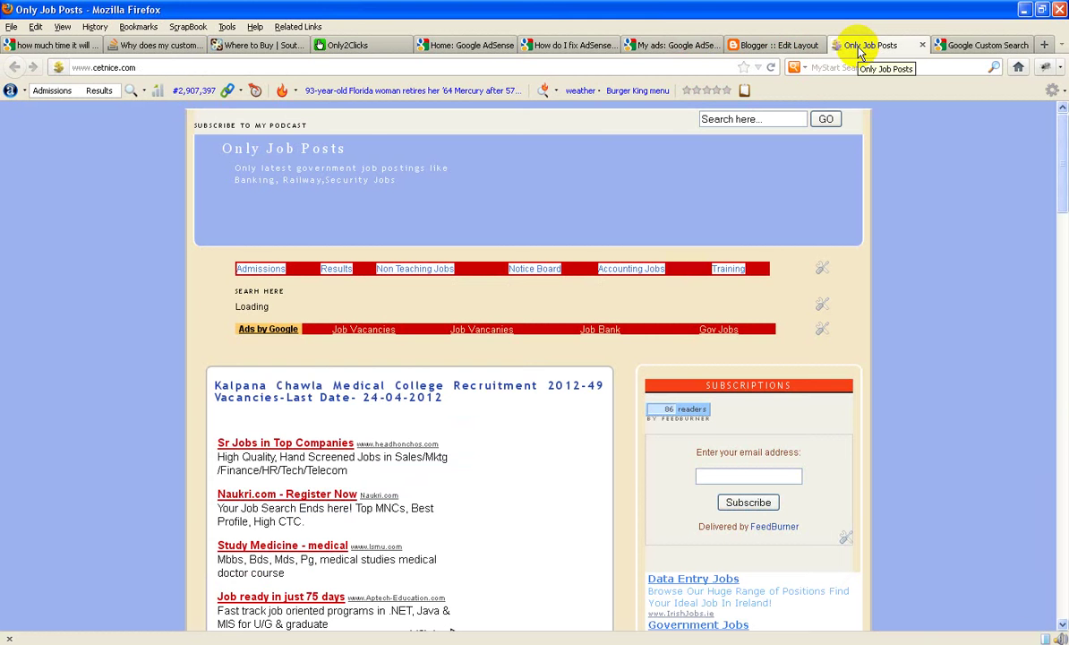
{"action": "left_click", "coordinate": [637, 45]}
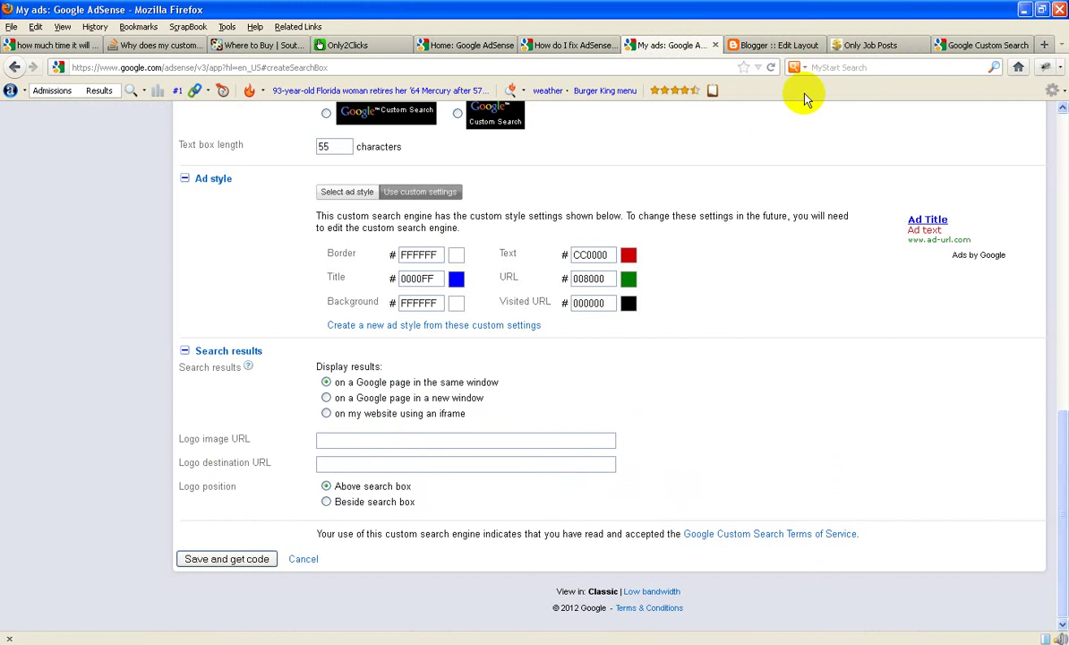
Open a blank new post for the Only Job Posts blog in Blogger and minimise the browser
{"action": "left_click", "coordinate": [784, 45]}
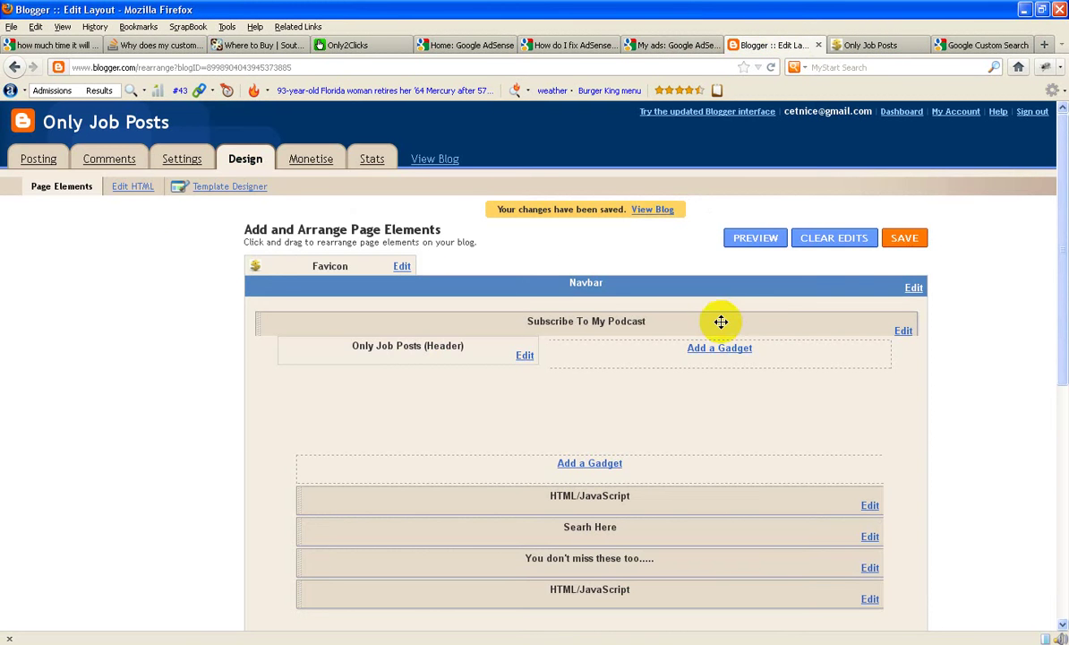
{"action": "left_click", "coordinate": [50, 162]}
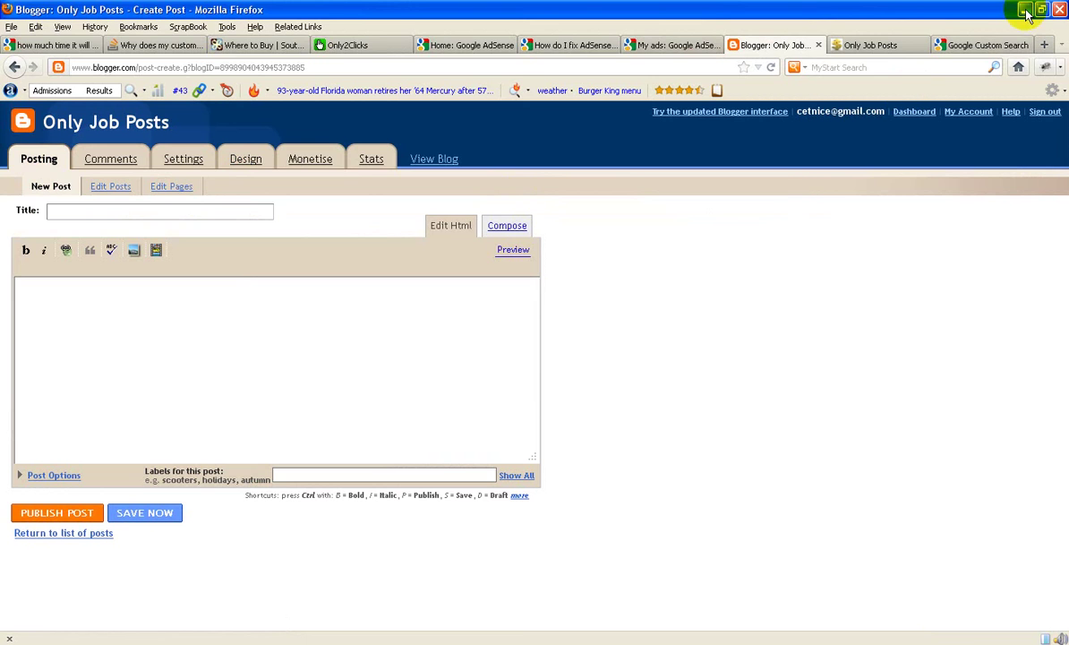
{"action": "left_click", "coordinate": [1025, 10]}
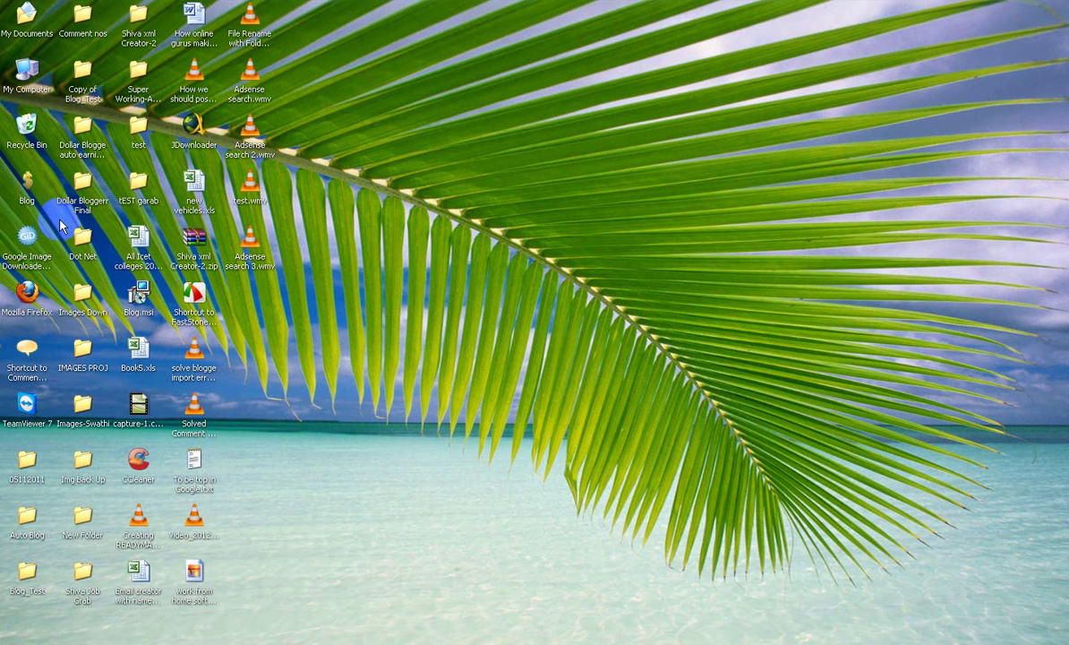
Browse the Downloads folder in My Documents for an image to use as the logo
{"action": "left_click", "coordinate": [36, 640]}
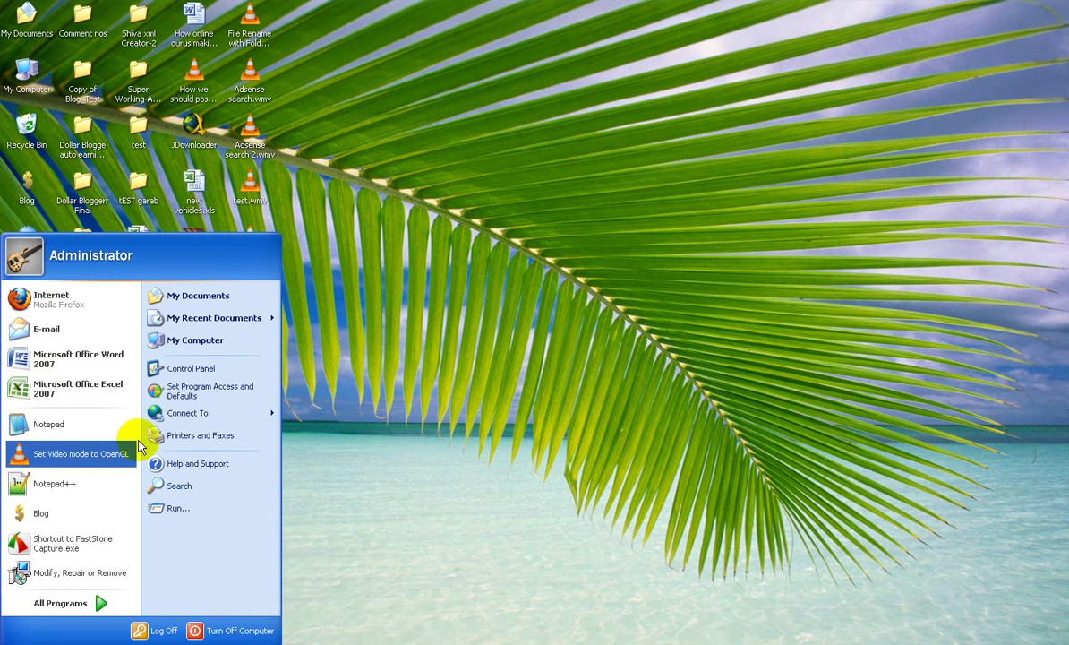
{"action": "left_click", "coordinate": [206, 293]}
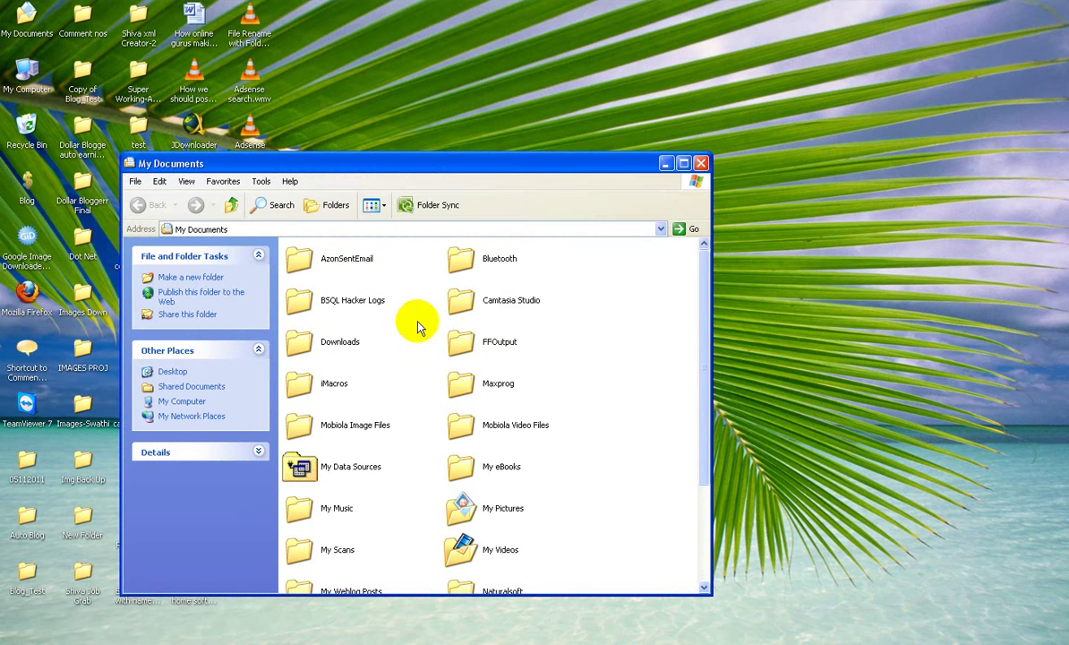
{"action": "double_click", "coordinate": [300, 346]}
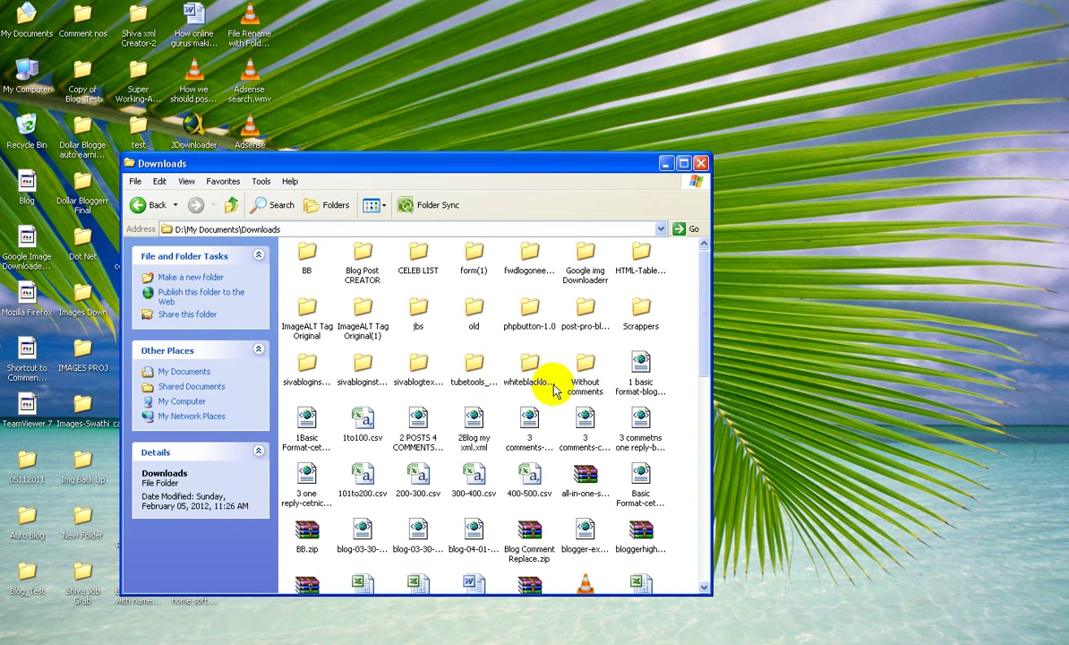
{"action": "scroll", "coordinate": [667, 369], "scroll_direction": "down", "scroll_amount": 2}
{"action": "scroll", "coordinate": [664, 466], "scroll_direction": "down", "scroll_amount": 5}
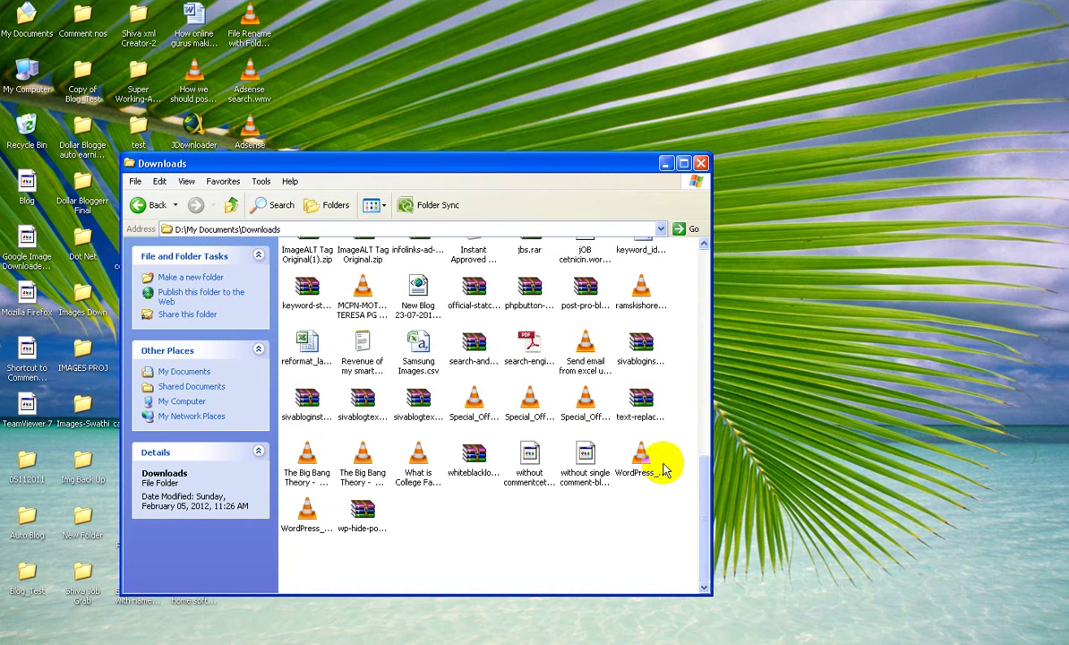
{"action": "scroll", "coordinate": [664, 466], "scroll_direction": "up", "scroll_amount": 10}
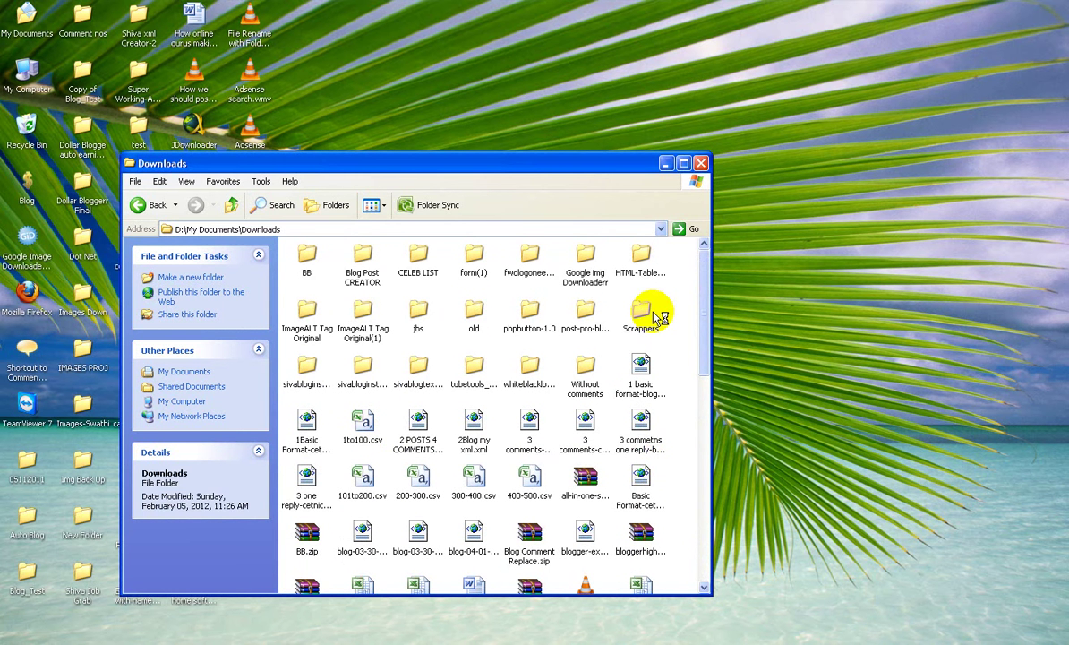
{"action": "left_click", "coordinate": [708, 164]}
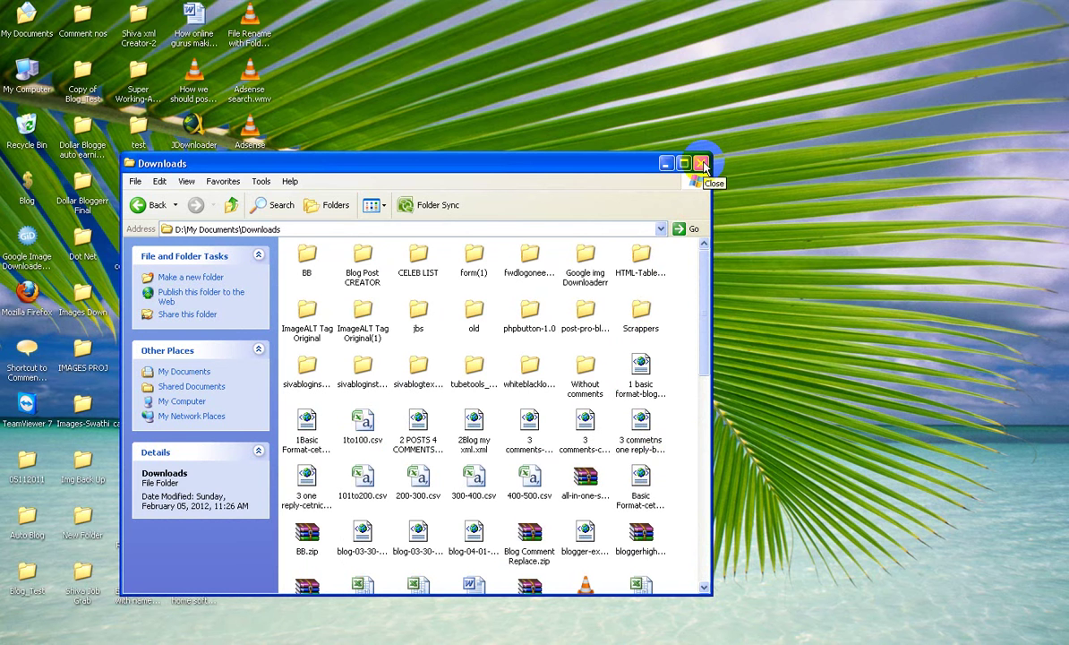
Look through the old folder in Downloads for a logo, checking cp_logo_black.jpg and login.jpg, and close the folder window
{"action": "double_click", "coordinate": [474, 310]}
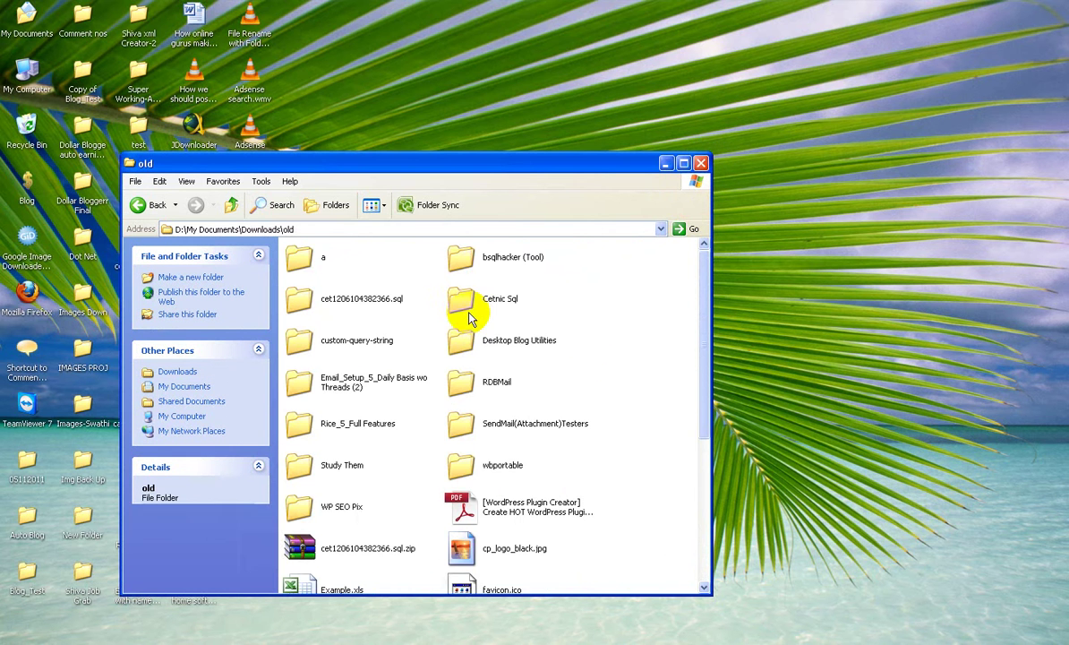
{"action": "scroll", "coordinate": [618, 412], "scroll_direction": "down", "scroll_amount": 5}
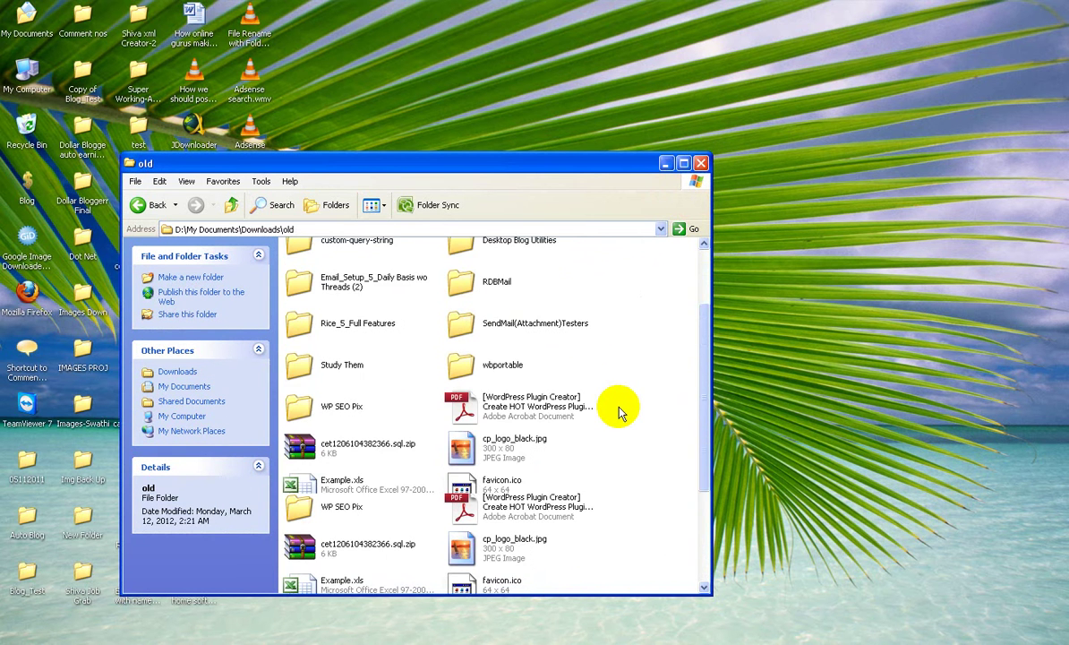
{"action": "left_click", "coordinate": [501, 345]}
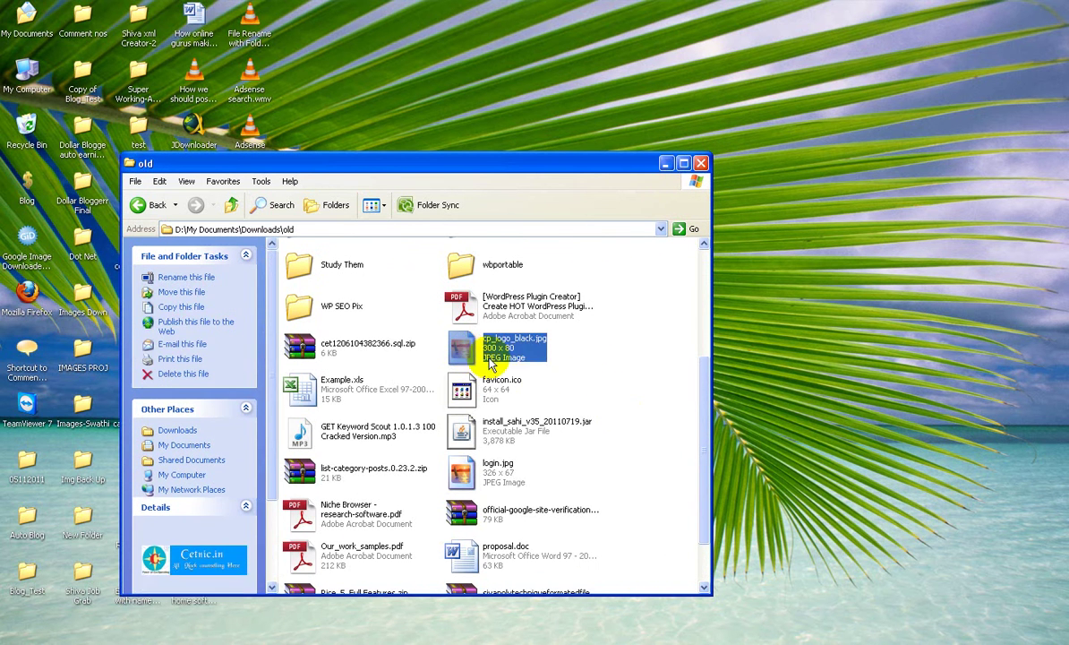
{"action": "scroll", "coordinate": [598, 430], "scroll_direction": "down", "scroll_amount": 2}
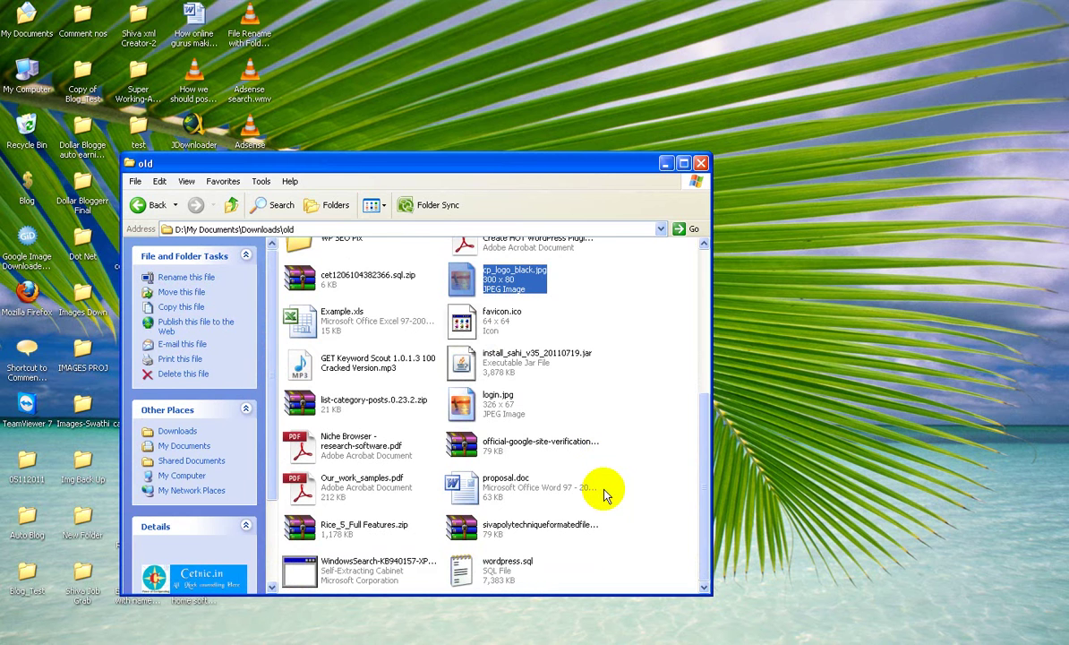
{"action": "scroll", "coordinate": [605, 495], "scroll_direction": "up", "scroll_amount": 7}
{"action": "scroll", "coordinate": [604, 491], "scroll_direction": "down", "scroll_amount": 7}
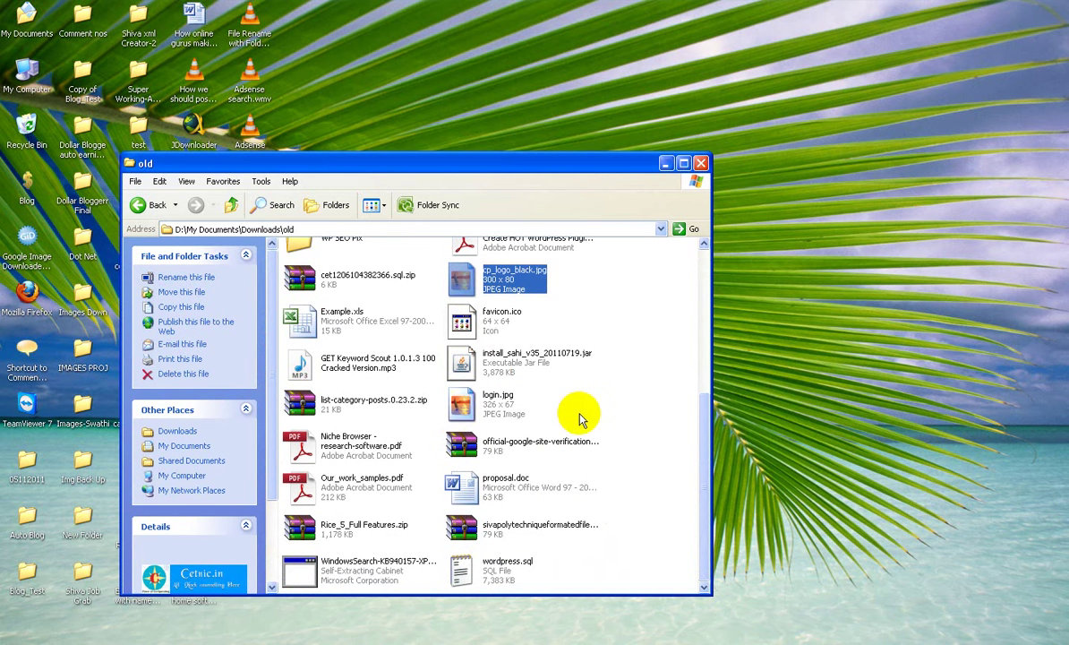
{"action": "left_click", "coordinate": [484, 401]}
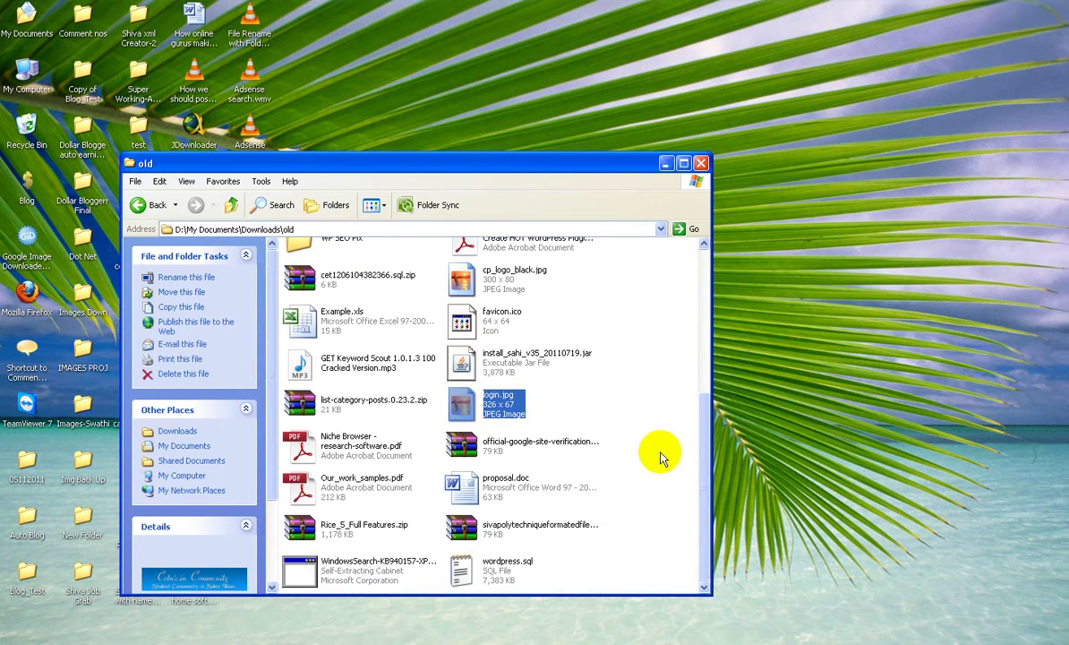
{"action": "scroll", "coordinate": [592, 375], "scroll_direction": "up", "scroll_amount": 3}
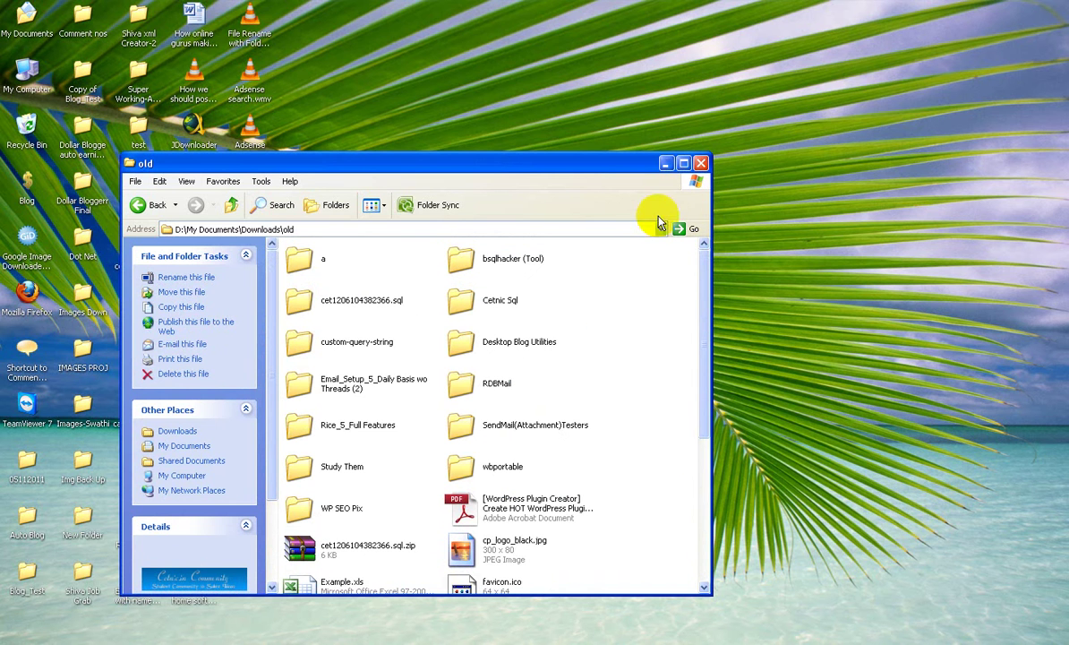
{"action": "left_click", "coordinate": [701, 164]}
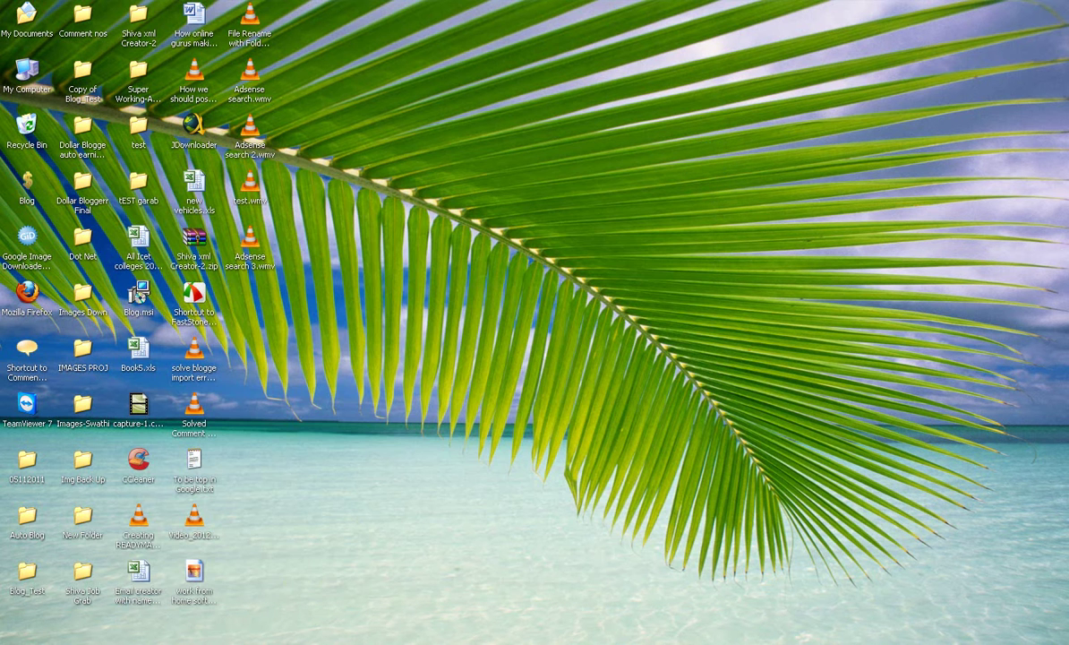
Switch back to Firefox and run a Google image search for GOLDEN DOLLAR
{"action": "key", "text": "alt+Tab"}
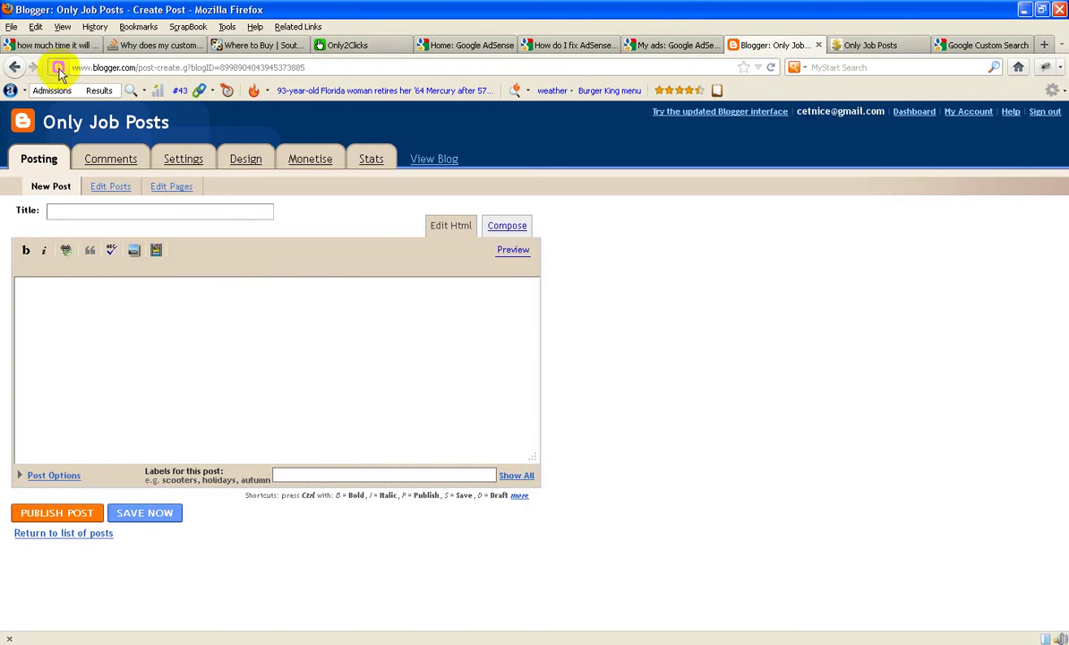
{"action": "left_click", "coordinate": [35, 45]}
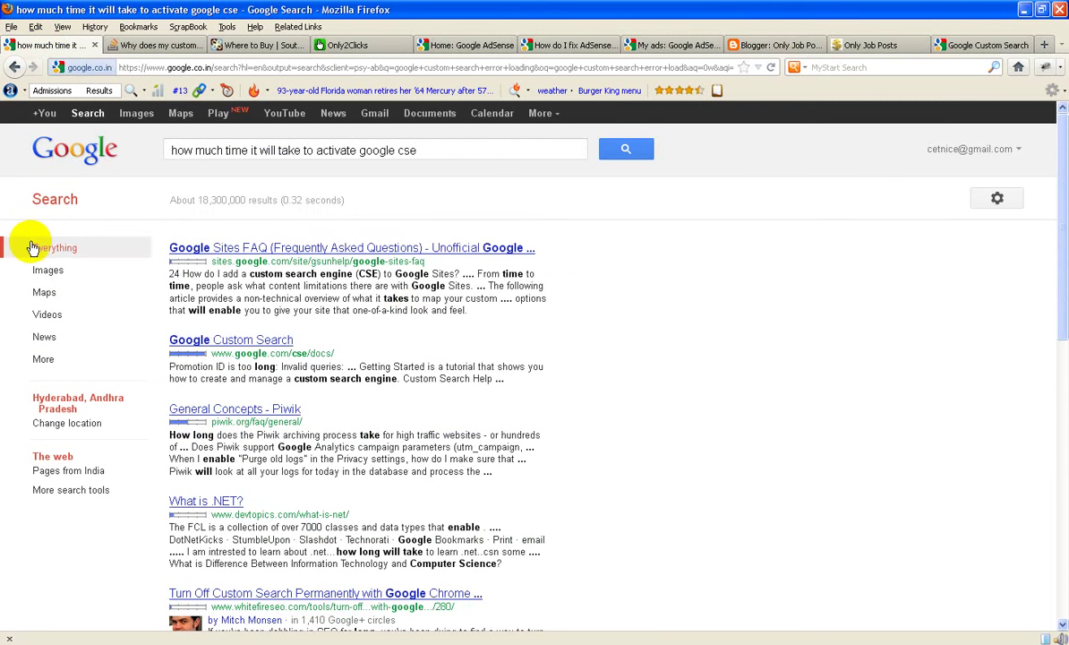
{"action": "left_click", "coordinate": [45, 270]}
{"action": "left_click_drag", "start_coordinate": [437, 150], "coordinate": [64, 156]}
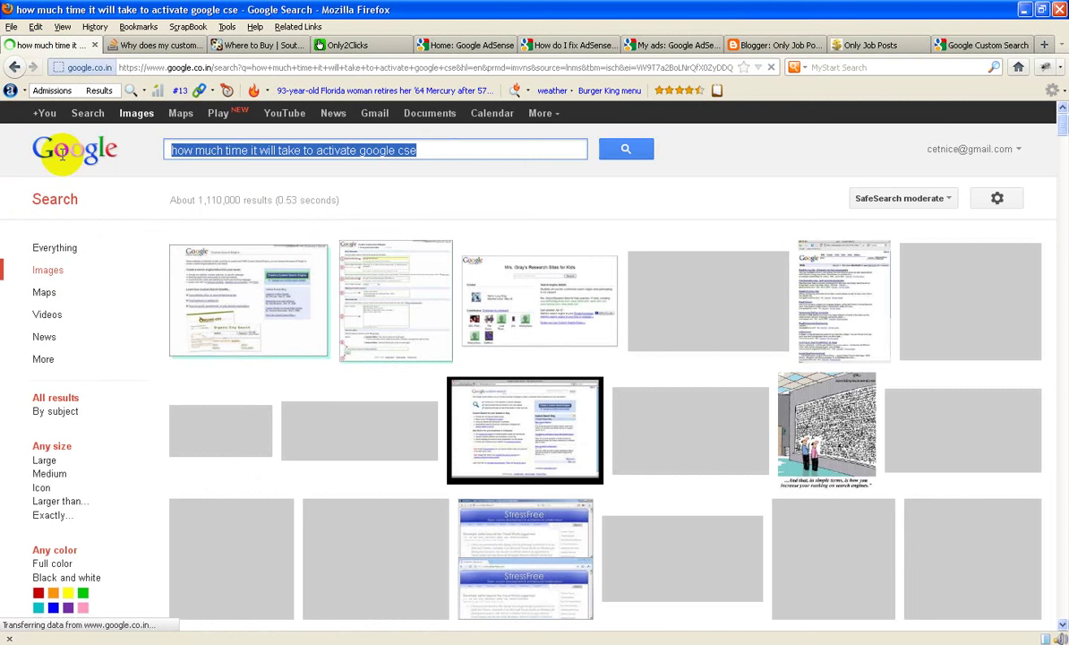
{"action": "type", "text": "GLDEN"}
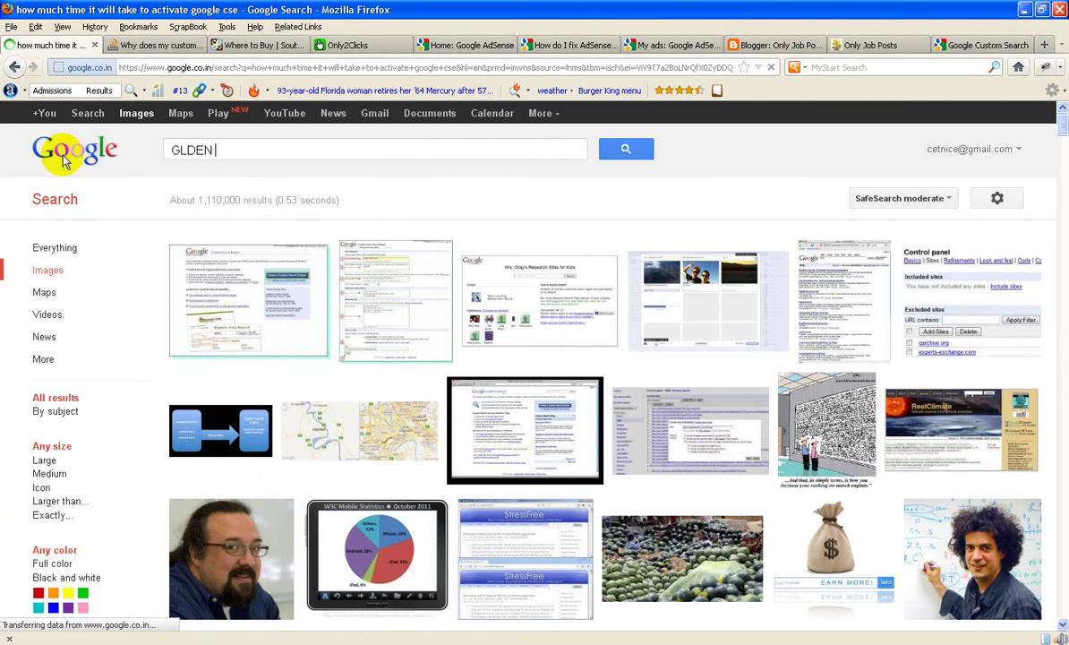
{"action": "type", "text": " DOLLAR"}
{"action": "key", "text": "Return"}
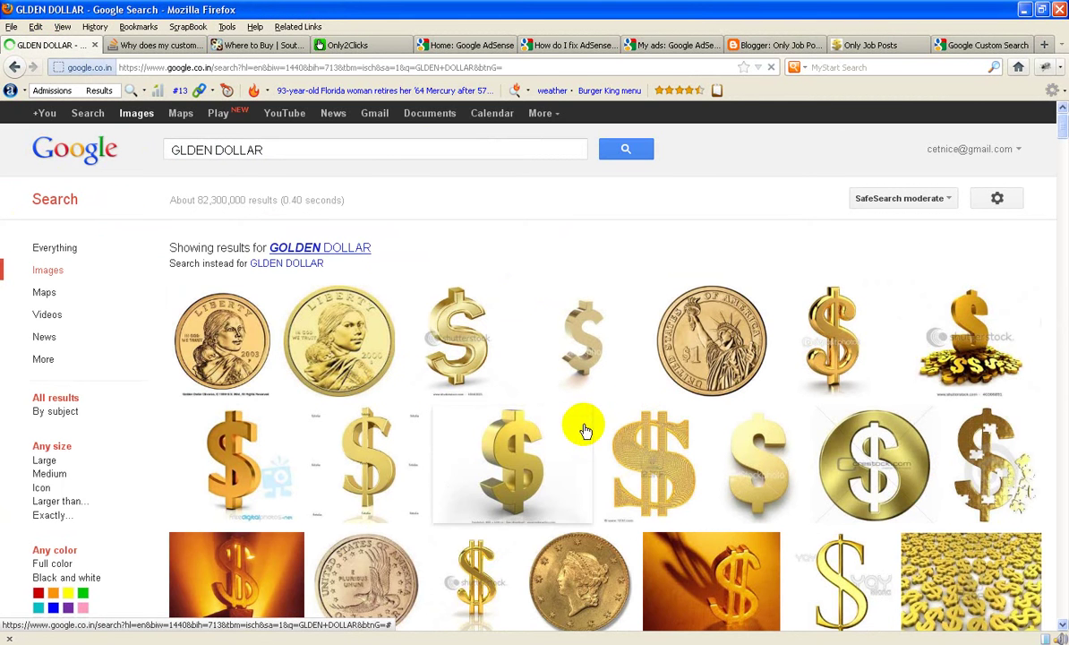
{"action": "left_click", "coordinate": [360, 249]}
Open the gold-dollar-sign.jpg image result from psdgraphics.com in a new browser tab
{"action": "scroll", "coordinate": [499, 432], "scroll_direction": "down", "scroll_amount": 5}
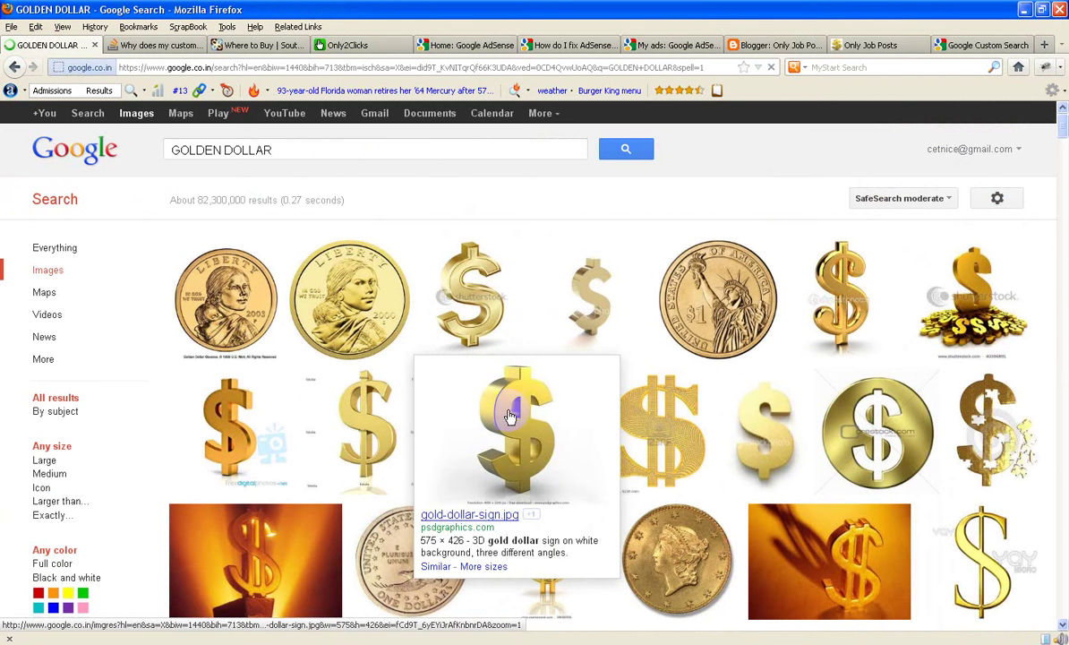
{"action": "mouse_move", "coordinate": [645, 472]}
{"action": "scroll", "coordinate": [647, 478], "scroll_direction": "down", "scroll_amount": 4}
{"action": "scroll", "coordinate": [645, 478], "scroll_direction": "down", "scroll_amount": 1}
{"action": "scroll", "coordinate": [573, 403], "scroll_direction": "up", "scroll_amount": 5}
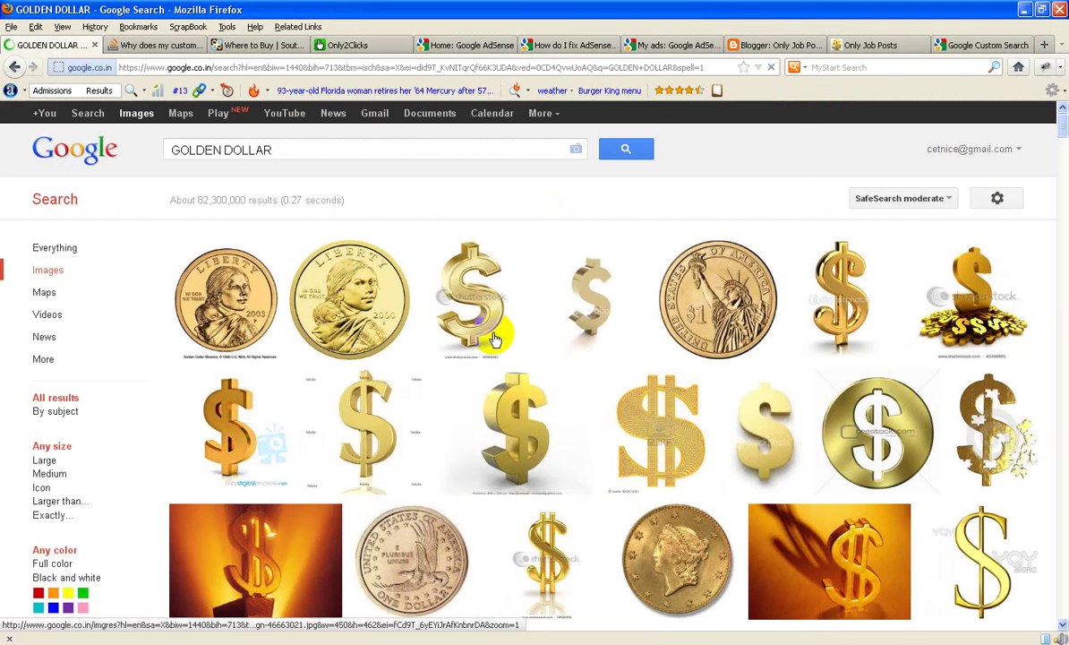
{"action": "right_click", "coordinate": [517, 428]}
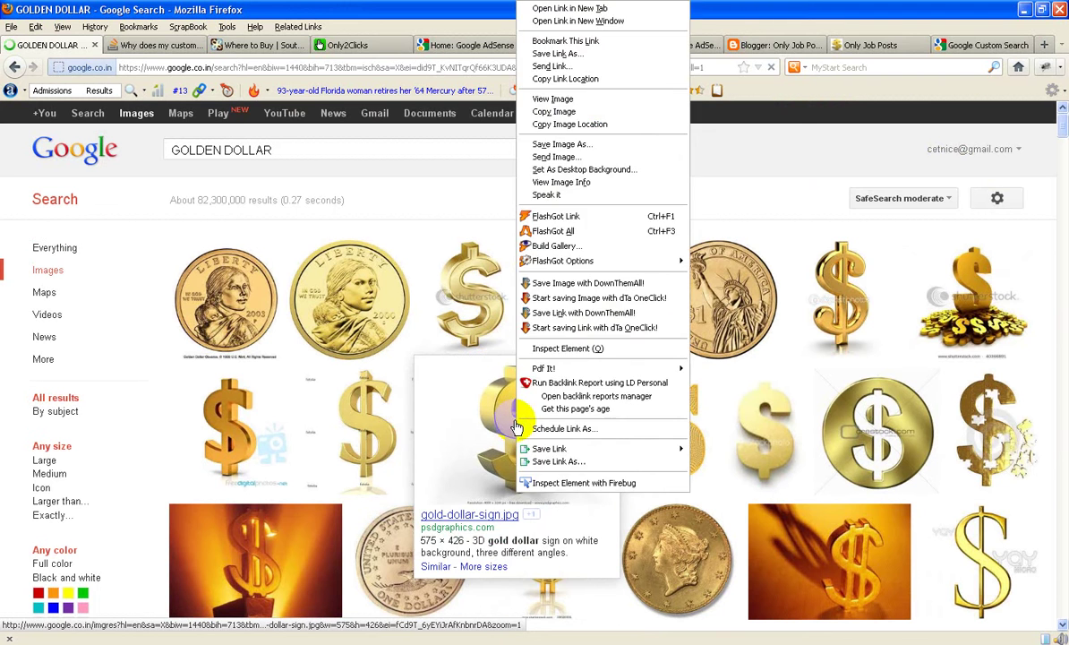
{"action": "left_click", "coordinate": [606, 9]}
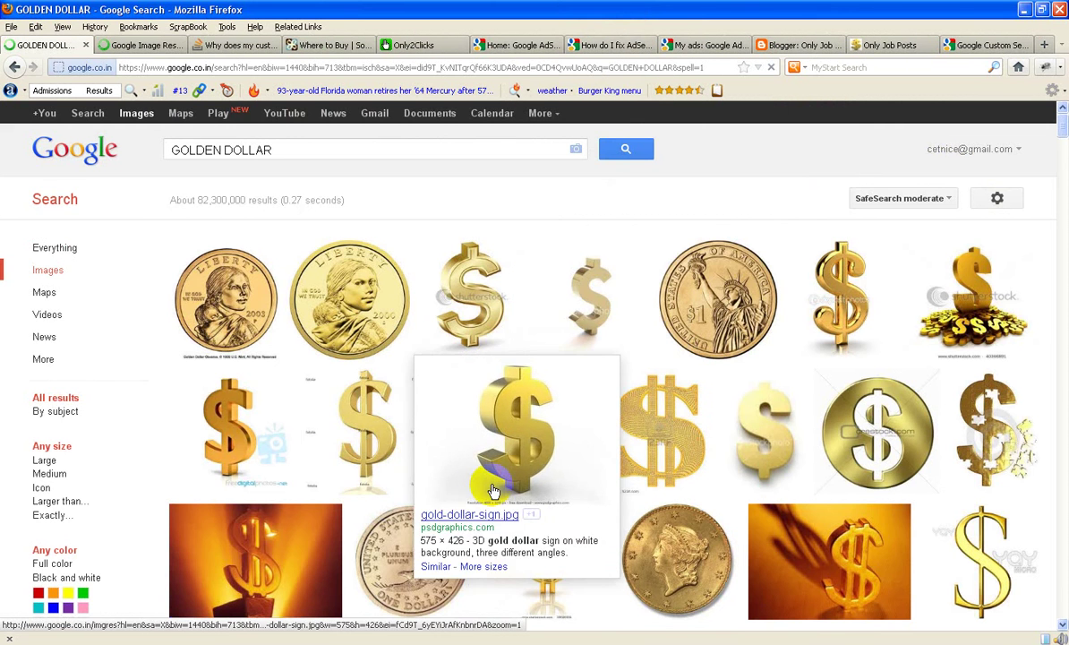
Open the gold_dollar.jpg result from sagactoronline.com in a new browser tab from the image results
{"action": "scroll", "coordinate": [491, 466], "scroll_direction": "down", "scroll_amount": 10}
{"action": "scroll", "coordinate": [537, 455], "scroll_direction": "down", "scroll_amount": 3}
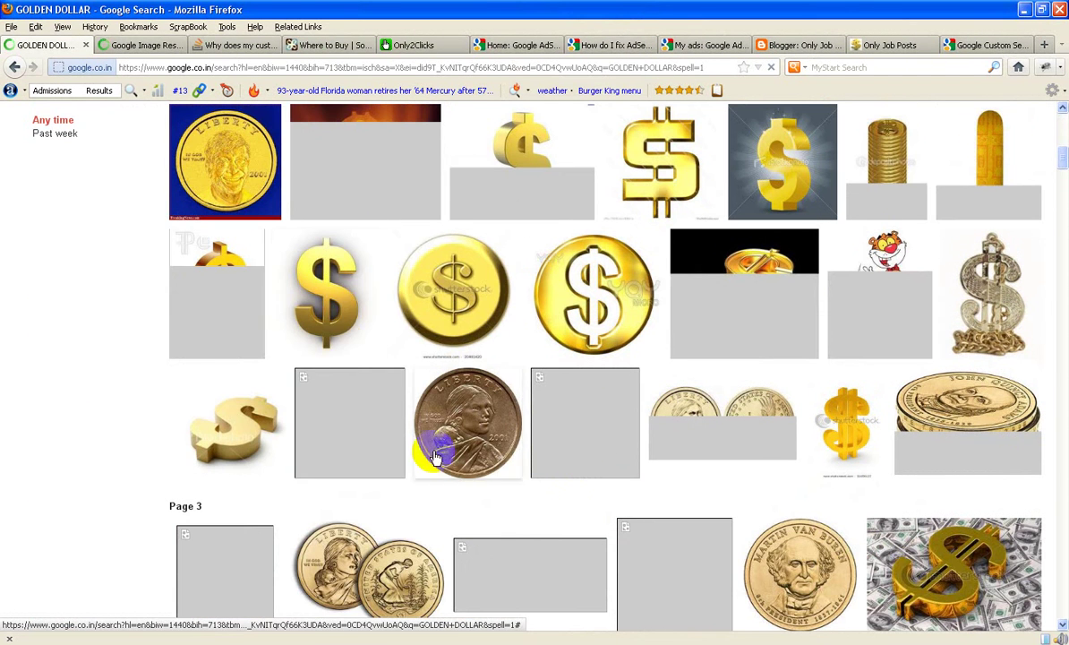
{"action": "right_click", "coordinate": [338, 283]}
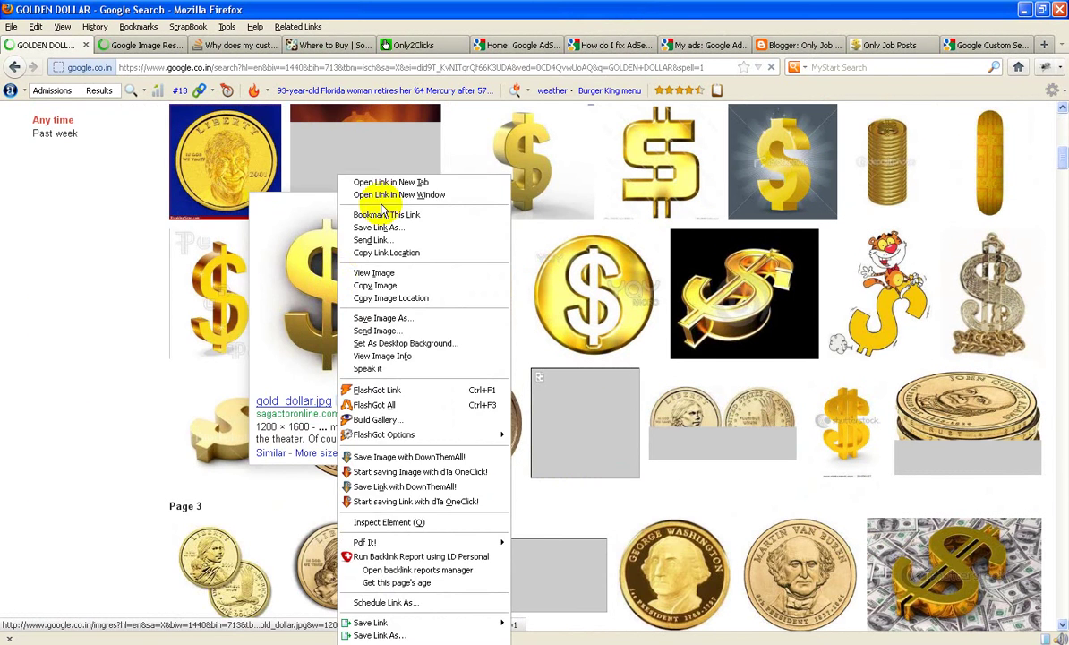
{"action": "left_click", "coordinate": [408, 182]}
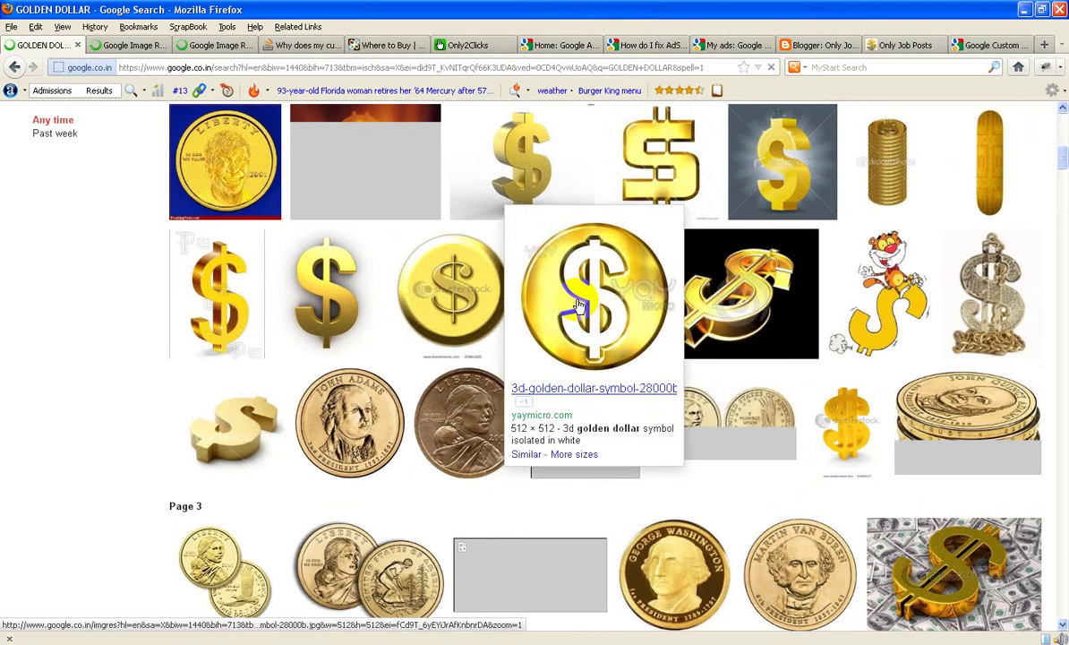
Close the psdgraphics.com image tab and open gold_dollar.jpg at full size
{"action": "scroll", "coordinate": [162, 158], "scroll_direction": "down", "scroll_amount": 2}
{"action": "left_click", "coordinate": [130, 46]}
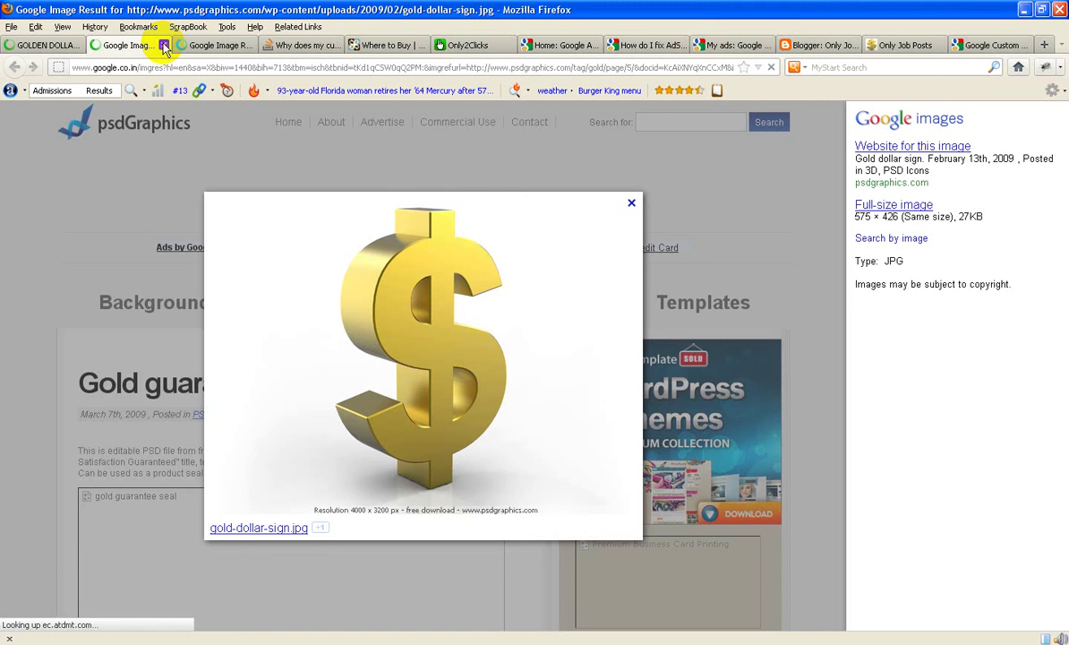
{"action": "left_click", "coordinate": [164, 46]}
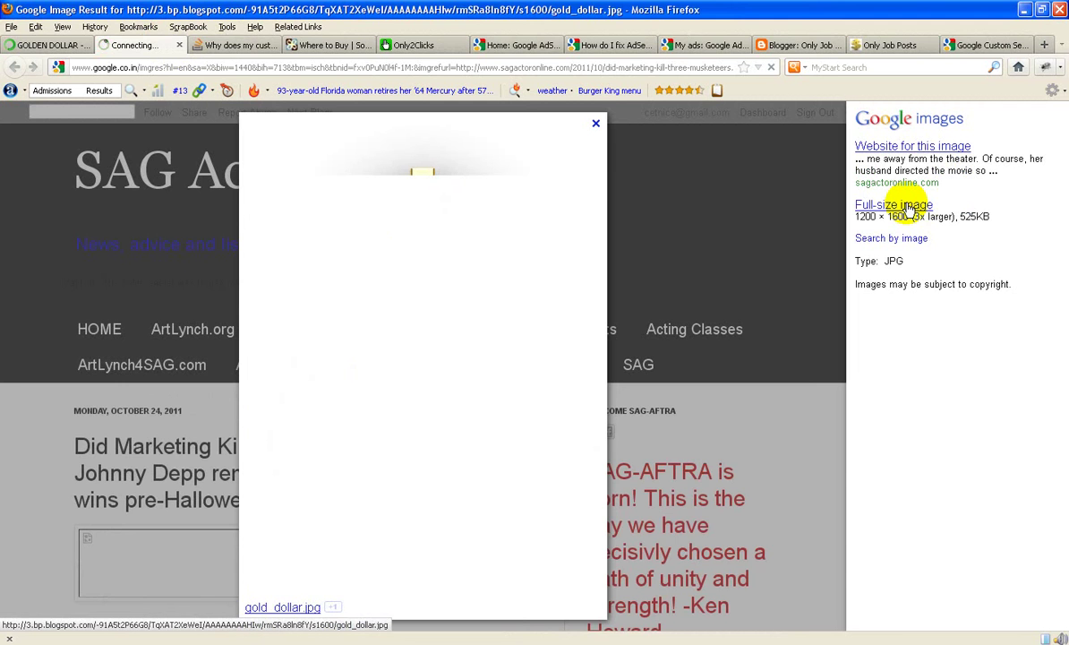
{"action": "left_click", "coordinate": [907, 209]}
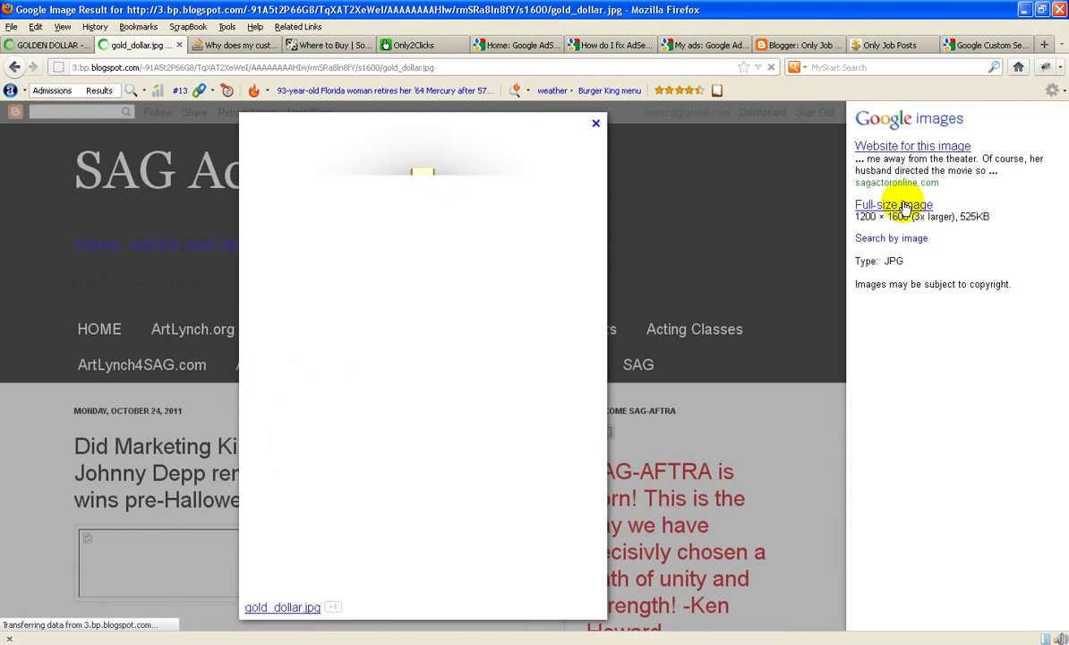
Save the full-size dollar image to the Desktop as gold_dollar.jpg, downloading it immediately, and close the download list
{"action": "right_click", "coordinate": [428, 218]}
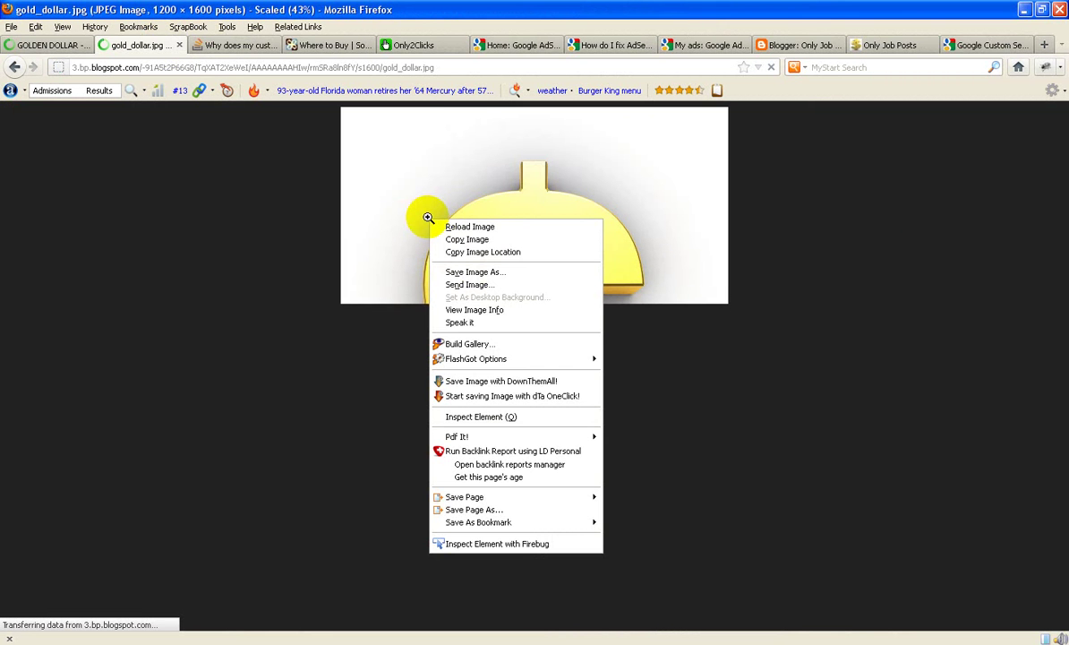
{"action": "left_click", "coordinate": [492, 274]}
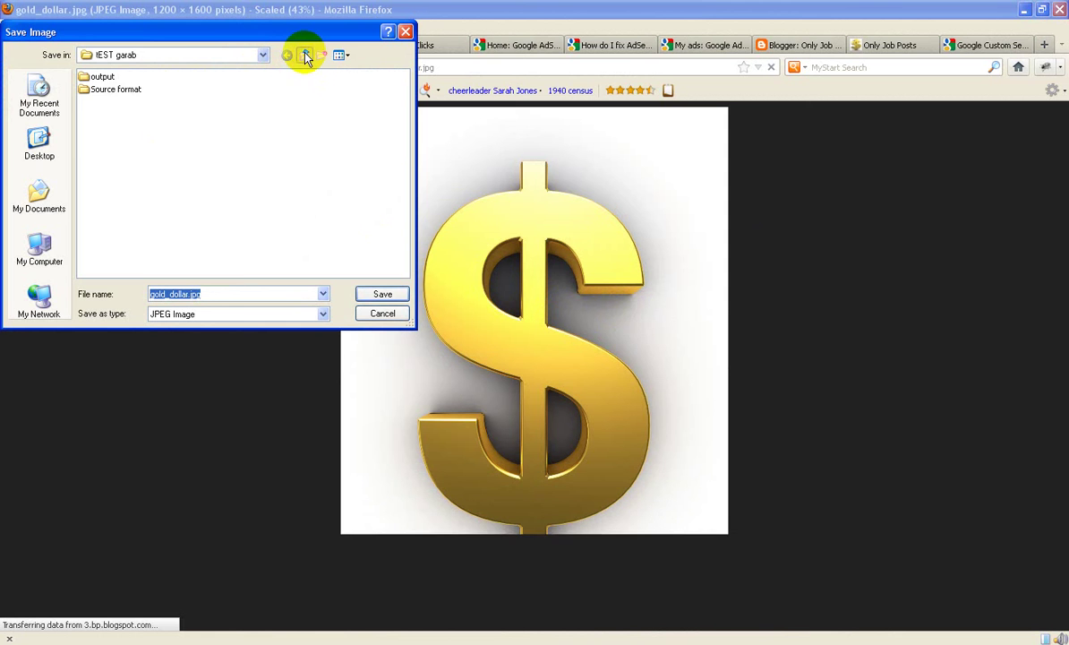
{"action": "left_click", "coordinate": [306, 56]}
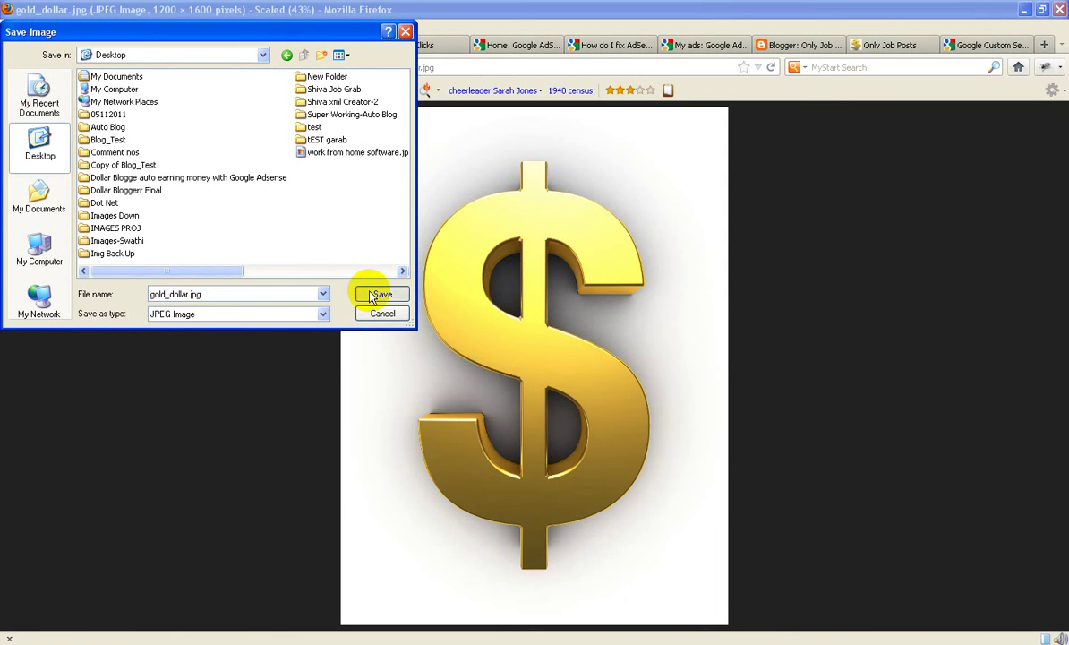
{"action": "left_click", "coordinate": [381, 295]}
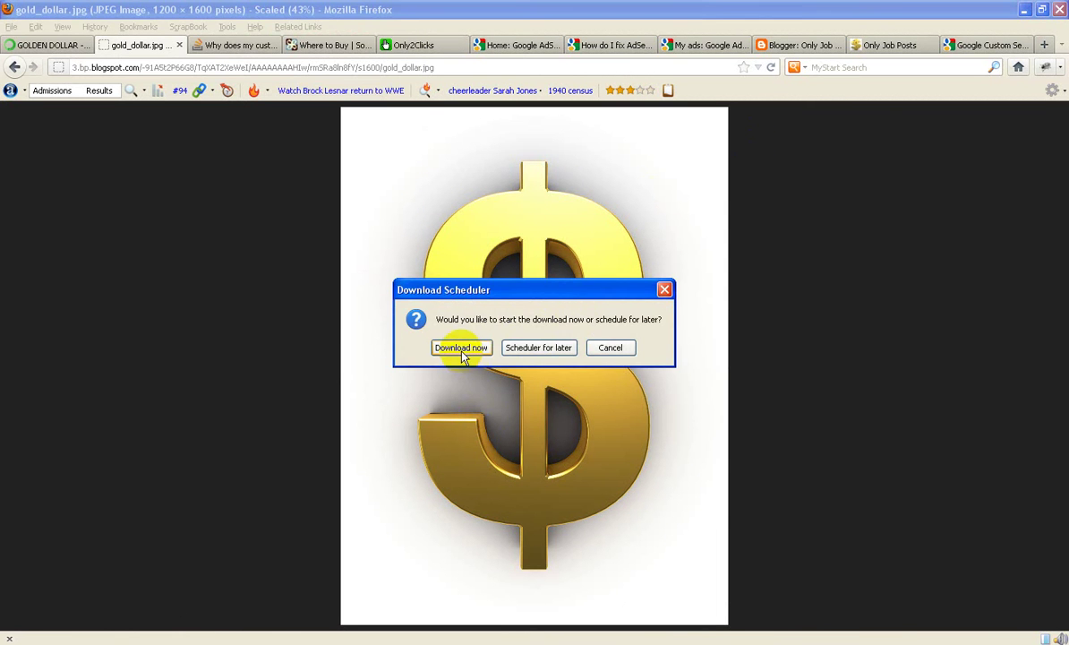
{"action": "left_click", "coordinate": [463, 355]}
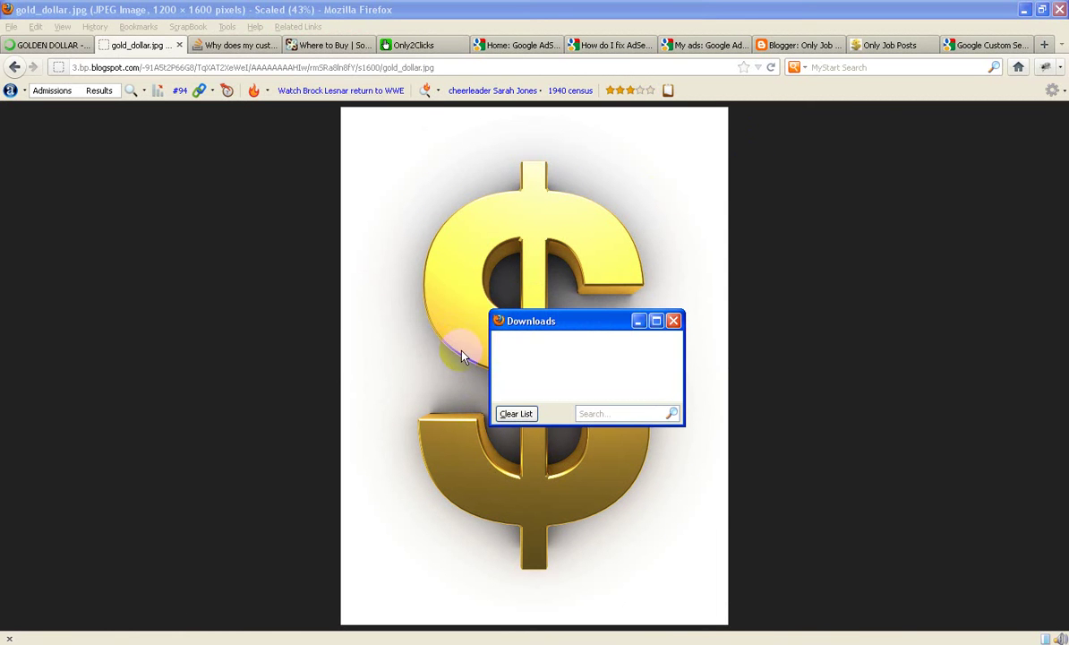
{"action": "left_click", "coordinate": [673, 323]}
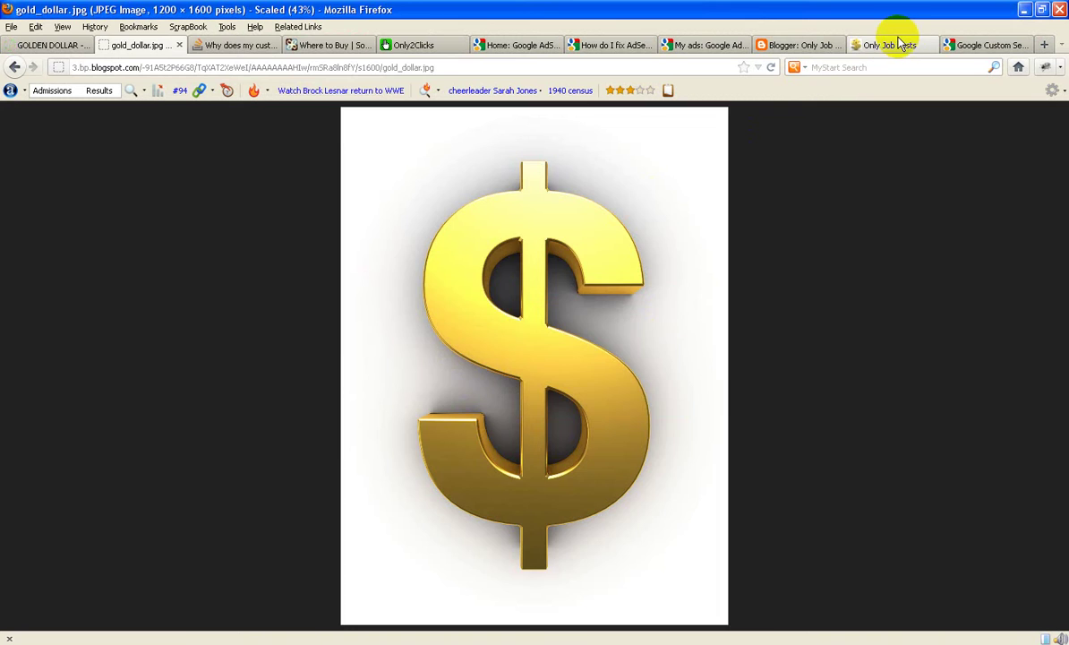
Switch to the new Blogger post for Only Job Posts and title it dOLLAR
{"action": "left_click", "coordinate": [883, 45]}
{"action": "left_click", "coordinate": [770, 43]}
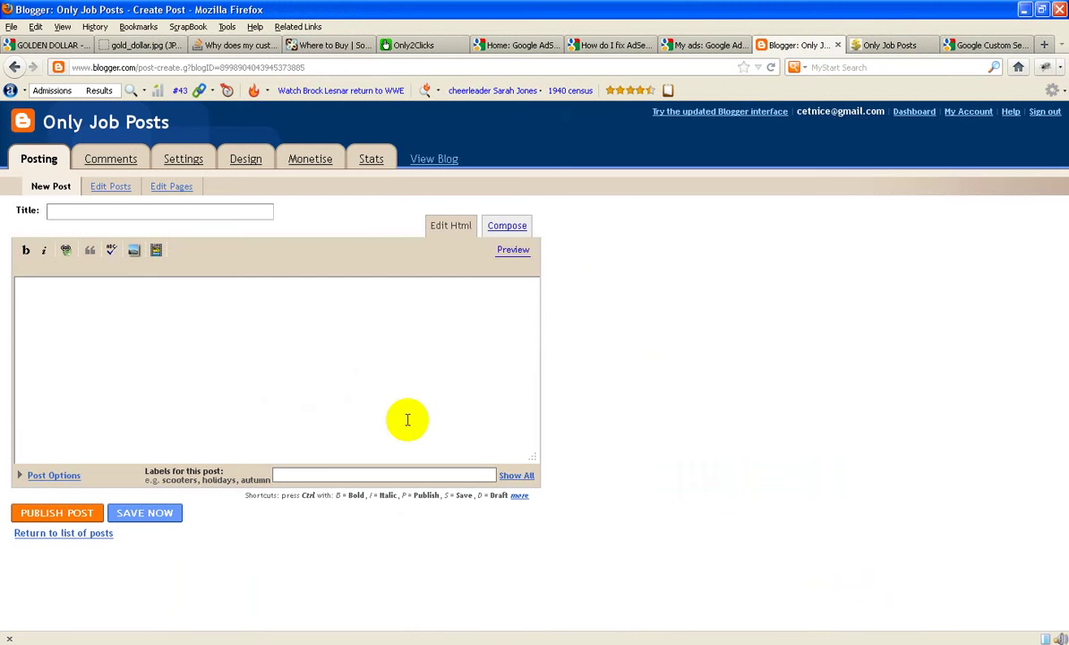
{"action": "left_click", "coordinate": [129, 211]}
{"action": "type", "text": "dOLL"}
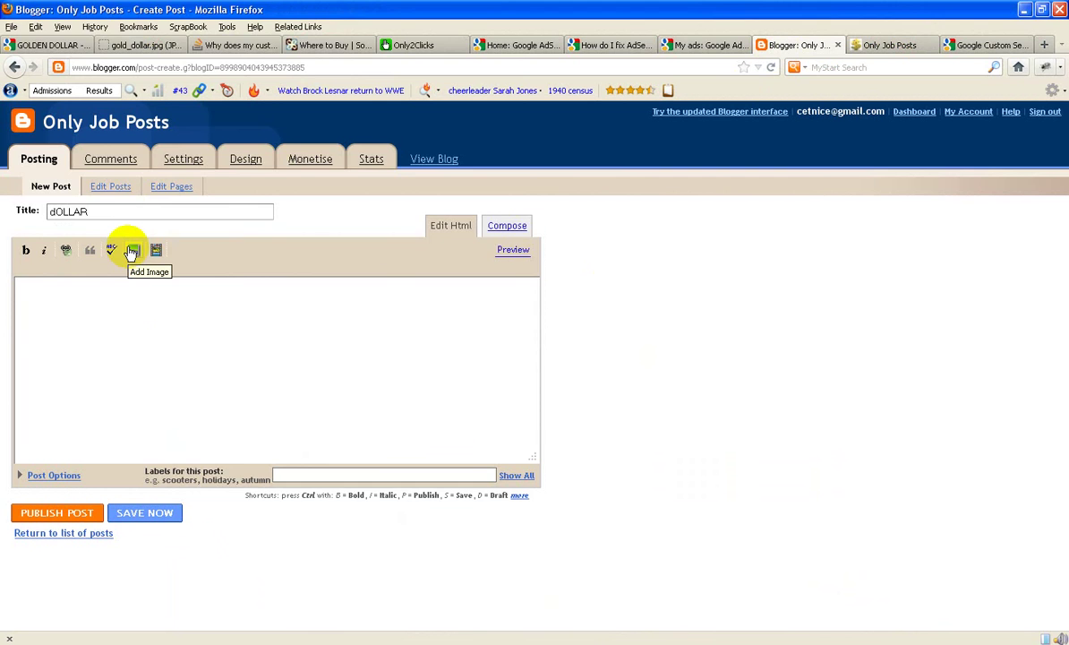
Upload gold_dollar.jpg from the Desktop into the Blogger post
{"action": "left_click", "coordinate": [133, 250]}
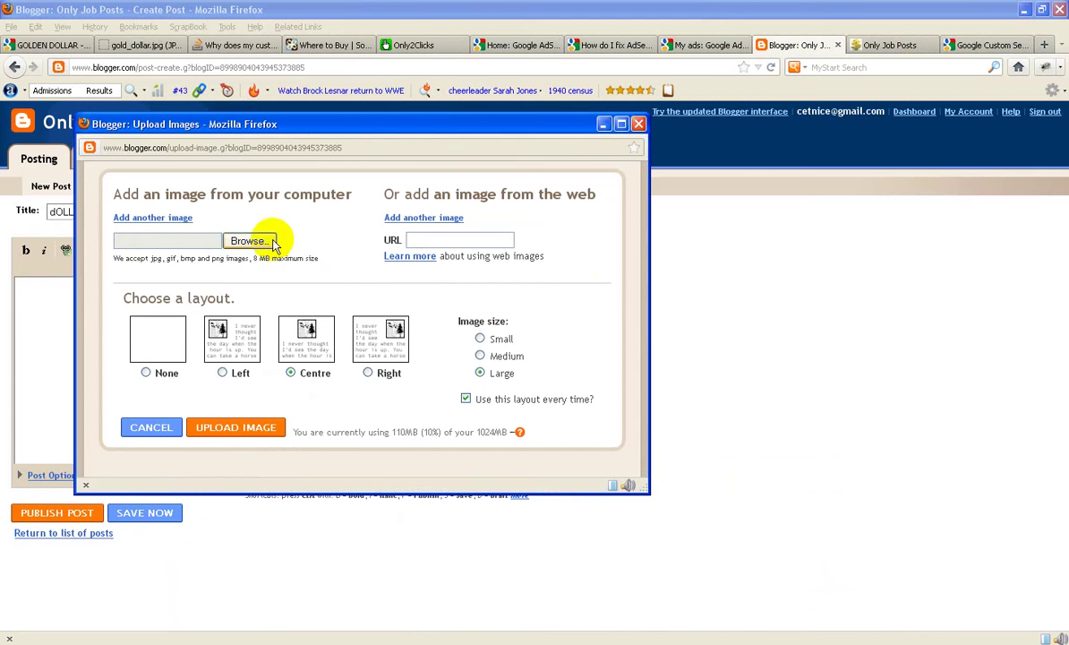
{"action": "left_click", "coordinate": [272, 242]}
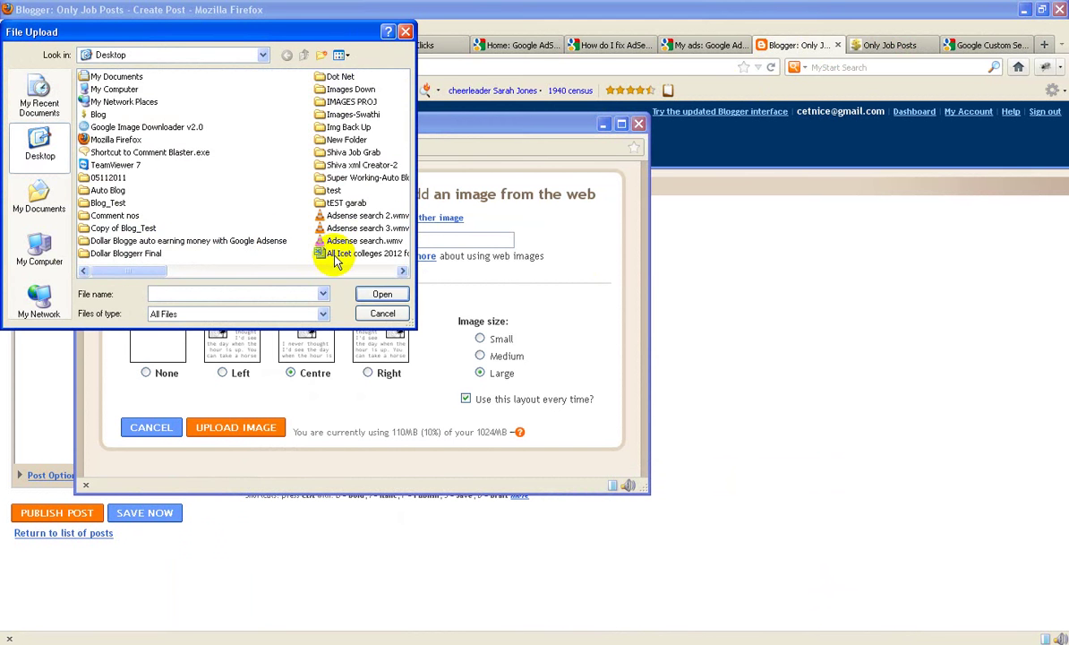
{"action": "left_click", "coordinate": [337, 257]}
{"action": "key", "text": "g"}
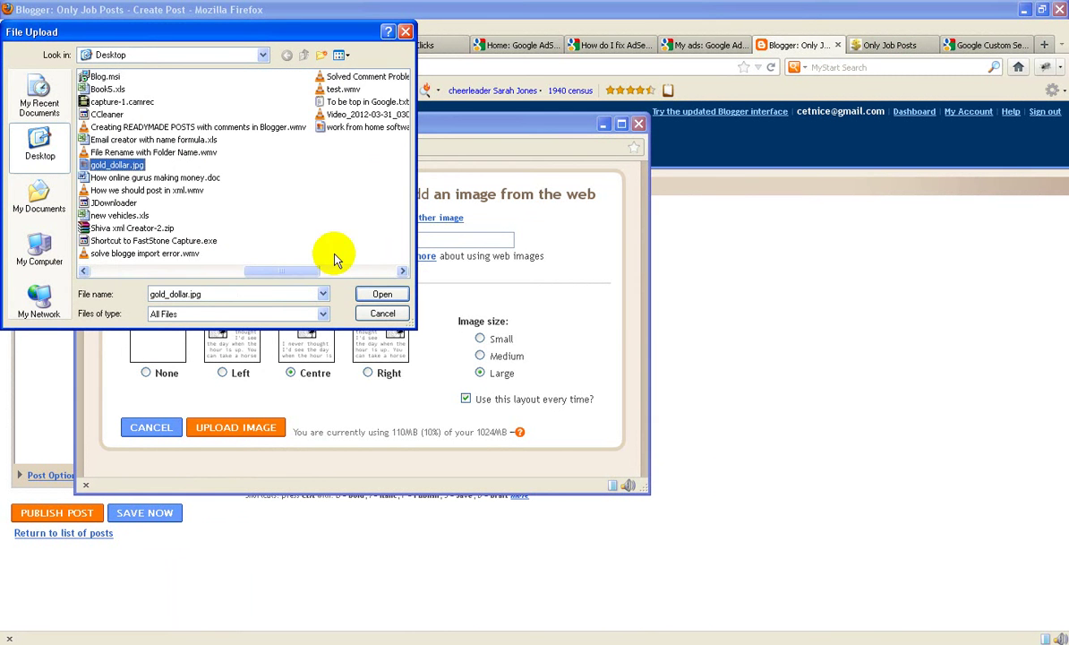
{"action": "left_click", "coordinate": [380, 294]}
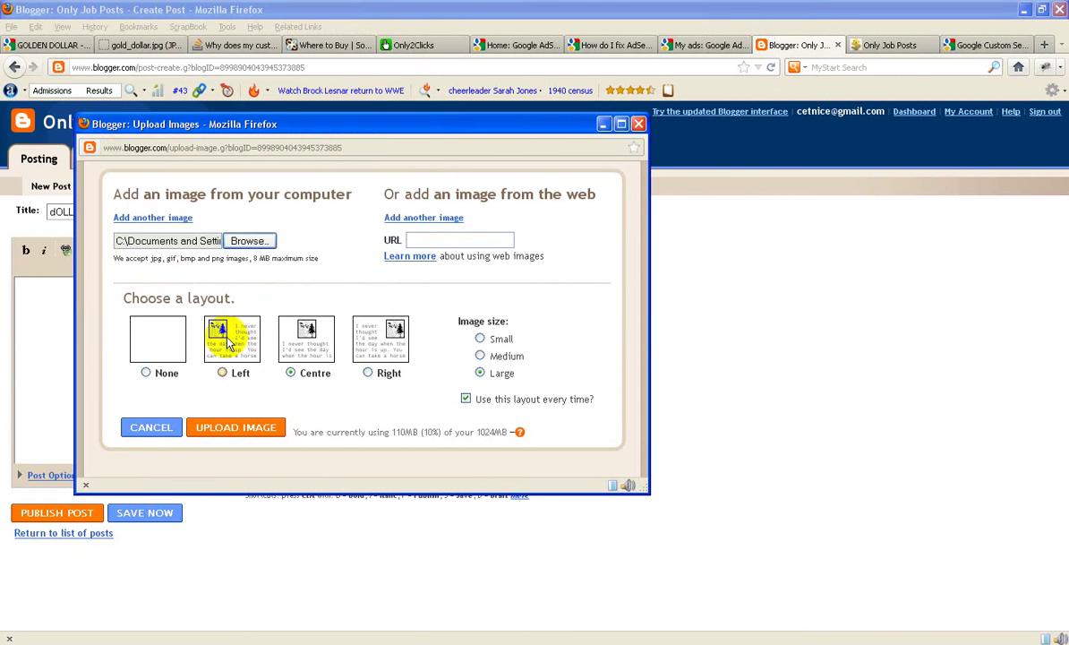
{"action": "left_click", "coordinate": [235, 428]}
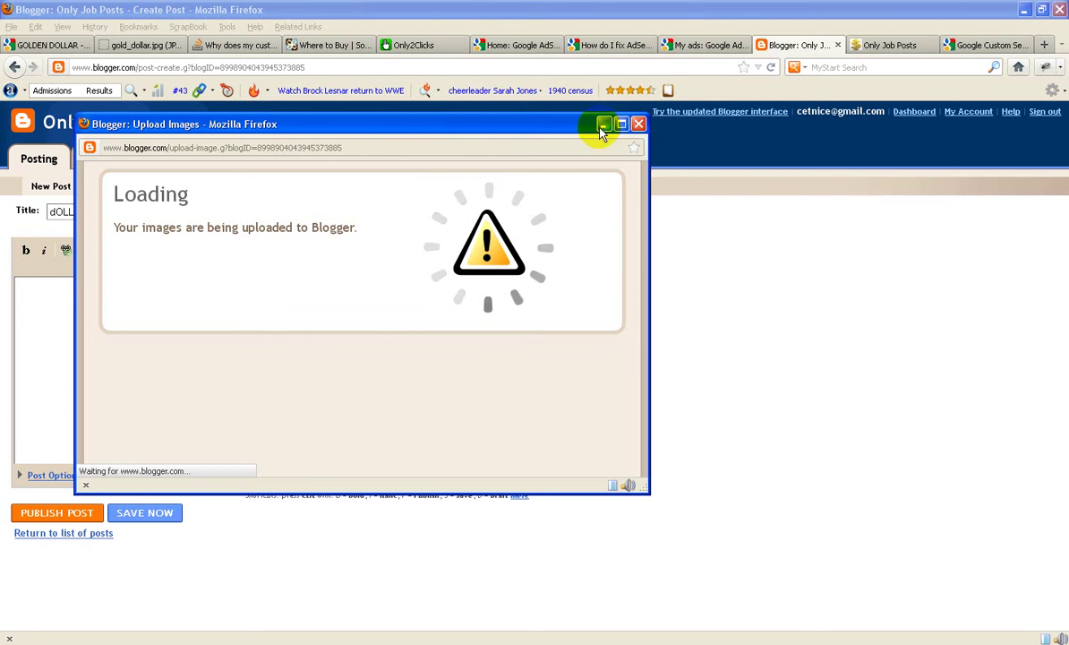
Switch to the AdSense search engine settings and check the progress of the Blogger image upload
{"action": "left_click", "coordinate": [708, 45]}
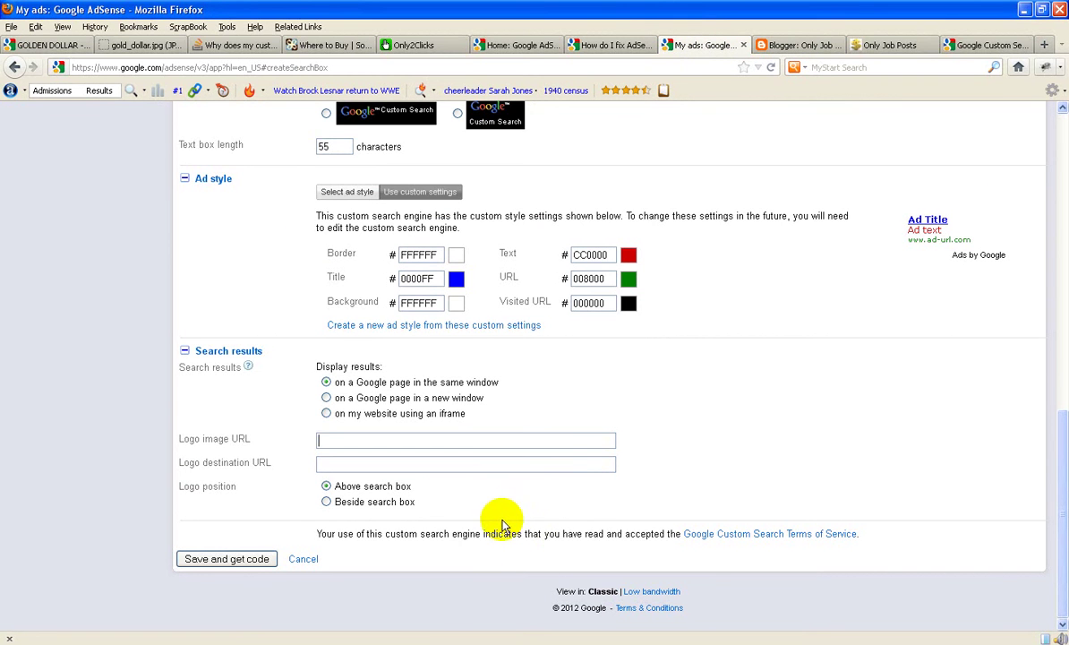
{"action": "left_click", "coordinate": [415, 643]}
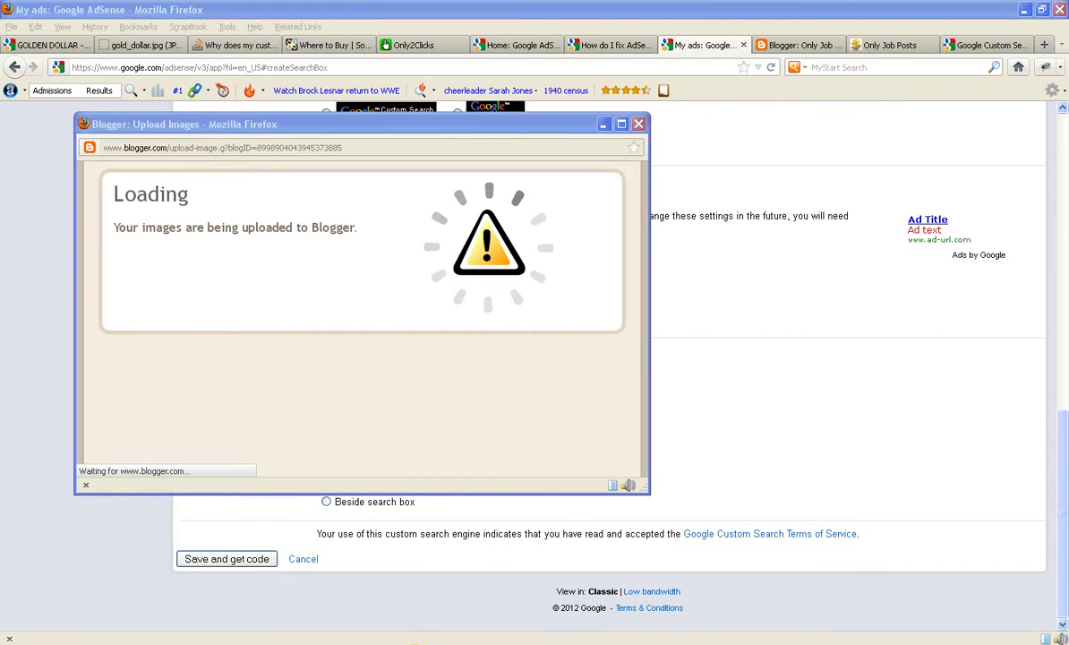
{"action": "left_click", "coordinate": [415, 643]}
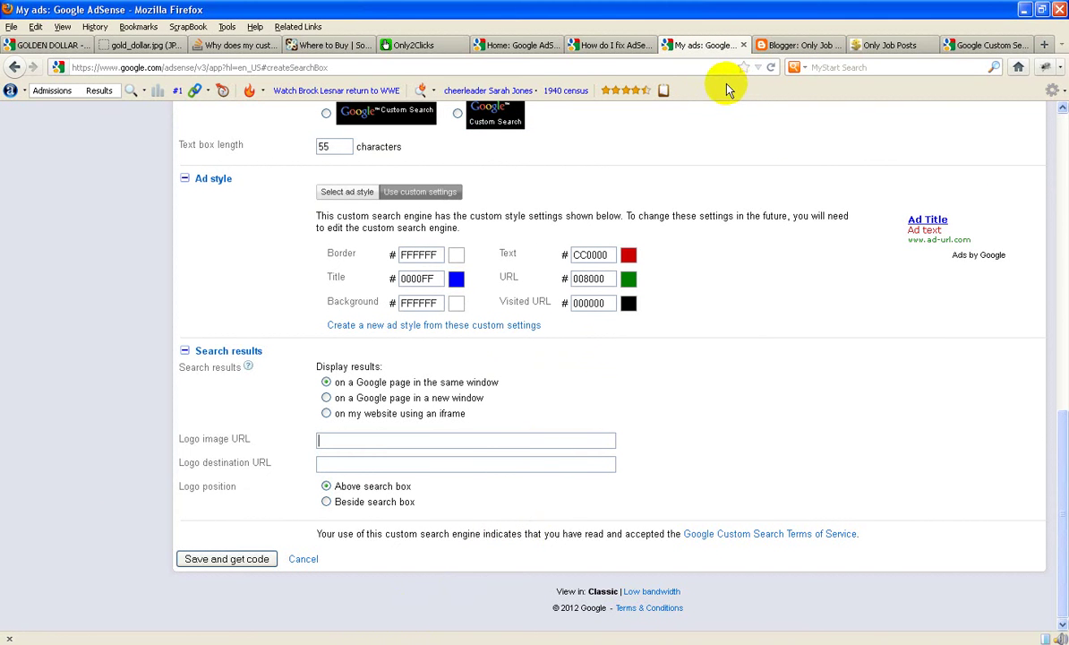
{"action": "left_click", "coordinate": [428, 644]}
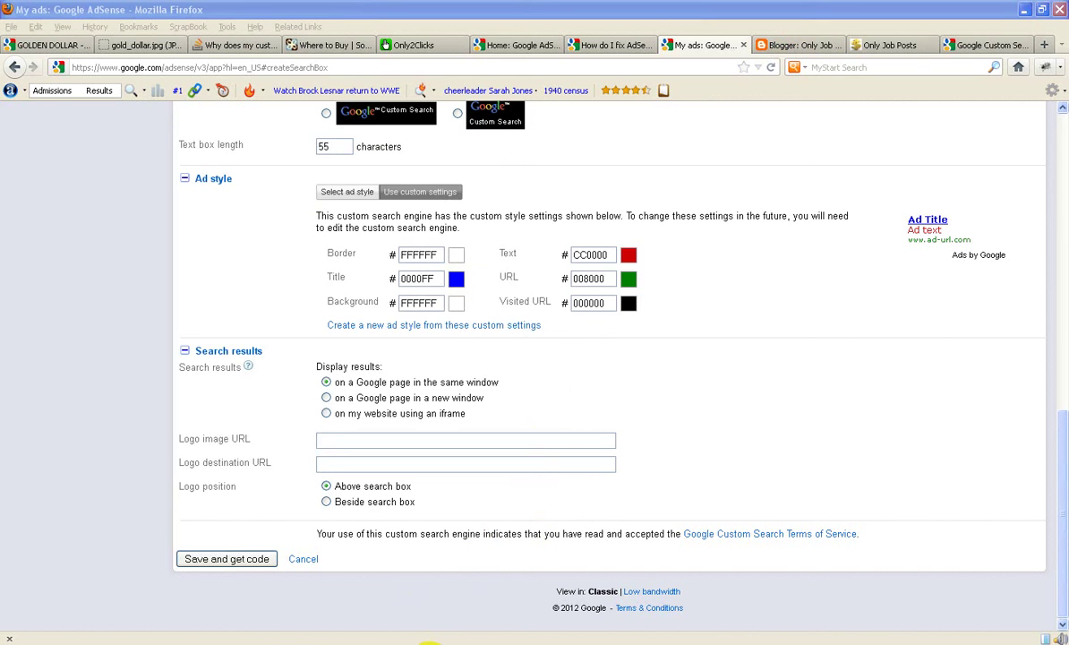
Copy the s400 gold_dollar.jpg image address from the Blogger post's HTML and enter it as the AdSense logo image URL
{"action": "left_click", "coordinate": [779, 47]}
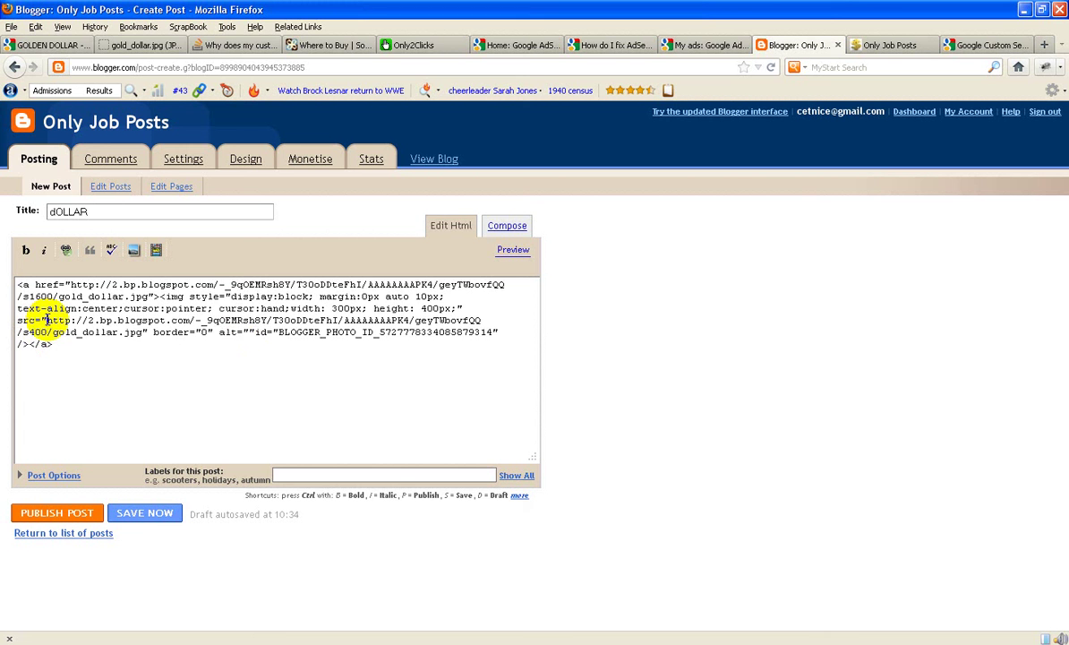
{"action": "left_click", "coordinate": [144, 332], "text": "shift"}
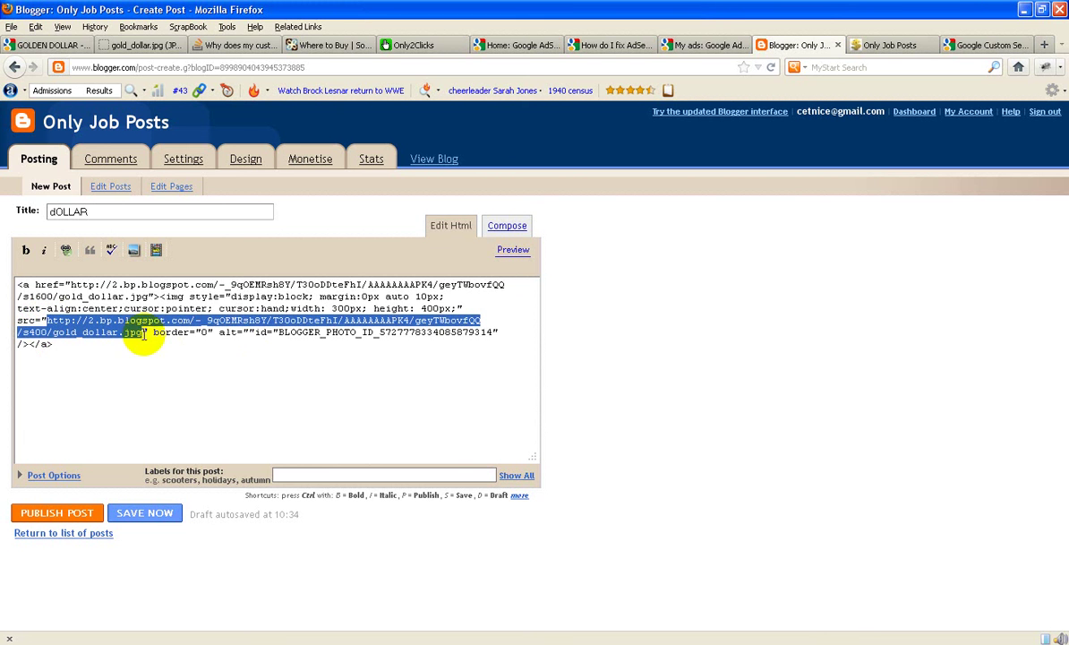
{"action": "left_click", "coordinate": [691, 47]}
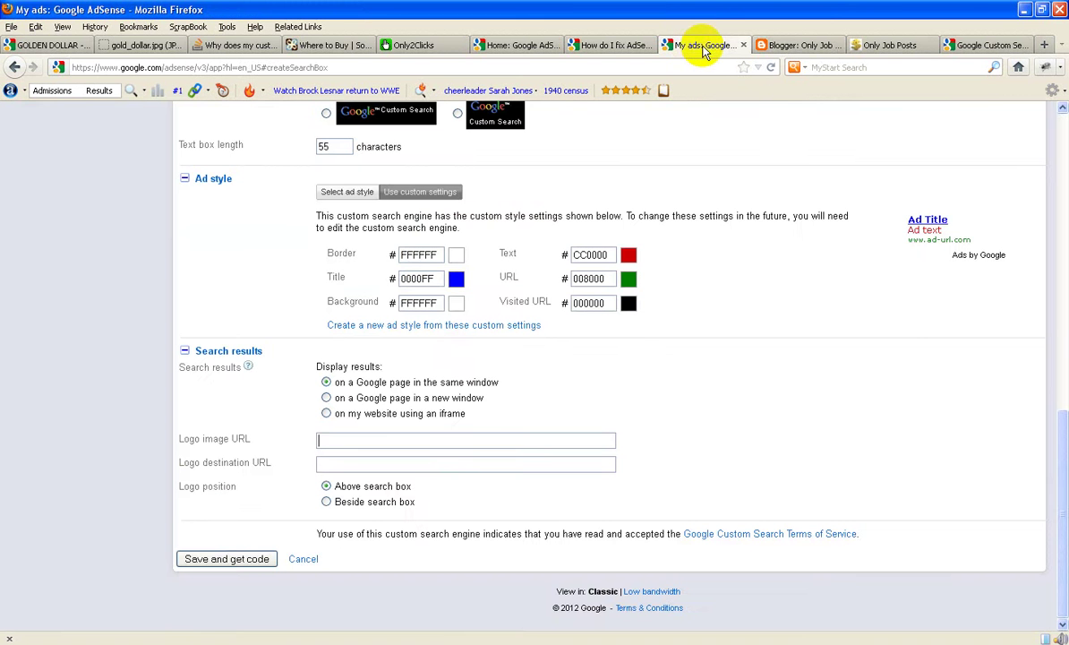
{"action": "left_click", "coordinate": [368, 439]}
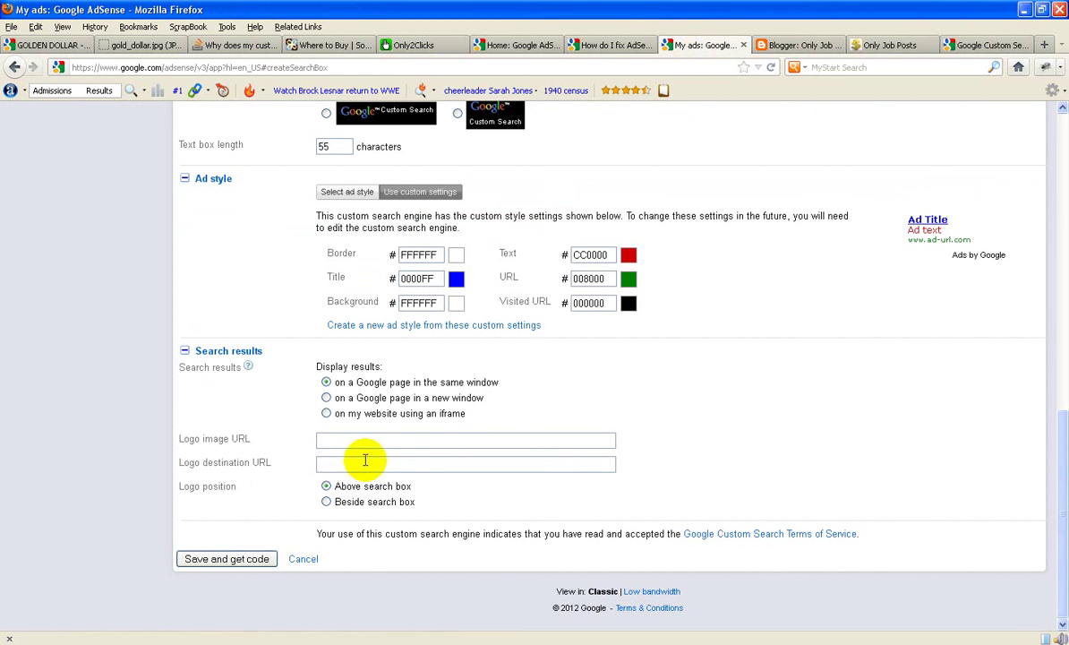
{"action": "key", "text": "ctrl+v"}
Set the logo destination URL to the same gold_dollar.jpg address, then save the search engine and get its code
{"action": "left_click", "coordinate": [348, 463]}
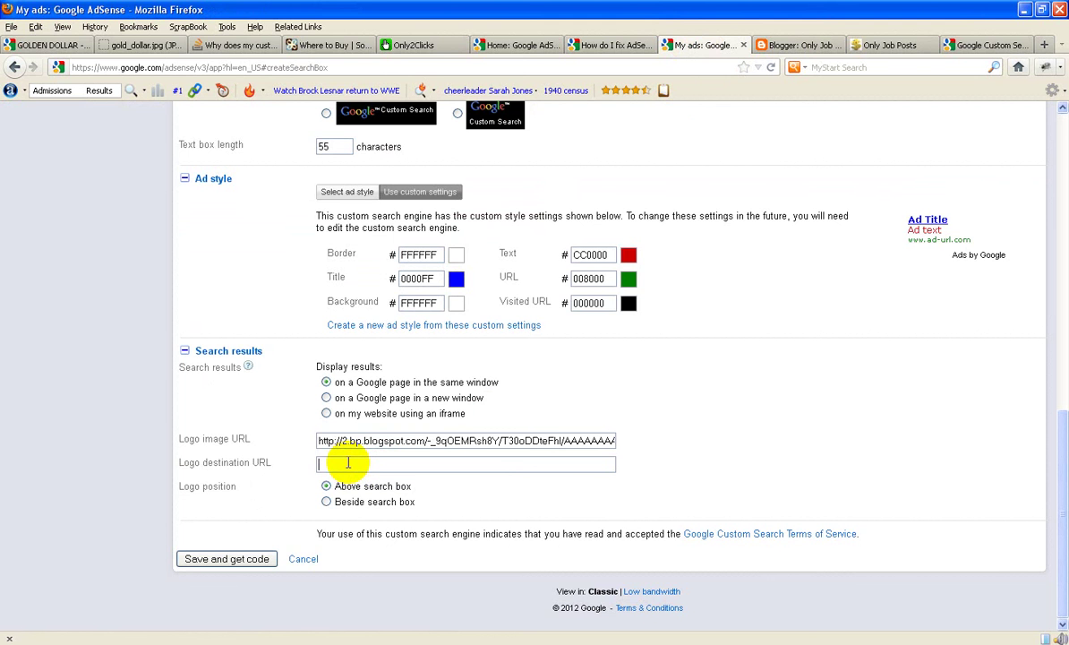
{"action": "key", "text": "ctrl+v"}
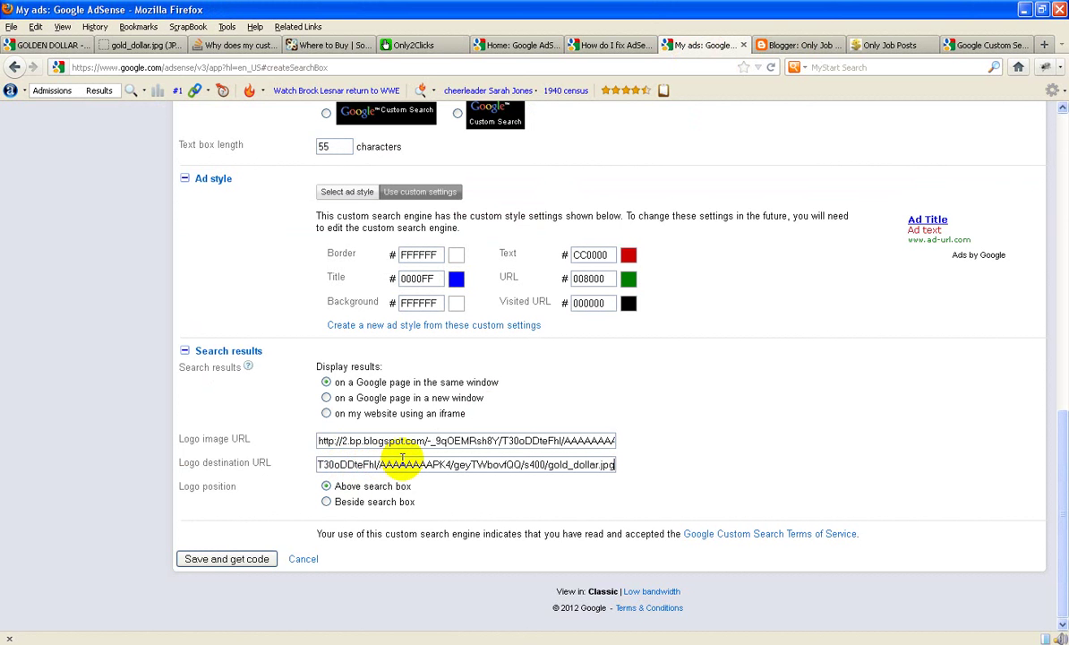
{"action": "left_click", "coordinate": [226, 560]}
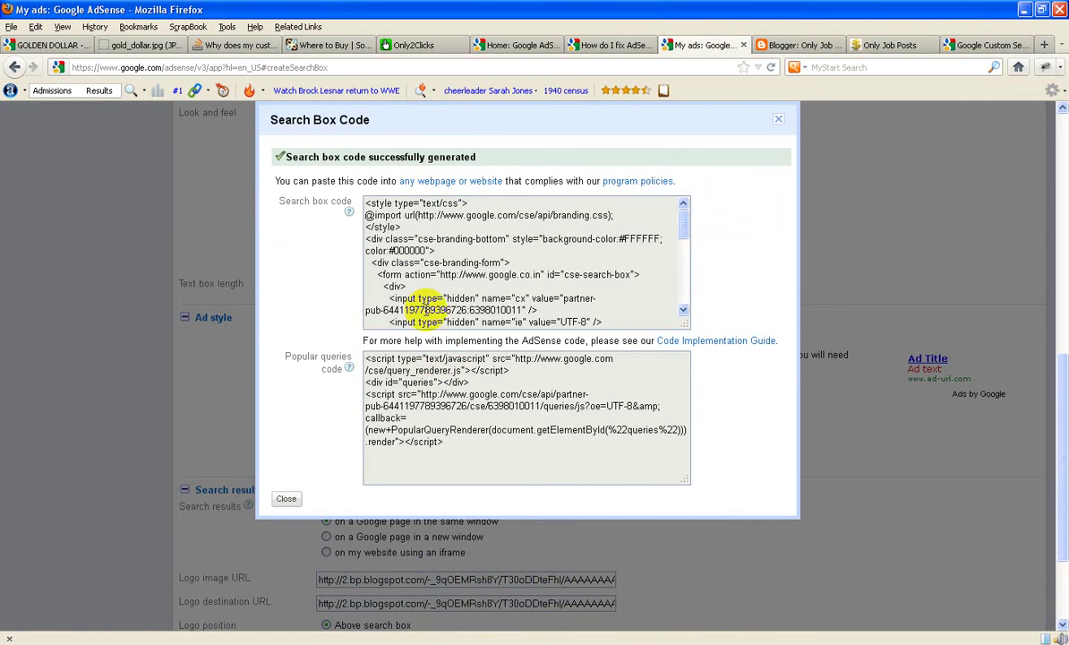
Copy the generated search box code and open the gadget chooser for the area above the blog posts in Blogger's page layout
{"action": "left_click", "coordinate": [414, 251]}
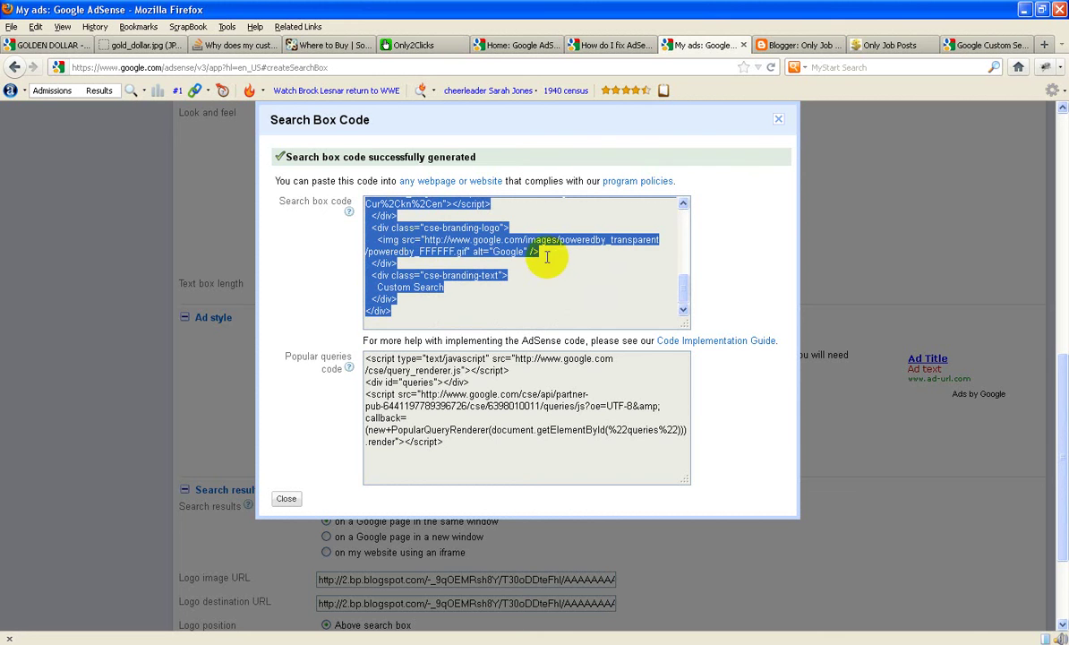
{"action": "left_click", "coordinate": [781, 47]}
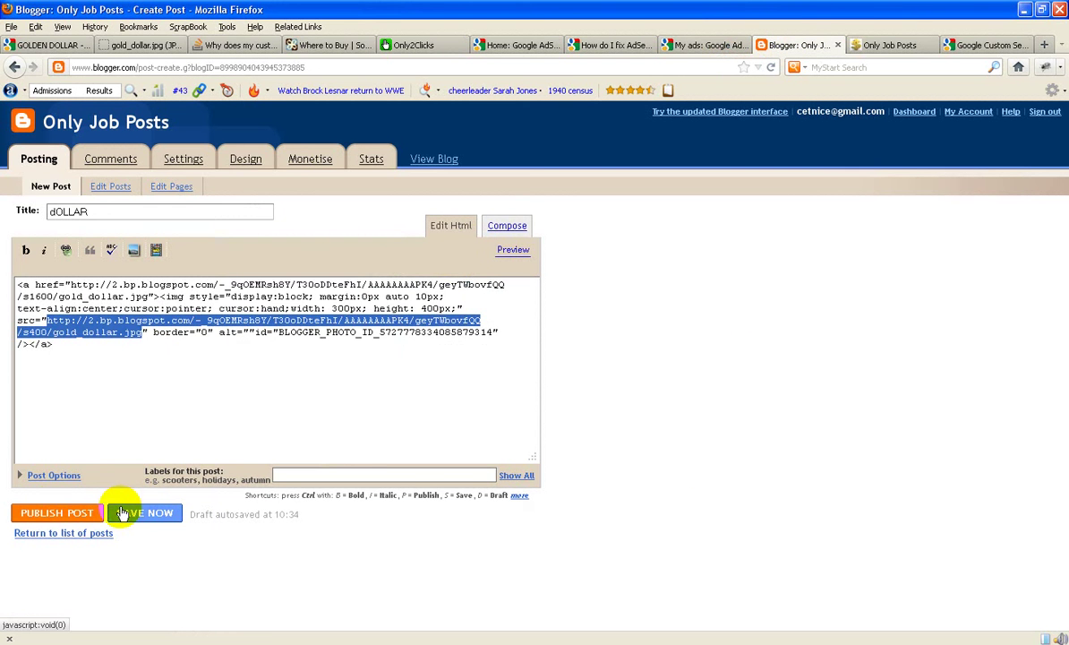
{"action": "left_click", "coordinate": [245, 158]}
{"action": "left_click", "coordinate": [246, 160]}
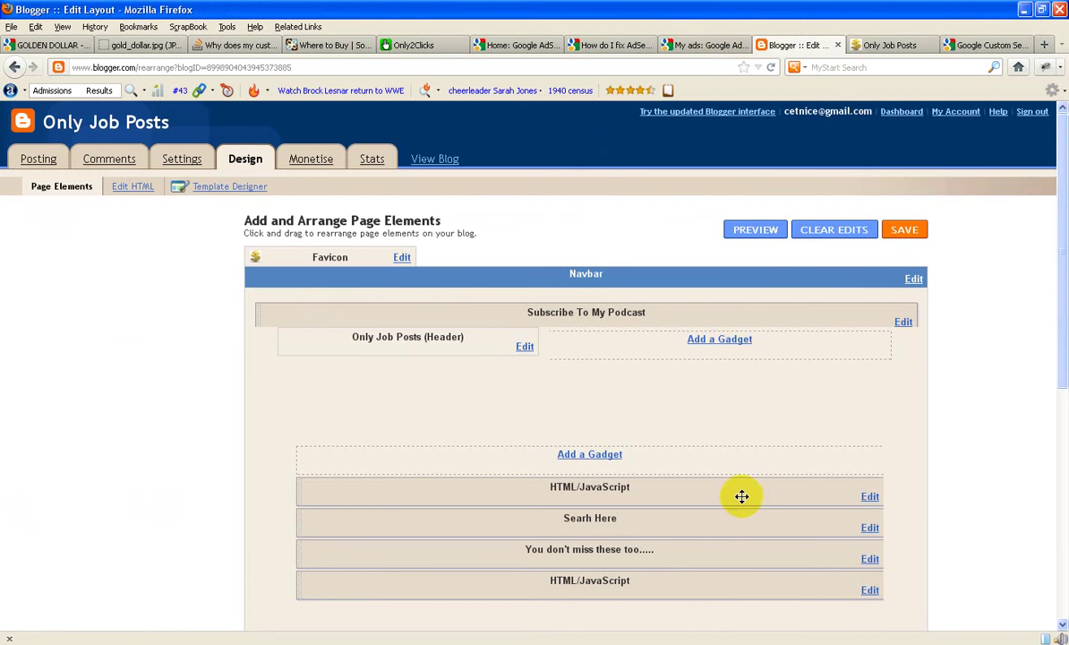
{"action": "scroll", "coordinate": [742, 496], "scroll_direction": "down", "scroll_amount": 5}
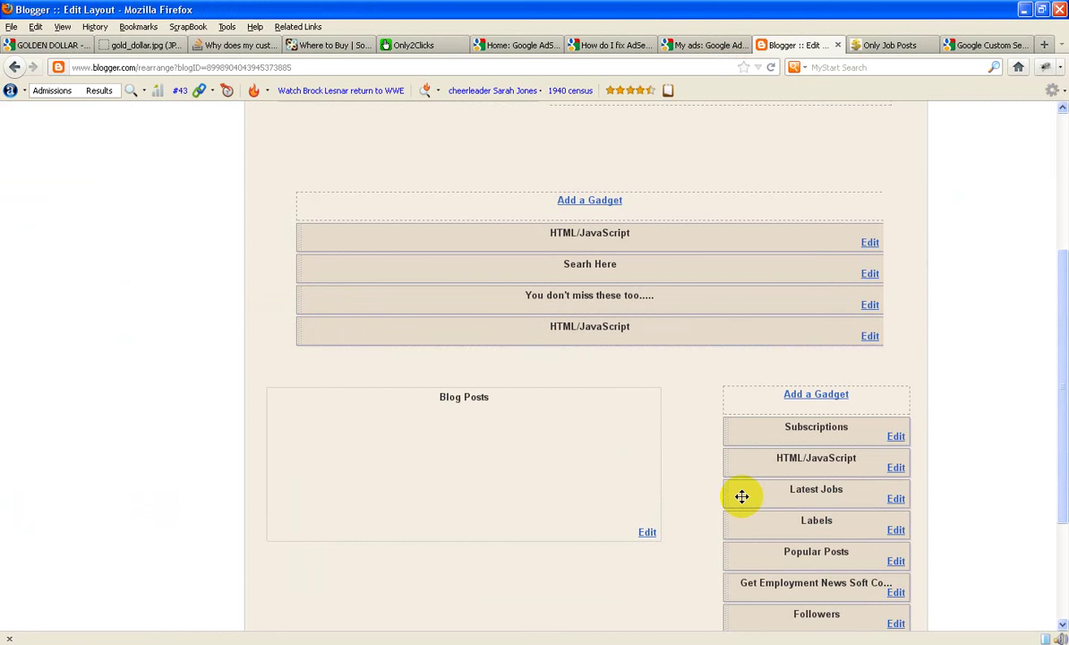
{"action": "left_click", "coordinate": [591, 202]}
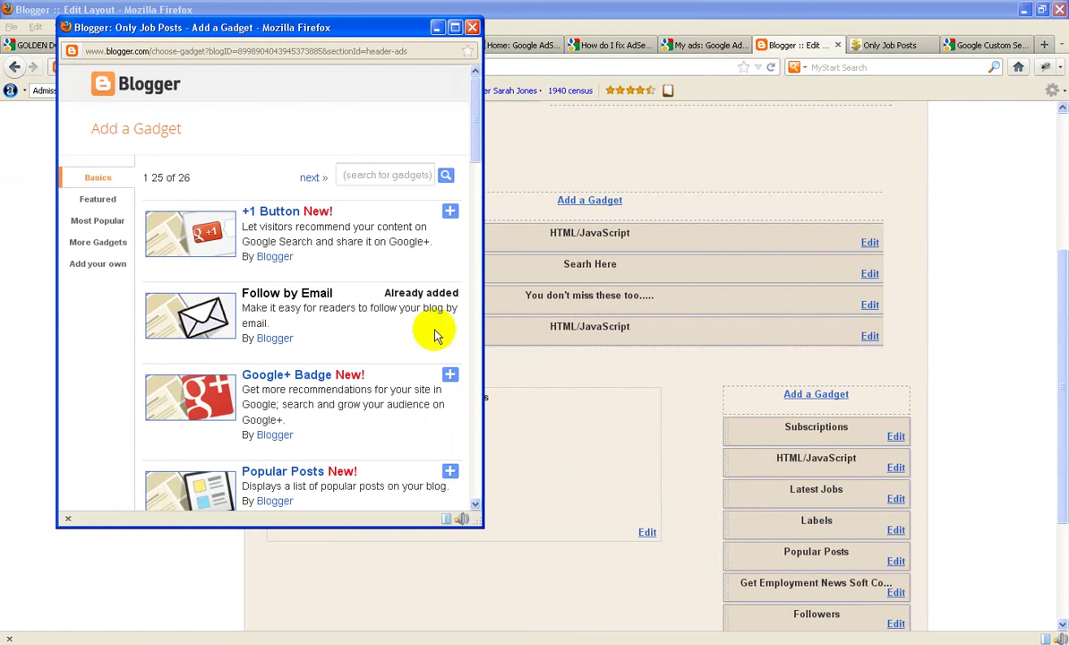
Add an HTML/JavaScript gadget and paste the copied search box code as its content
{"action": "scroll", "coordinate": [313, 432], "scroll_direction": "down", "scroll_amount": 10}
{"action": "scroll", "coordinate": [320, 437], "scroll_direction": "down", "scroll_amount": 2}
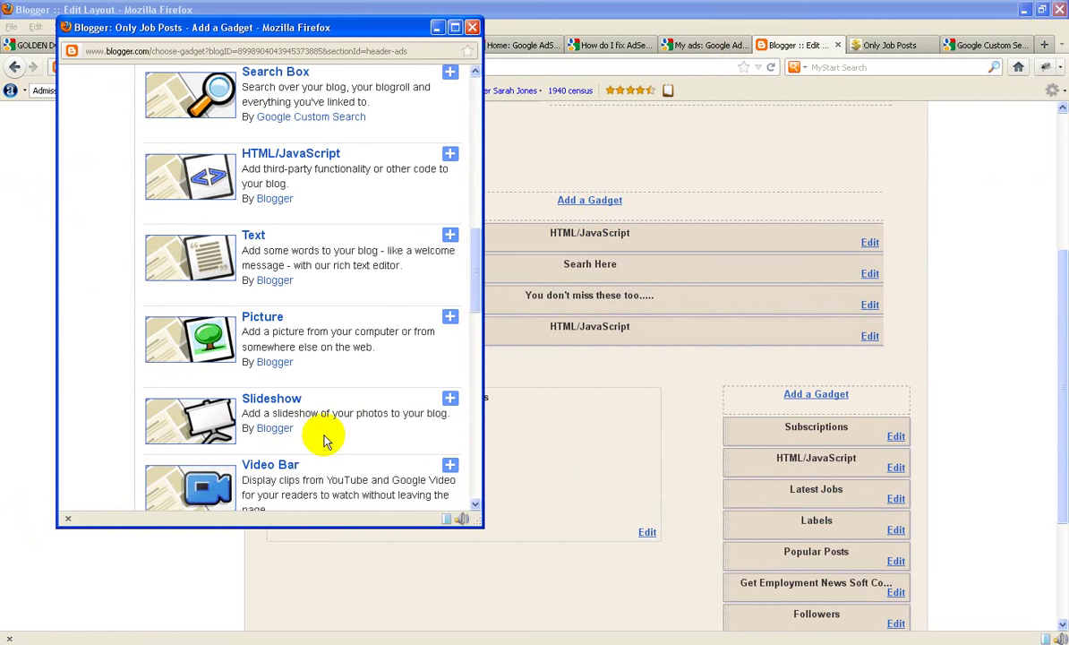
{"action": "left_click", "coordinate": [297, 162]}
{"action": "left_click", "coordinate": [232, 304]}
{"action": "key", "text": "ctrl+v"}
Title the gadget "Google CSE" and save it, then try to save the page layout
{"action": "left_click", "coordinate": [139, 193]}
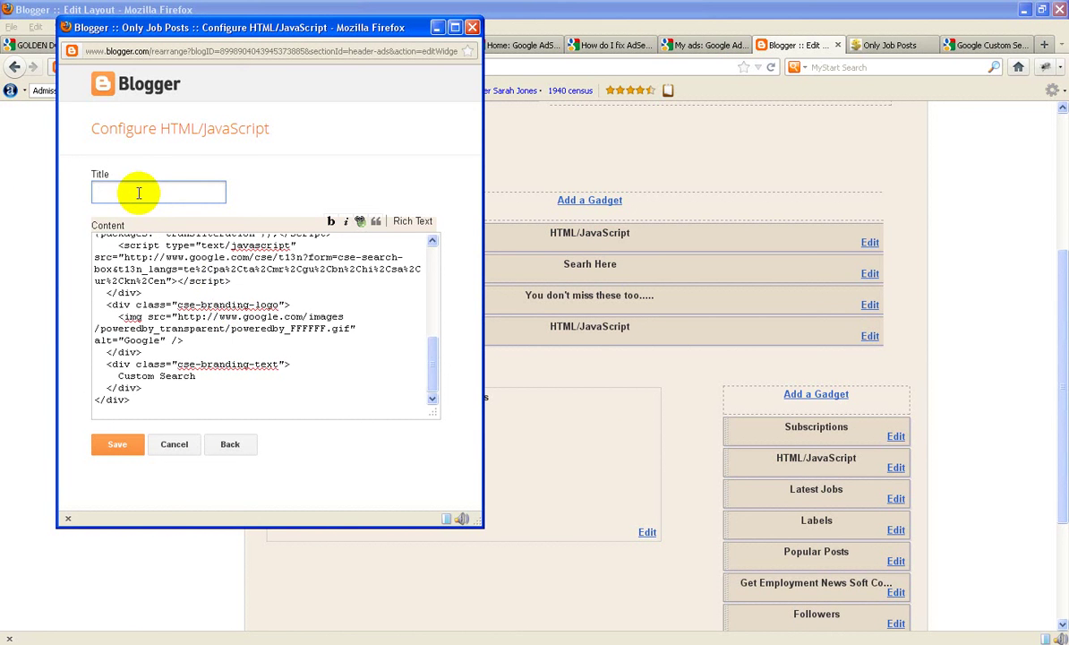
{"action": "type", "text": "g"}
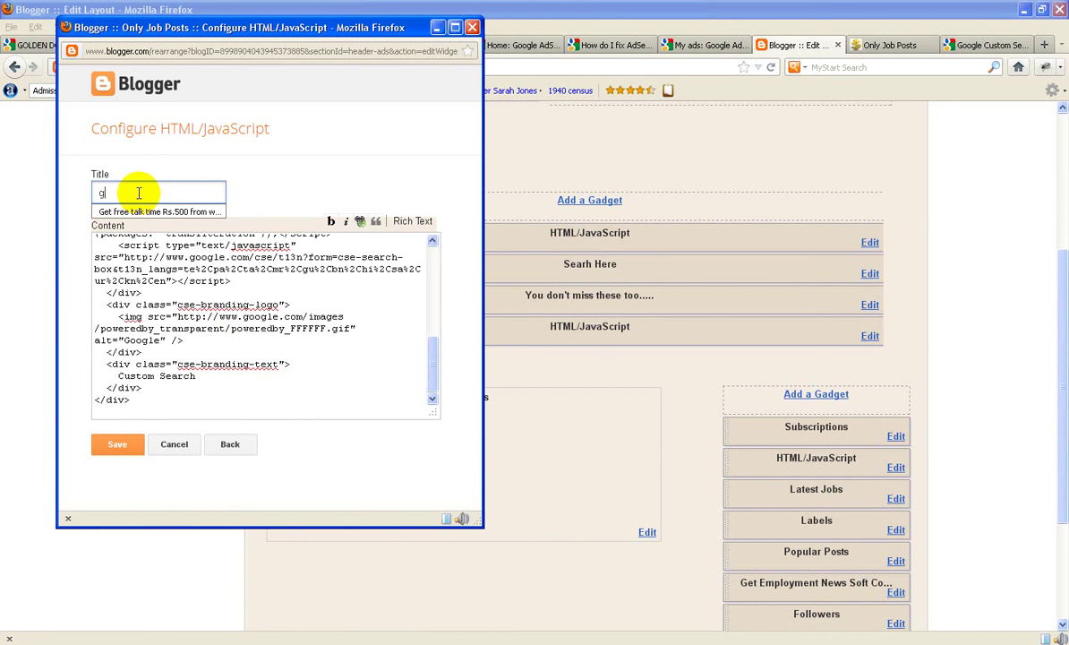
{"action": "key", "text": "BackSpace"}
{"action": "type", "text": "Google "}
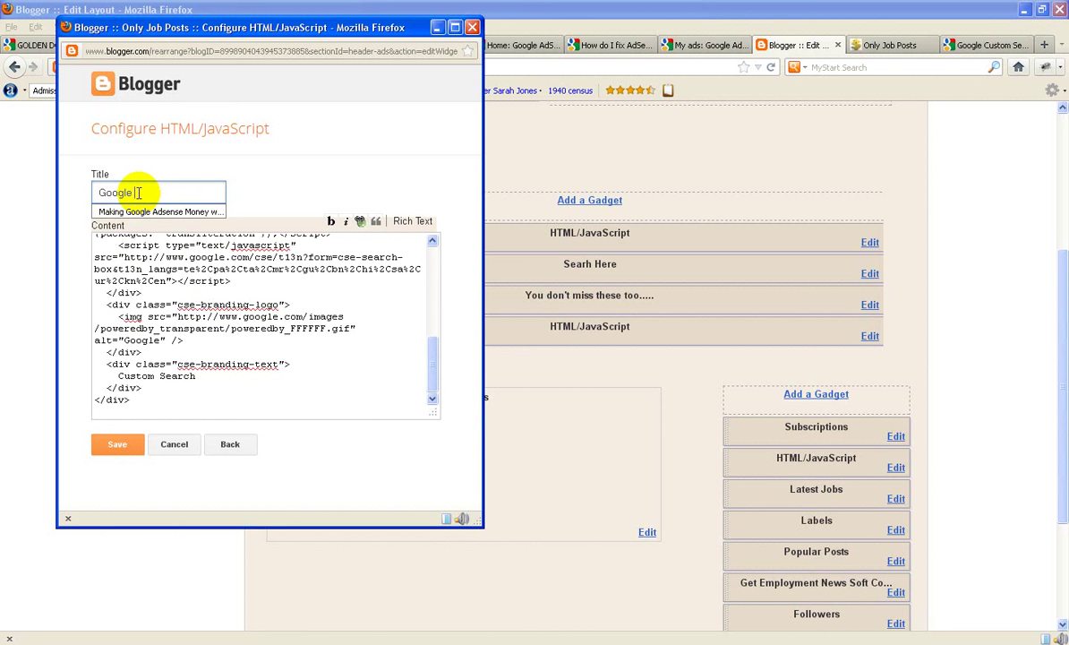
{"action": "type", "text": "CSE"}
{"action": "left_click", "coordinate": [115, 445]}
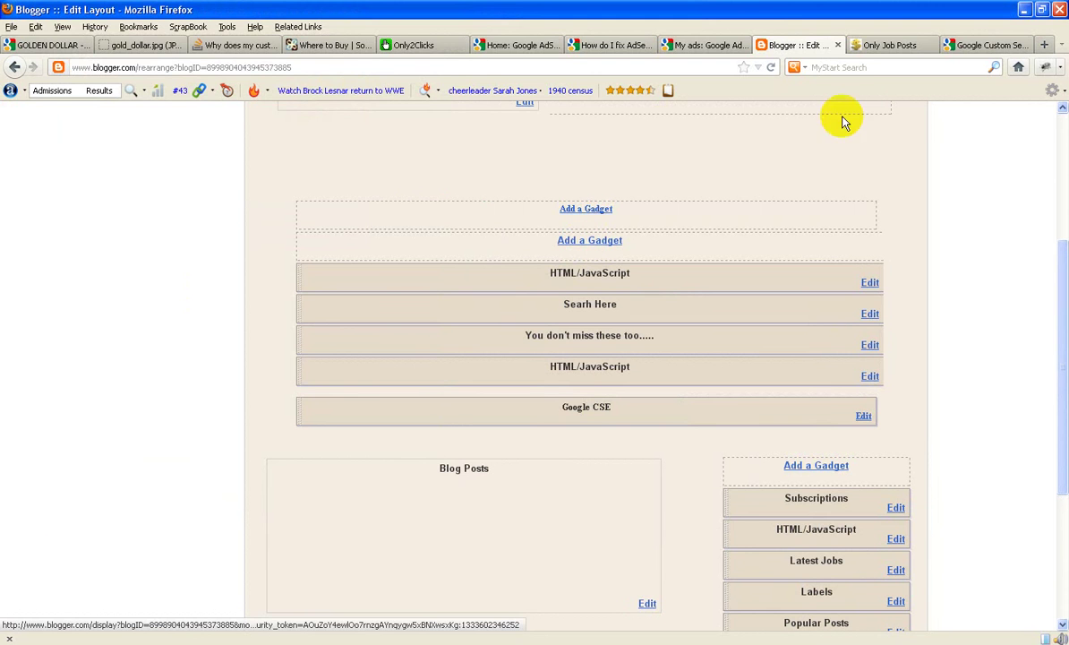
{"action": "scroll", "coordinate": [836, 202], "scroll_direction": "up", "scroll_amount": 5}
{"action": "left_click", "coordinate": [909, 239]}
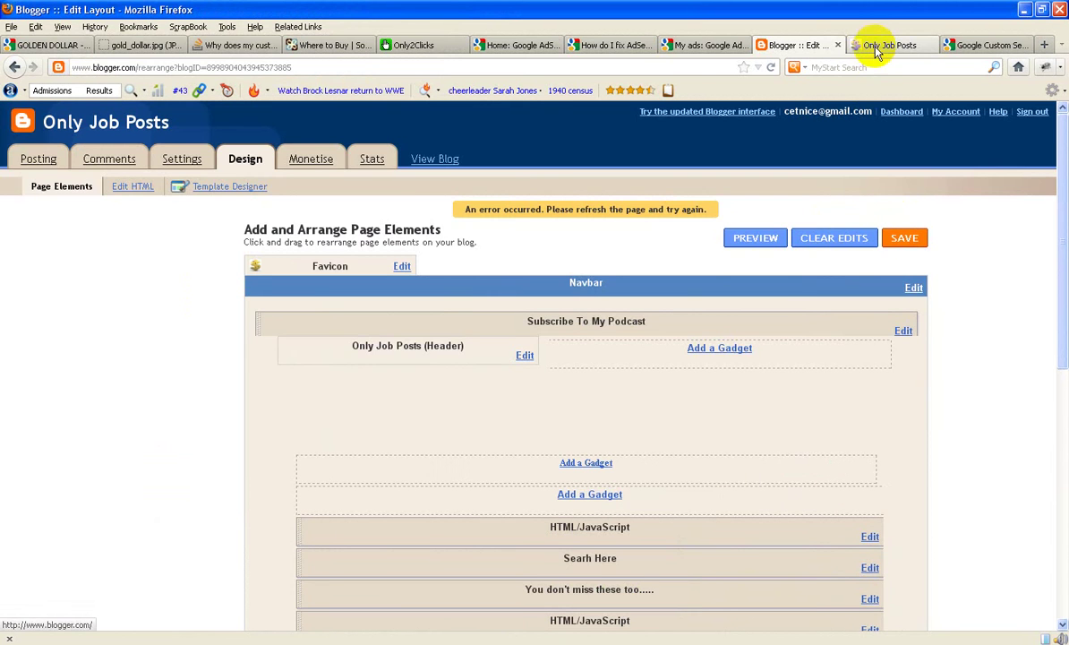
Reload the Only Job Posts blog and test the new Google CSE box by searching for TEACHING JOBS
{"action": "left_click", "coordinate": [885, 45]}
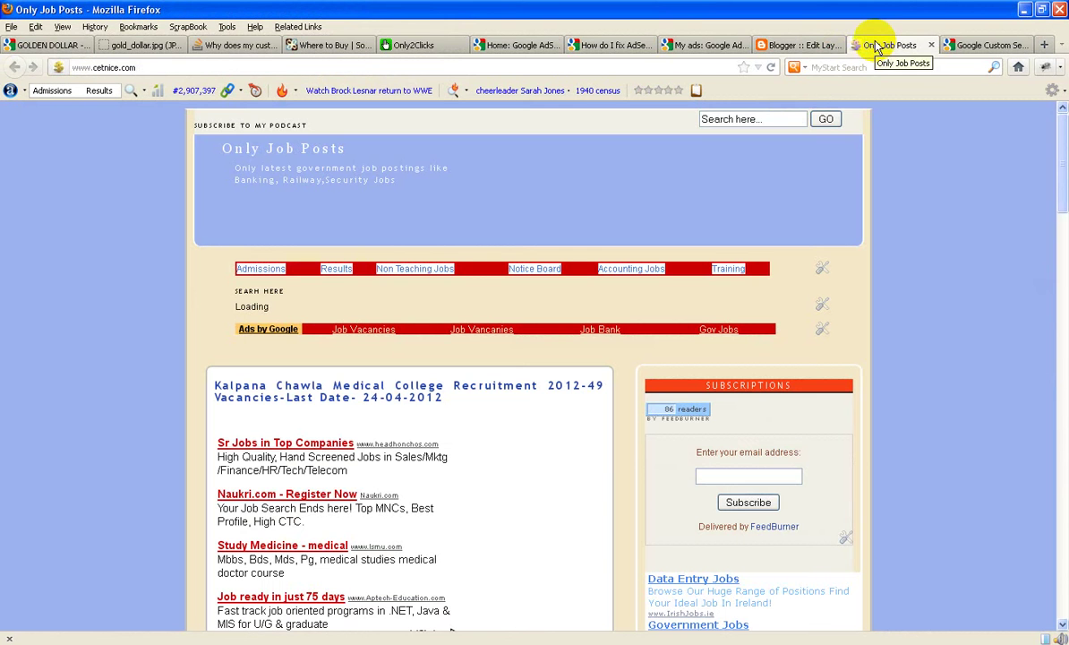
{"action": "left_click", "coordinate": [770, 67]}
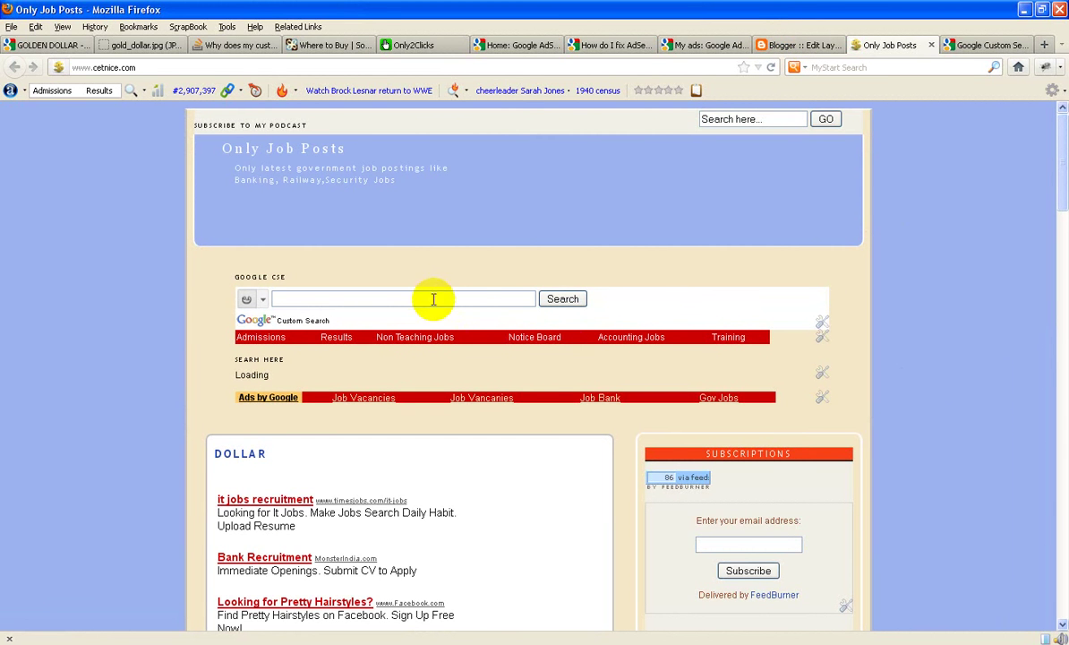
{"action": "type", "text": "TE"}
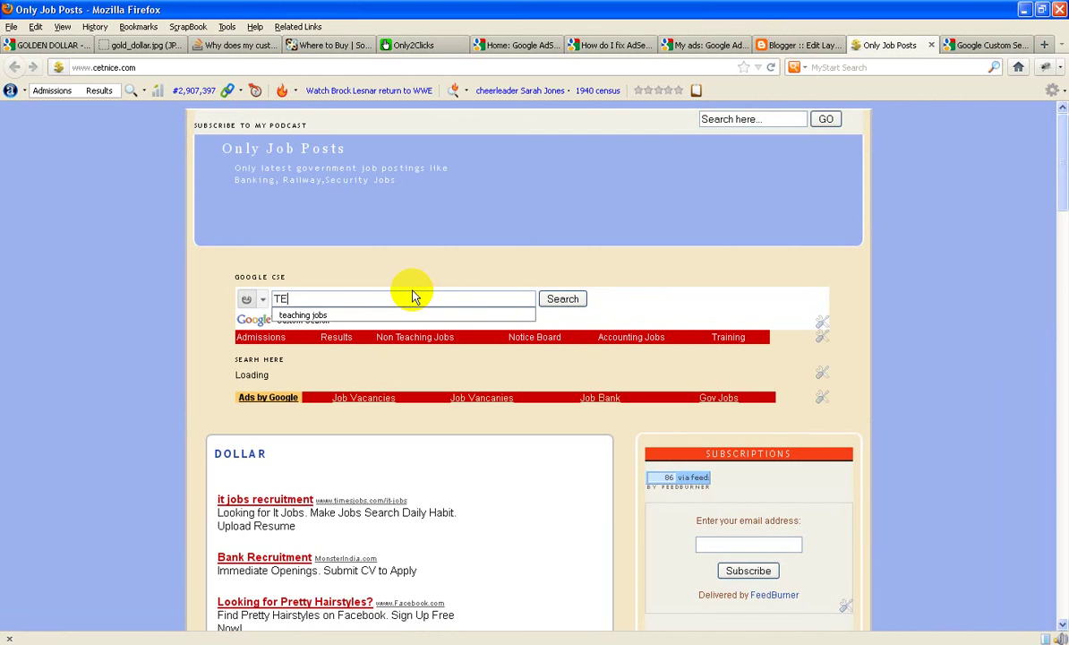
{"action": "type", "text": "ACHING JO"}
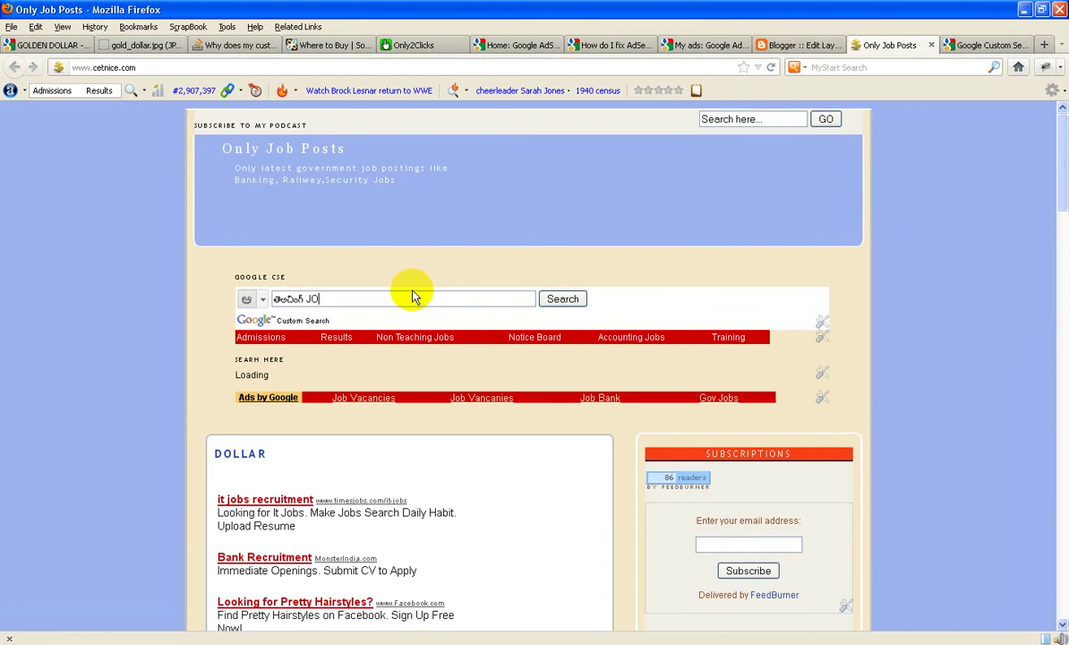
{"action": "type", "text": "BS"}
{"action": "key", "text": "Return"}
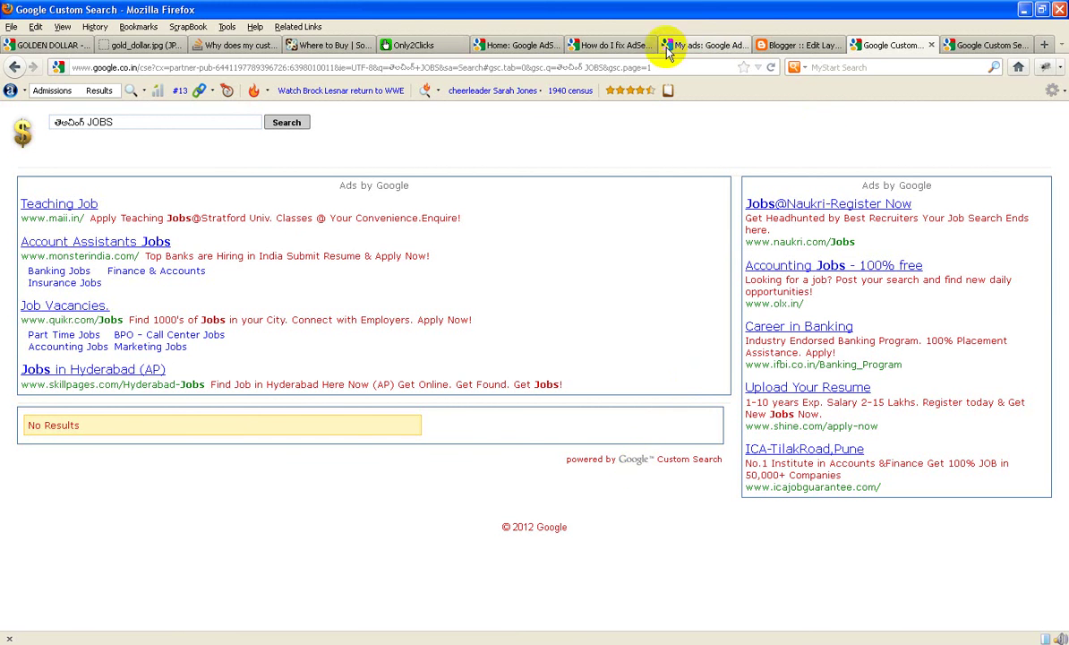
Return to AdSense's list of custom search engines and view the search box code of Seach Jobs
{"action": "left_click", "coordinate": [638, 45]}
{"action": "left_click", "coordinate": [538, 46]}
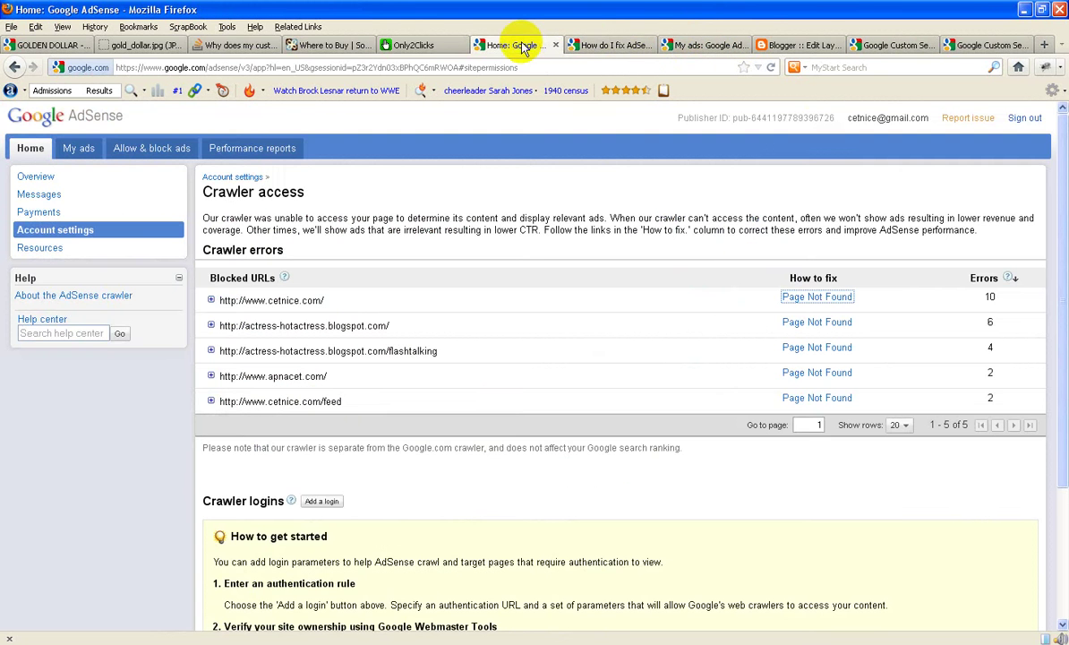
{"action": "left_click", "coordinate": [697, 46]}
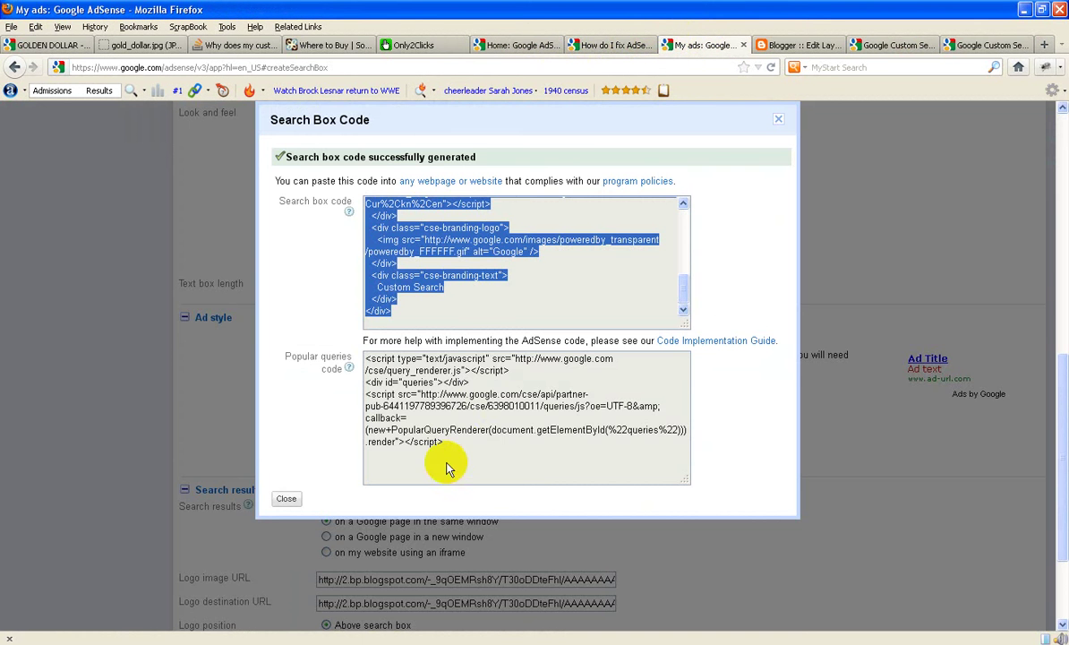
{"action": "scroll", "coordinate": [670, 423], "scroll_direction": "up", "scroll_amount": 6}
{"action": "left_click", "coordinate": [777, 458]}
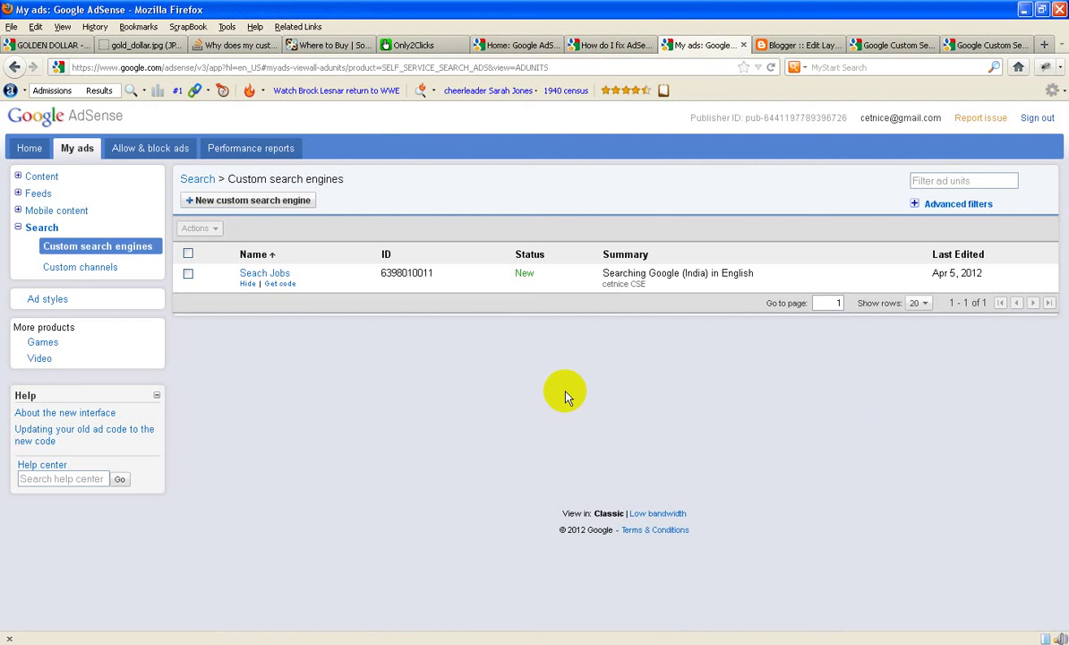
{"action": "left_click", "coordinate": [281, 285]}
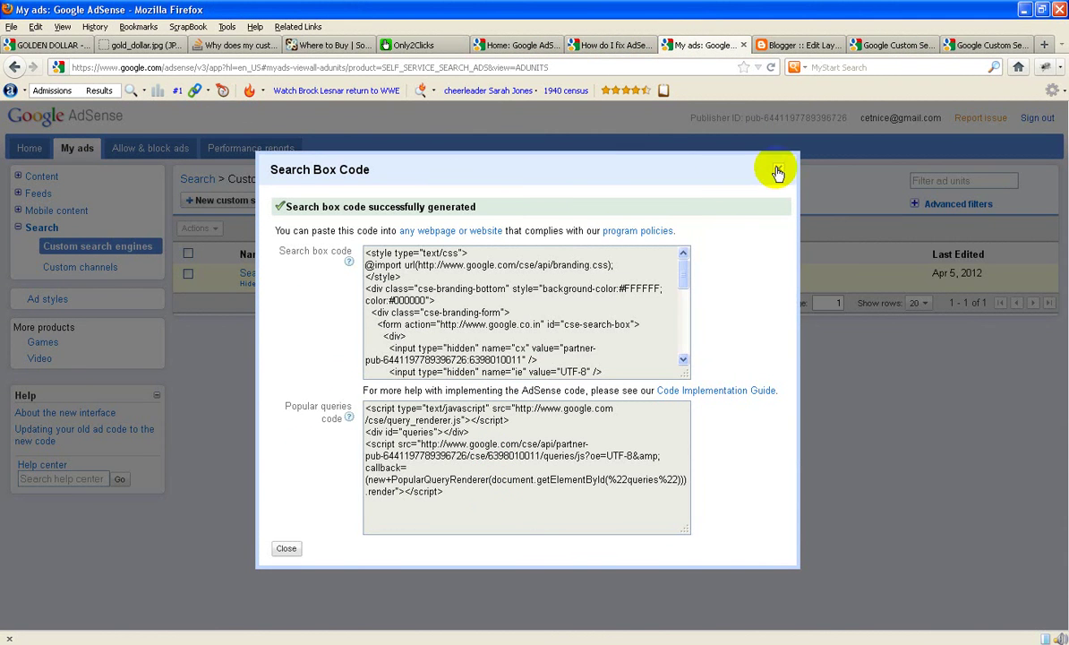
{"action": "left_click", "coordinate": [777, 167]}
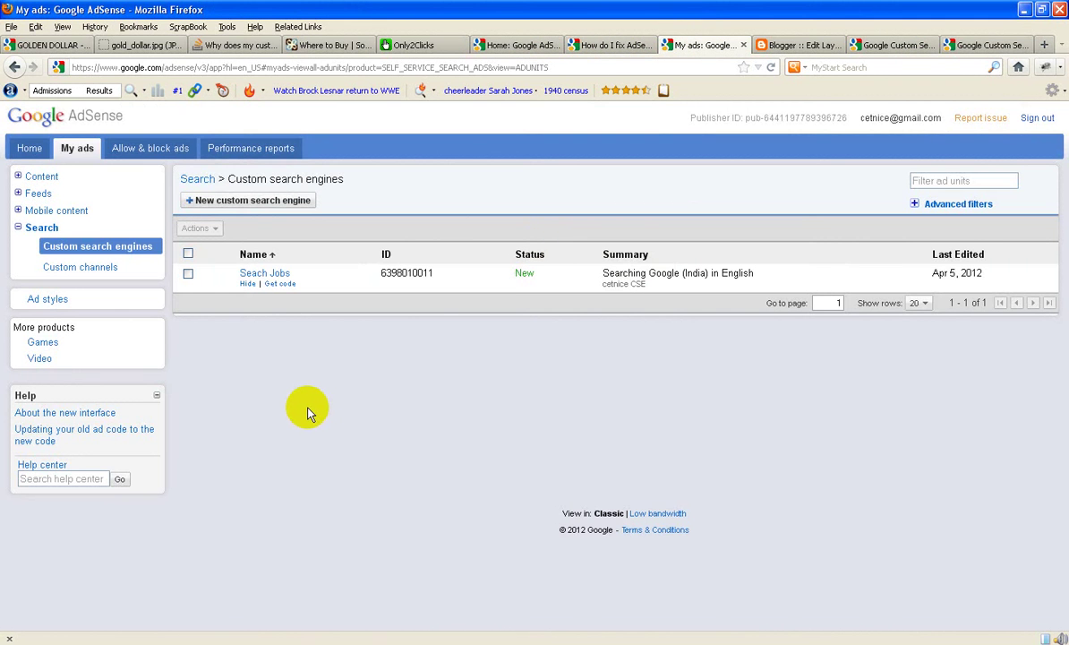
Open the Seach Jobs search engine for editing and leave only English and Sanskrit selected for transliteration
{"action": "left_click", "coordinate": [273, 253]}
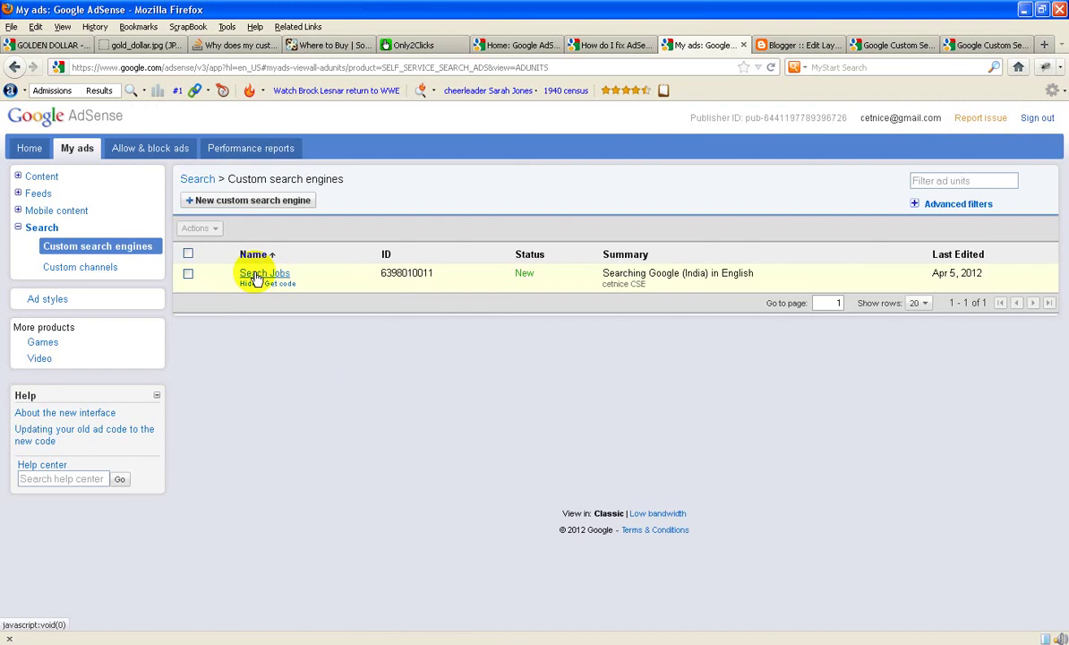
{"action": "left_click", "coordinate": [264, 273]}
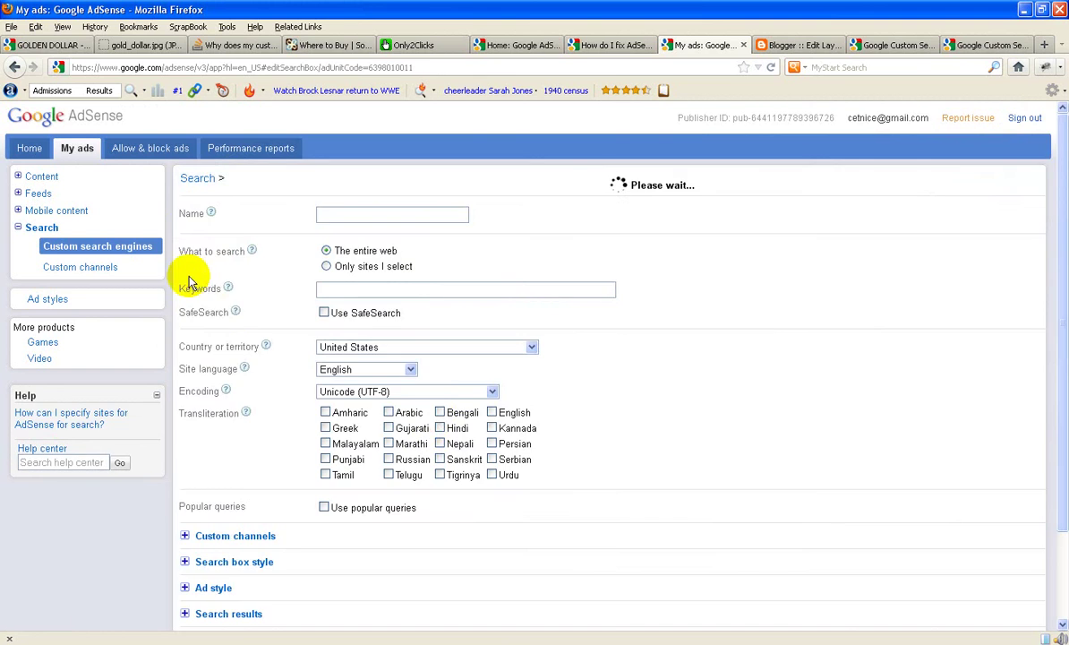
{"action": "left_click", "coordinate": [440, 412]}
{"action": "left_click", "coordinate": [492, 428]}
{"action": "left_click", "coordinate": [492, 475]}
{"action": "left_click", "coordinate": [389, 475]}
{"action": "left_click", "coordinate": [325, 475]}
{"action": "left_click", "coordinate": [325, 458]}
{"action": "left_click", "coordinate": [388, 443]}
{"action": "left_click", "coordinate": [389, 428]}
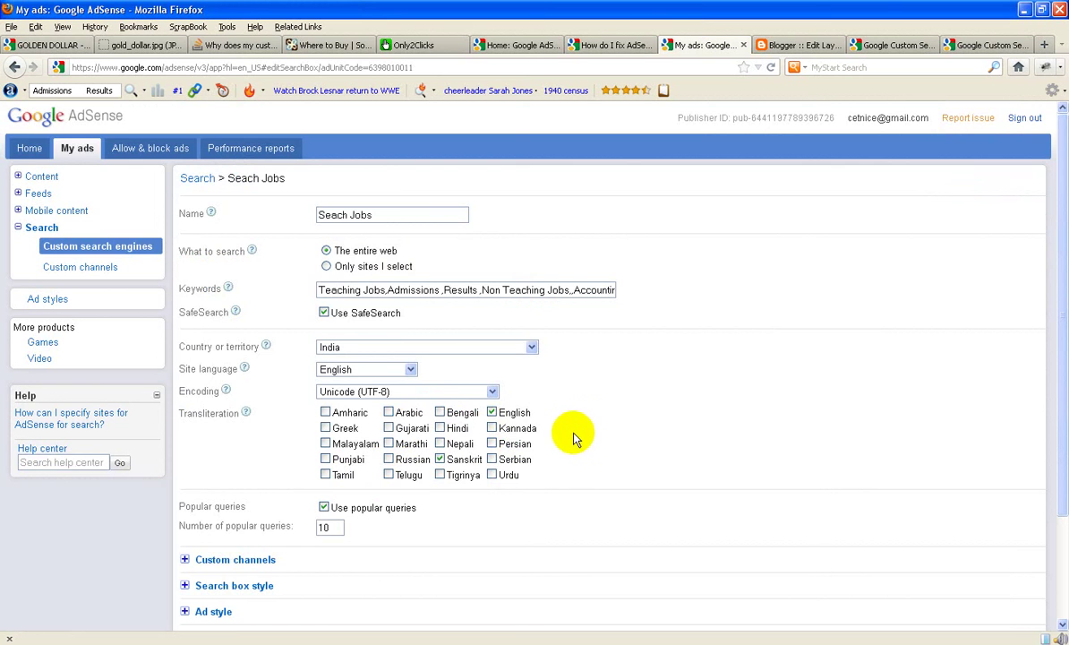
Save the search engine settings and copy the newly generated search box code
{"action": "scroll", "coordinate": [600, 448], "scroll_direction": "down", "scroll_amount": 3}
{"action": "left_click", "coordinate": [235, 563]}
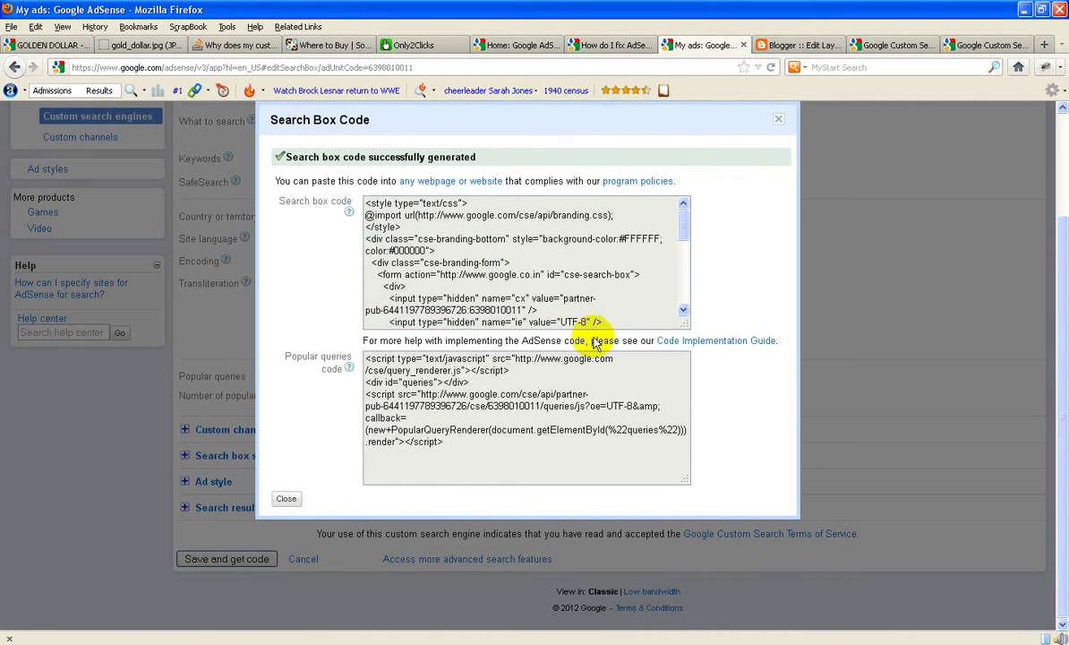
{"action": "left_click", "coordinate": [534, 282]}
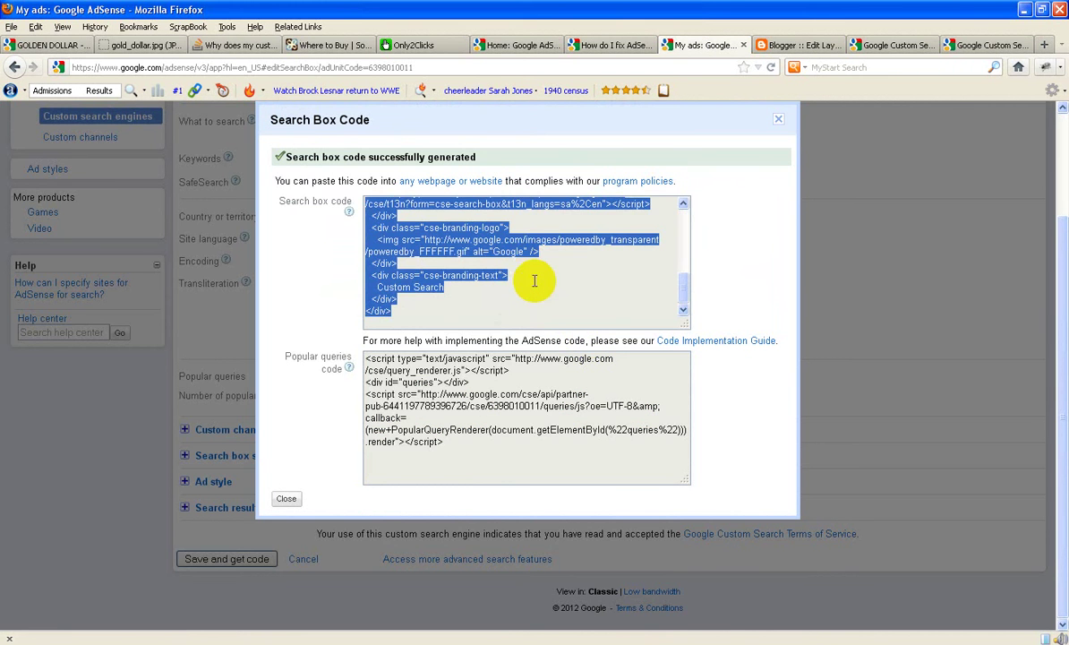
Switch to the Blogger layout editor and reload it, leaving the page despite unsaved edits
{"action": "left_click", "coordinate": [763, 45]}
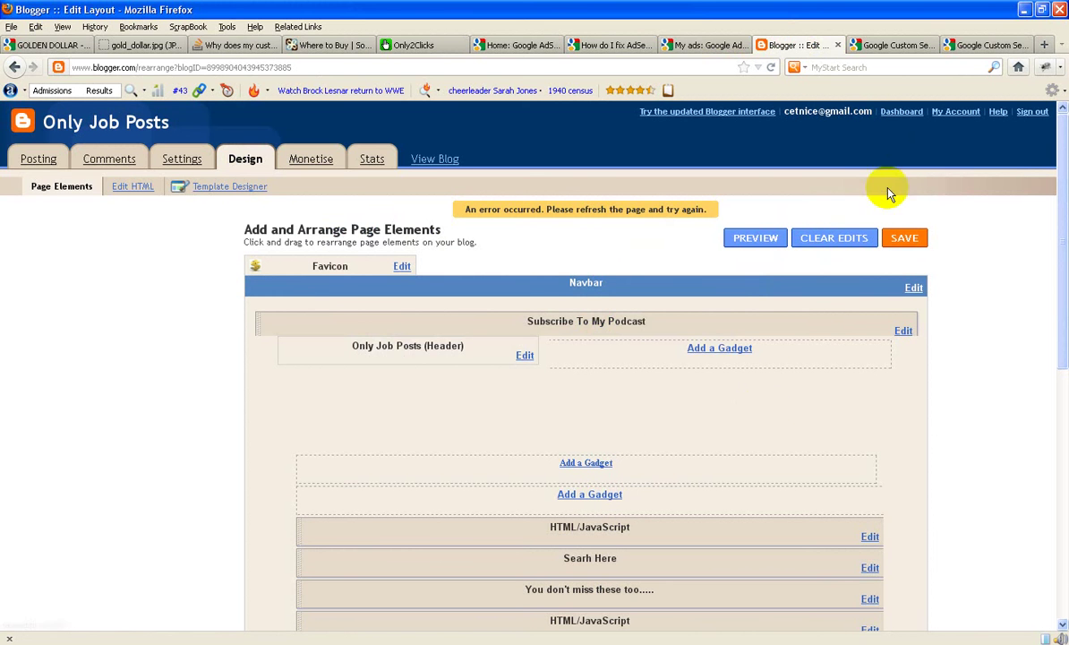
{"action": "left_click", "coordinate": [771, 67]}
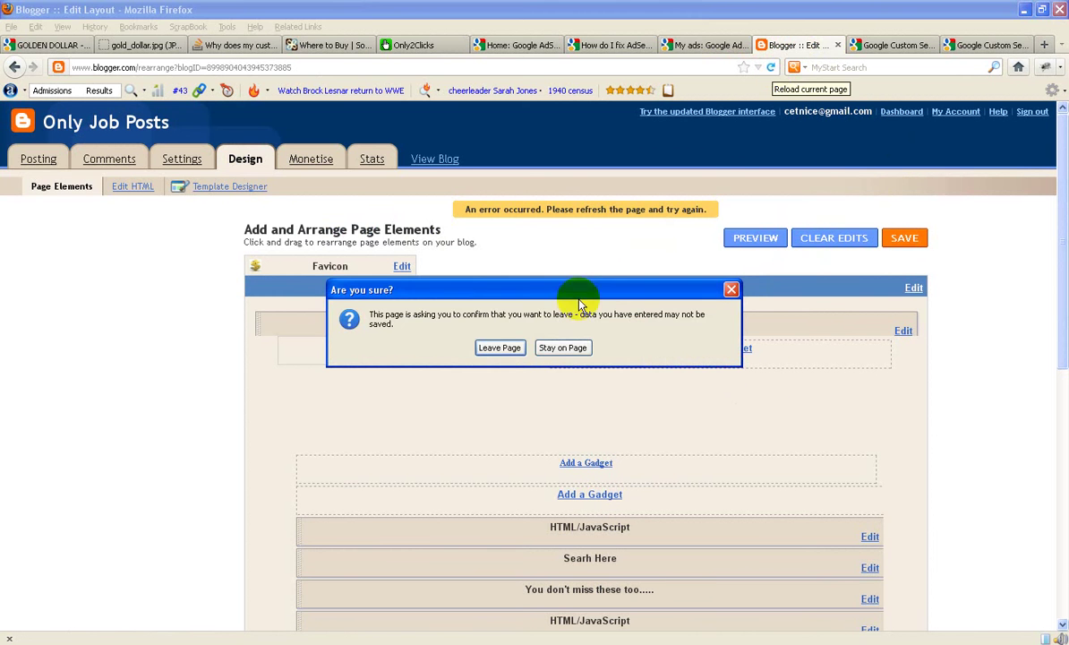
{"action": "left_click", "coordinate": [499, 348]}
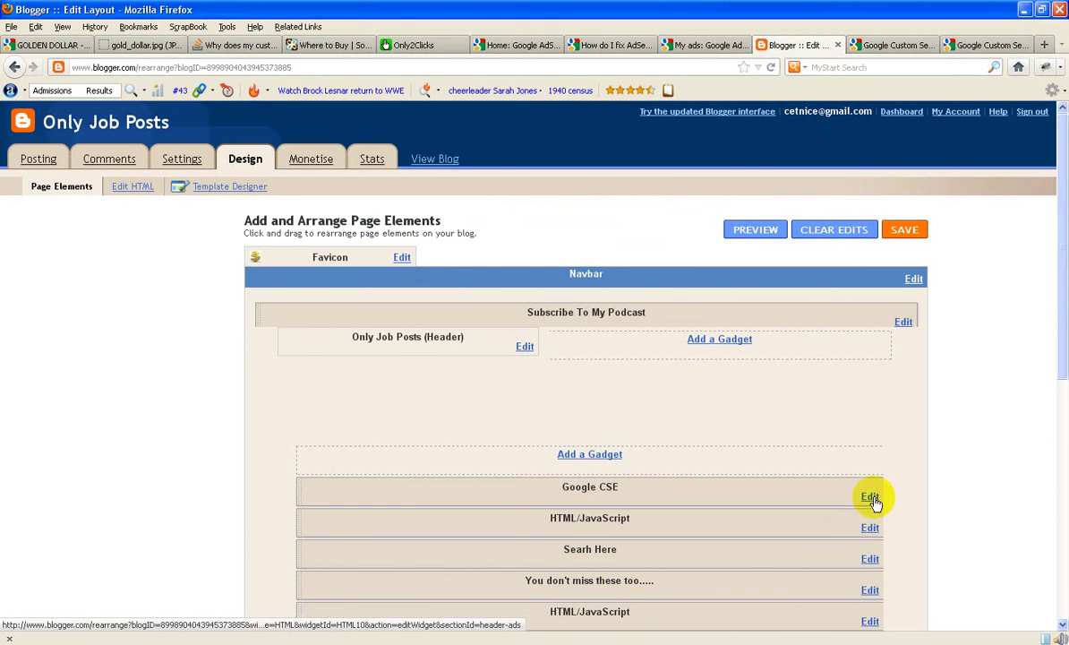
Replace the Google CSE gadget's content with the newly copied code, then save the gadget and the page layout
{"action": "left_click", "coordinate": [869, 496]}
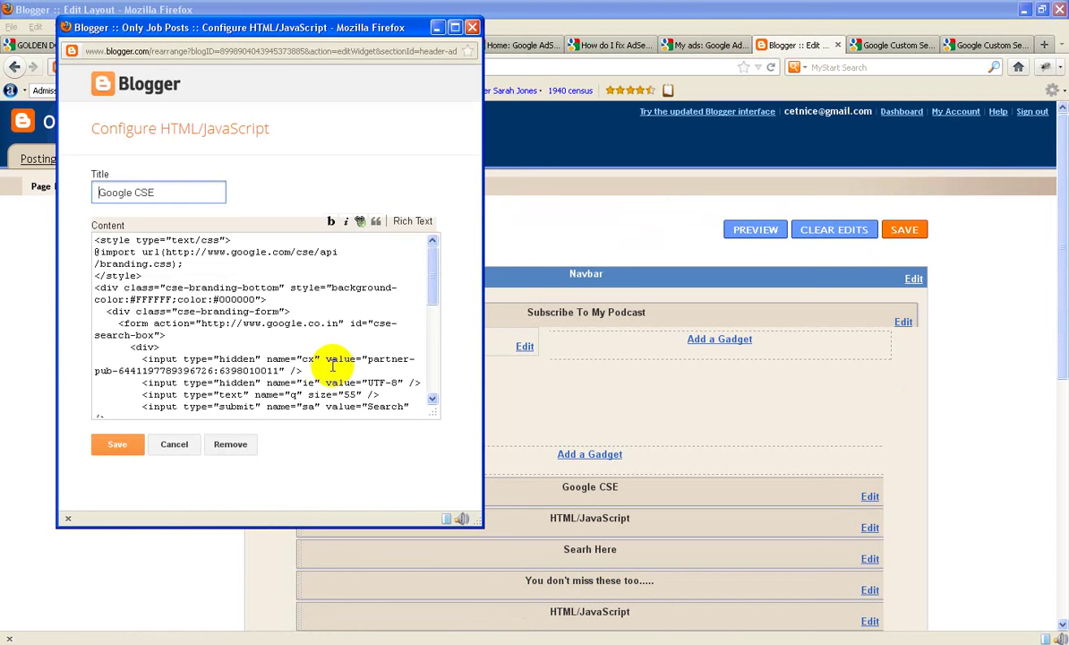
{"action": "left_click", "coordinate": [259, 368]}
{"action": "key", "text": "ctrl+a"}
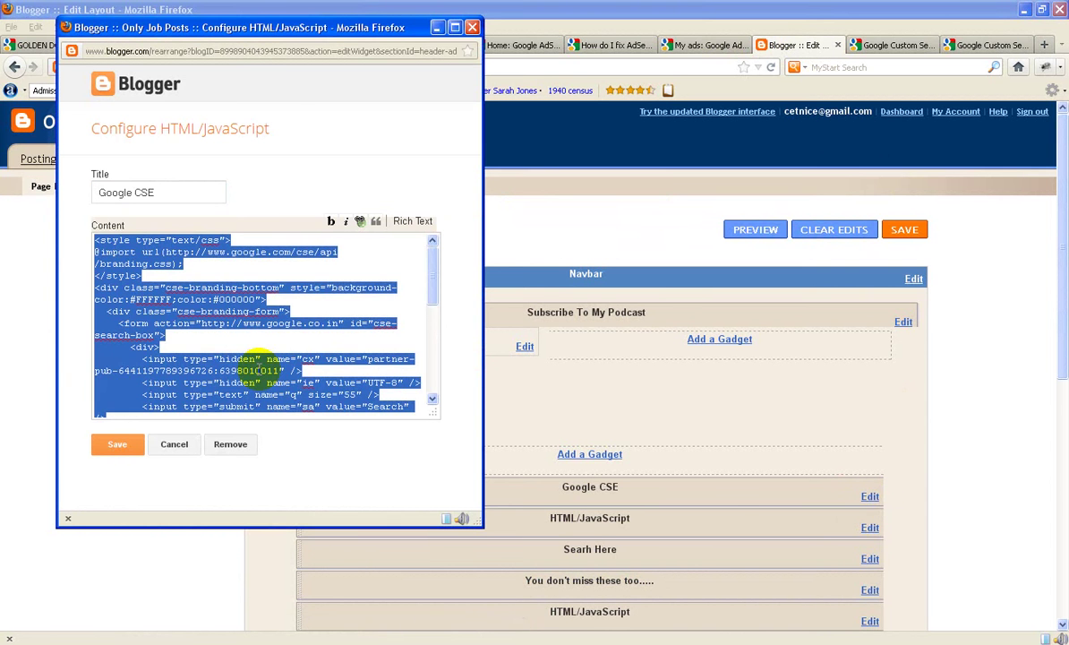
{"action": "key", "text": "ctrl+v"}
{"action": "left_click", "coordinate": [118, 444]}
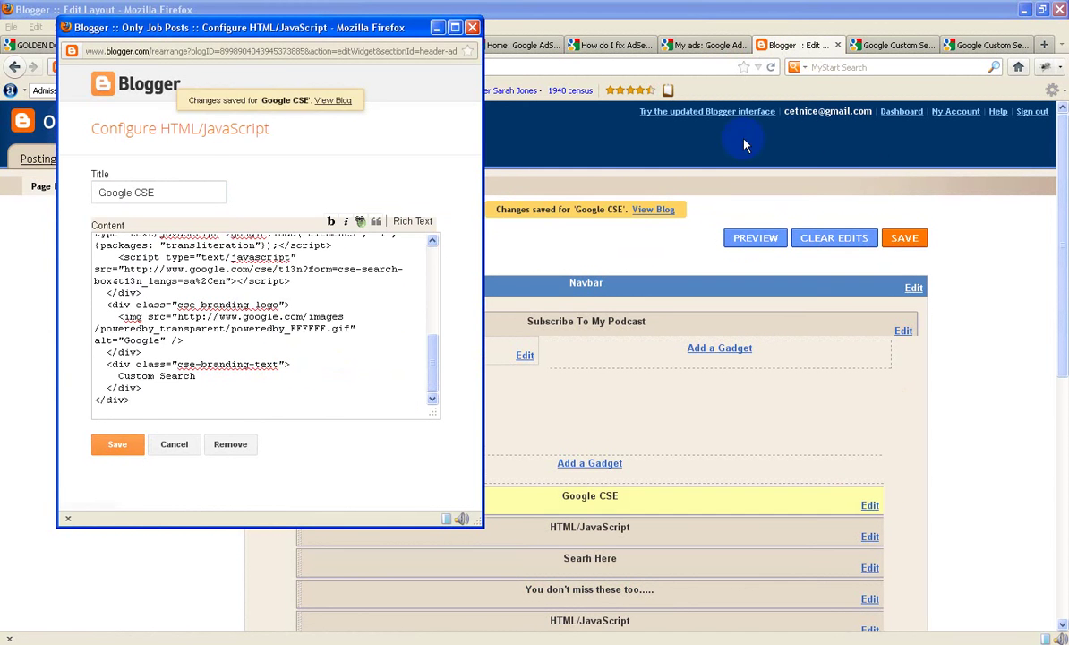
{"action": "left_click", "coordinate": [903, 237]}
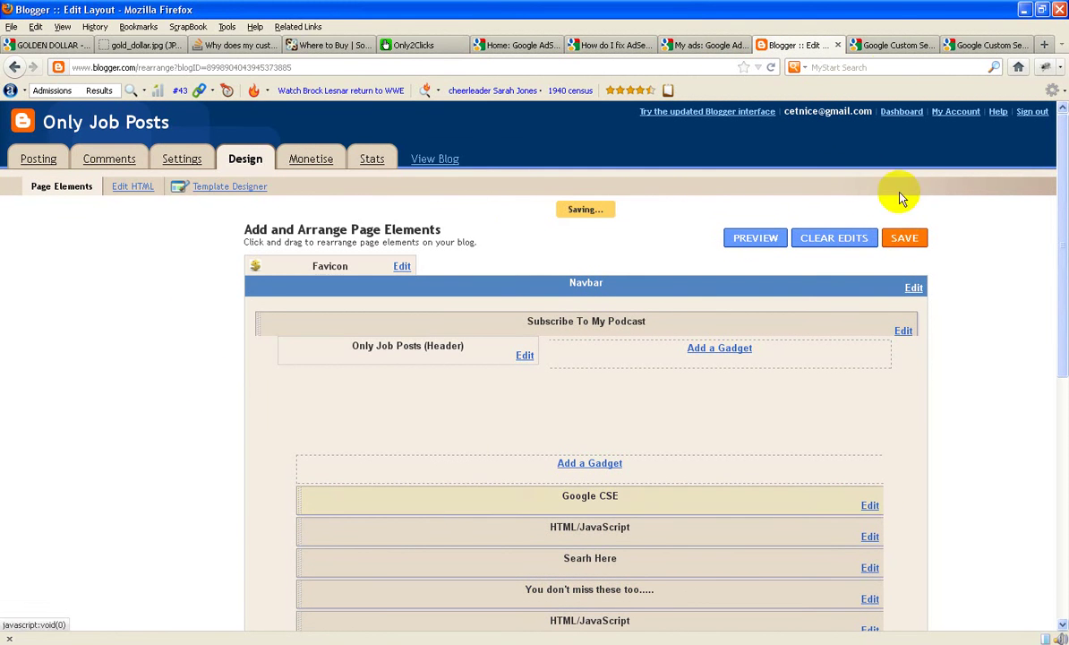
Go back to the blog, reload it and search for TEACHING JOBS in the updated Google CSE box
{"action": "left_click", "coordinate": [896, 45]}
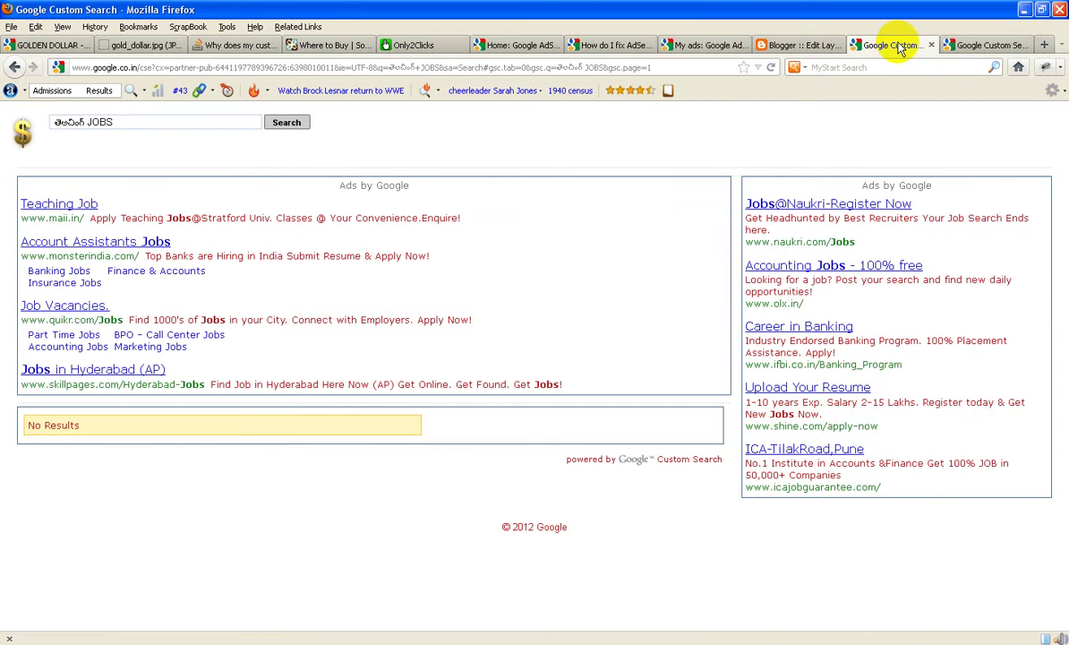
{"action": "left_click", "coordinate": [16, 69]}
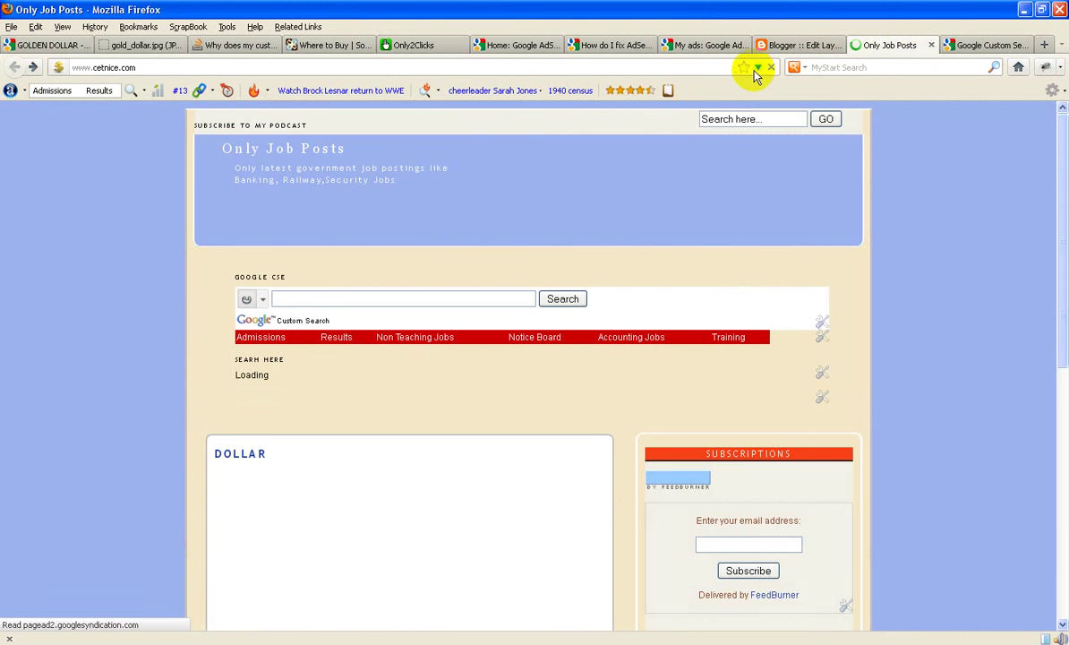
{"action": "left_click", "coordinate": [673, 69]}
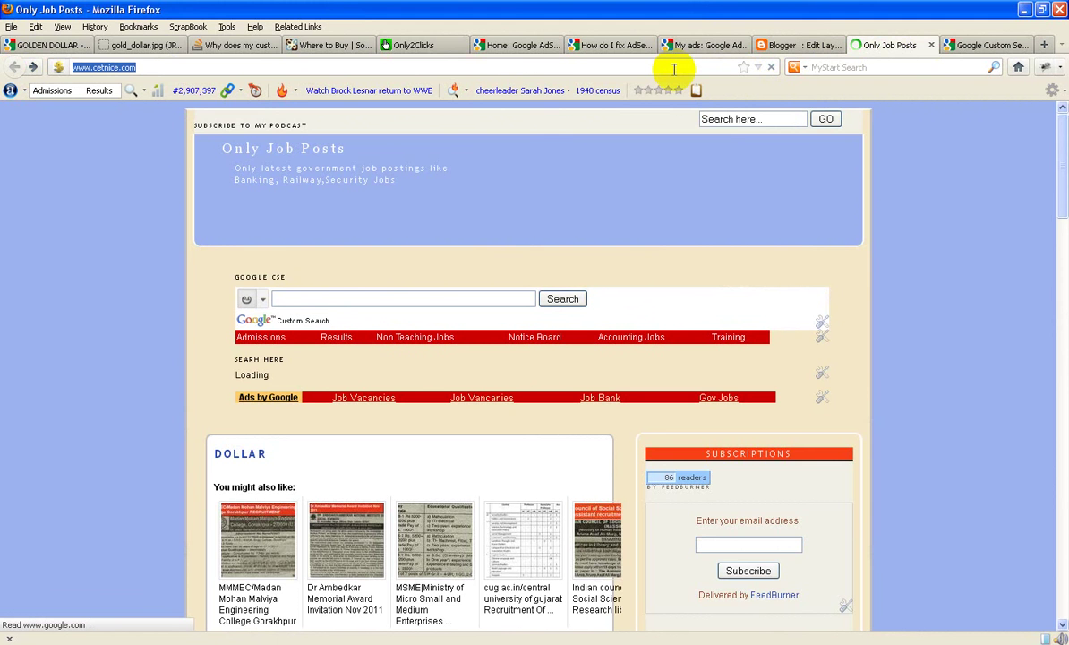
{"action": "key", "text": "Return"}
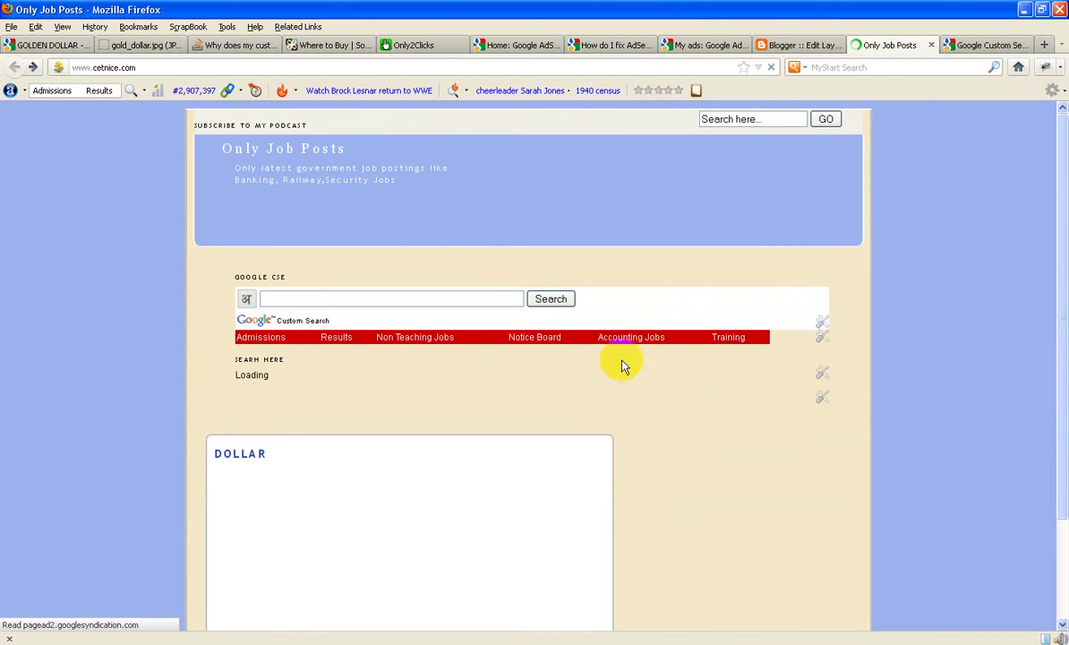
{"action": "left_click", "coordinate": [376, 298]}
{"action": "type", "text": "TEACHING JO"}
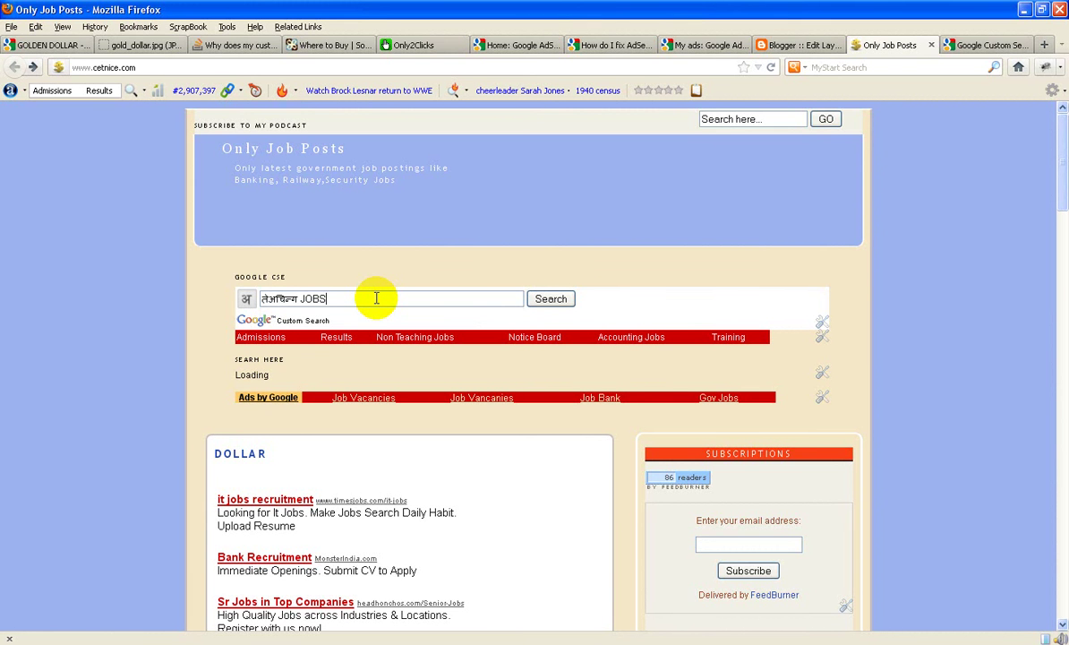
{"action": "key", "text": "Return"}
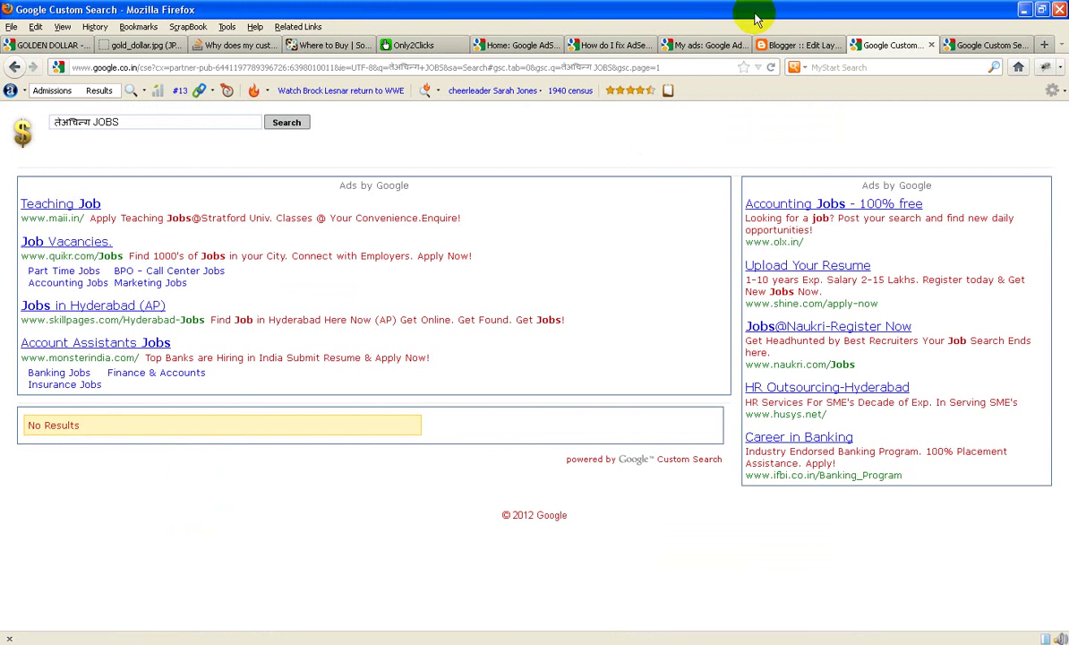
Return to AdSense, reopen the Seach Jobs custom search engine and deselect its Sanskrit and English transliteration languages
{"action": "left_click", "coordinate": [707, 48]}
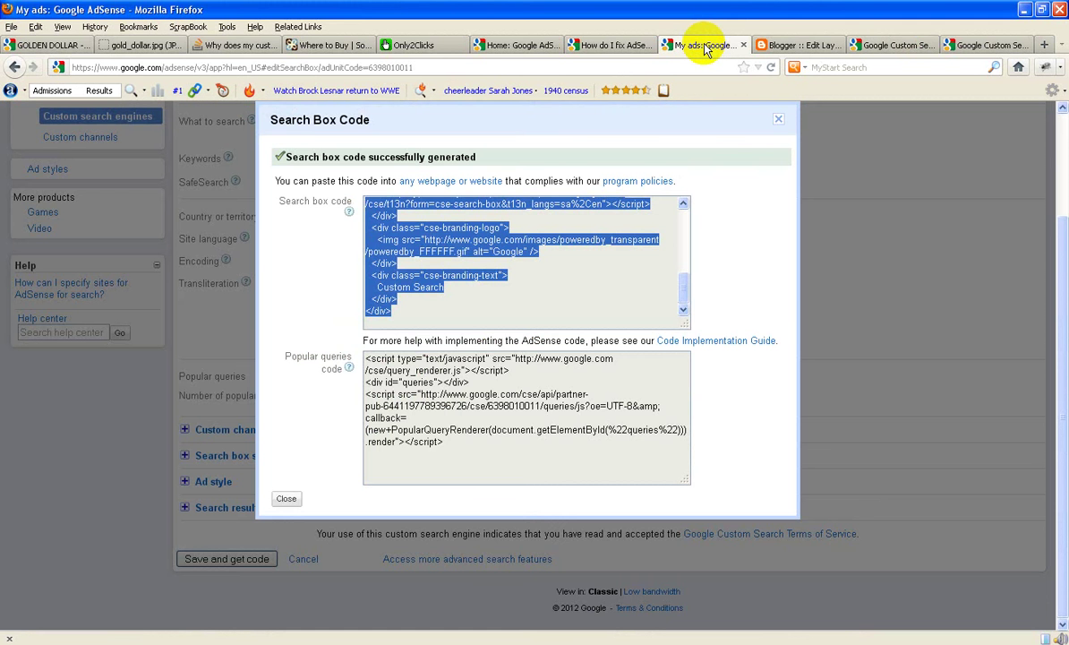
{"action": "left_click", "coordinate": [286, 500]}
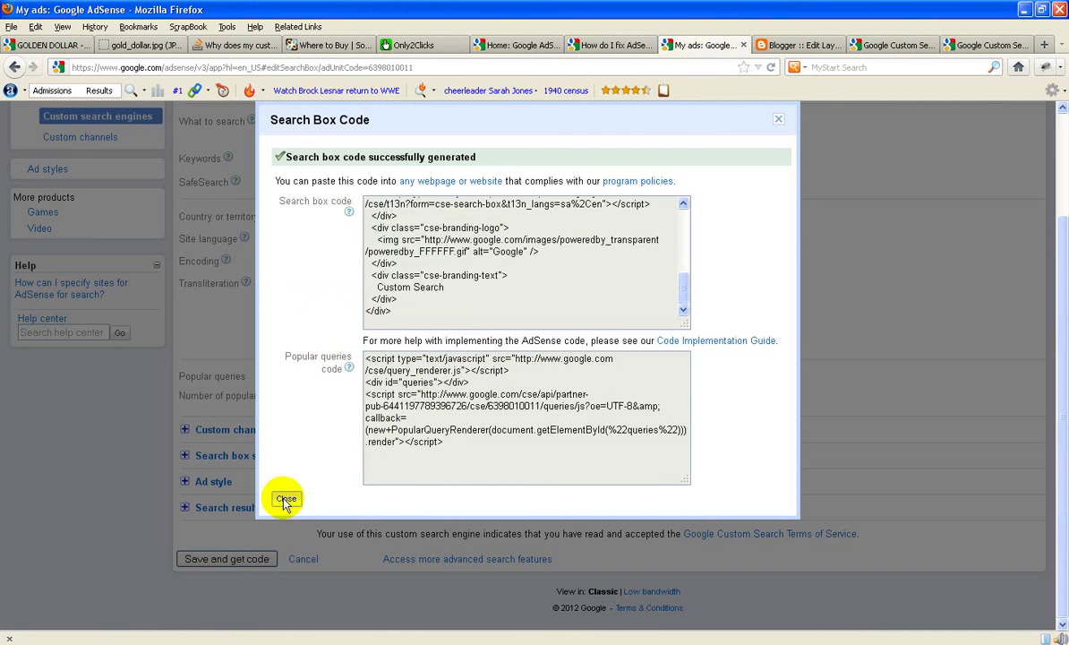
{"action": "left_click", "coordinate": [187, 274]}
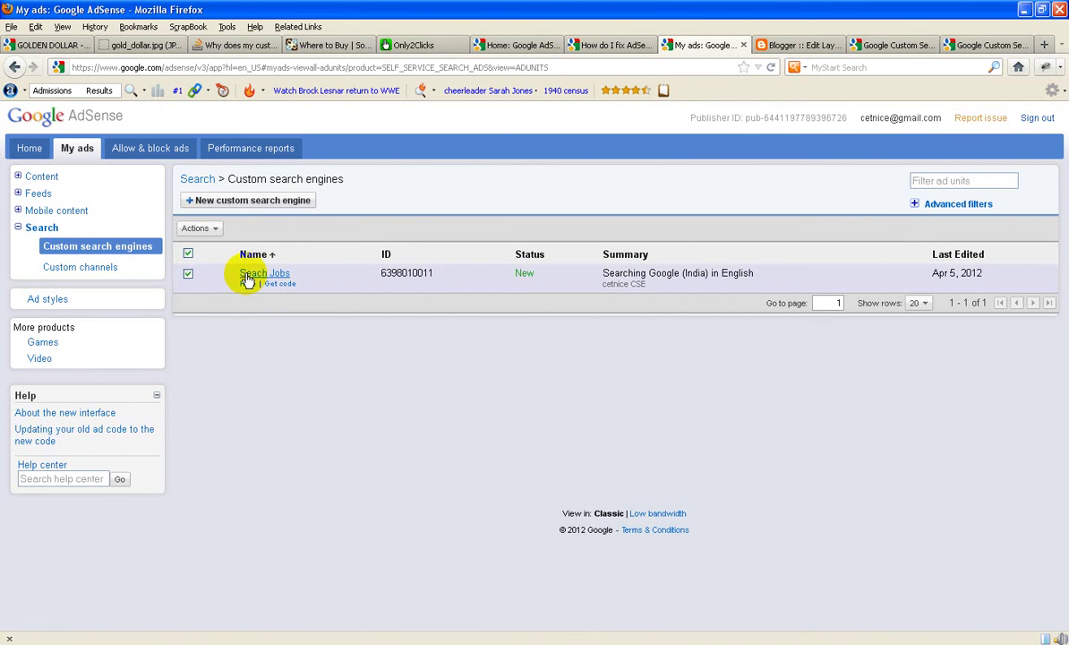
{"action": "left_click", "coordinate": [250, 277]}
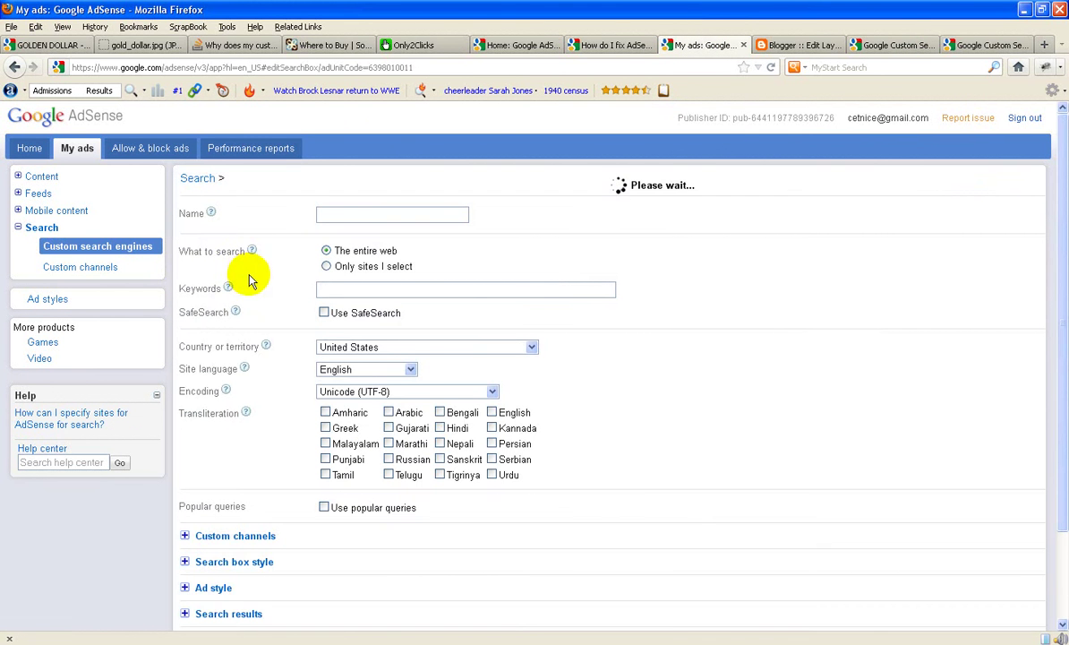
{"action": "left_click", "coordinate": [439, 457]}
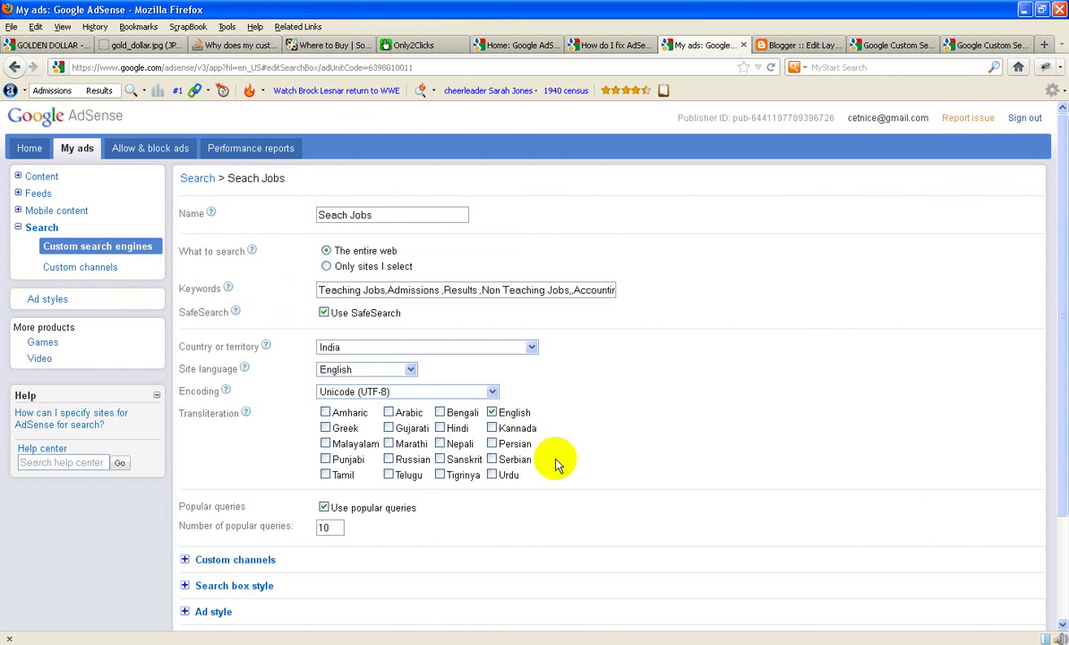
{"action": "left_click", "coordinate": [492, 412]}
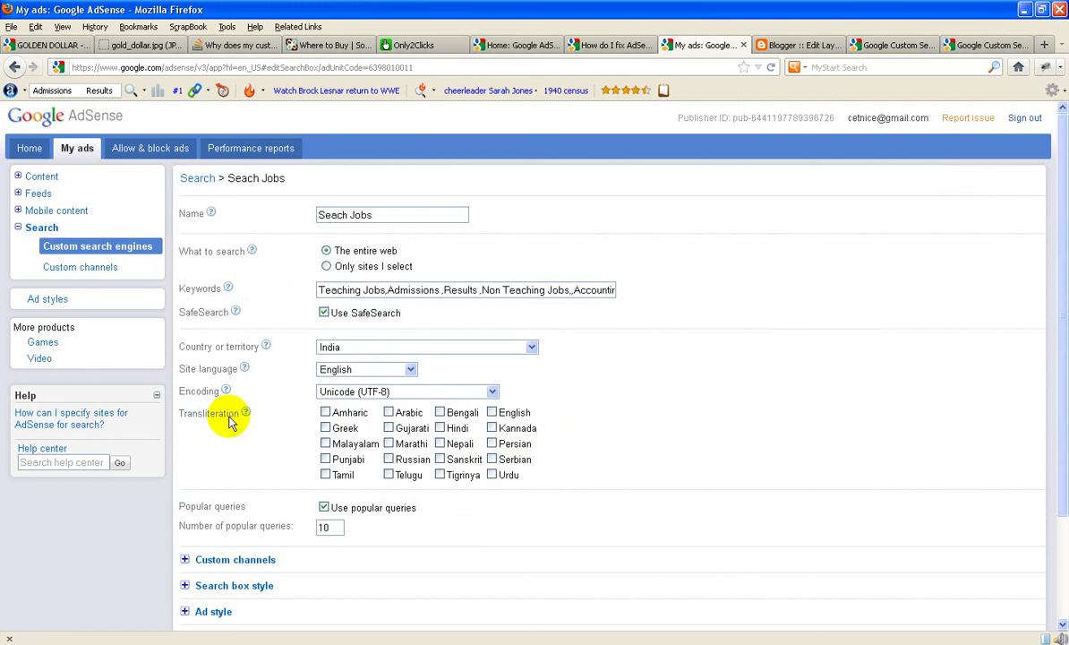
{"action": "left_click", "coordinate": [491, 392]}
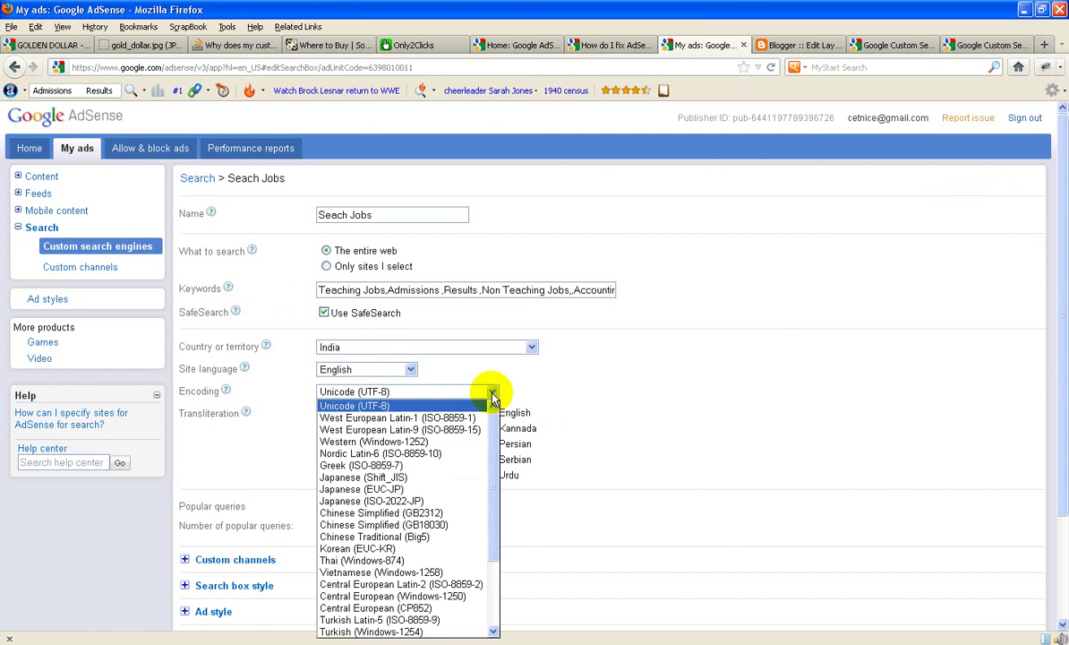
{"action": "left_click", "coordinate": [492, 397]}
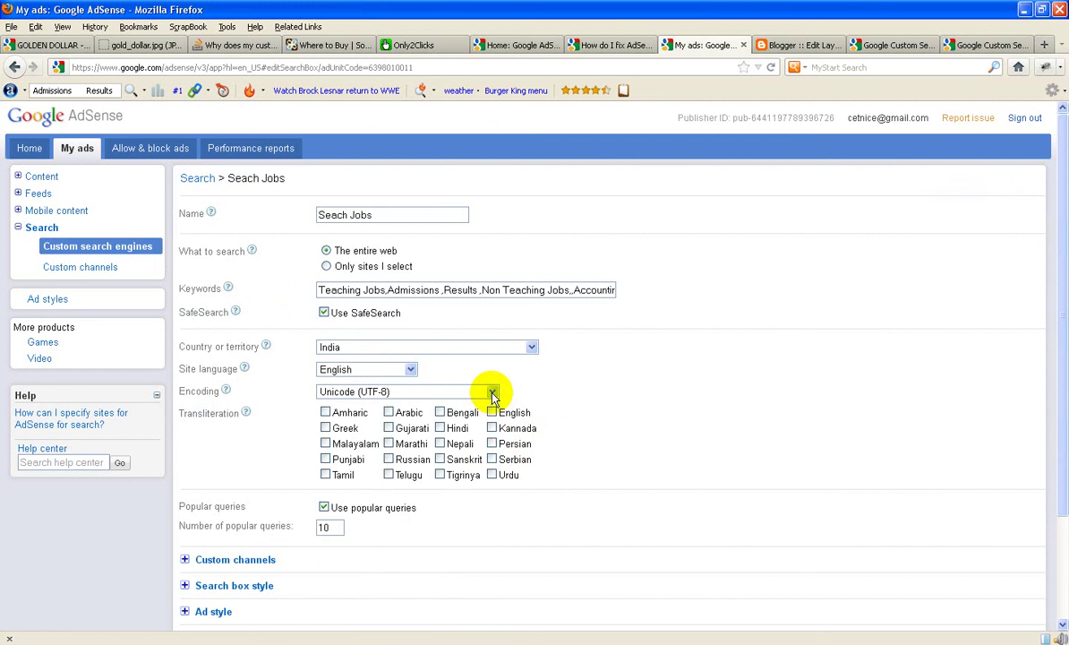
Save the search engine without transliteration languages and select the regenerated search box code for copying
{"action": "scroll", "coordinate": [624, 462], "scroll_direction": "down", "scroll_amount": 3}
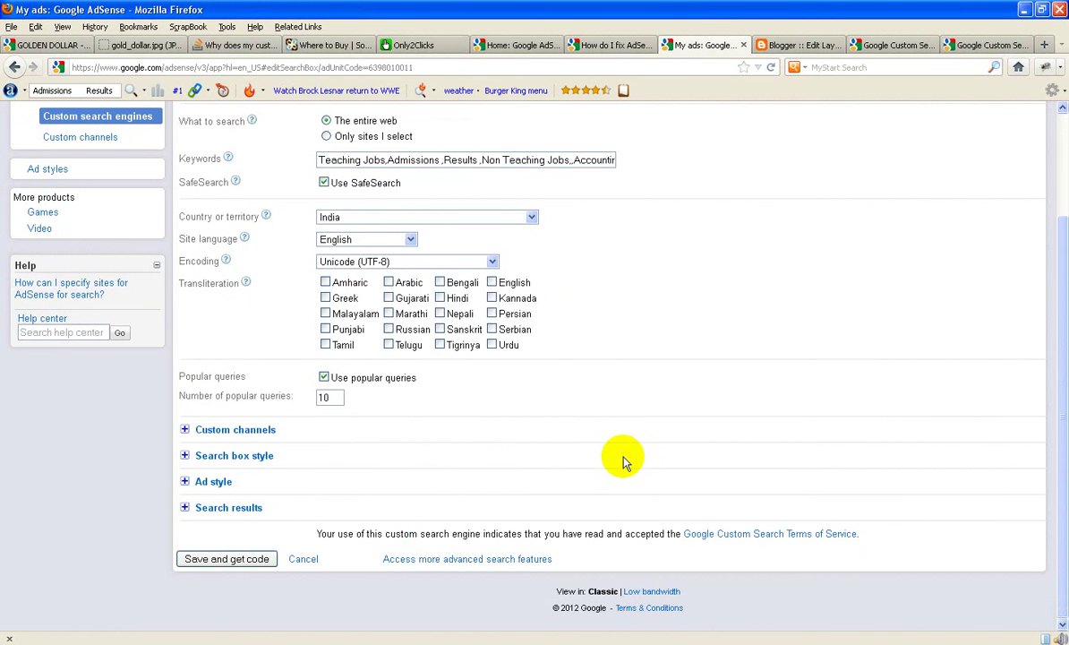
{"action": "left_click", "coordinate": [223, 557]}
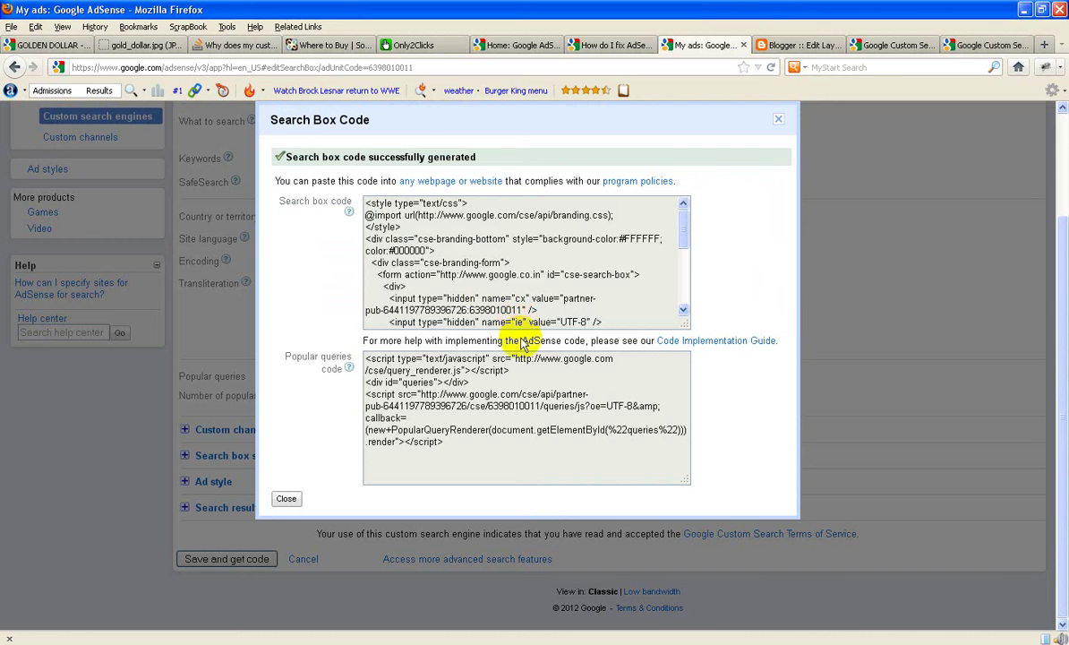
{"action": "left_click", "coordinate": [493, 295]}
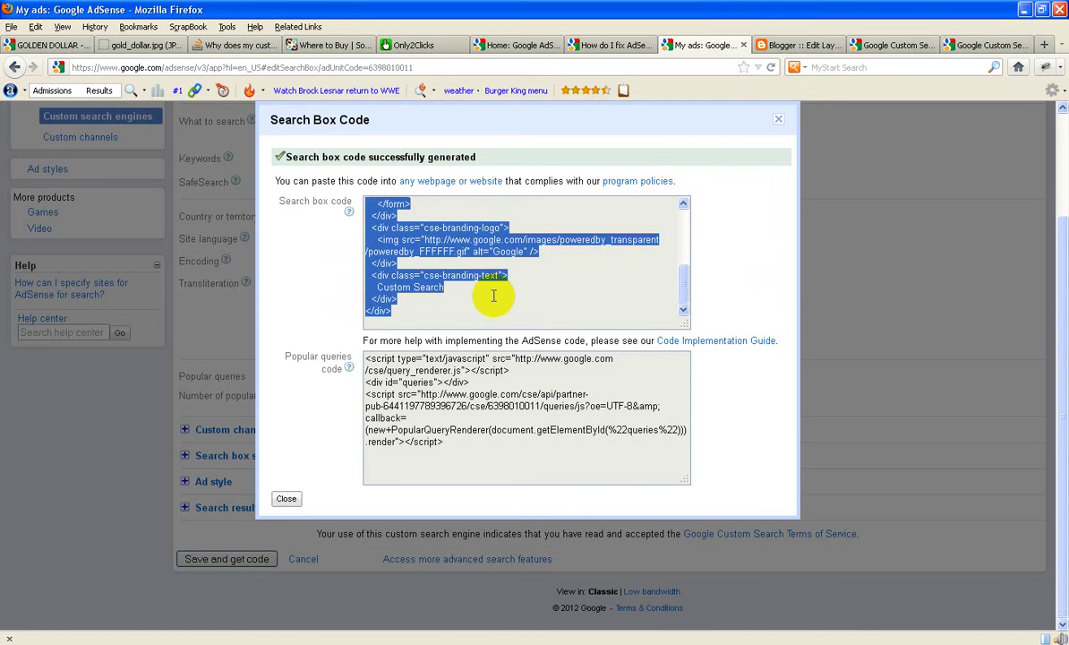
In the Blogger layout, replace the Google CSE gadget's content with the regenerated code and save both gadget and layout
{"action": "left_click", "coordinate": [772, 46]}
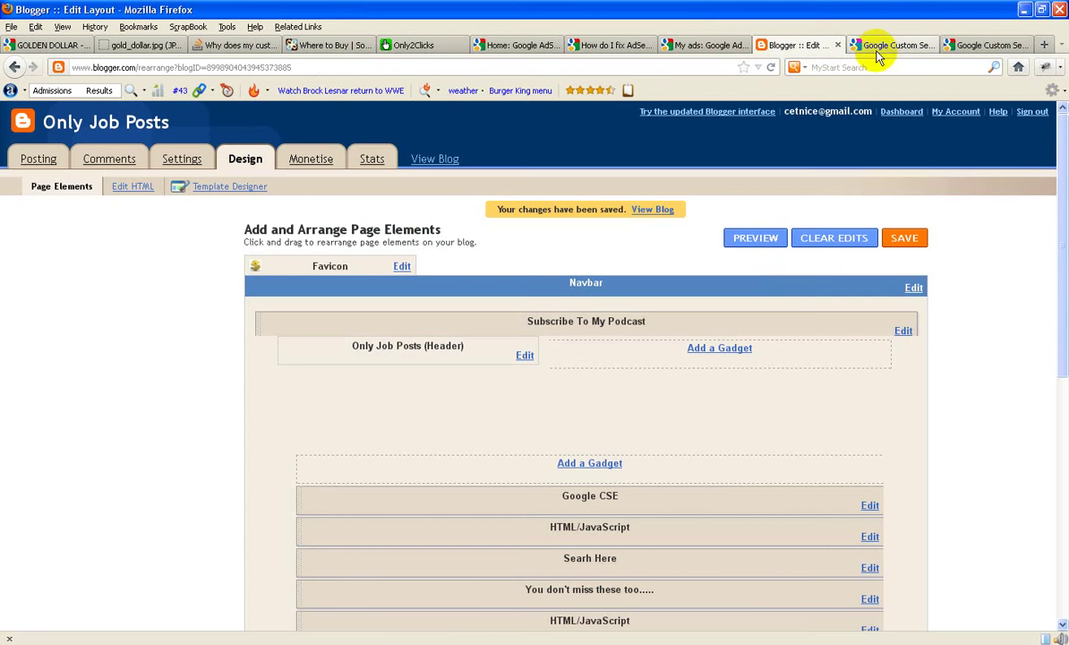
{"action": "left_click", "coordinate": [869, 507]}
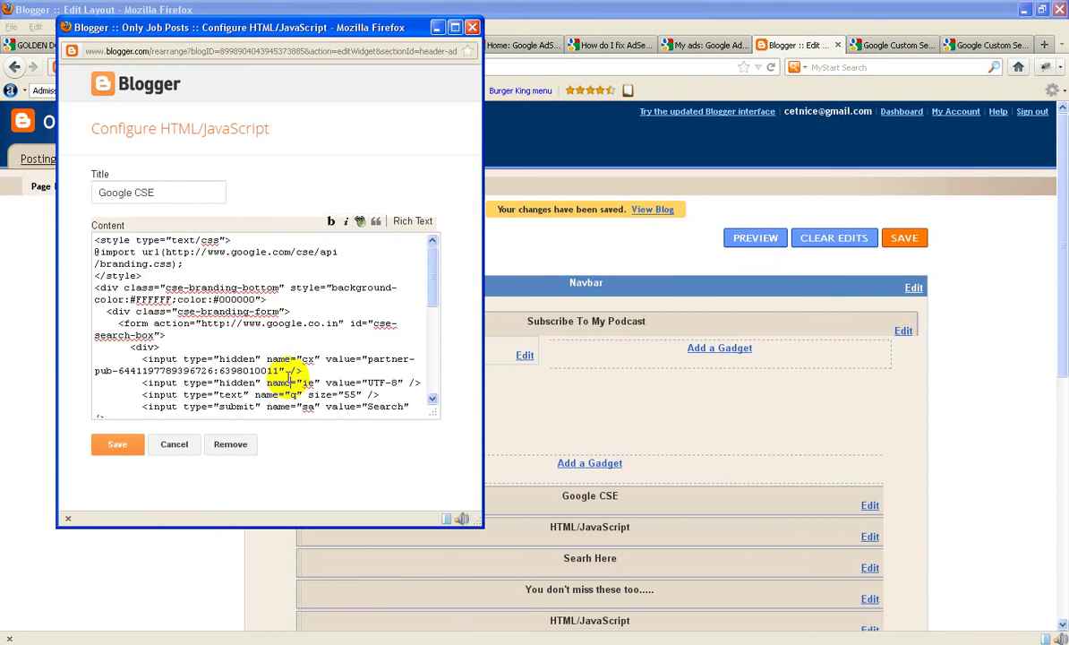
{"action": "key", "text": "ctrl+a"}
{"action": "key", "text": "ctrl+v"}
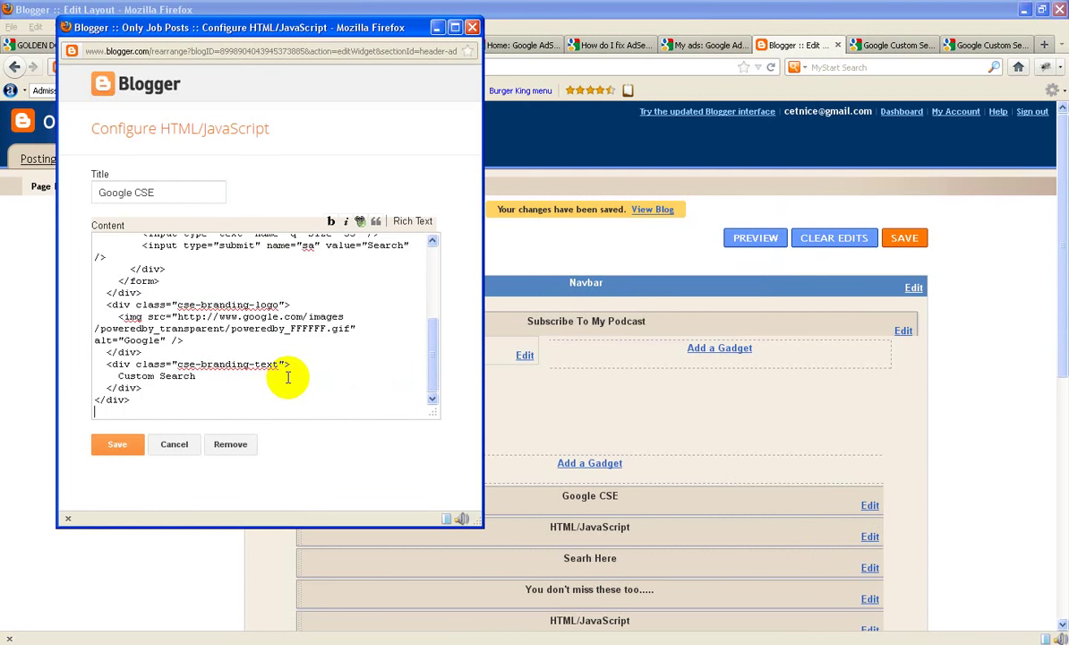
{"action": "left_click", "coordinate": [119, 445]}
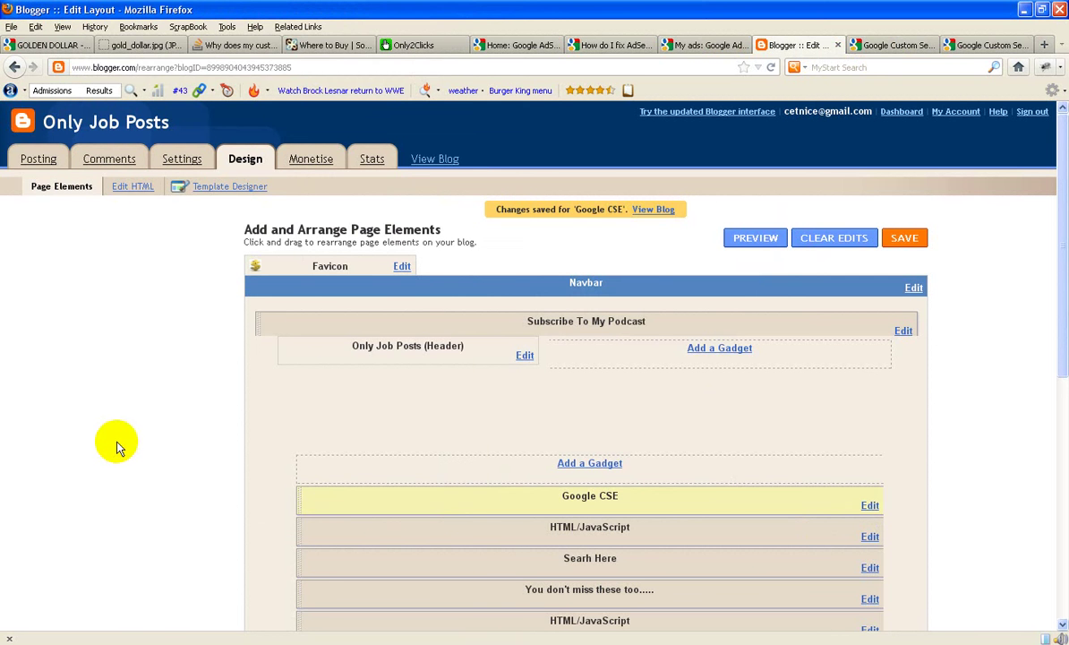
{"action": "left_click", "coordinate": [905, 238]}
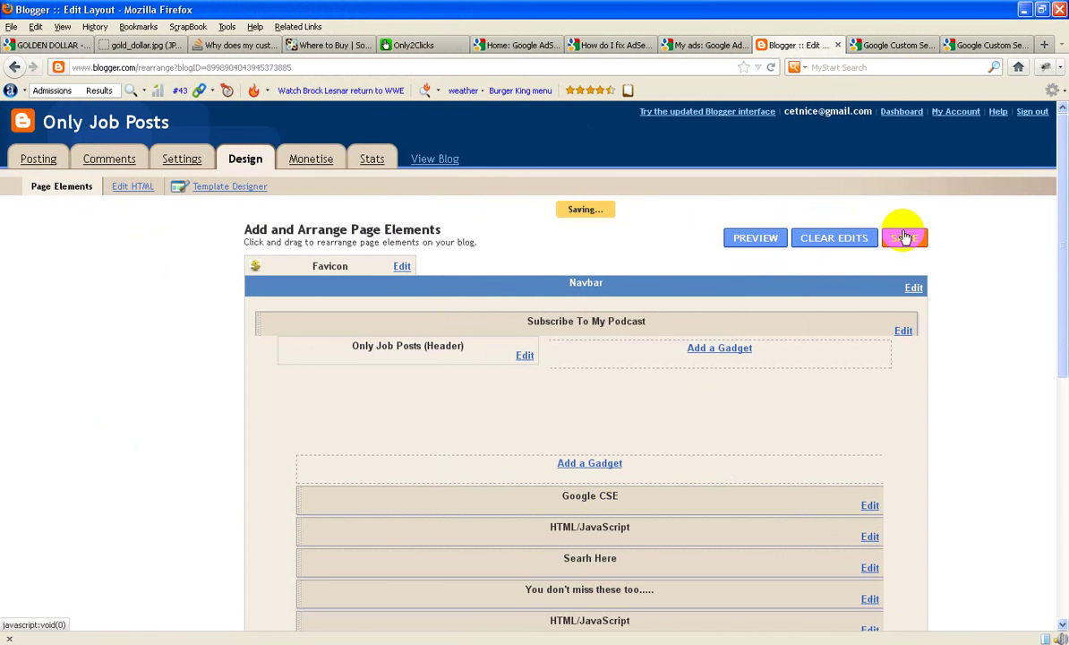
Go back from the old results to the blog and search for teaching jobs in the Google CSE box
{"action": "left_click", "coordinate": [880, 43]}
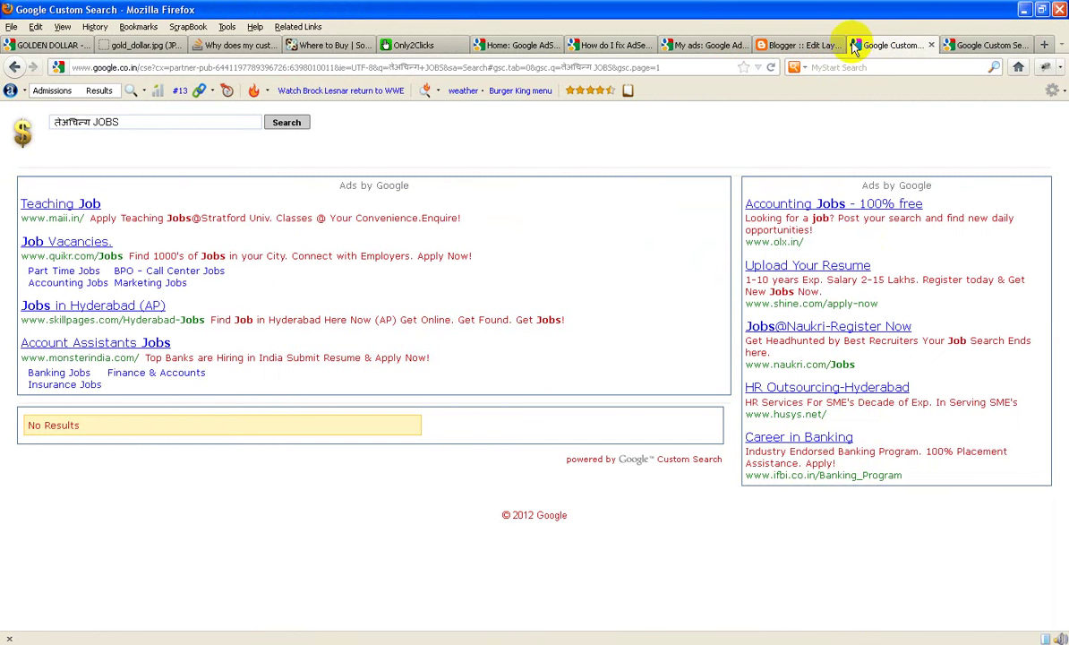
{"action": "left_click", "coordinate": [14, 69]}
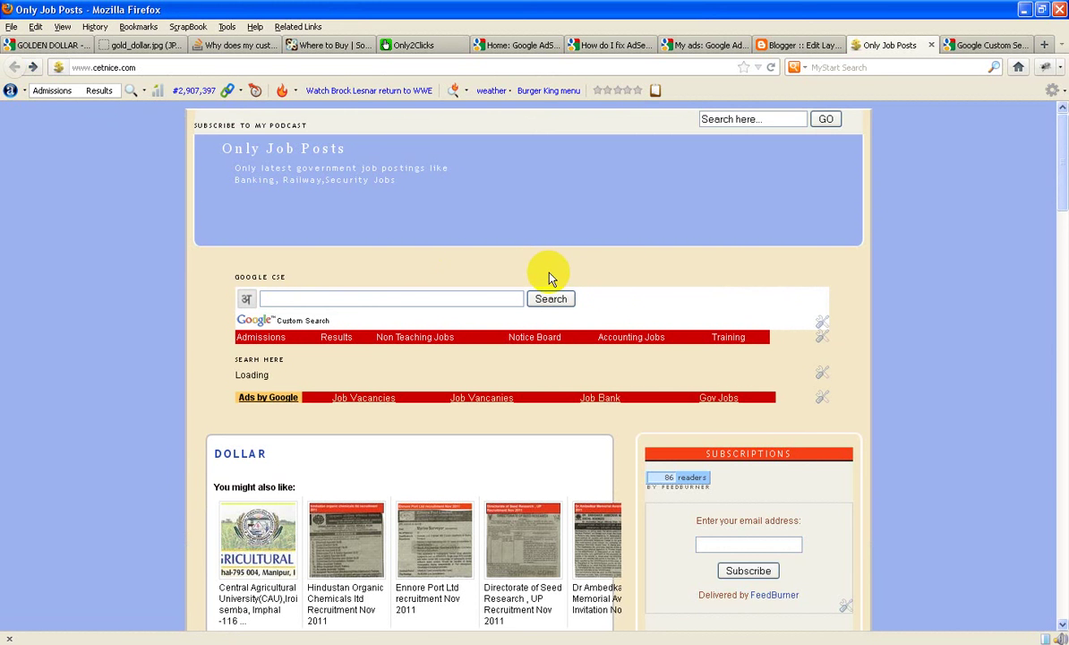
{"action": "scroll", "coordinate": [694, 249], "scroll_direction": "down", "scroll_amount": 5}
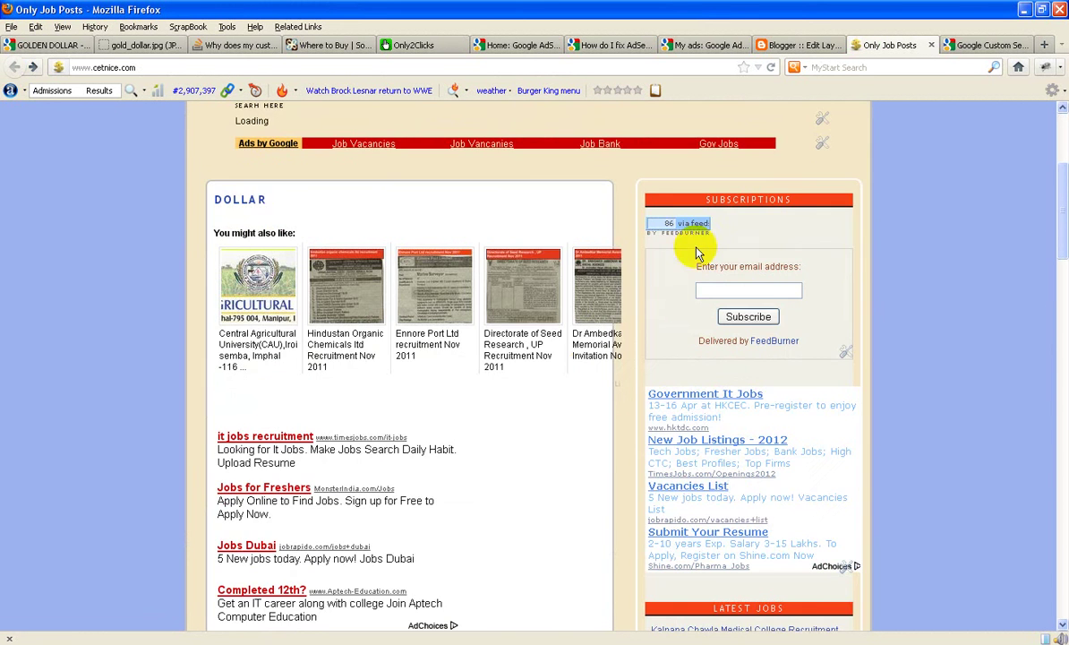
{"action": "scroll", "coordinate": [568, 425], "scroll_direction": "down", "scroll_amount": 13}
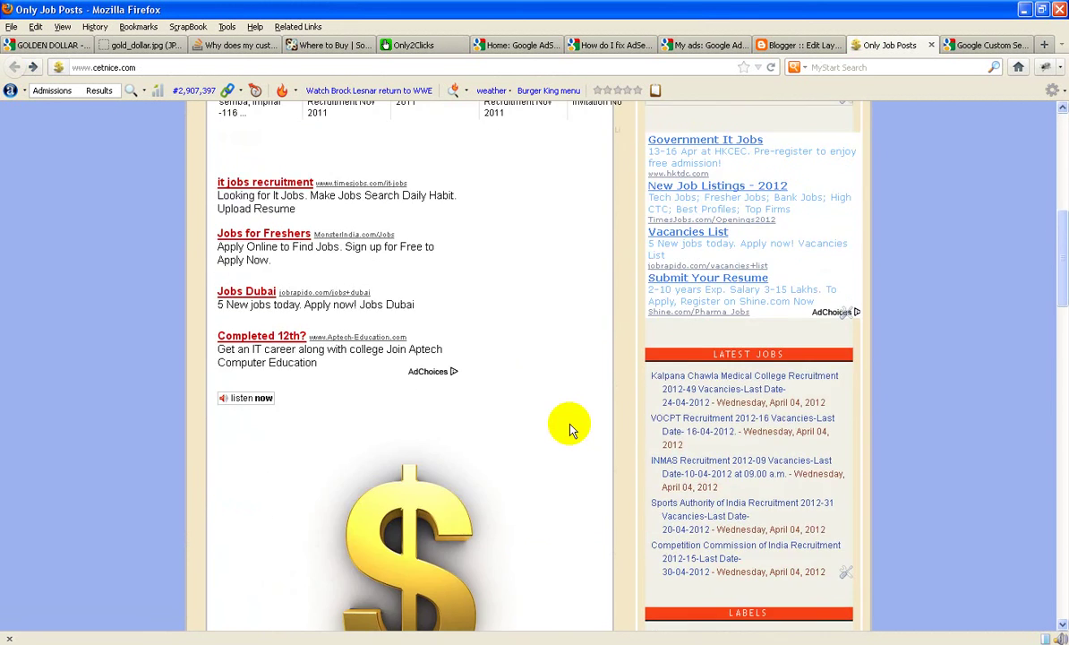
{"action": "scroll", "coordinate": [568, 424], "scroll_direction": "up", "scroll_amount": 5}
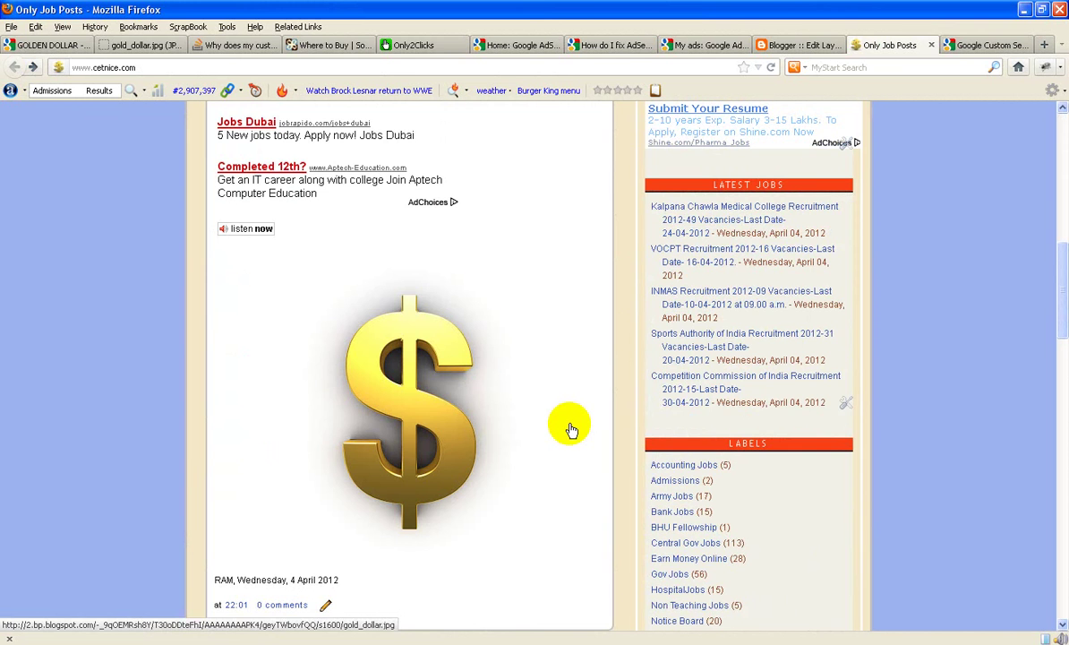
{"action": "scroll", "coordinate": [571, 430], "scroll_direction": "up", "scroll_amount": 12}
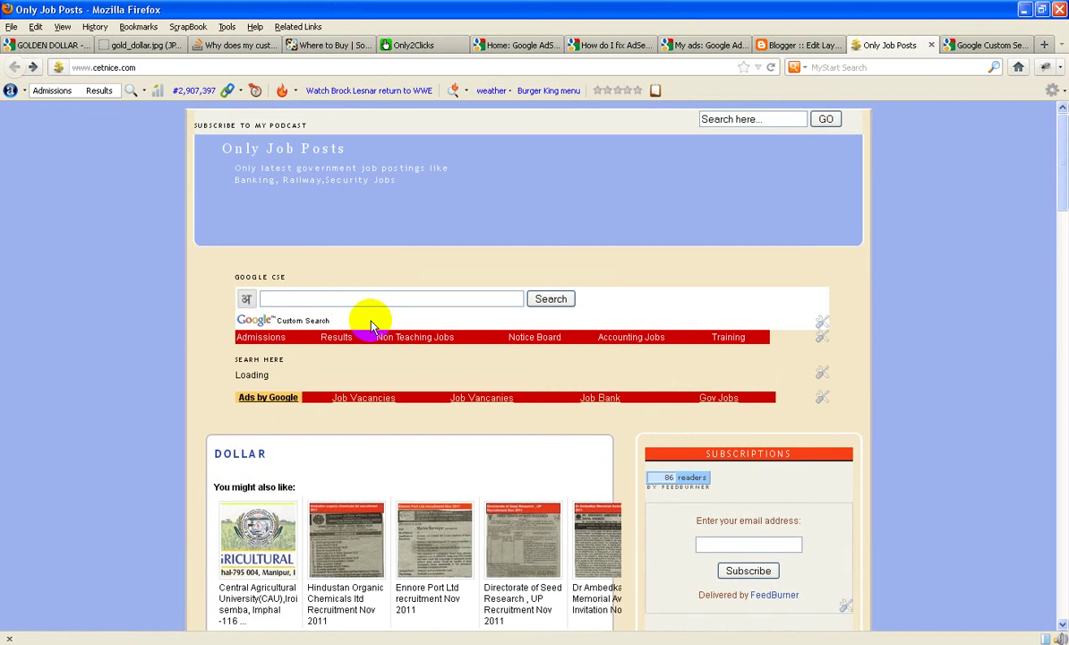
{"action": "left_click", "coordinate": [343, 298]}
{"action": "type", "text": "te"}
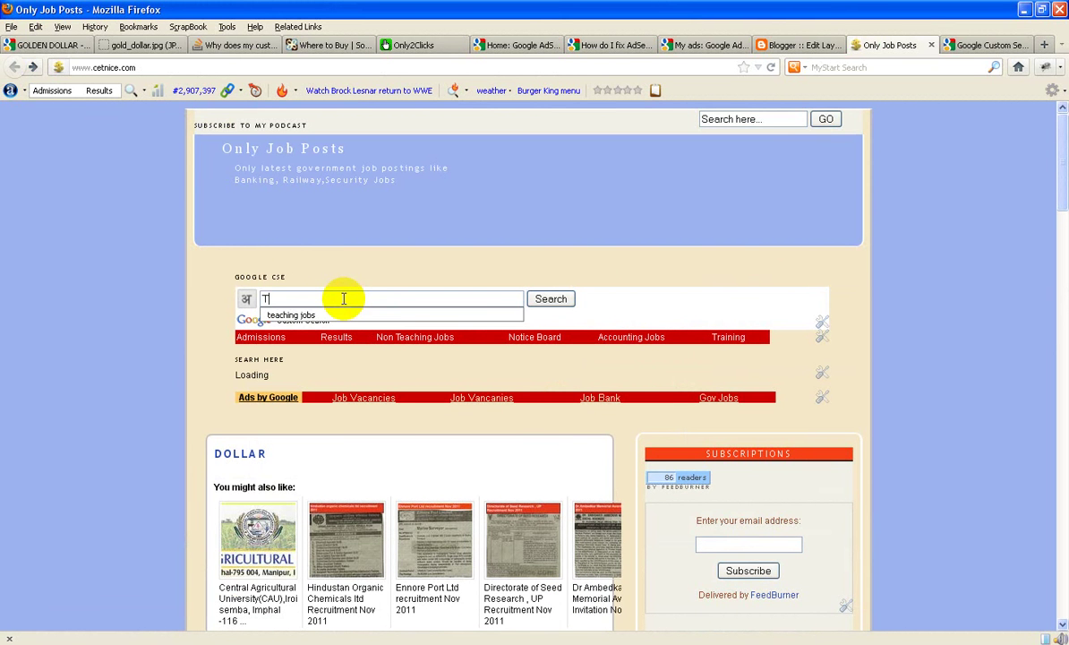
{"action": "left_click", "coordinate": [321, 317]}
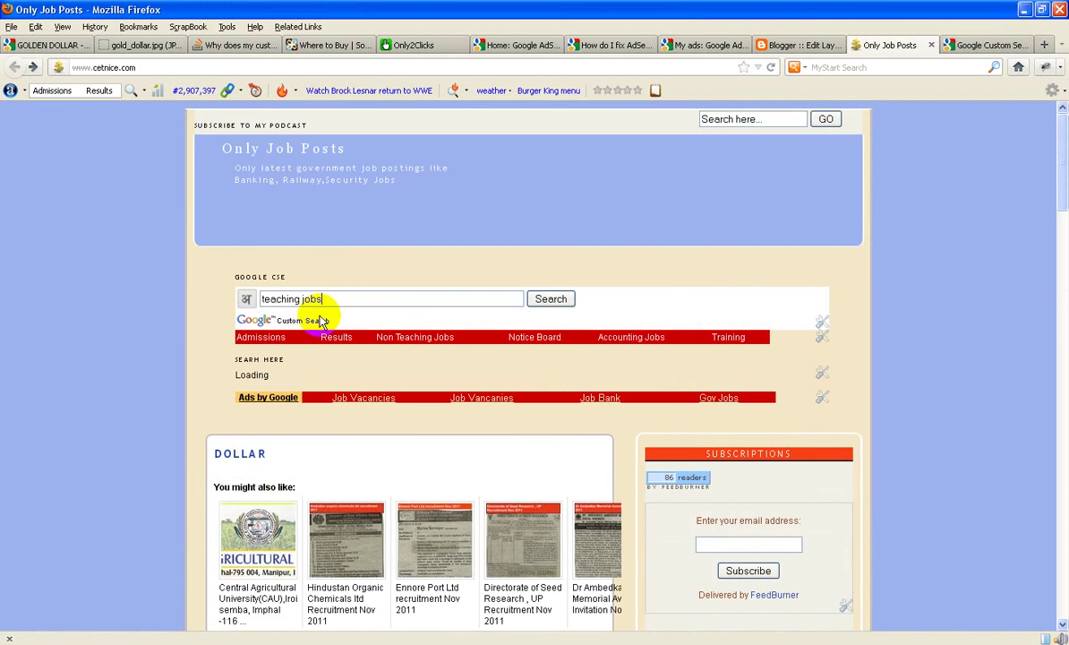
{"action": "left_click", "coordinate": [551, 299]}
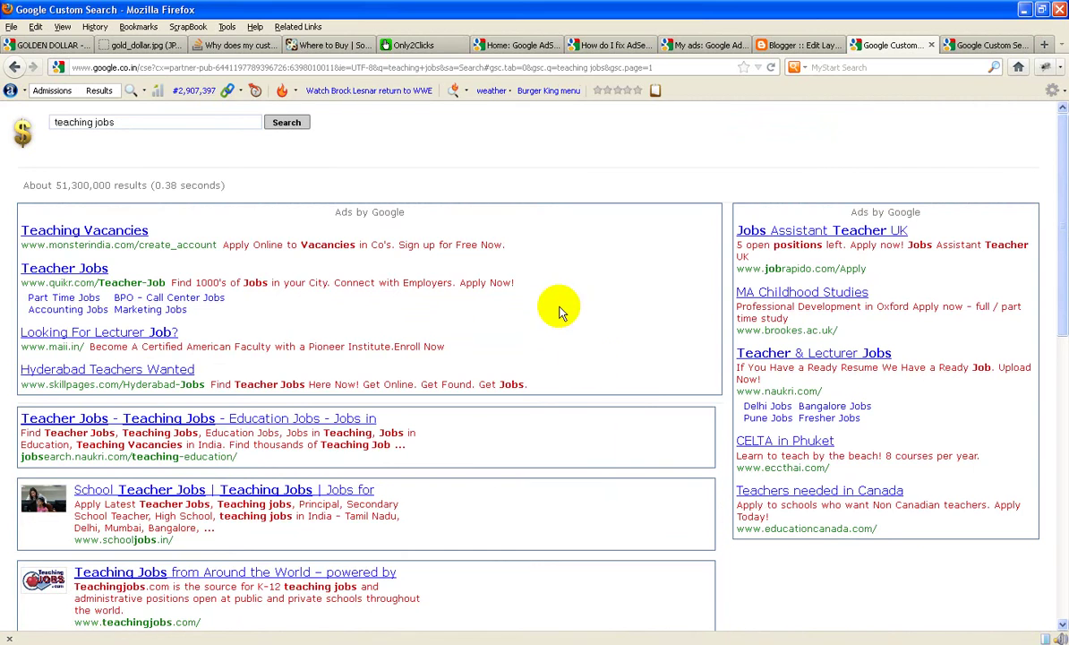
Examine the teaching jobs search results and their ads, and return to the blog to view the search box area
{"action": "scroll", "coordinate": [639, 395], "scroll_direction": "down", "scroll_amount": 8}
{"action": "scroll", "coordinate": [637, 394], "scroll_direction": "down", "scroll_amount": 4}
{"action": "scroll", "coordinate": [635, 394], "scroll_direction": "up", "scroll_amount": 12}
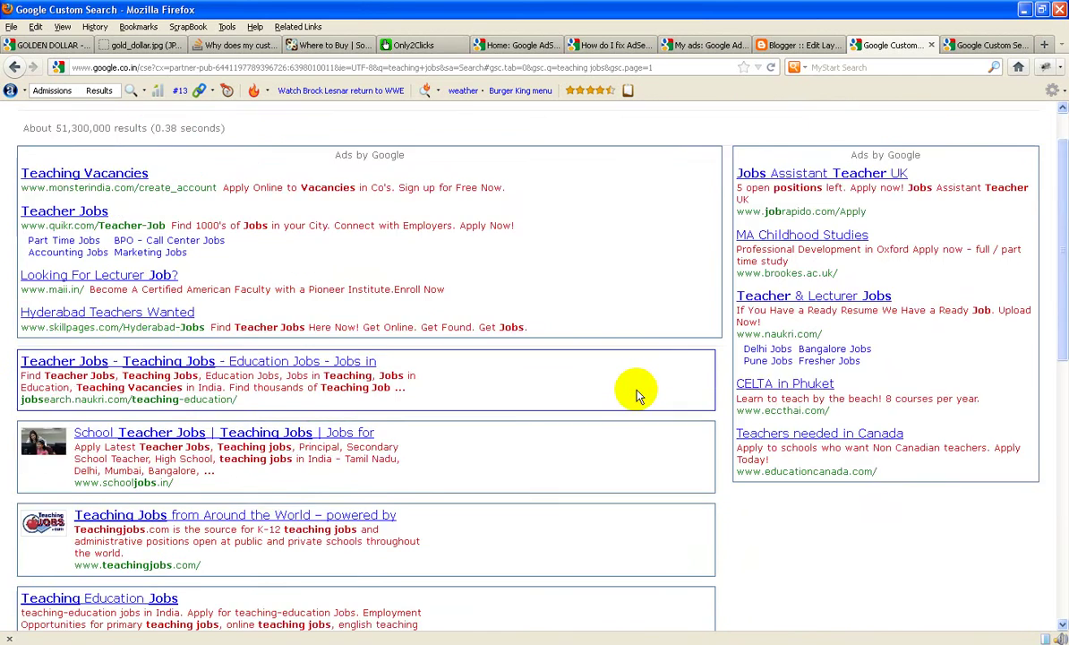
{"action": "scroll", "coordinate": [695, 392], "scroll_direction": "down", "scroll_amount": 8}
{"action": "scroll", "coordinate": [694, 391], "scroll_direction": "up", "scroll_amount": 8}
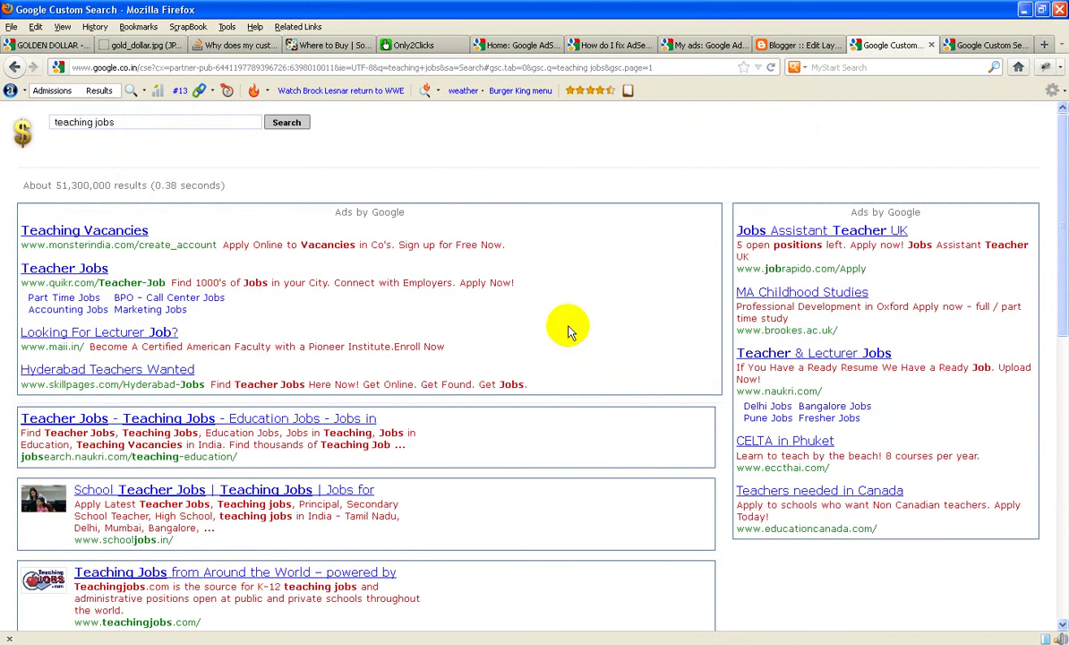
{"action": "left_click", "coordinate": [14, 69]}
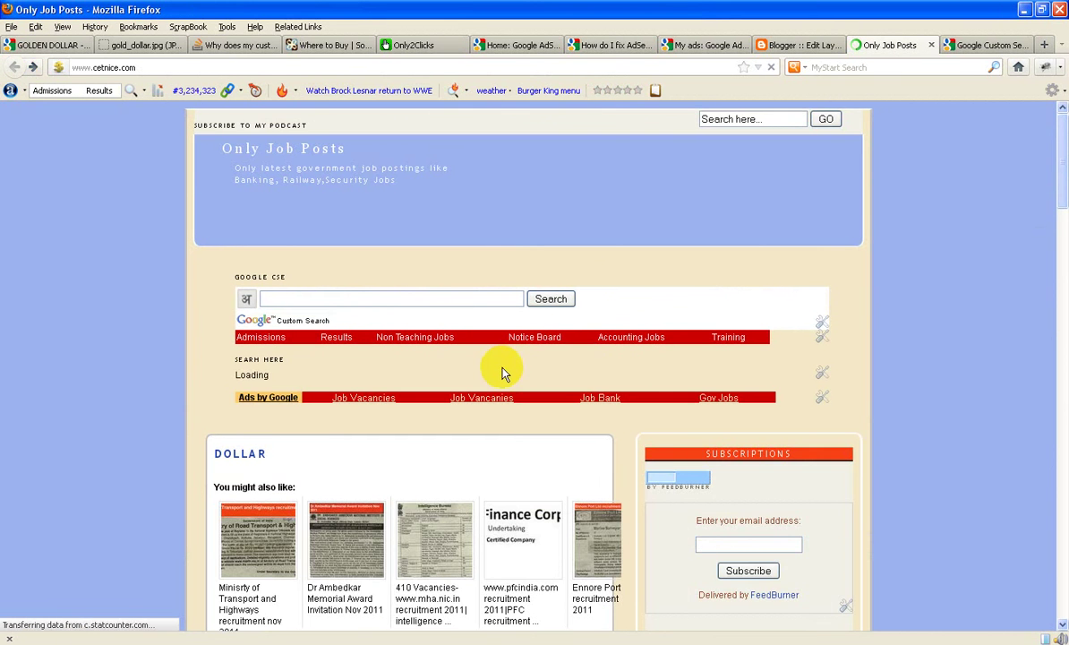
{"action": "scroll", "coordinate": [501, 373], "scroll_direction": "down", "scroll_amount": 2}
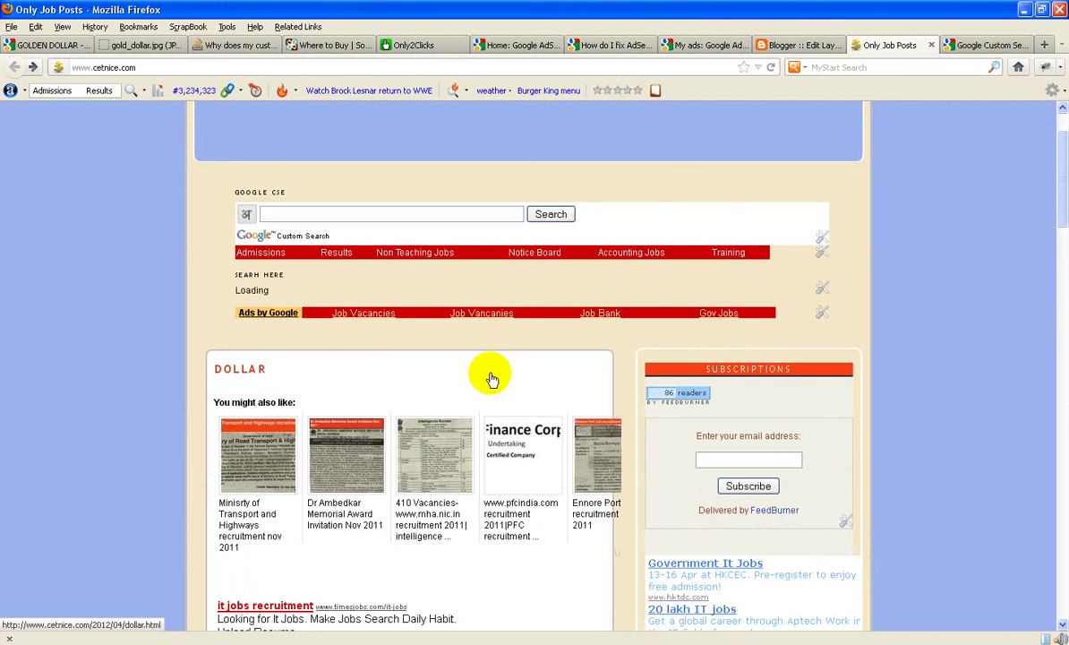
{"action": "left_click", "coordinate": [781, 45]}
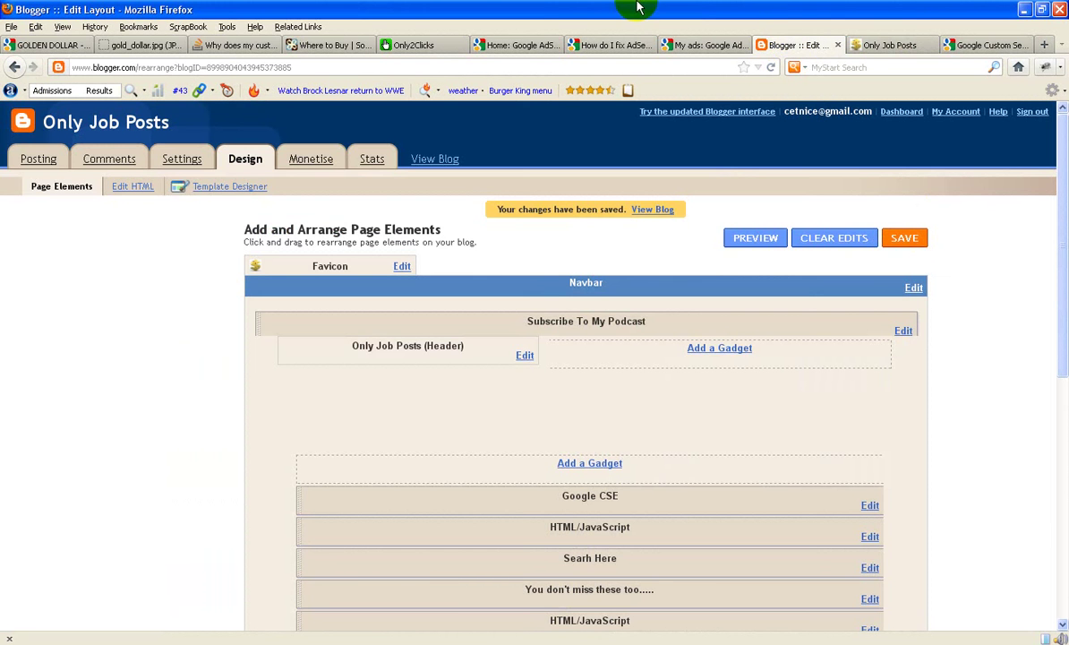
{"action": "left_click", "coordinate": [891, 45]}
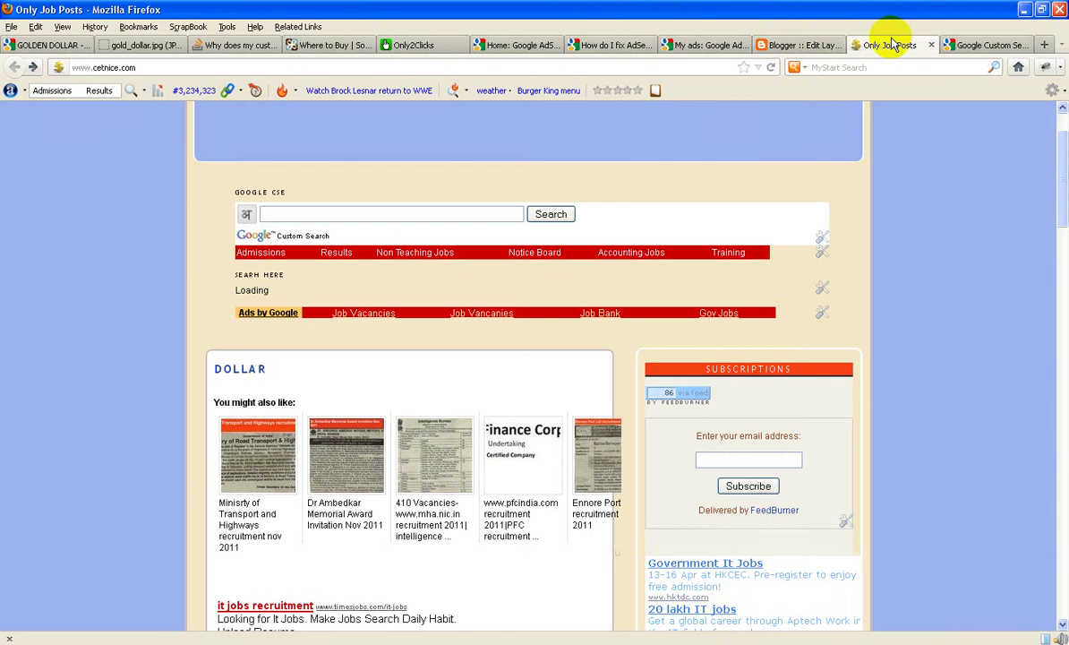
Switch to AdSense and copy the popular queries code of the custom search engine
{"action": "left_click", "coordinate": [805, 47]}
{"action": "left_click", "coordinate": [707, 43]}
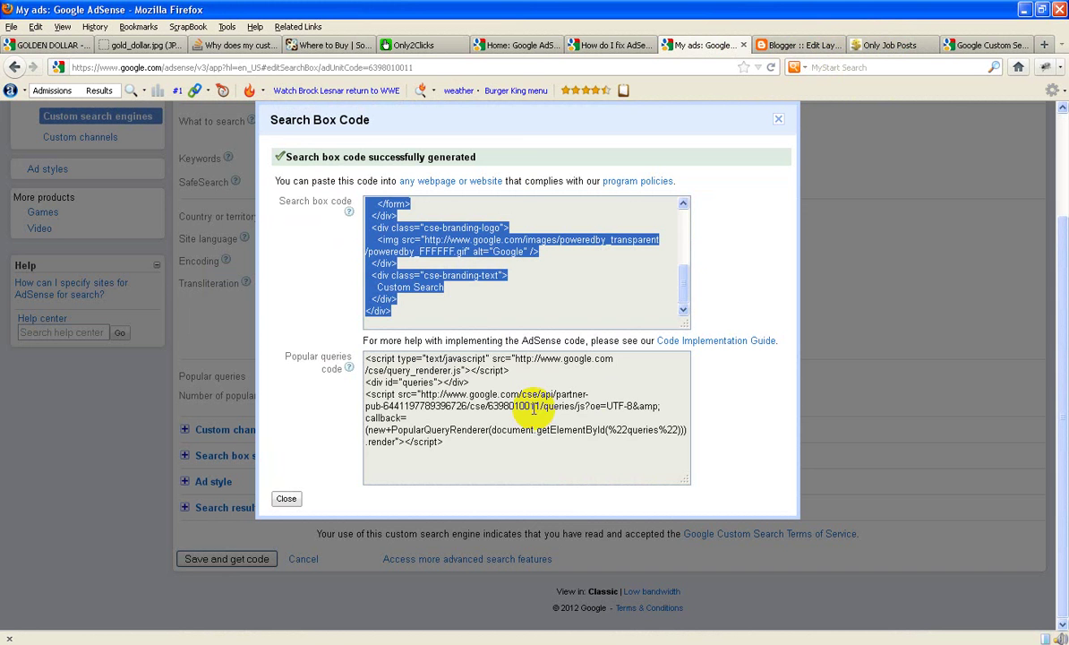
{"action": "left_click", "coordinate": [487, 416]}
{"action": "key", "text": "ctrl+c"}
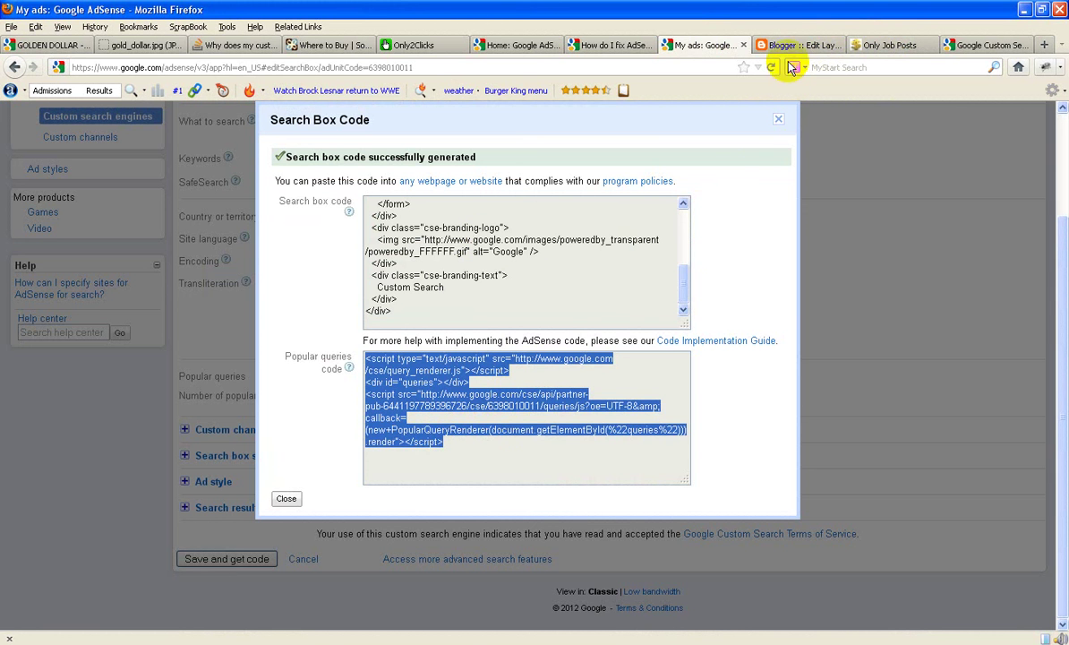
Switch to the Blogger layout and start a new HTML/JavaScript gadget in the section above the Google CSE gadget
{"action": "left_click", "coordinate": [761, 45]}
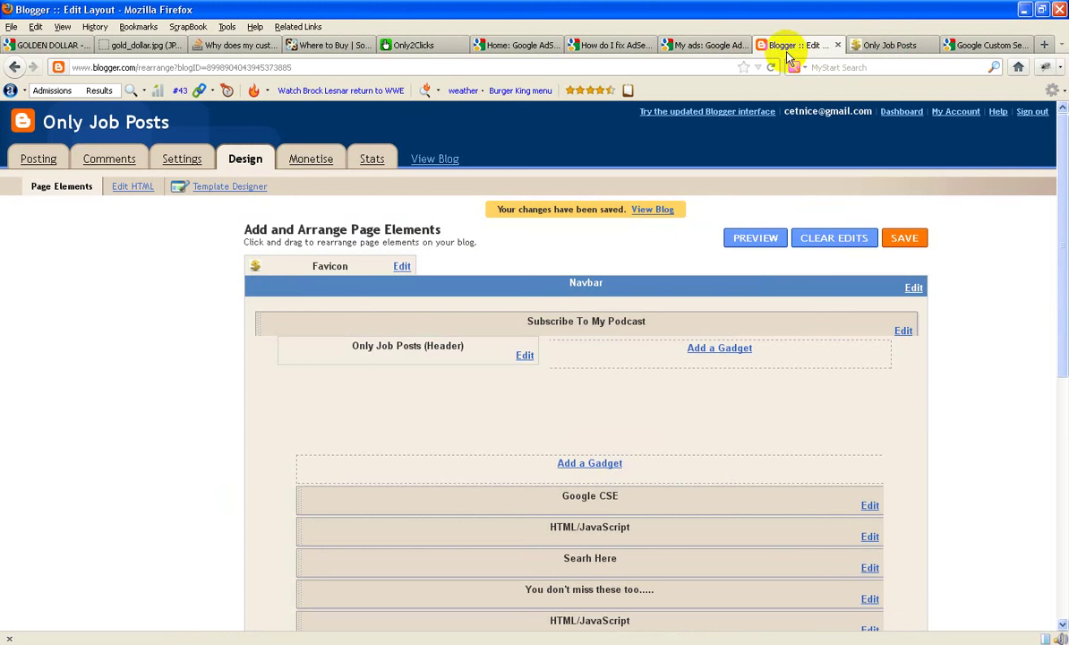
{"action": "left_click", "coordinate": [601, 468]}
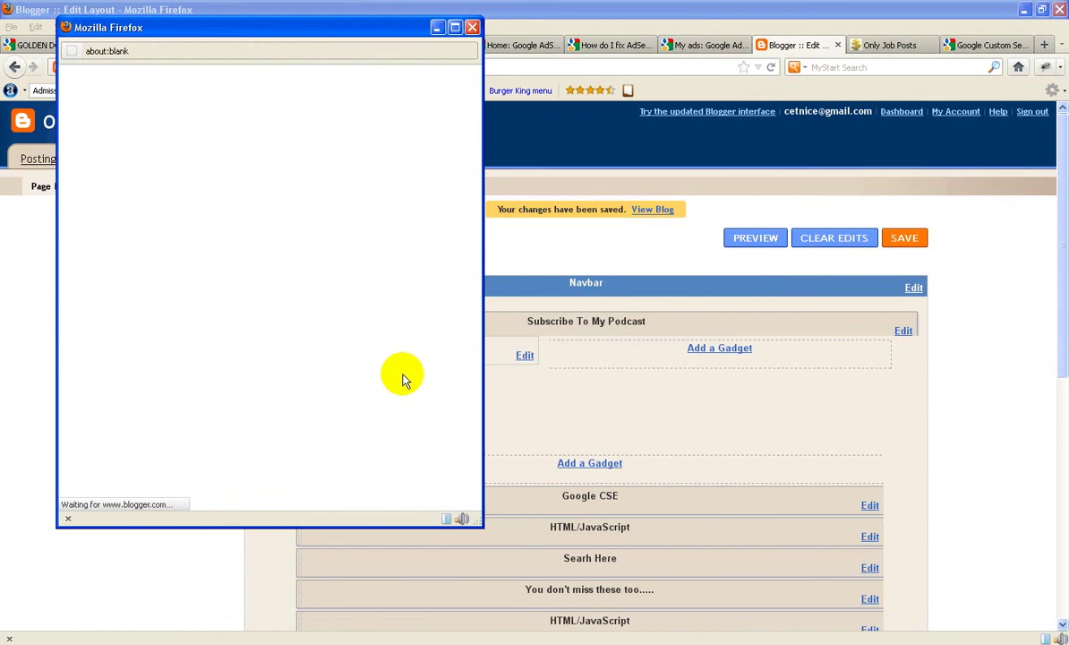
{"action": "scroll", "coordinate": [356, 444], "scroll_direction": "down", "scroll_amount": 5}
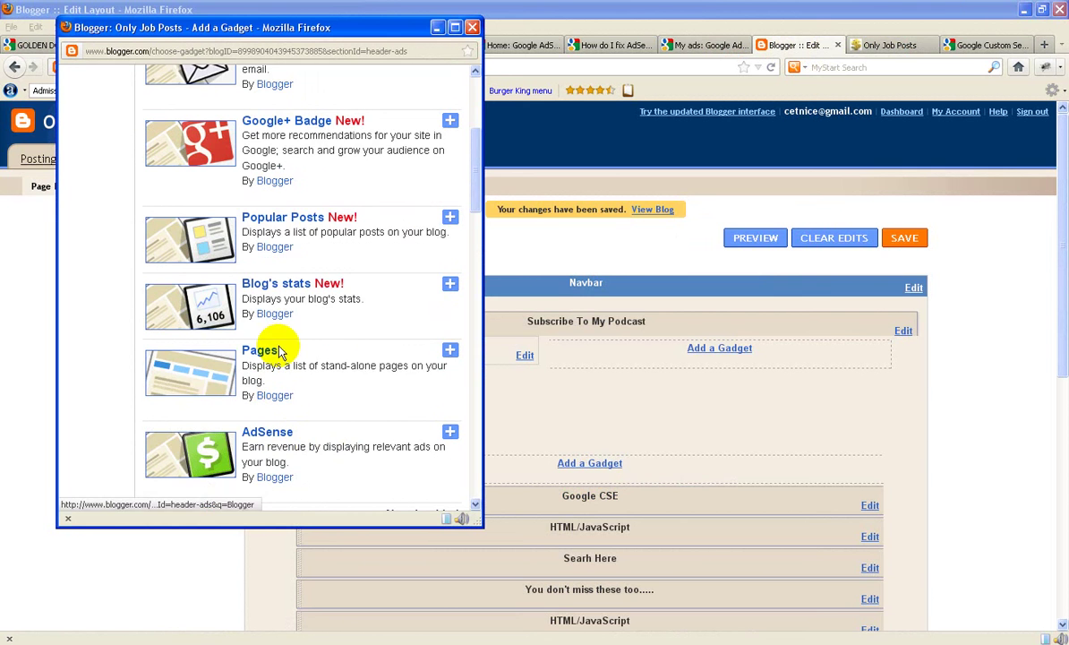
{"action": "scroll", "coordinate": [285, 437], "scroll_direction": "down", "scroll_amount": 3}
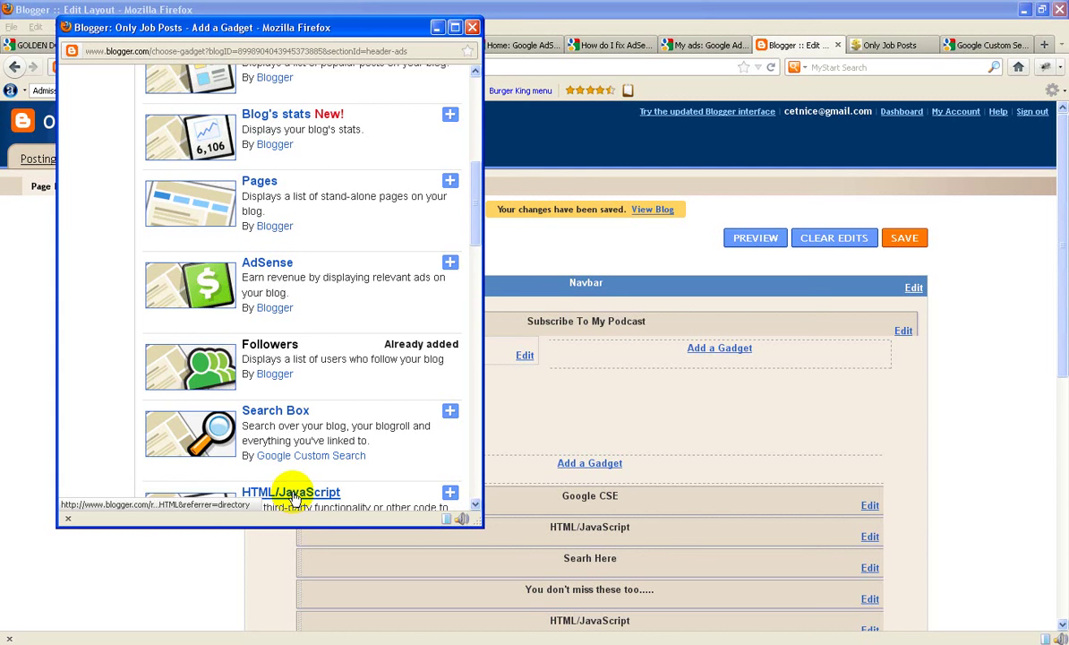
{"action": "scroll", "coordinate": [296, 499], "scroll_direction": "down", "scroll_amount": 3}
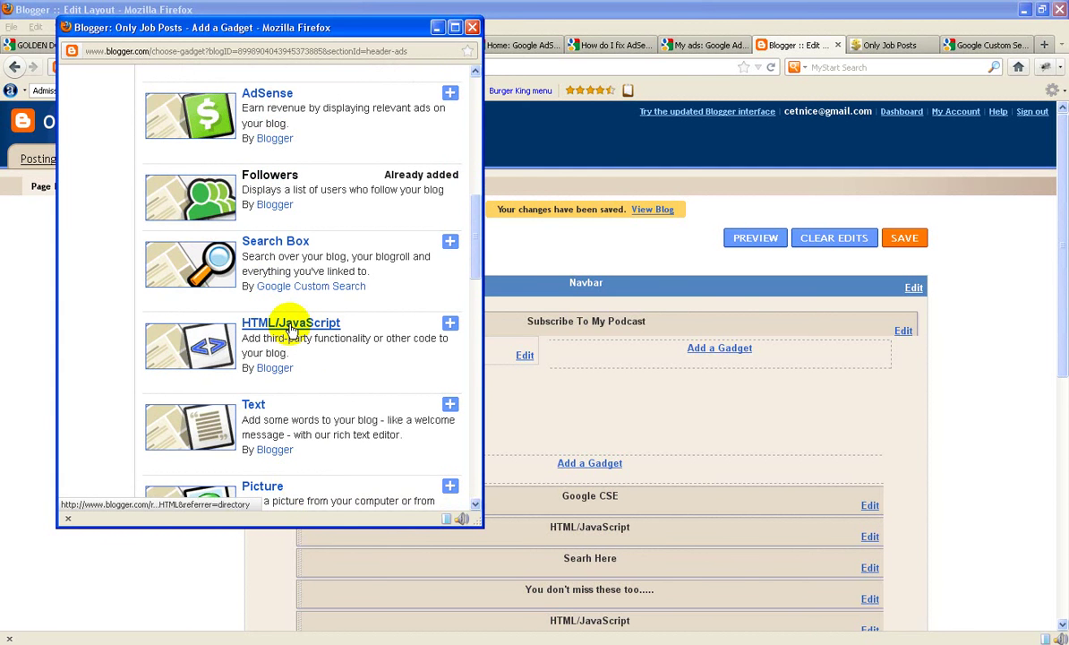
{"action": "left_click", "coordinate": [290, 324]}
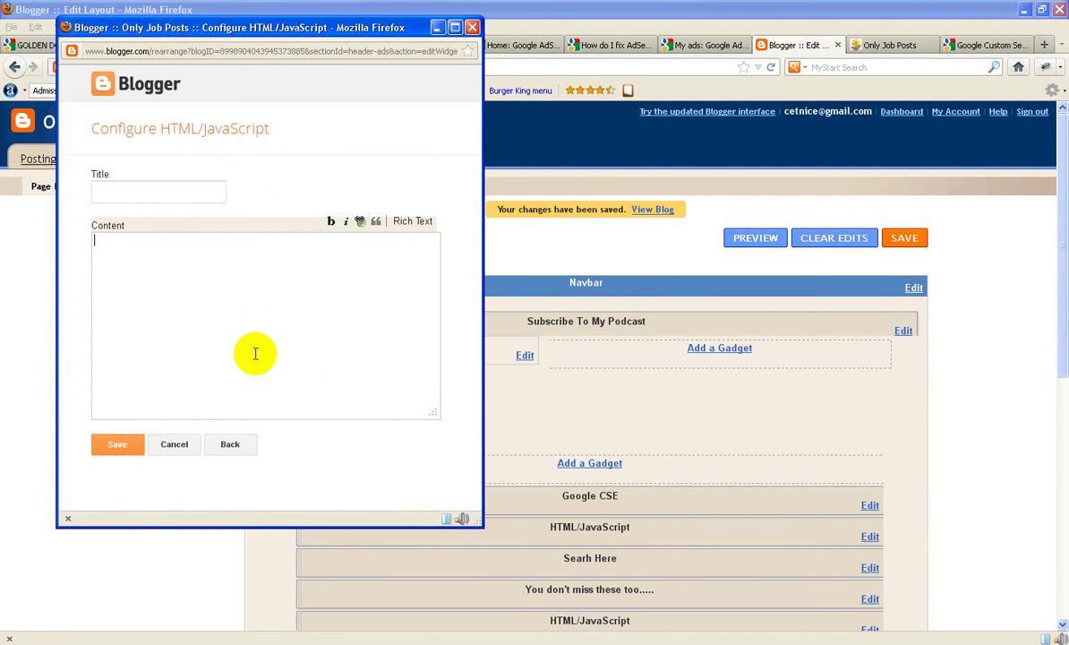
Paste the popular queries code as the gadget's content, title it Popular Queries and save the gadget
{"action": "left_click", "coordinate": [255, 354]}
{"action": "key", "text": "ctrl+v"}
{"action": "left_click", "coordinate": [151, 195]}
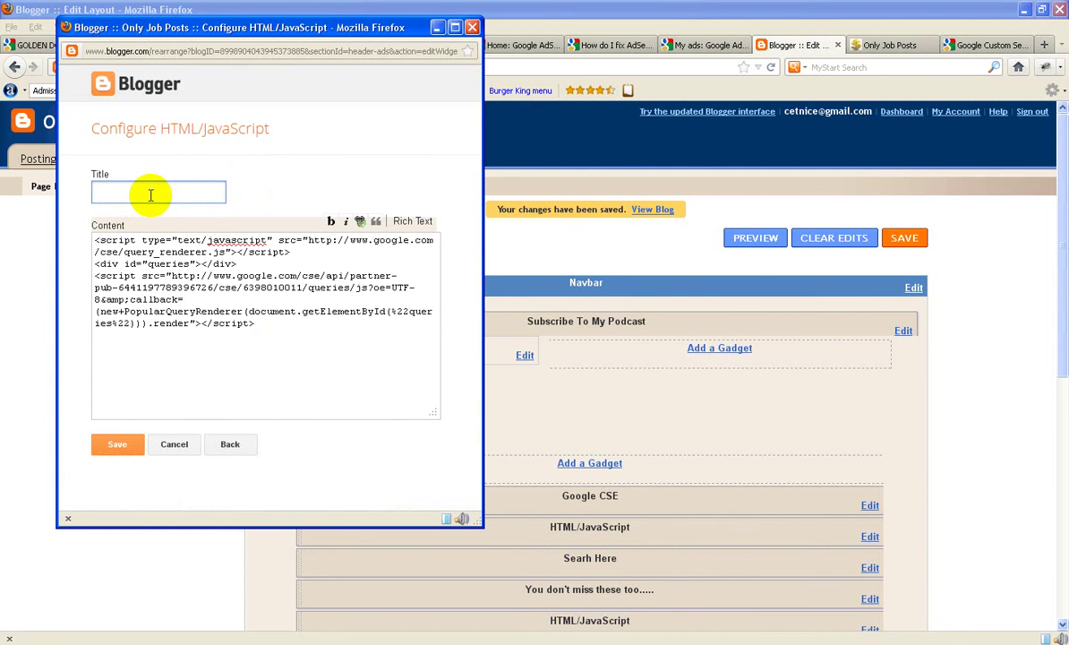
{"action": "type", "text": "pOP"}
{"action": "type", "text": "opular Queries"}
{"action": "left_click", "coordinate": [122, 448]}
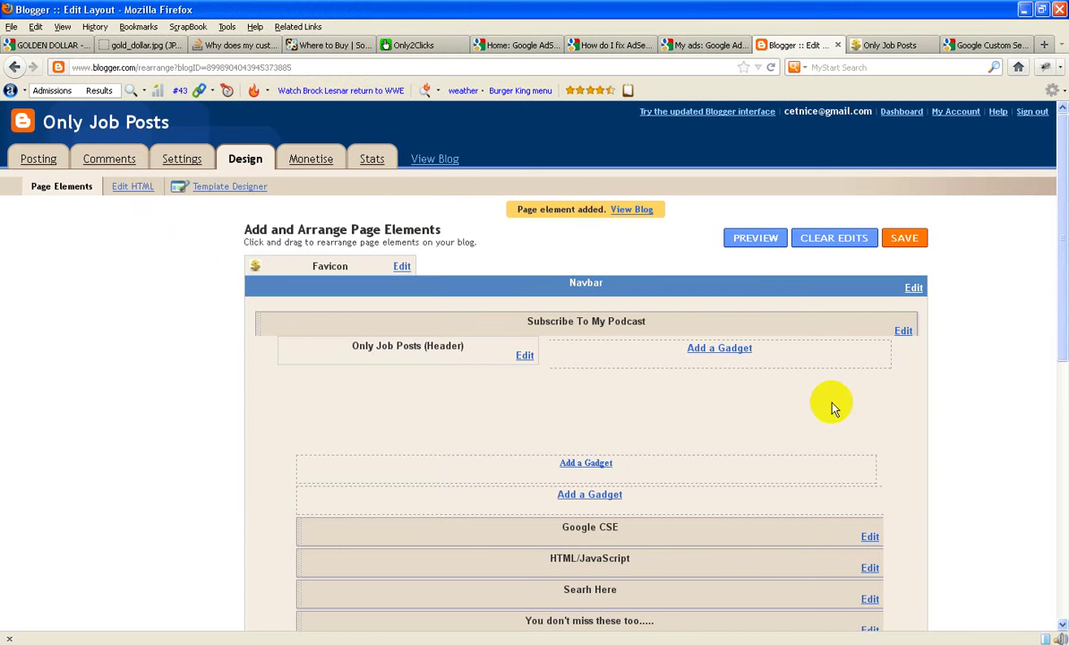
Try to save the layout, and reload the layout page
{"action": "left_click", "coordinate": [905, 237]}
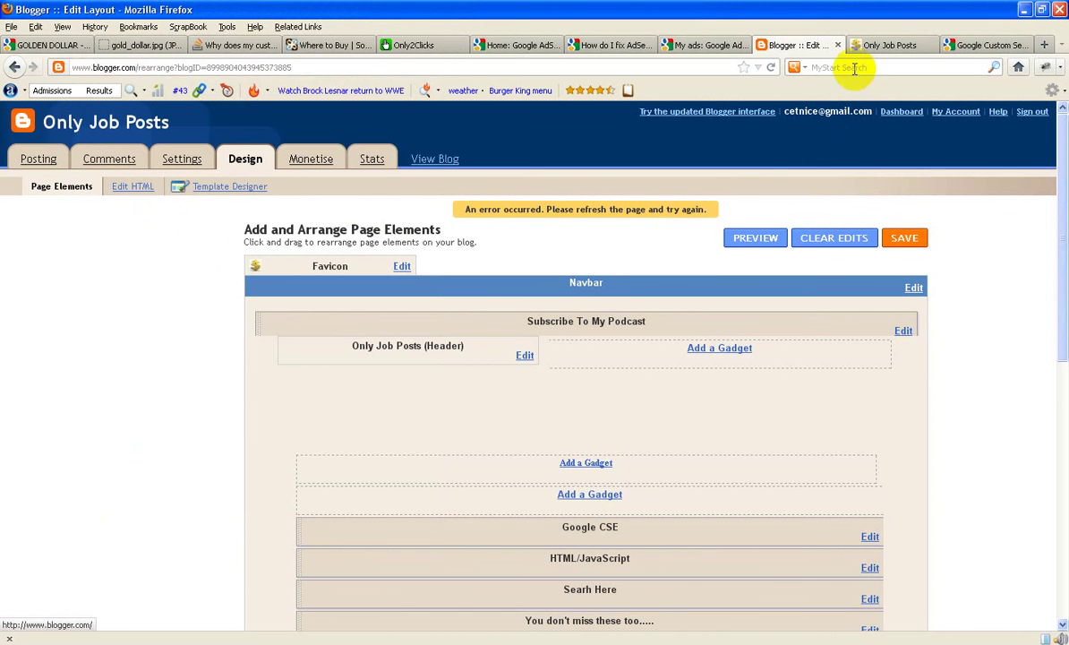
{"action": "left_click", "coordinate": [774, 72]}
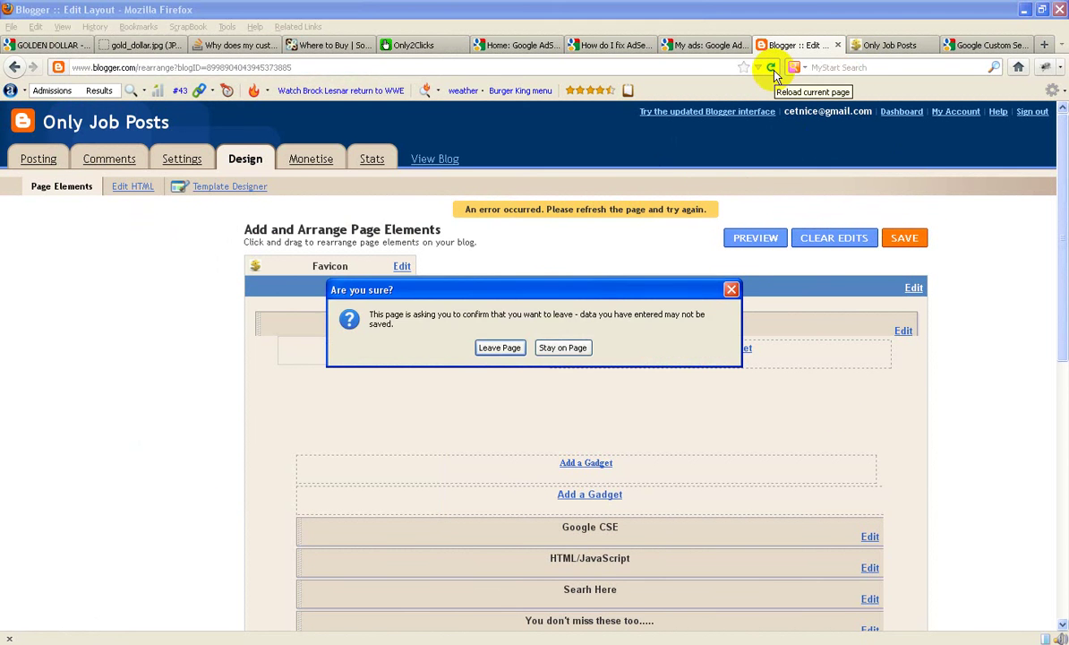
{"action": "left_click", "coordinate": [499, 347]}
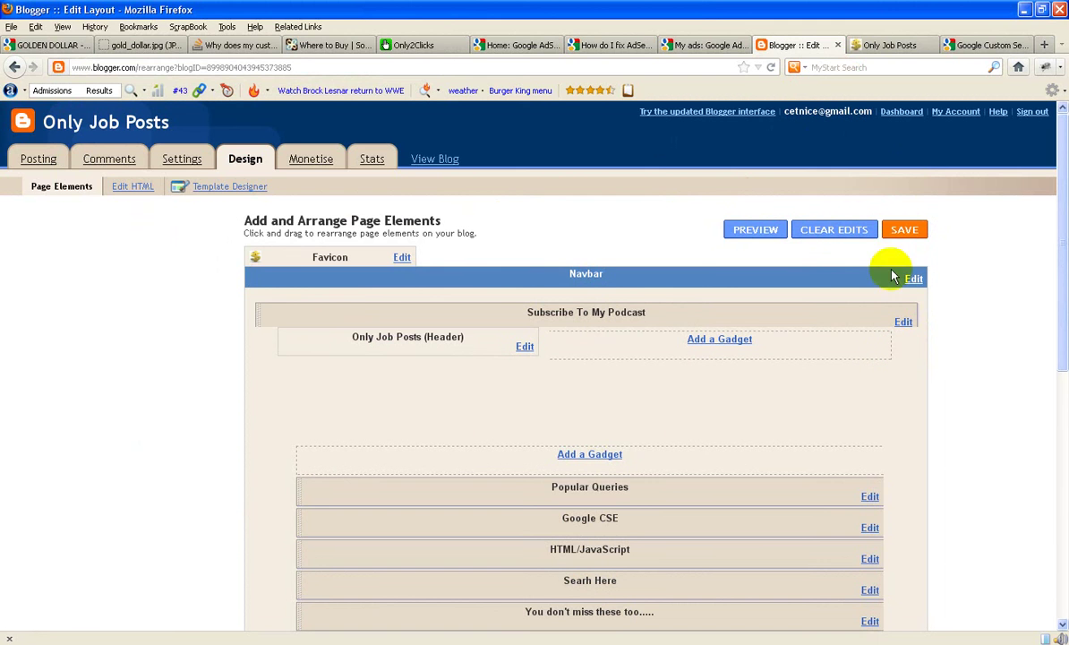
Switch to the blog, reload it and examine the area around the Popular Queries gadget and Google CSE box
{"action": "left_click", "coordinate": [888, 44]}
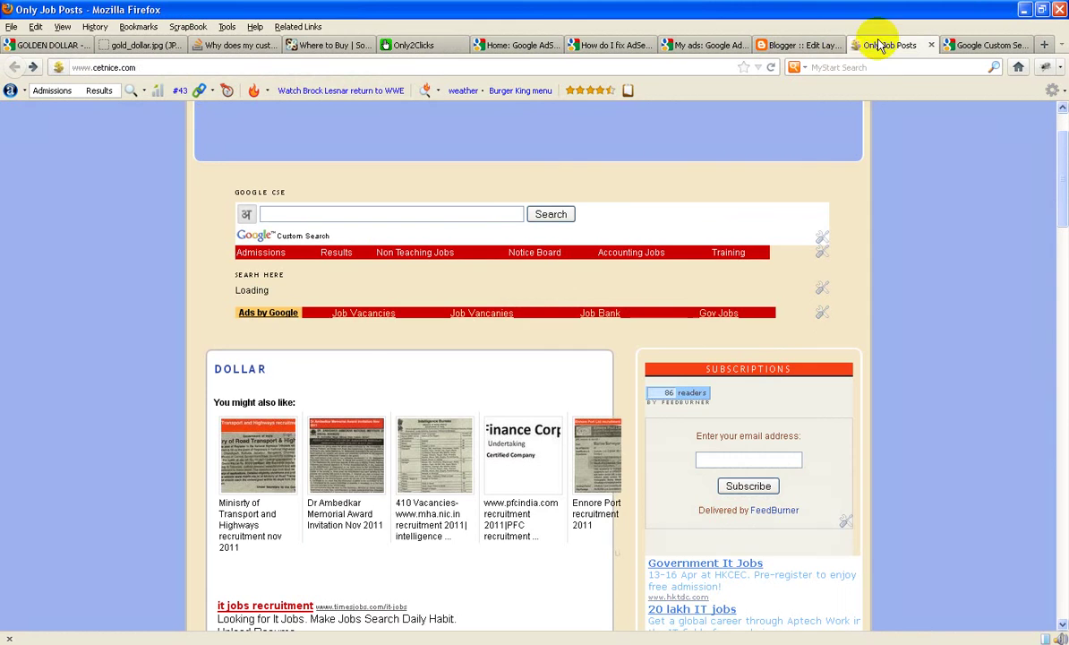
{"action": "left_click", "coordinate": [771, 68]}
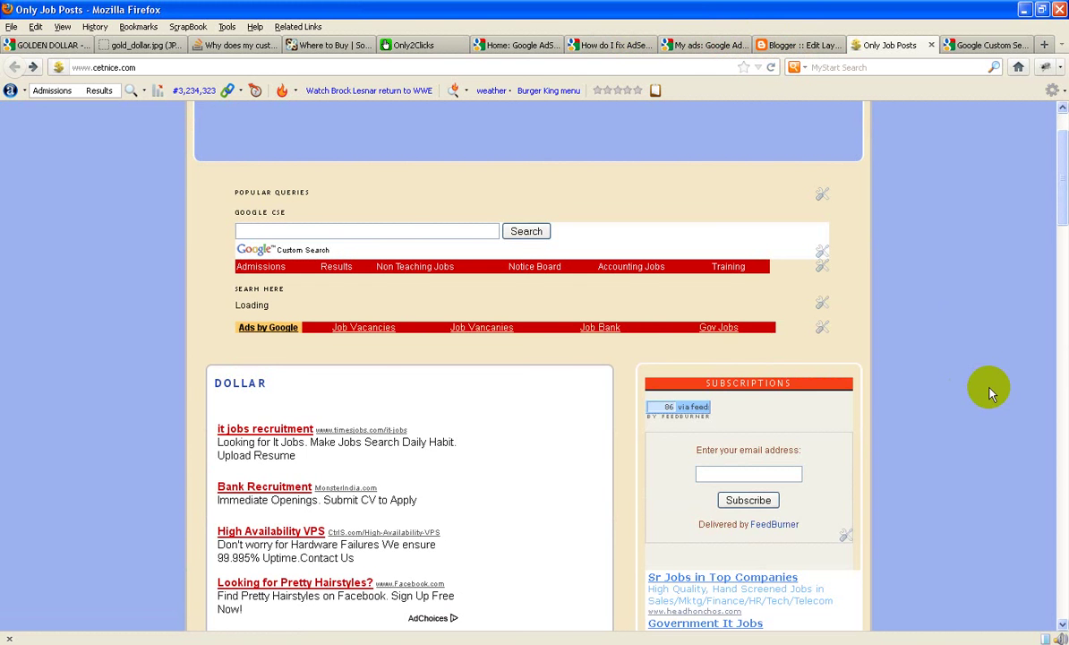
{"action": "scroll", "coordinate": [989, 390], "scroll_direction": "up", "scroll_amount": 2}
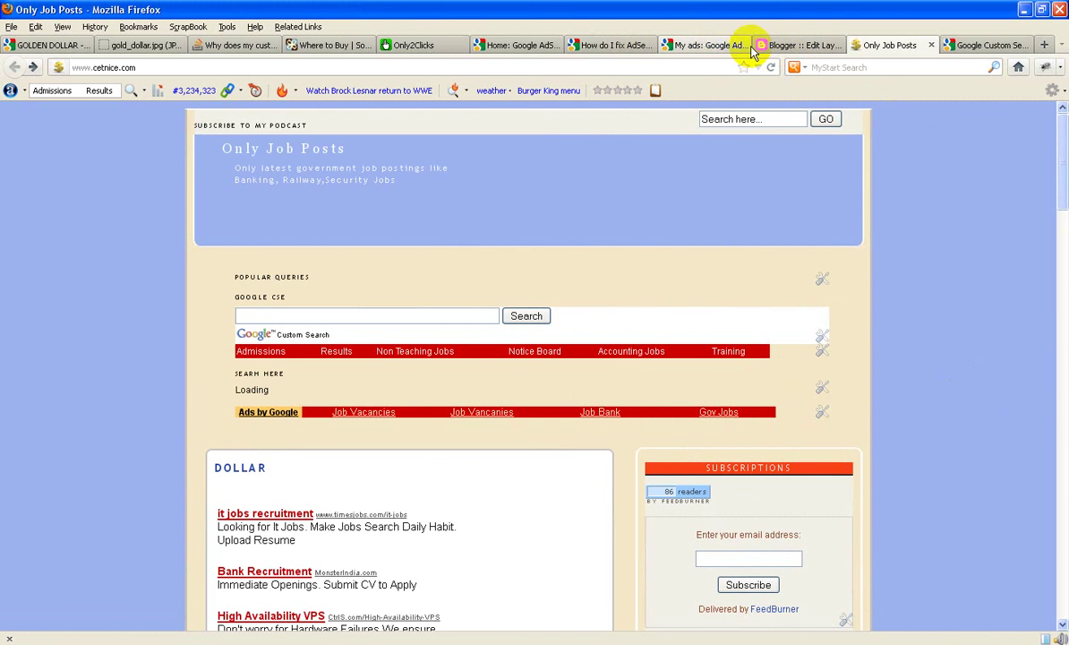
In the Blogger layout, move the Popular Queries gadget into the sidebar directly above Latest Jobs and save the layout
{"action": "left_click", "coordinate": [811, 47]}
{"action": "scroll", "coordinate": [866, 238], "scroll_direction": "down", "scroll_amount": 6}
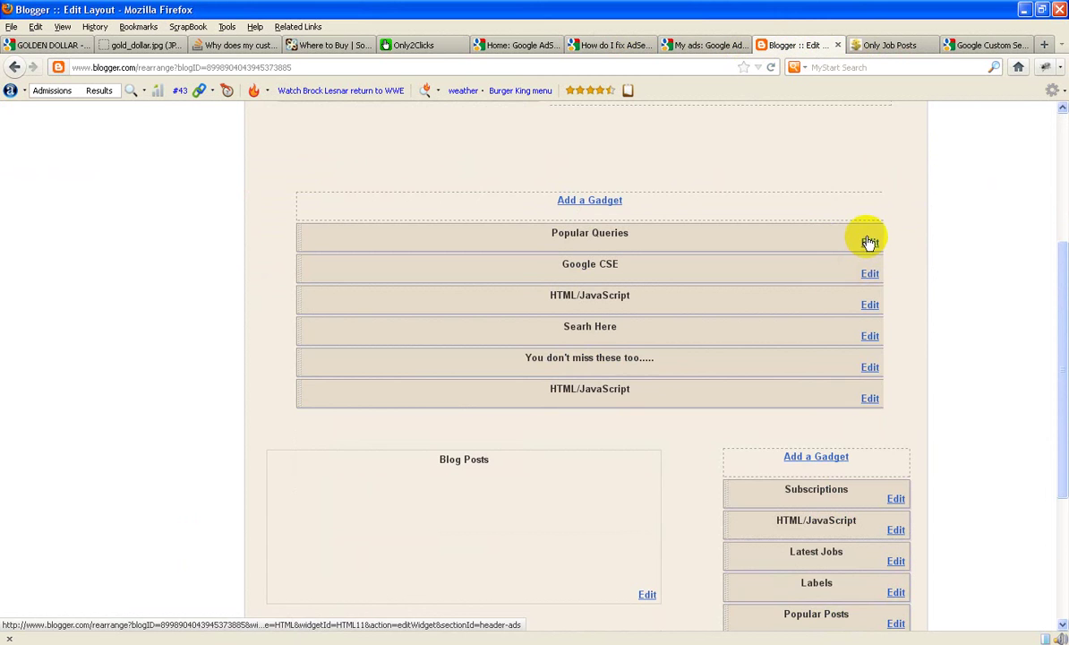
{"action": "left_click_drag", "start_coordinate": [574, 150], "coordinate": [815, 475]}
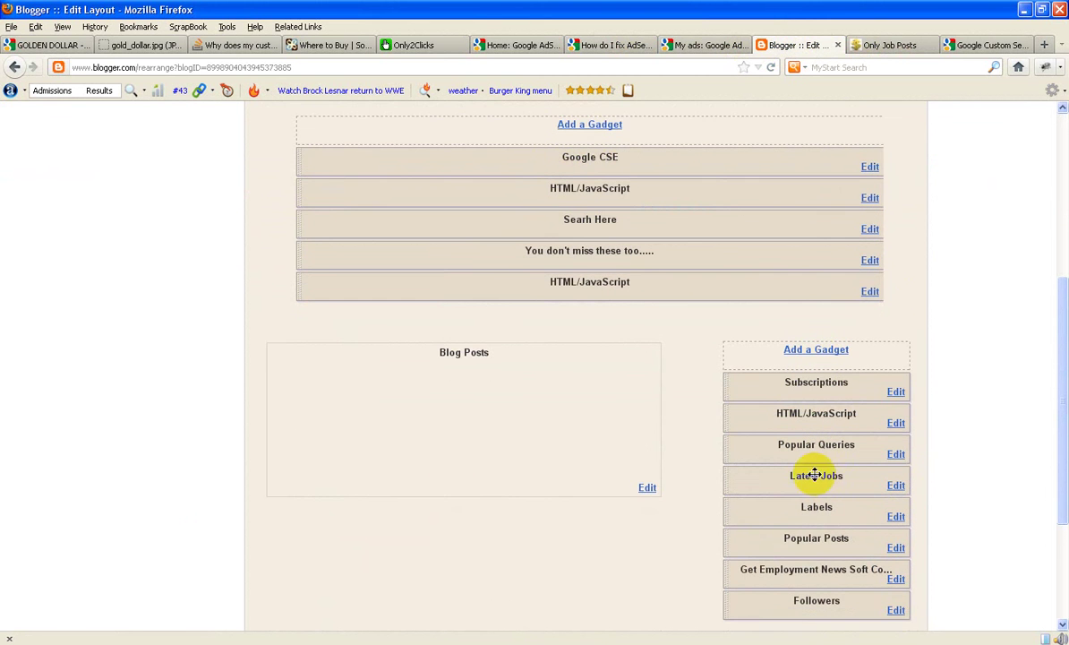
{"action": "scroll", "coordinate": [934, 430], "scroll_direction": "up", "scroll_amount": 6}
{"action": "left_click", "coordinate": [906, 242]}
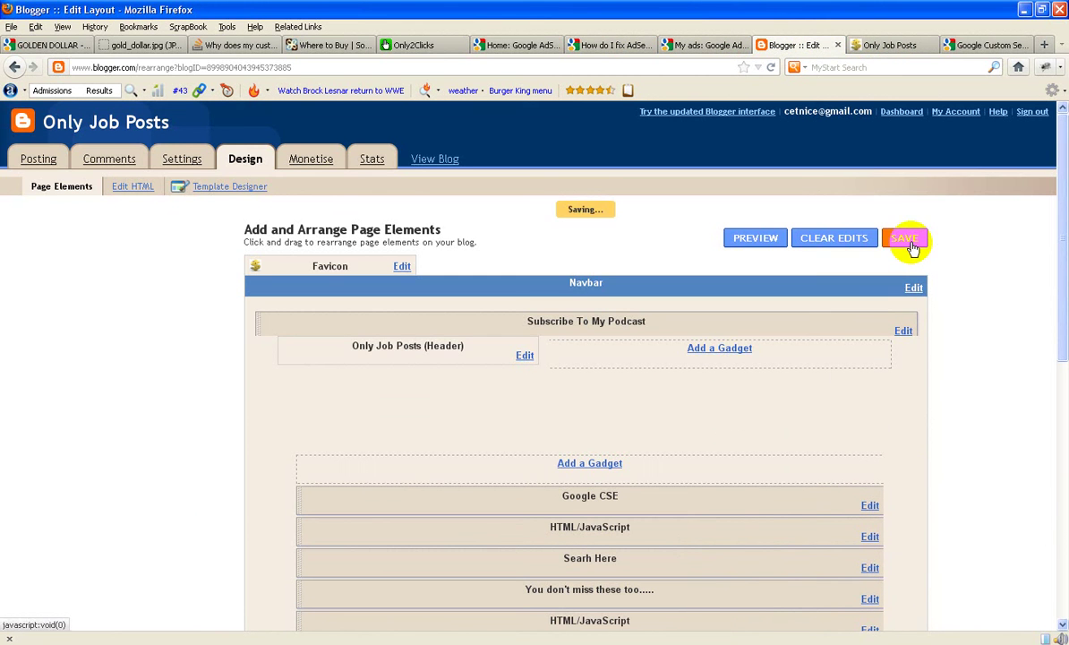
Try to move the Google CSE gadget into the empty section beside the blog header, and reload the layout without saving
{"action": "left_click_drag", "start_coordinate": [628, 497], "coordinate": [744, 348]}
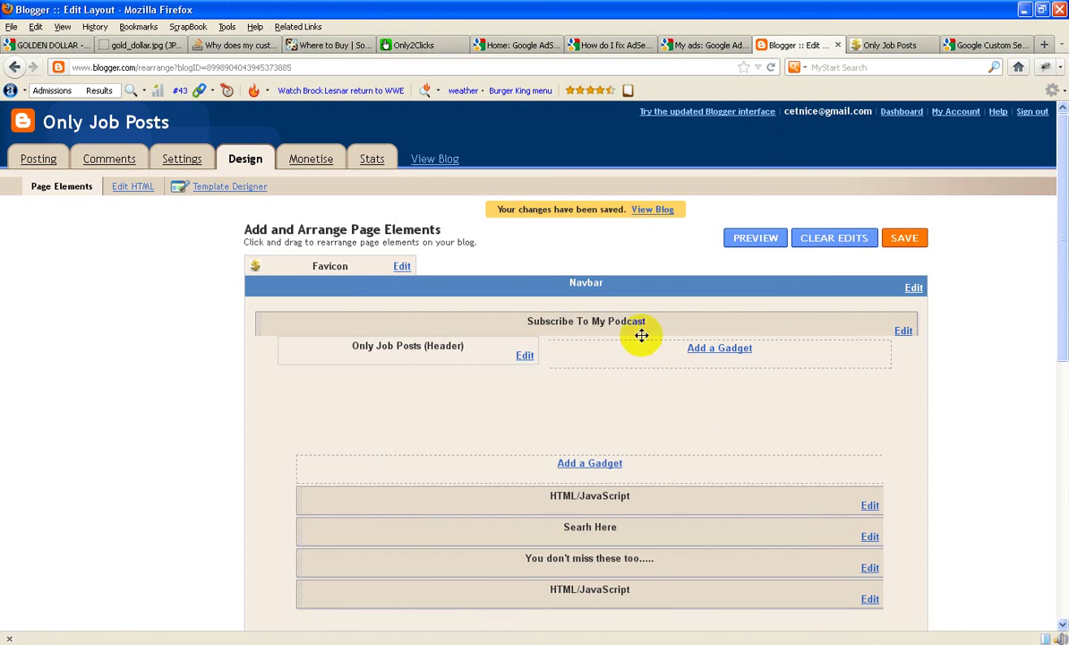
{"action": "scroll", "coordinate": [690, 462], "scroll_direction": "down", "scroll_amount": 5}
{"action": "scroll", "coordinate": [697, 457], "scroll_direction": "up", "scroll_amount": 5}
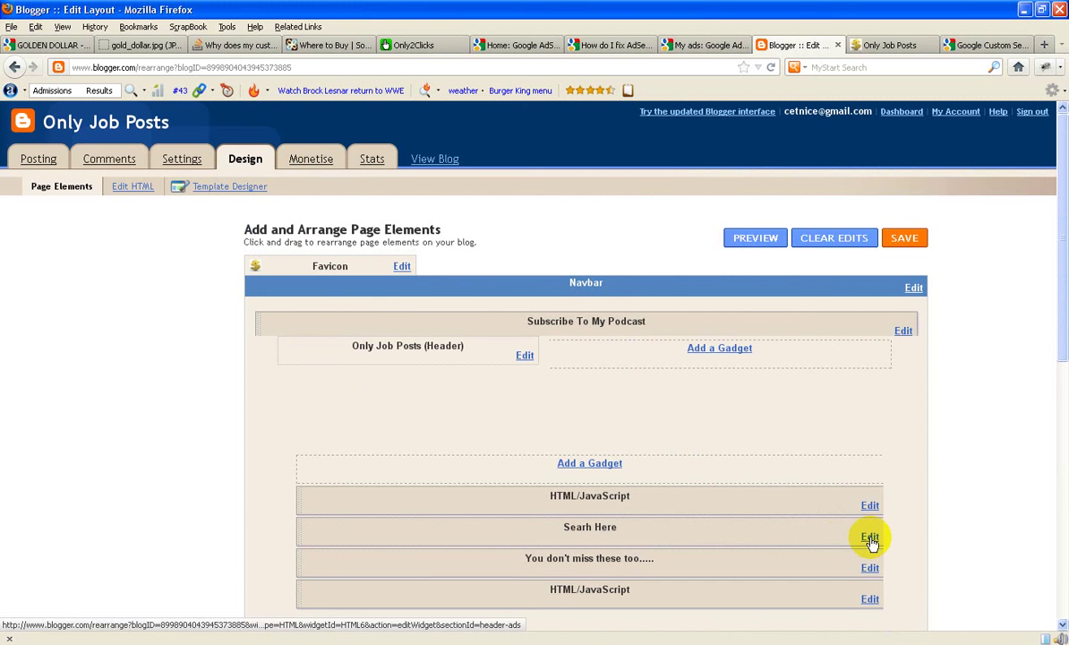
{"action": "left_click", "coordinate": [768, 67]}
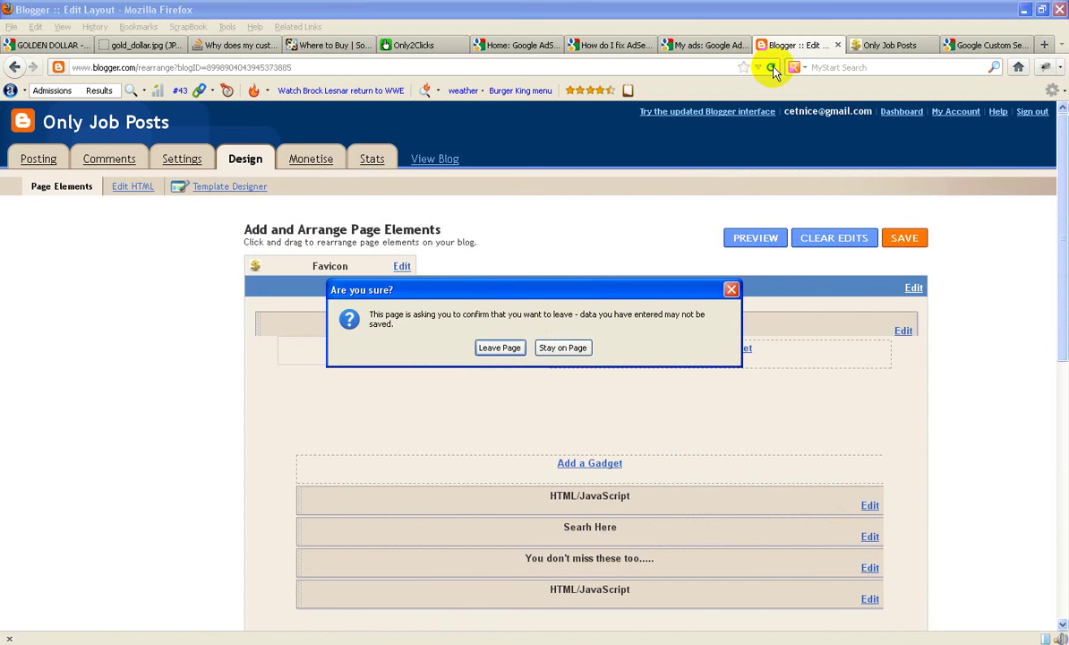
{"action": "left_click", "coordinate": [498, 349]}
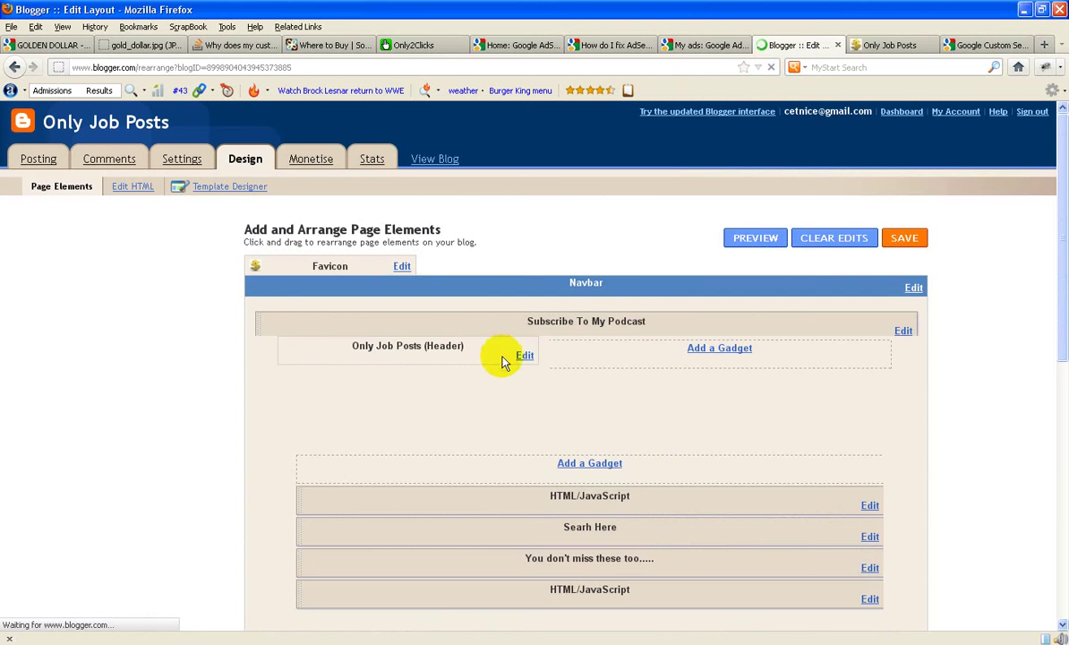
{"action": "left_click_drag", "start_coordinate": [671, 490], "coordinate": [597, 395]}
{"action": "left_click_drag", "start_coordinate": [656, 317], "coordinate": [818, 444]}
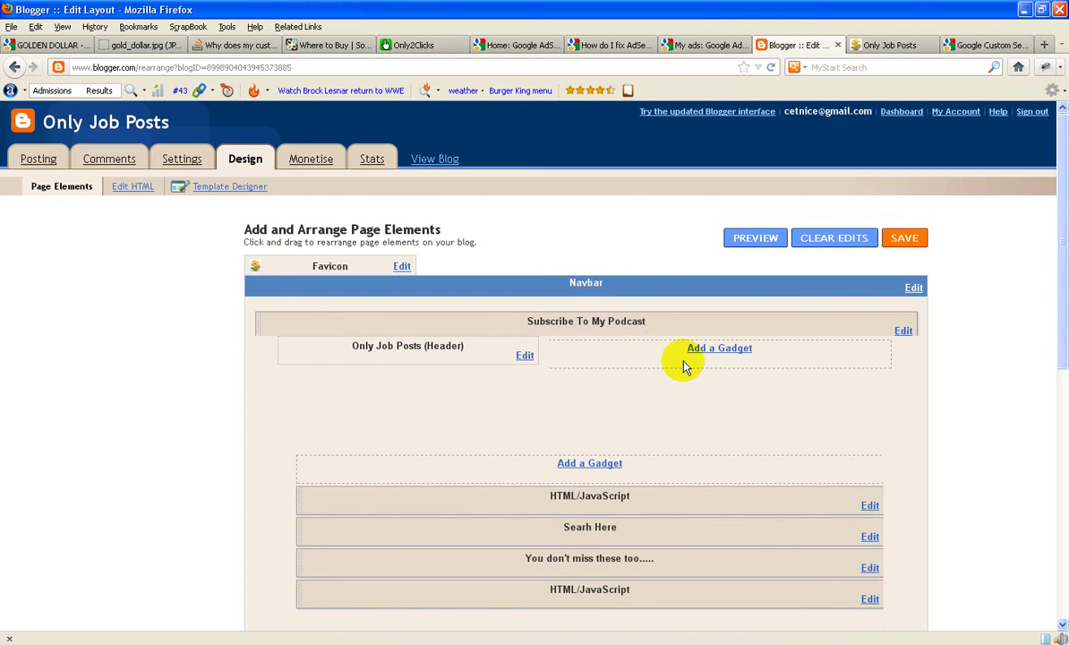
{"action": "left_click", "coordinate": [770, 68]}
{"action": "left_click", "coordinate": [499, 347]}
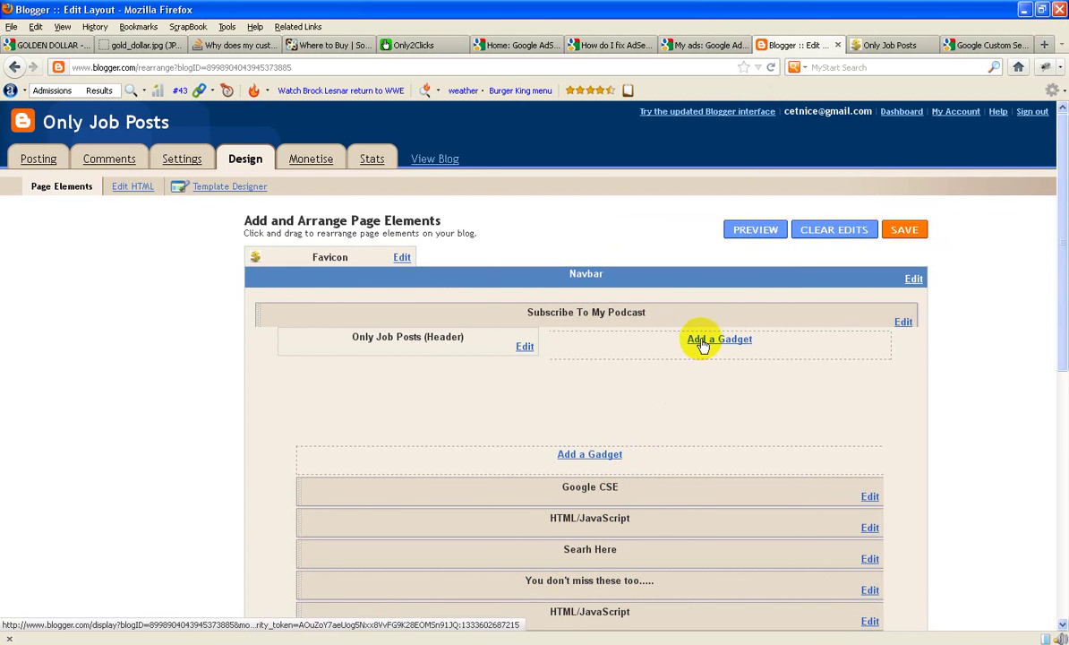
Start a new HTML/JavaScript gadget in the empty section beside the blog header
{"action": "left_click", "coordinate": [703, 346]}
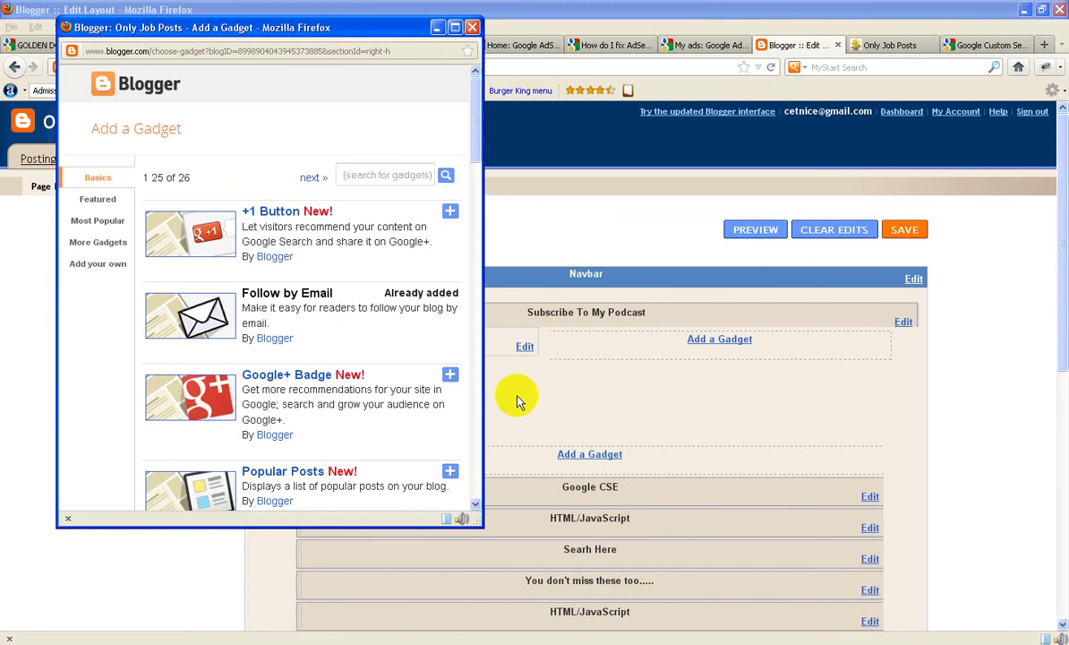
{"action": "scroll", "coordinate": [300, 421], "scroll_direction": "down", "scroll_amount": 10}
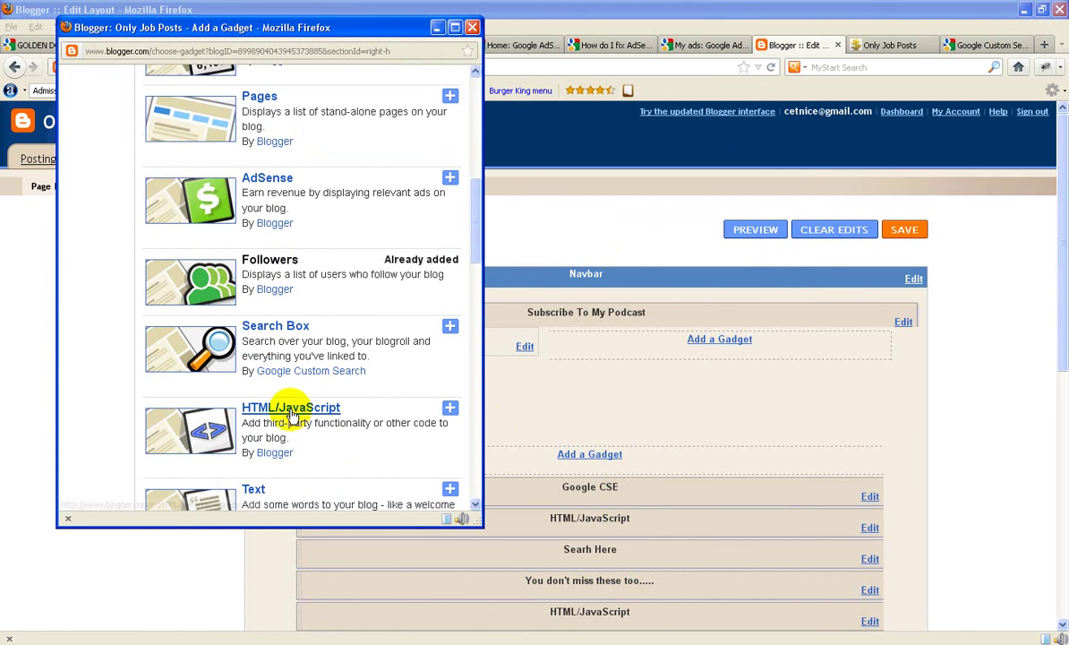
{"action": "left_click", "coordinate": [281, 410]}
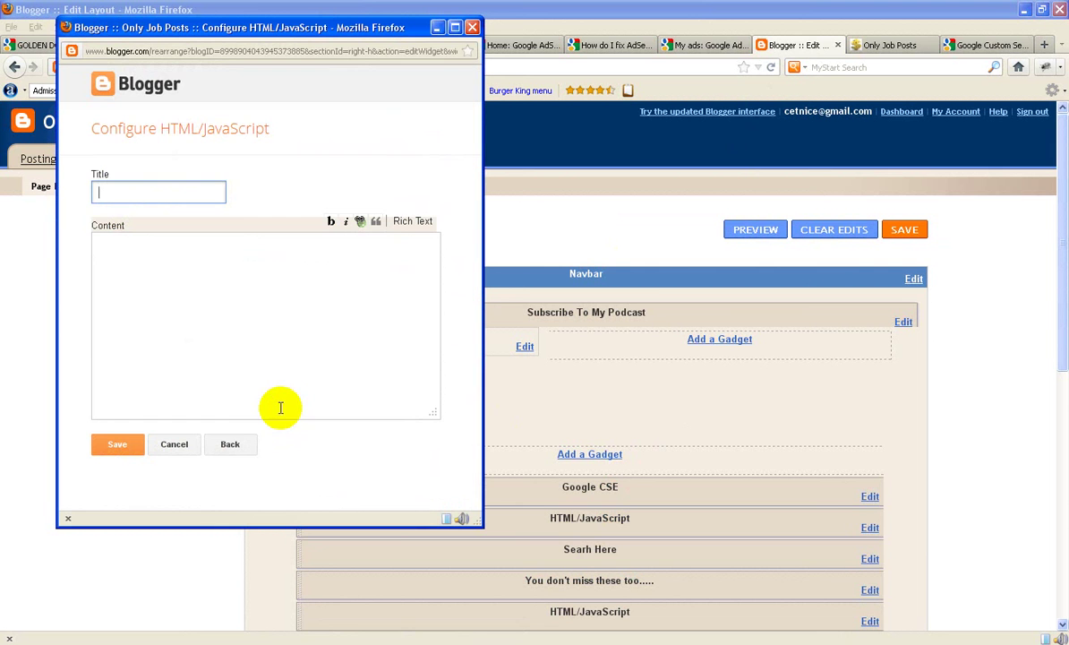
{"action": "left_click", "coordinate": [221, 323]}
{"action": "key", "text": "ctrl+v"}
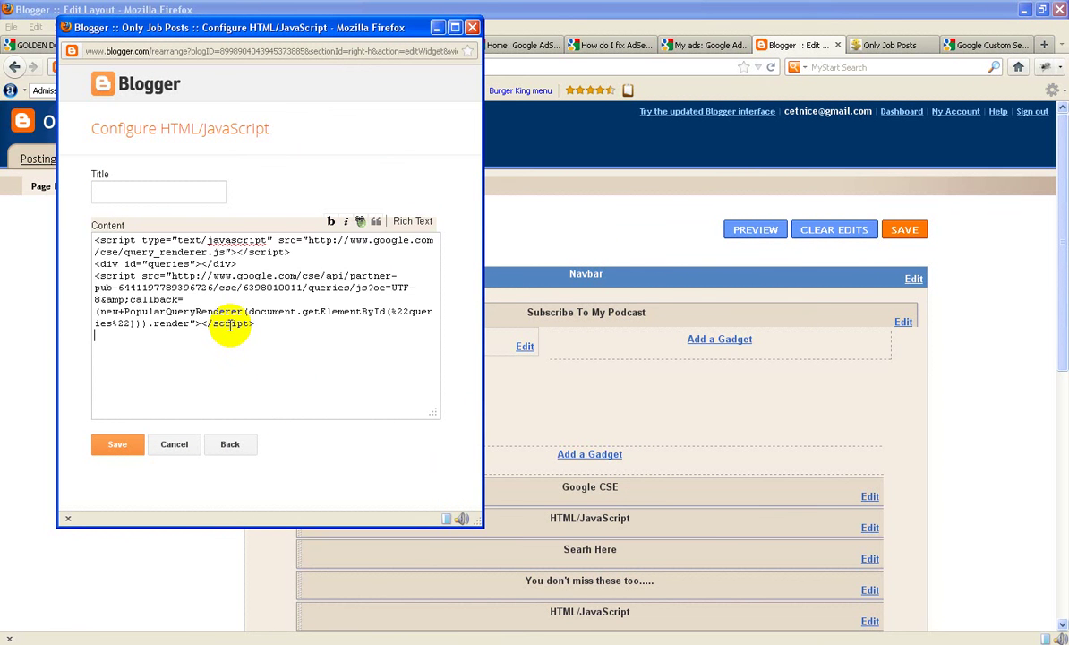
{"action": "key", "text": "ctrl+z"}
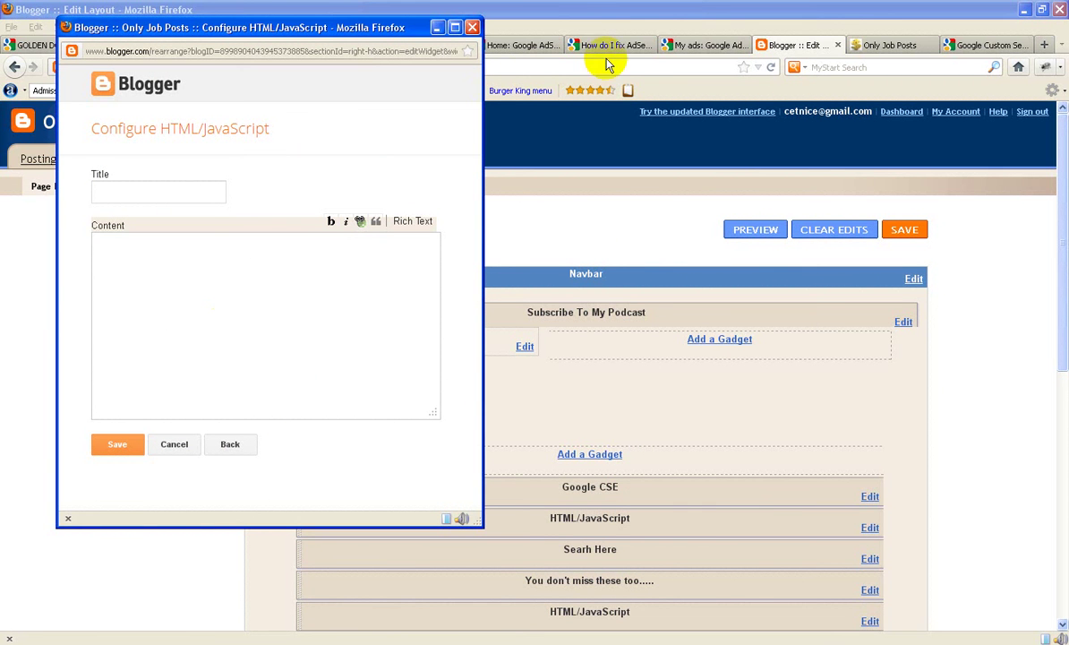
Minimize the gadget window, switch to AdSense and copy the search box code of the custom search engine
{"action": "left_click", "coordinate": [439, 28]}
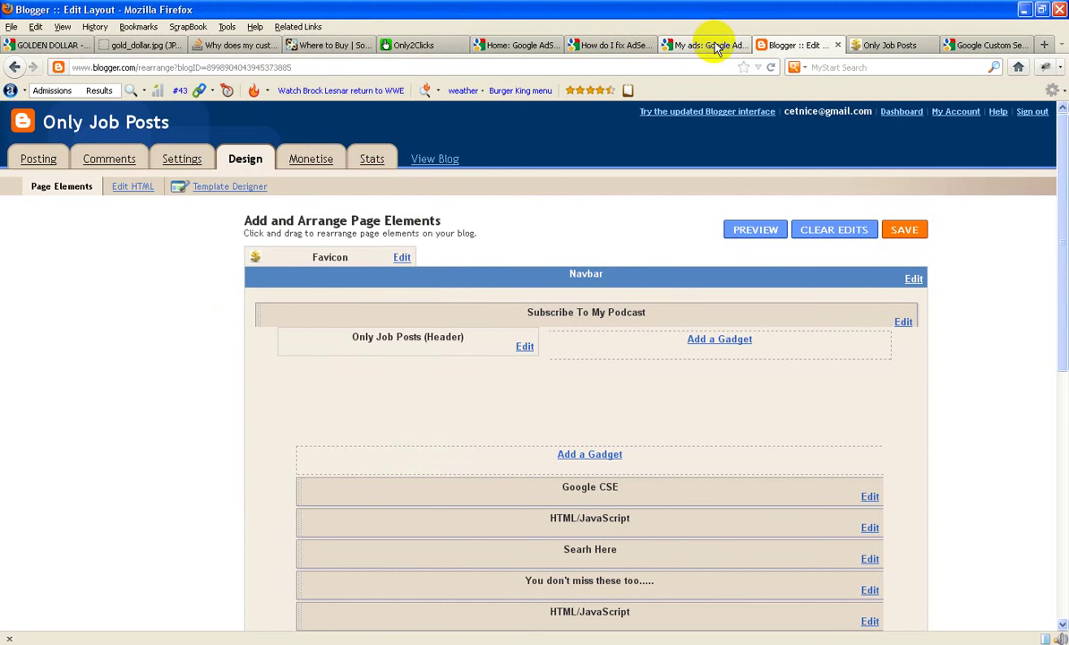
{"action": "left_click", "coordinate": [704, 45]}
{"action": "left_click", "coordinate": [431, 236]}
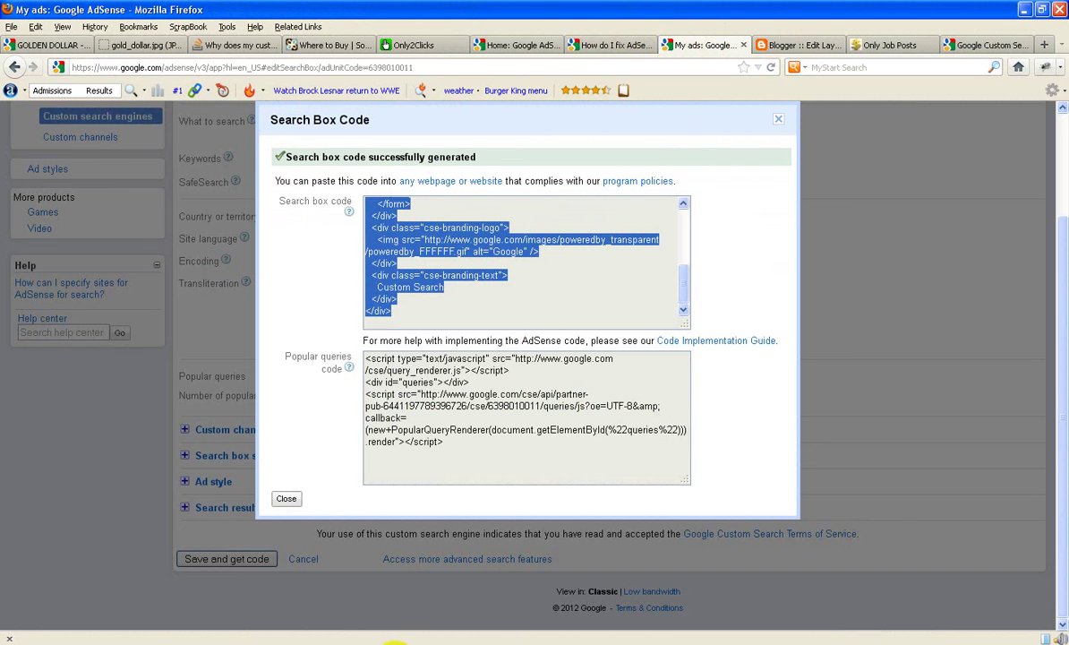
Return to the new gadget's window, paste the search box code as its content, title it cse and save it
{"action": "key", "text": "alt+Tab"}
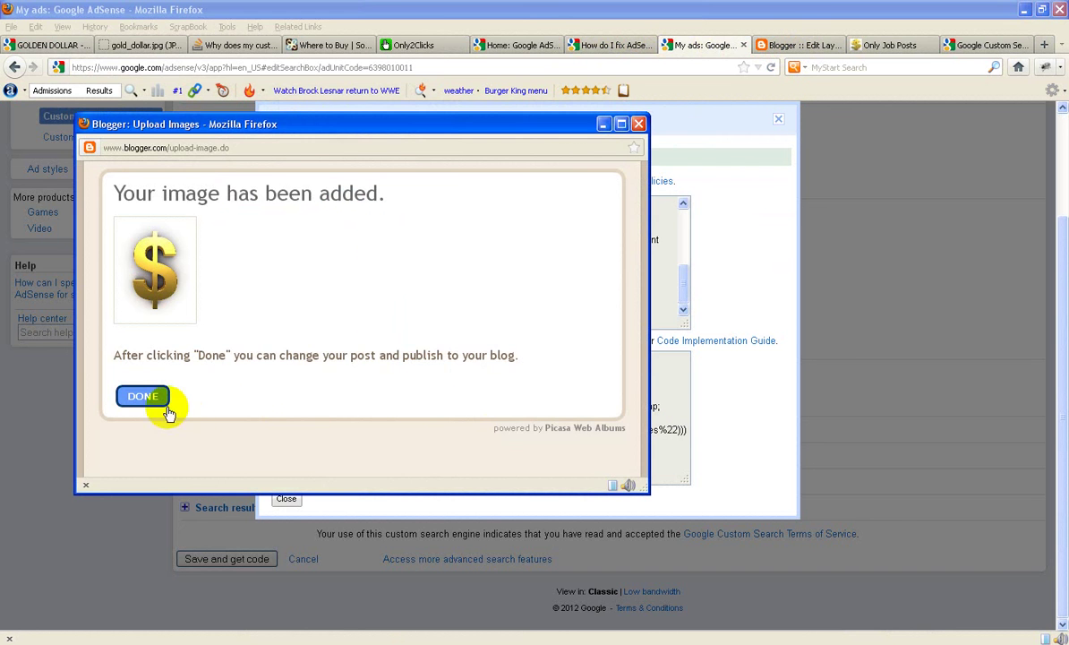
{"action": "left_click", "coordinate": [159, 398]}
{"action": "key", "text": "alt+Tab"}
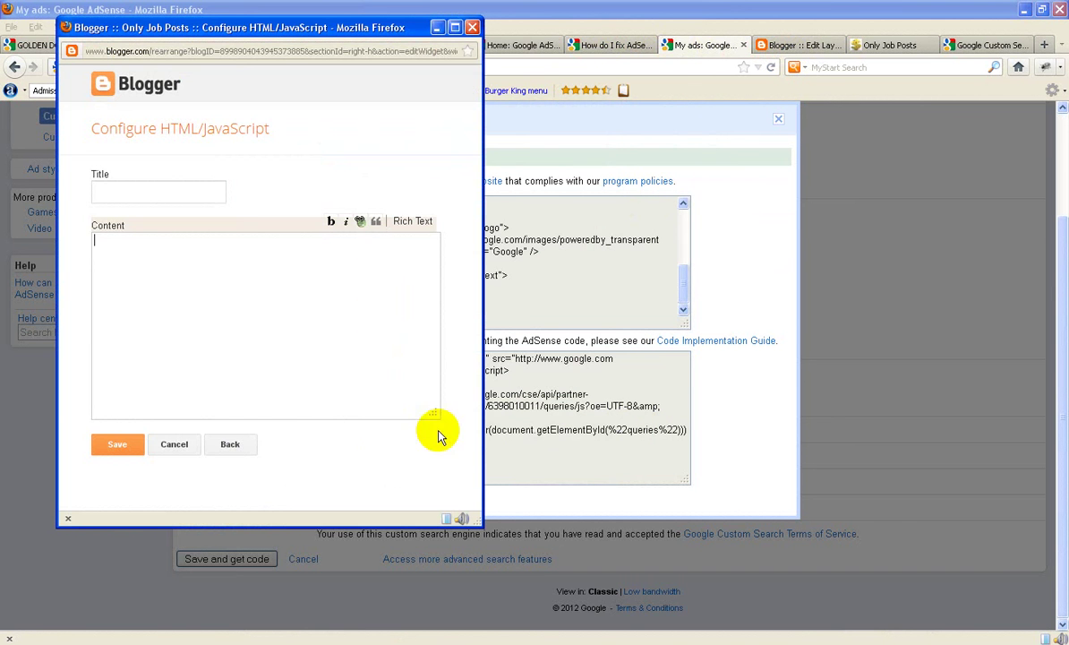
{"action": "key", "text": "ctrl+v"}
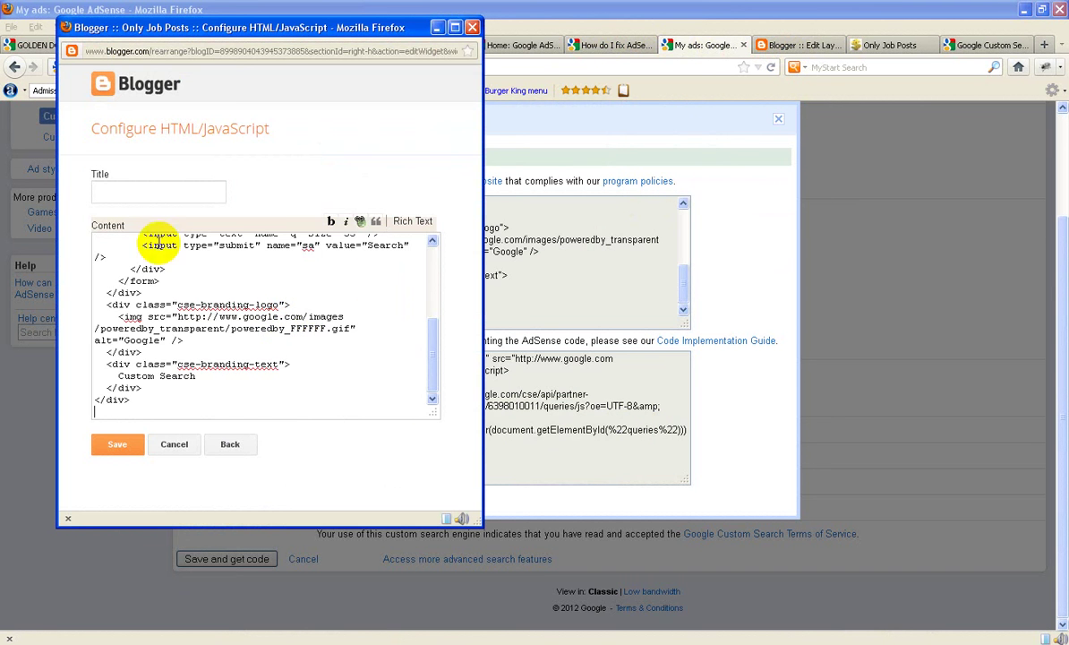
{"action": "left_click", "coordinate": [104, 190]}
{"action": "type", "text": "cse"}
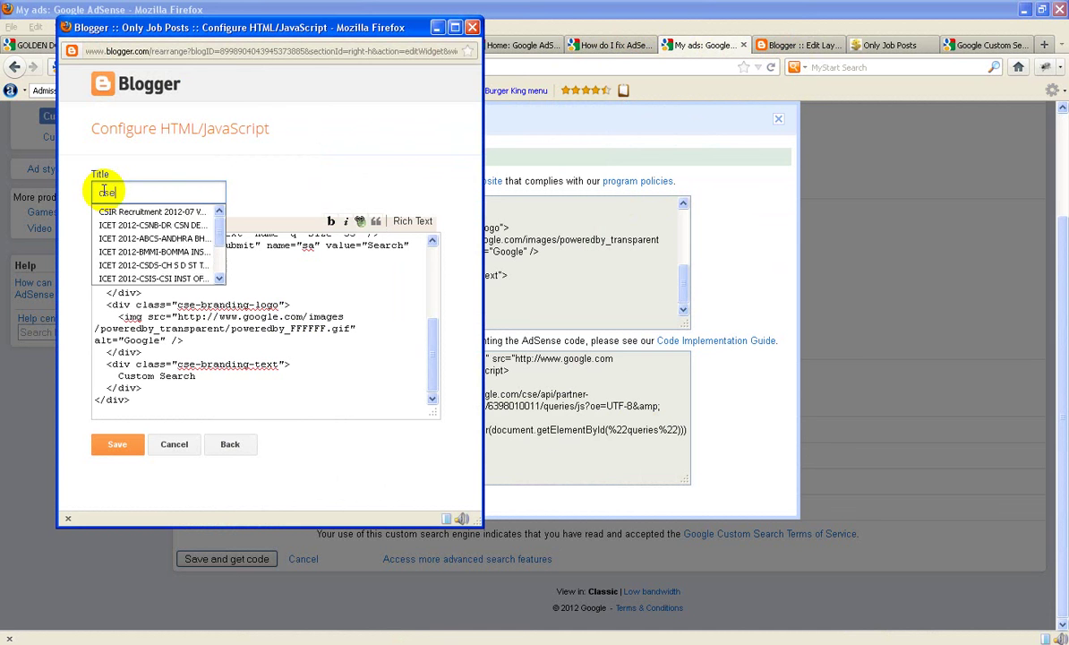
{"action": "left_click", "coordinate": [116, 444]}
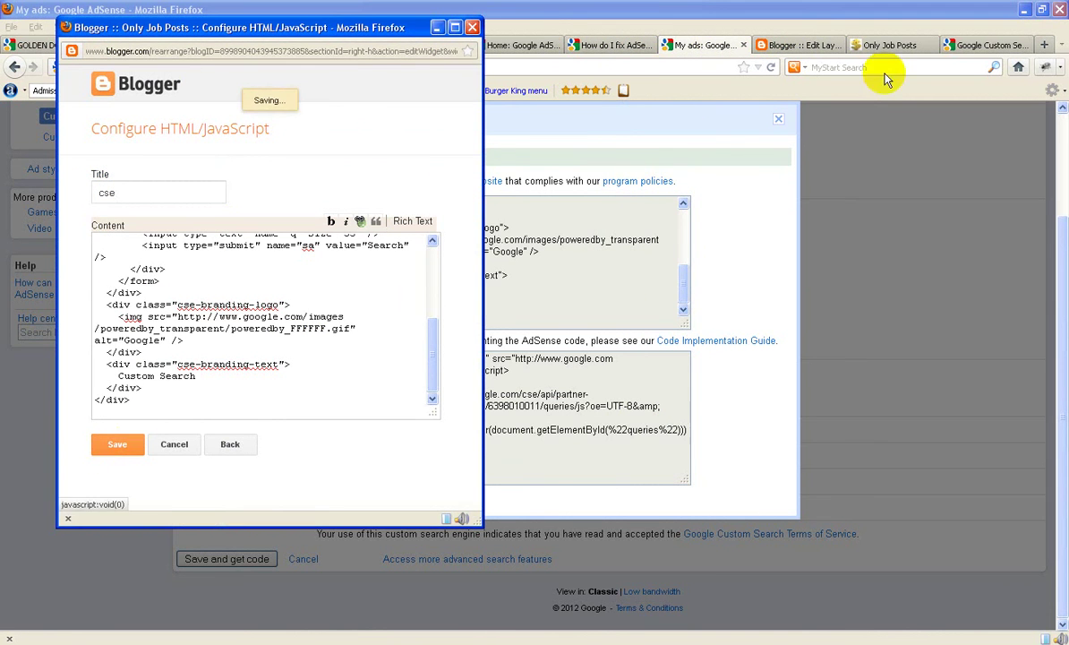
Save the Blogger page layout with the cse gadget beside the header, and refresh the blog to check it
{"action": "left_click", "coordinate": [793, 45]}
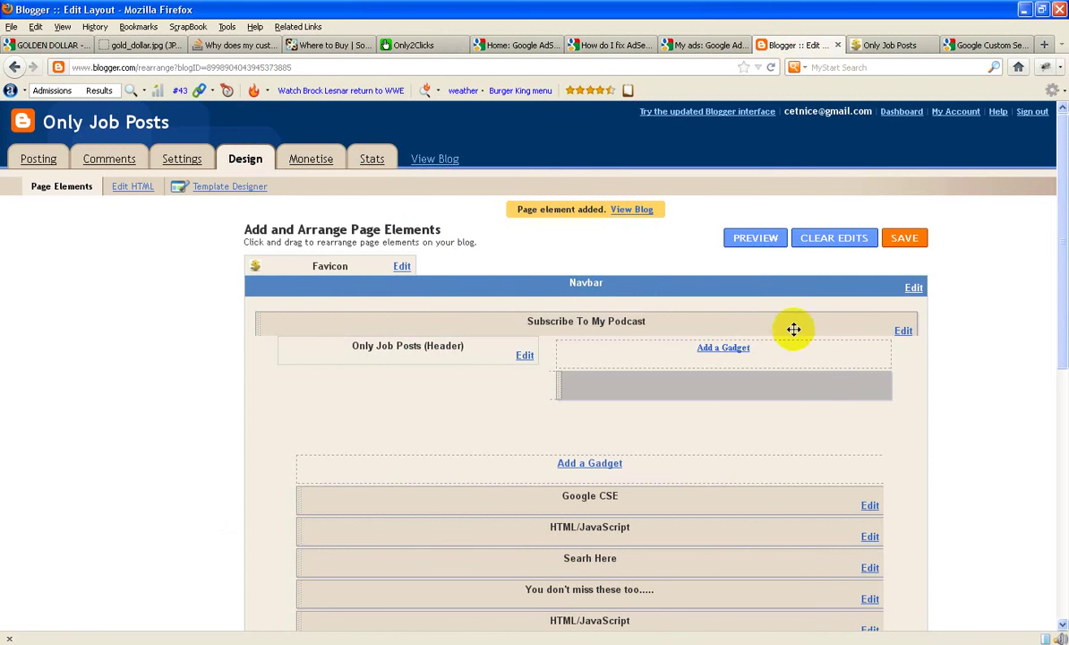
{"action": "left_click", "coordinate": [772, 69]}
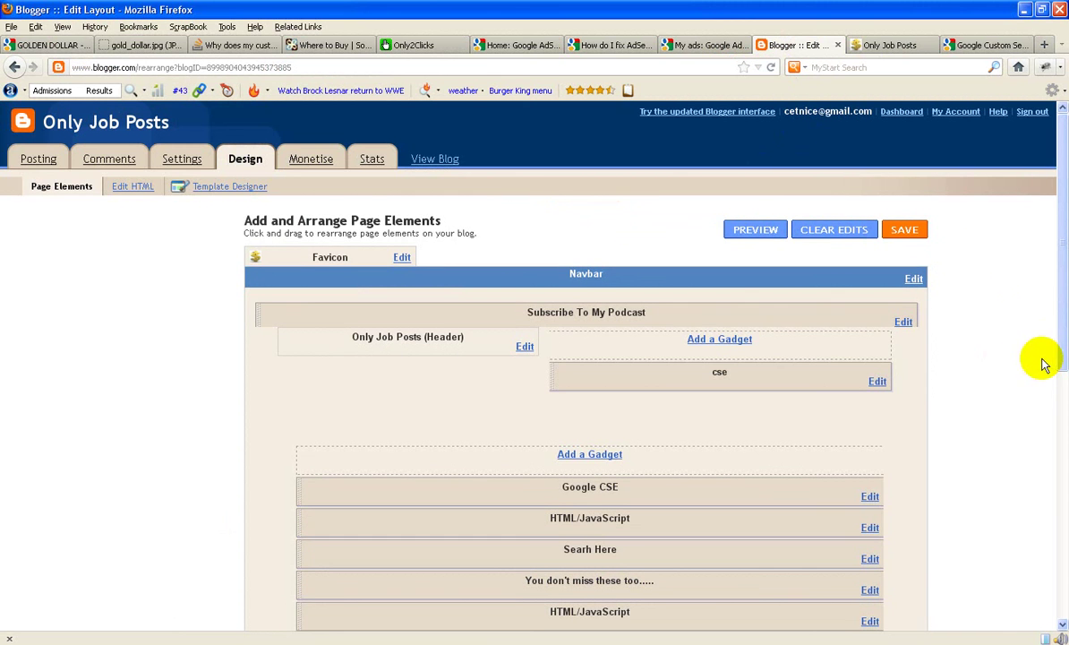
{"action": "left_click", "coordinate": [906, 230]}
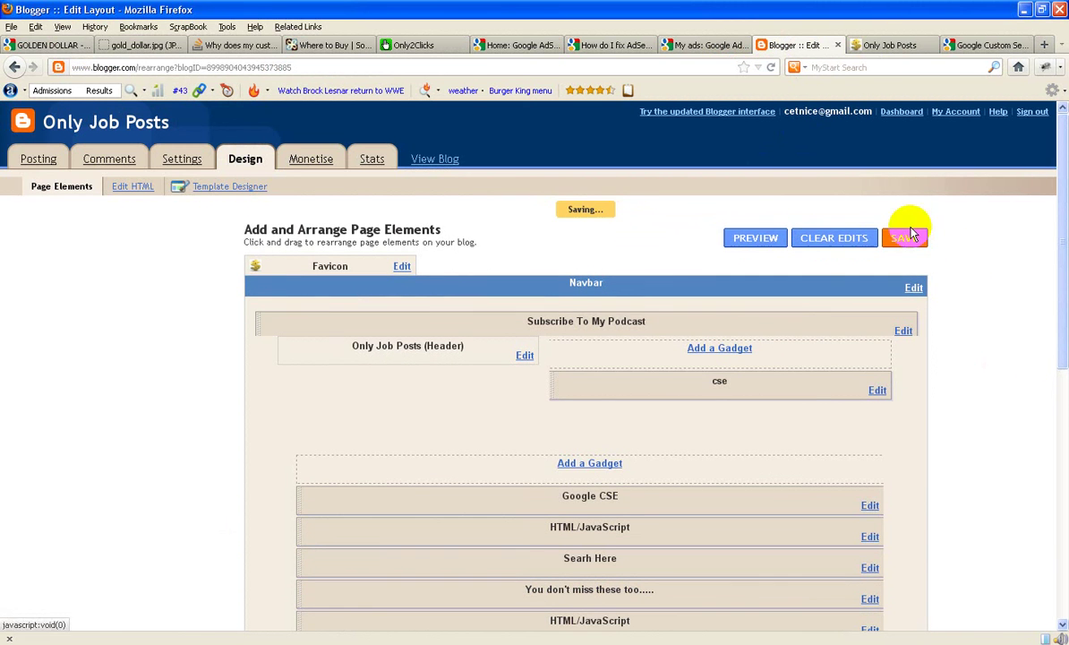
{"action": "left_click", "coordinate": [883, 45]}
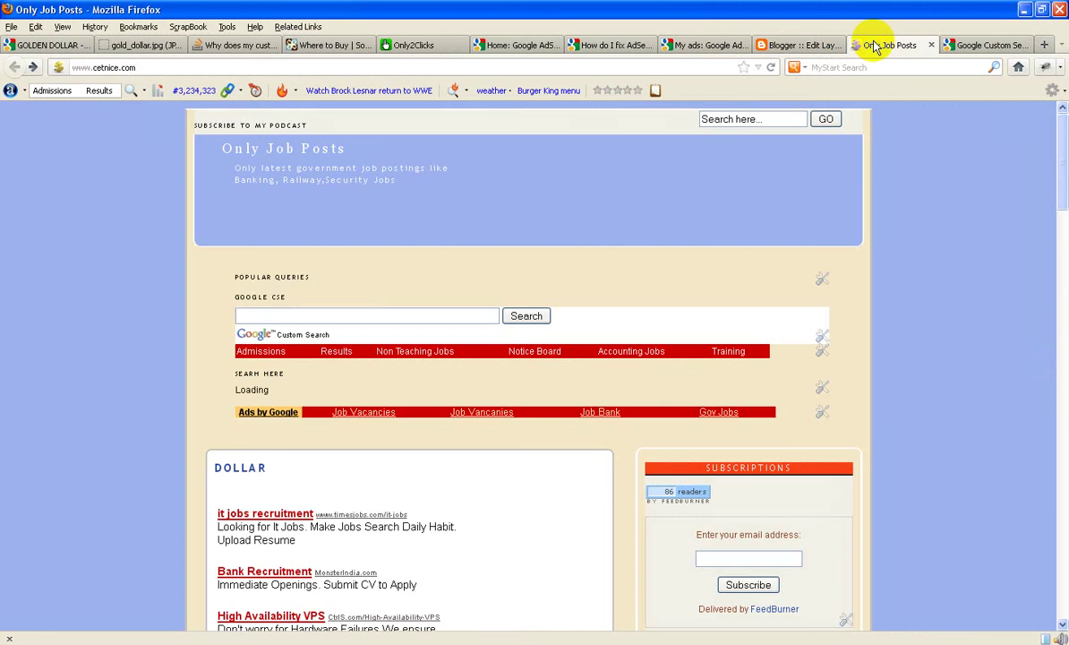
{"action": "left_click", "coordinate": [770, 67]}
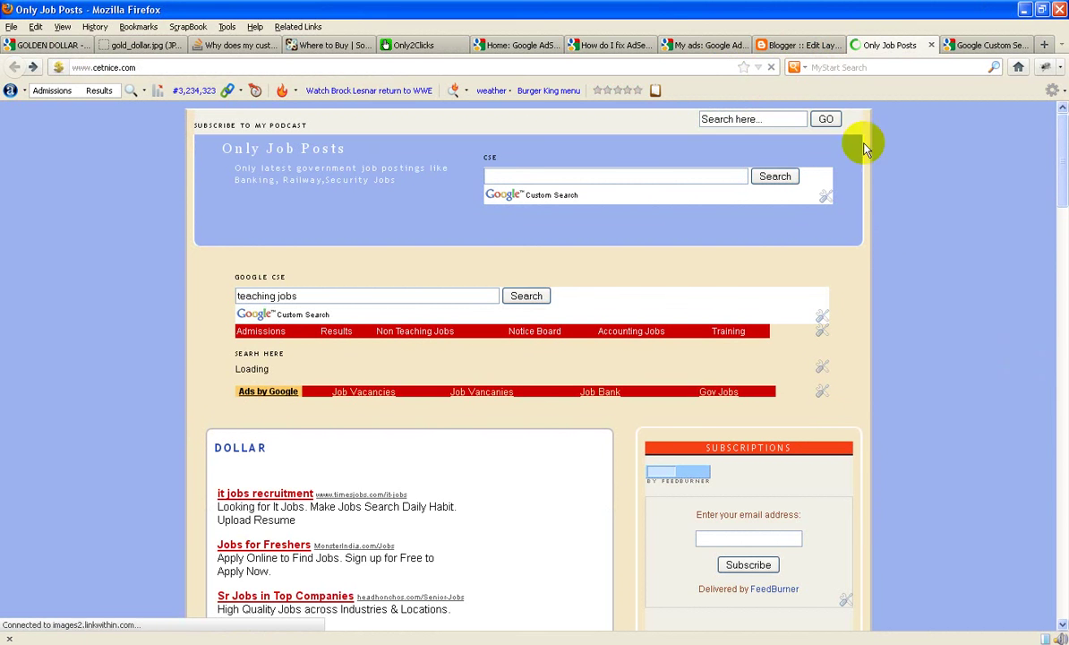
Switch to AdSense, close the search box code and open the Seach Jobs custom search engine for editing
{"action": "left_click", "coordinate": [527, 47]}
{"action": "left_click", "coordinate": [643, 45]}
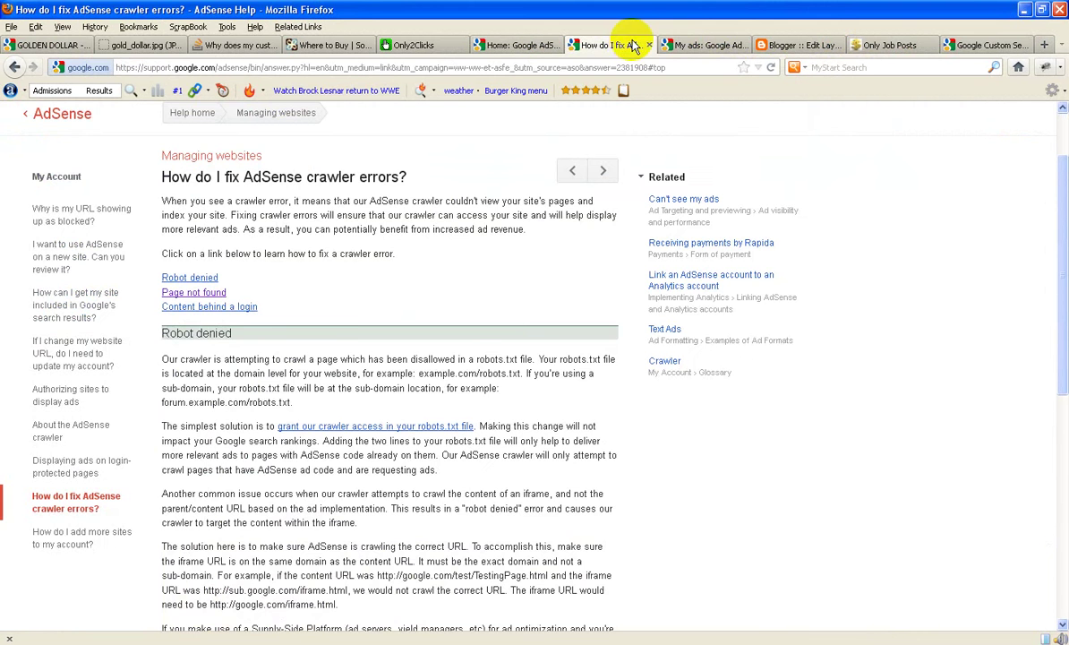
{"action": "left_click", "coordinate": [682, 47]}
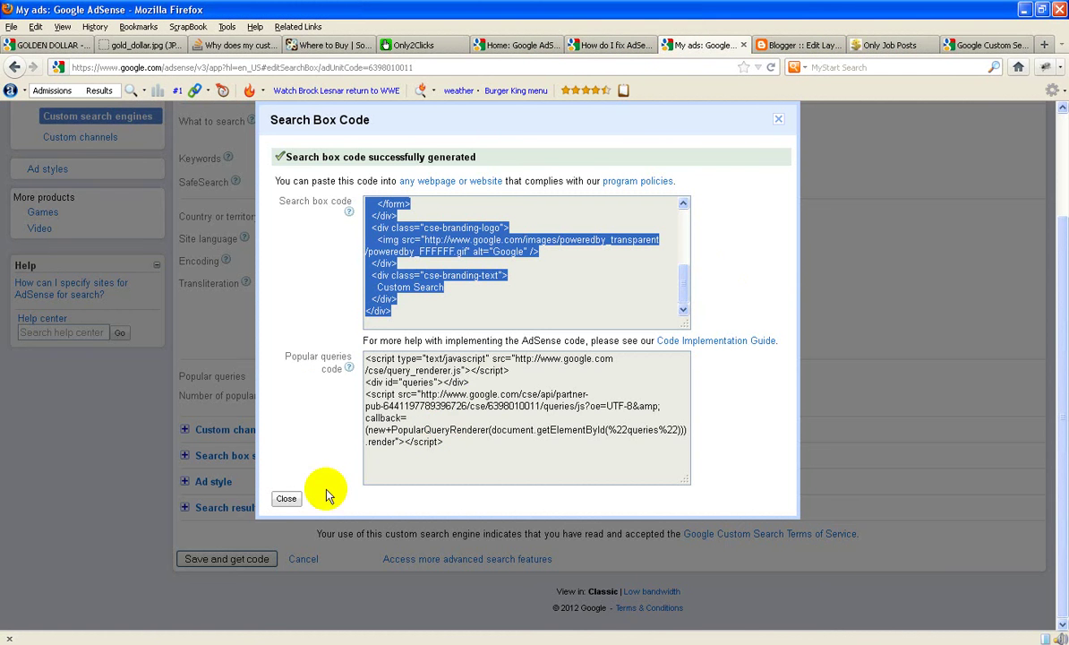
{"action": "left_click", "coordinate": [284, 500]}
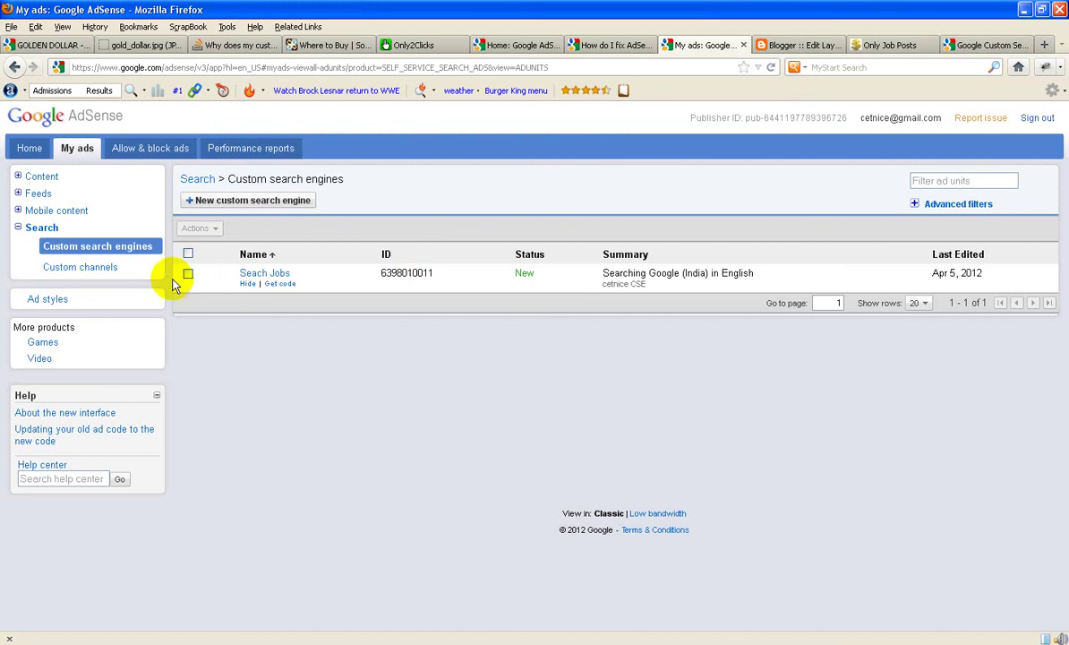
{"action": "left_click", "coordinate": [188, 276]}
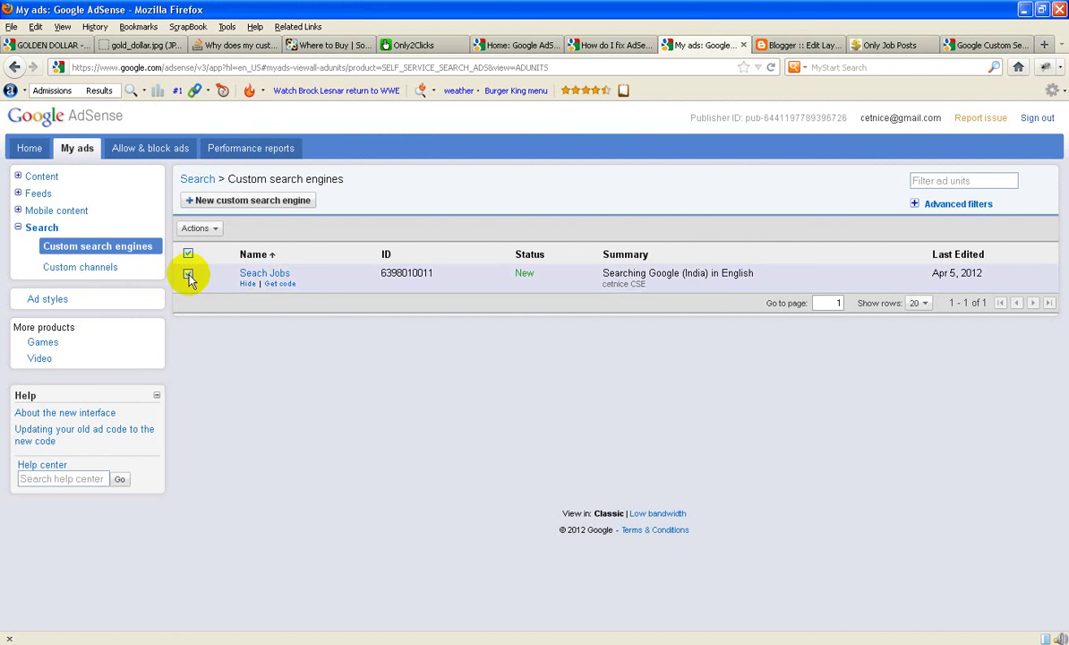
{"action": "left_click", "coordinate": [260, 278]}
{"action": "scroll", "coordinate": [673, 445], "scroll_direction": "down", "scroll_amount": 3}
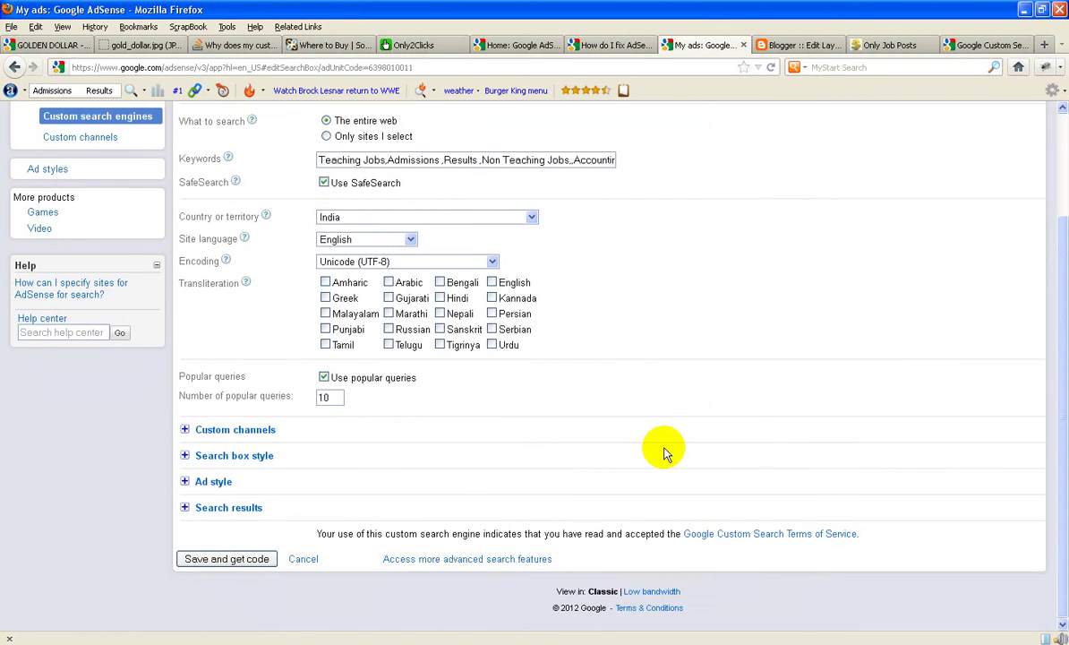
{"action": "scroll", "coordinate": [664, 452], "scroll_direction": "up", "scroll_amount": 3}
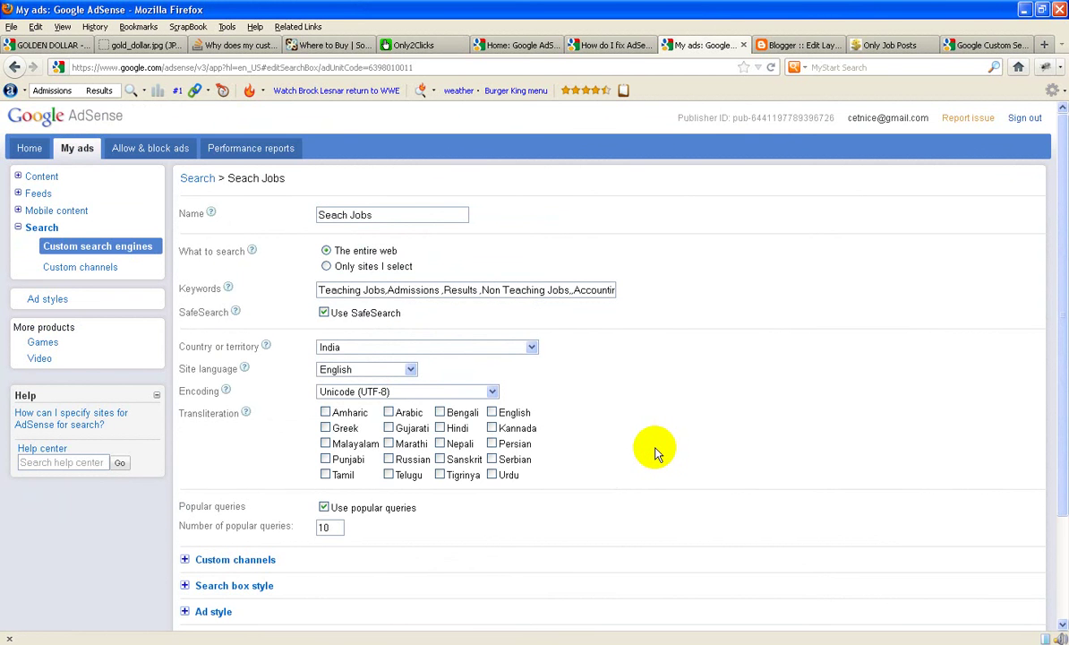
Set the search box style to the black Google logo next to the search box, then save and copy the new search box code
{"action": "left_click", "coordinate": [234, 585]}
{"action": "scroll", "coordinate": [497, 564], "scroll_direction": "down", "scroll_amount": 3}
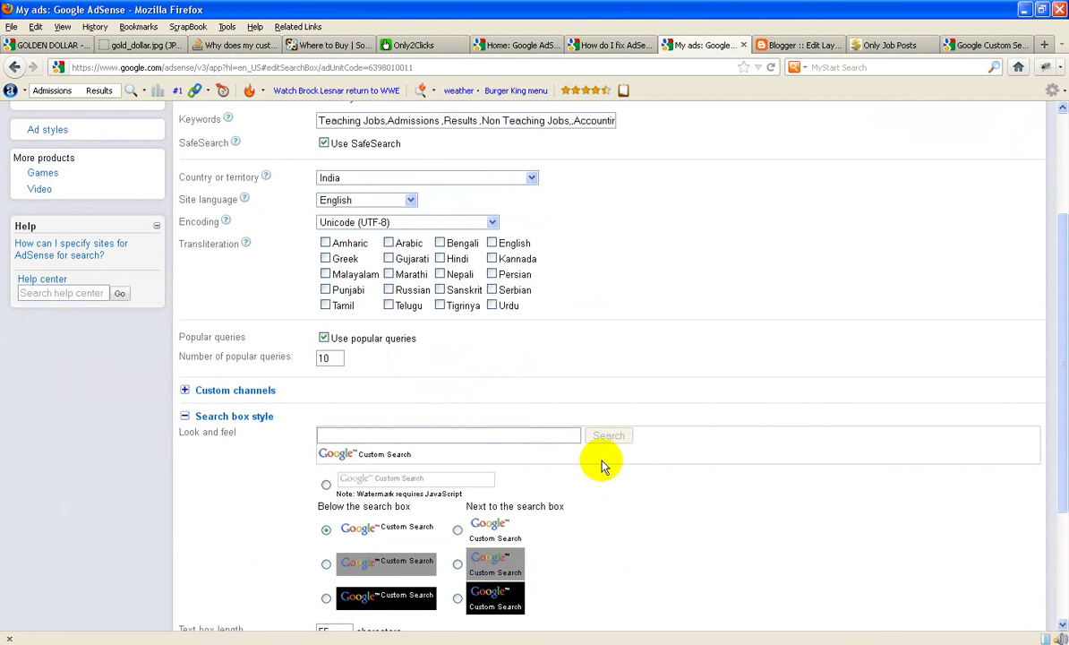
{"action": "scroll", "coordinate": [605, 468], "scroll_direction": "down", "scroll_amount": 2}
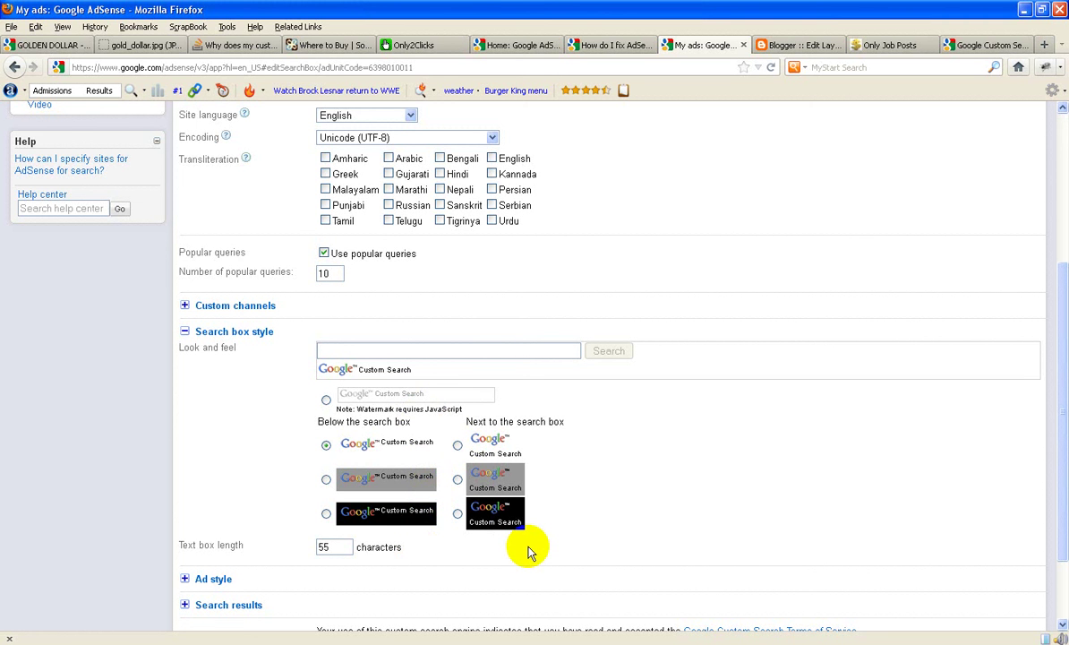
{"action": "left_click", "coordinate": [185, 305]}
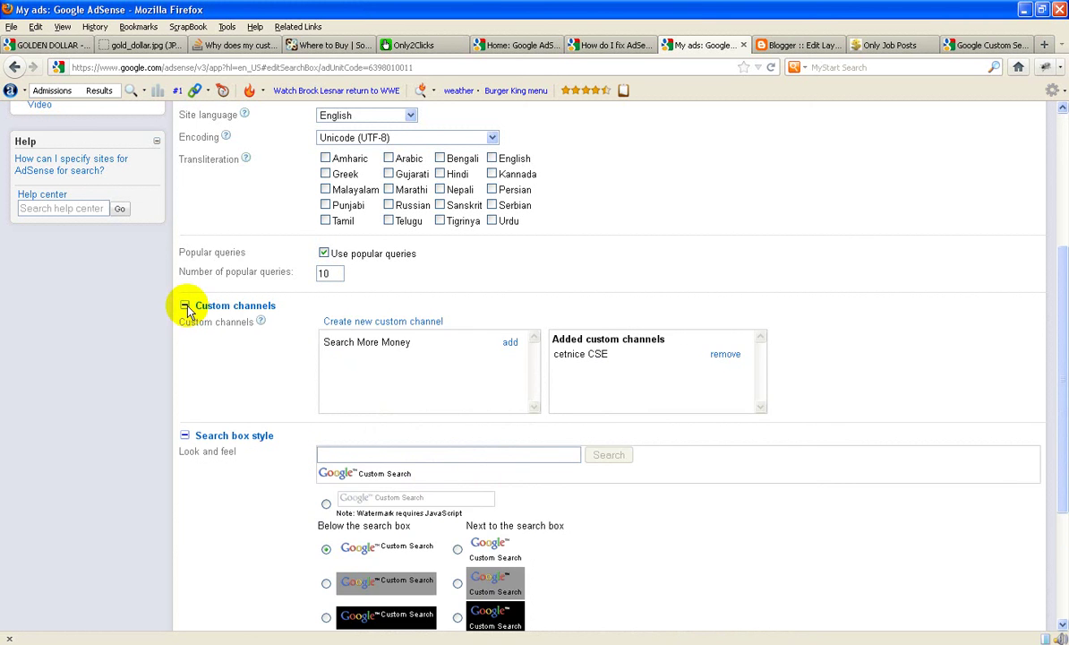
{"action": "left_click", "coordinate": [185, 305]}
{"action": "scroll", "coordinate": [624, 494], "scroll_direction": "down", "scroll_amount": 3}
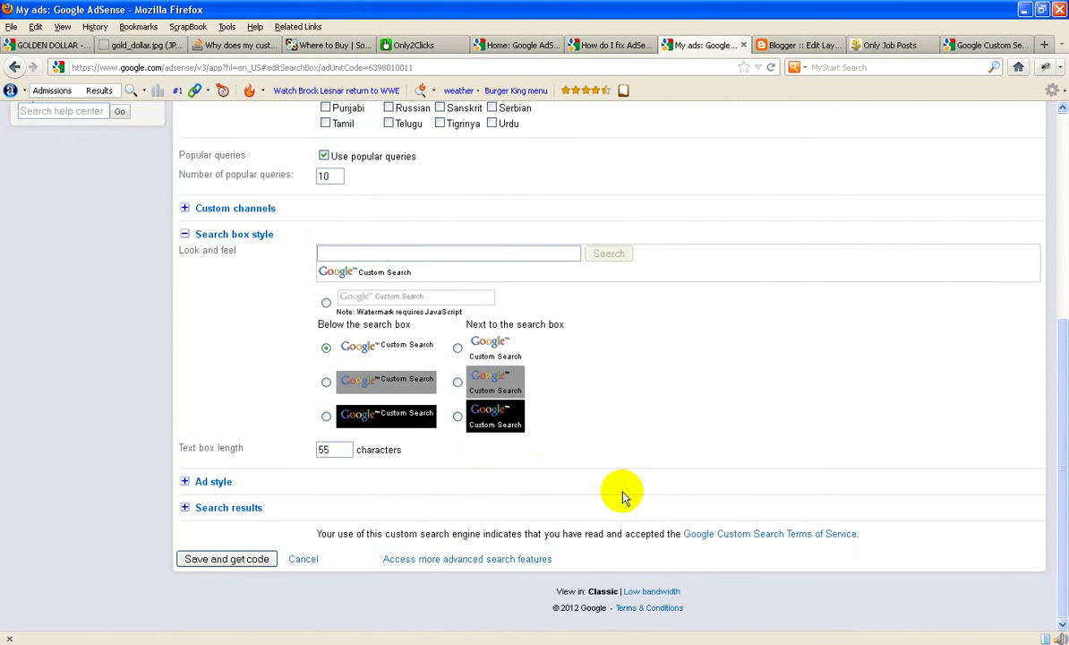
{"action": "left_click", "coordinate": [458, 417]}
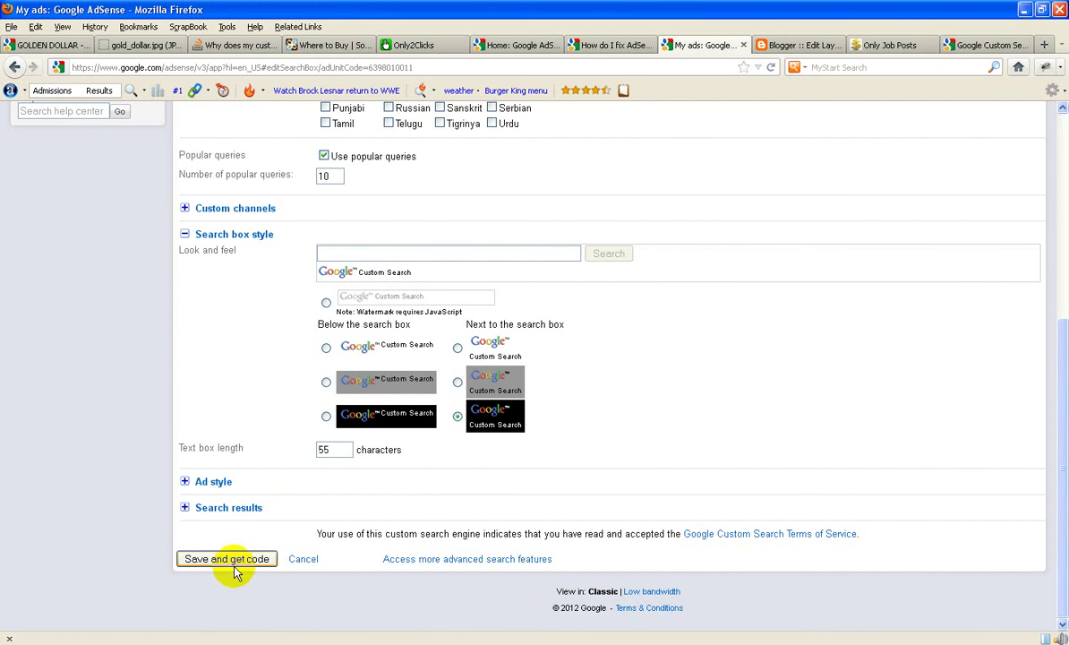
{"action": "left_click", "coordinate": [234, 565]}
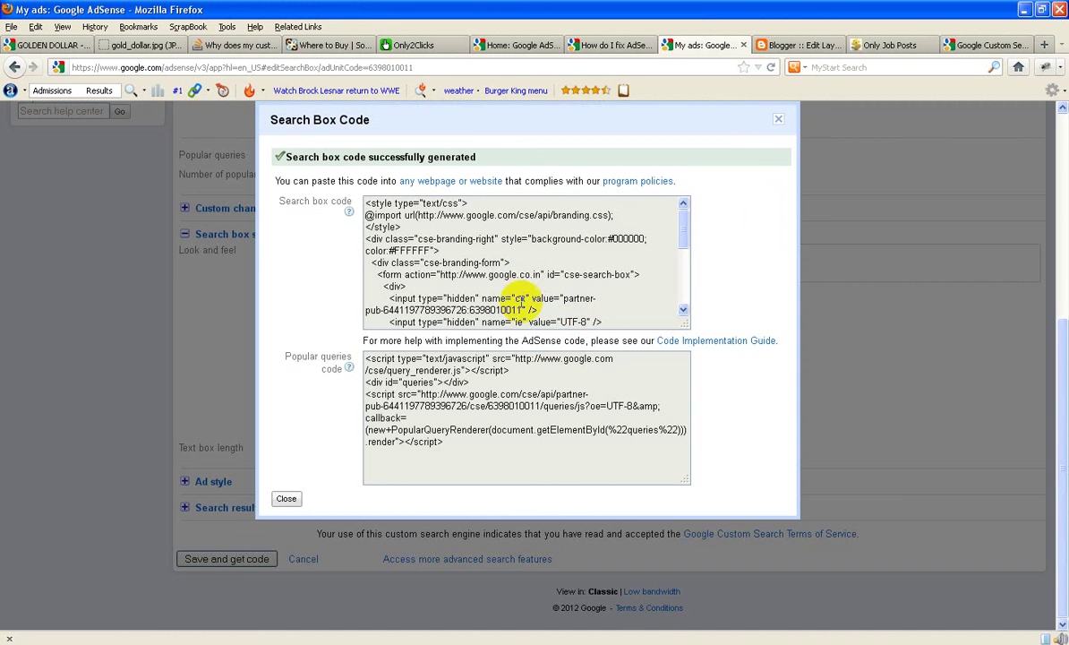
{"action": "left_click", "coordinate": [521, 287]}
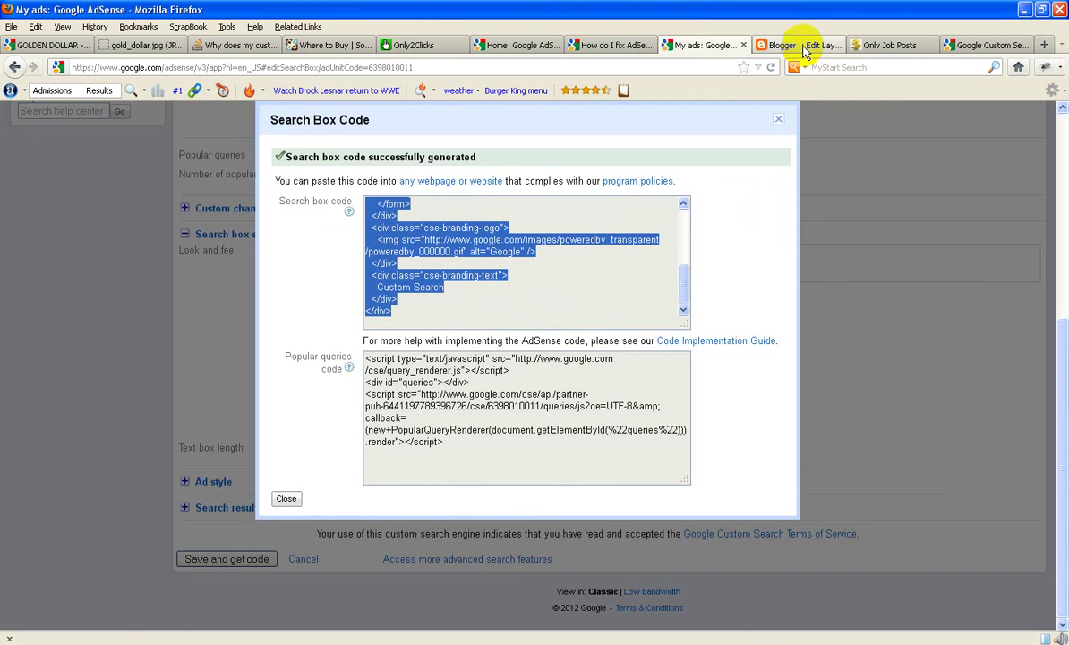
Switch to Blogger, replace the cse gadget's content with the copied black-style code, save it and refresh the blog to check it
{"action": "left_click", "coordinate": [763, 45]}
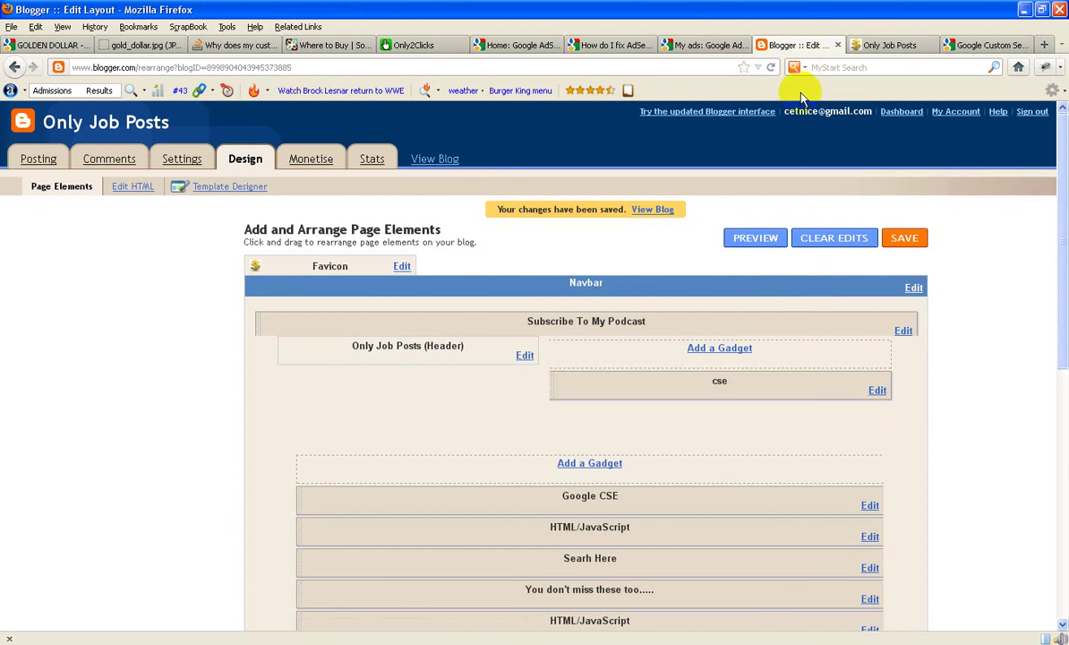
{"action": "left_click", "coordinate": [878, 392]}
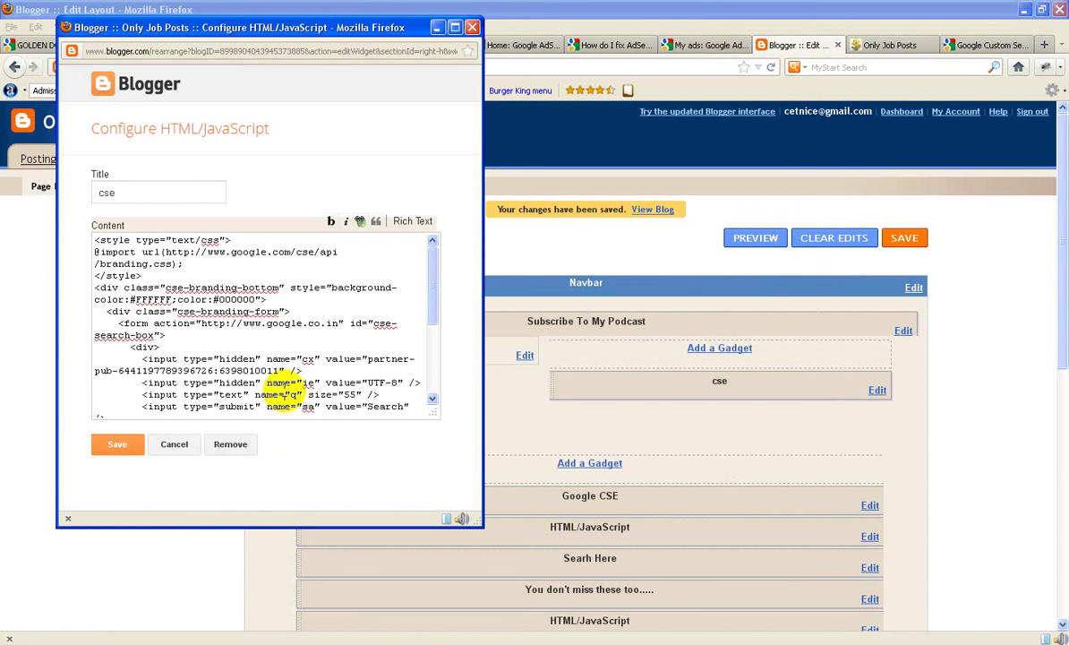
{"action": "key", "text": "ctrl+a"}
{"action": "key", "text": "ctrl+v"}
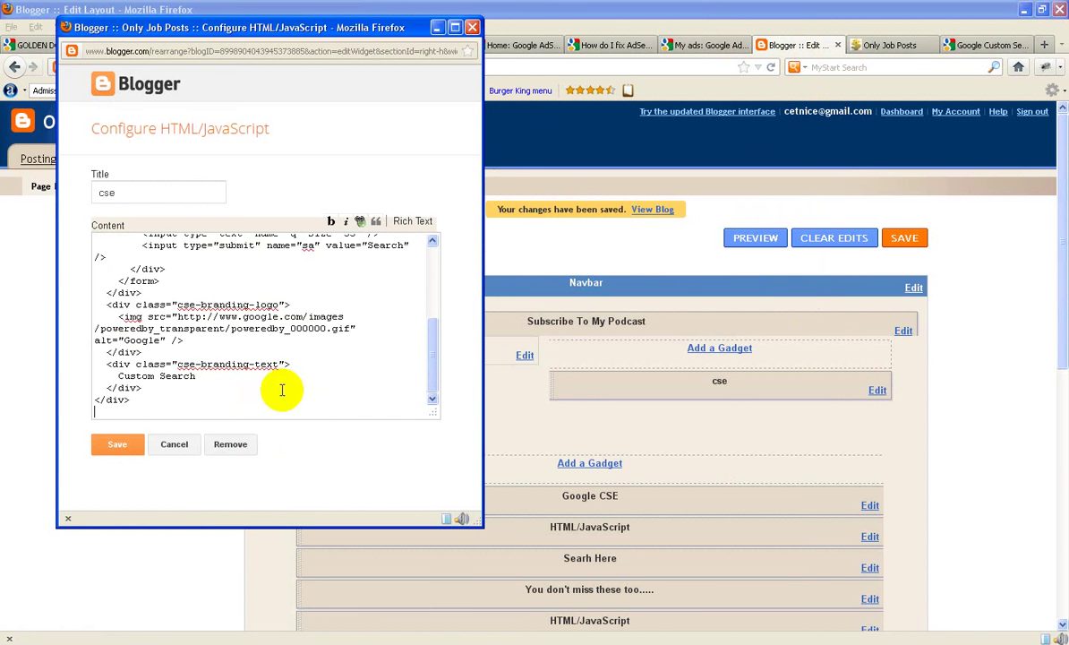
{"action": "left_click", "coordinate": [118, 445]}
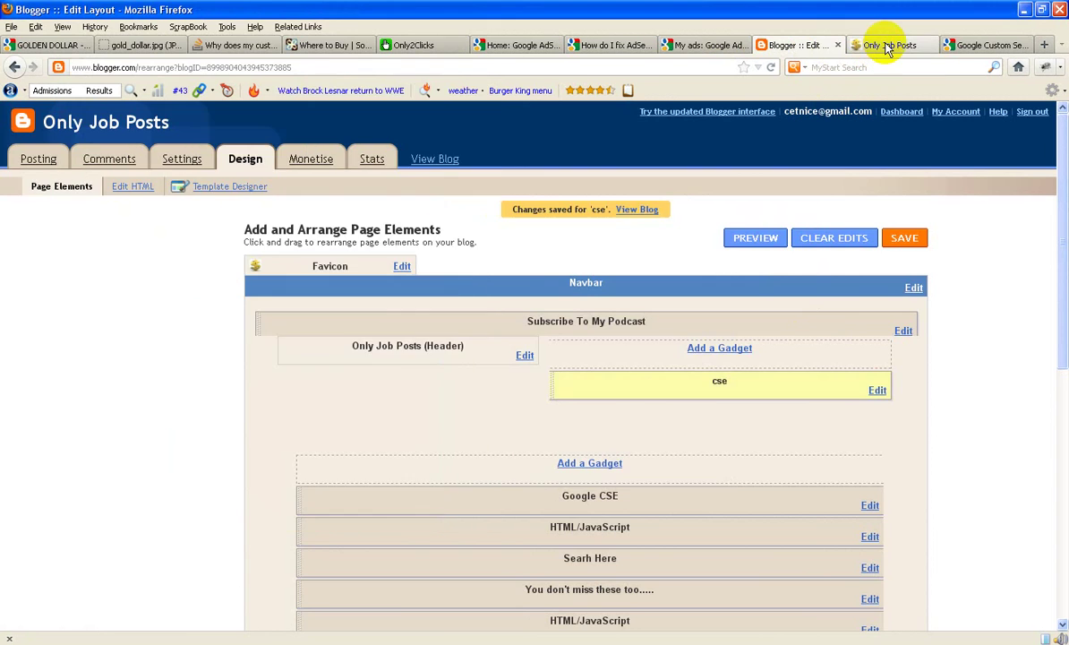
{"action": "left_click", "coordinate": [887, 42]}
{"action": "left_click", "coordinate": [770, 68]}
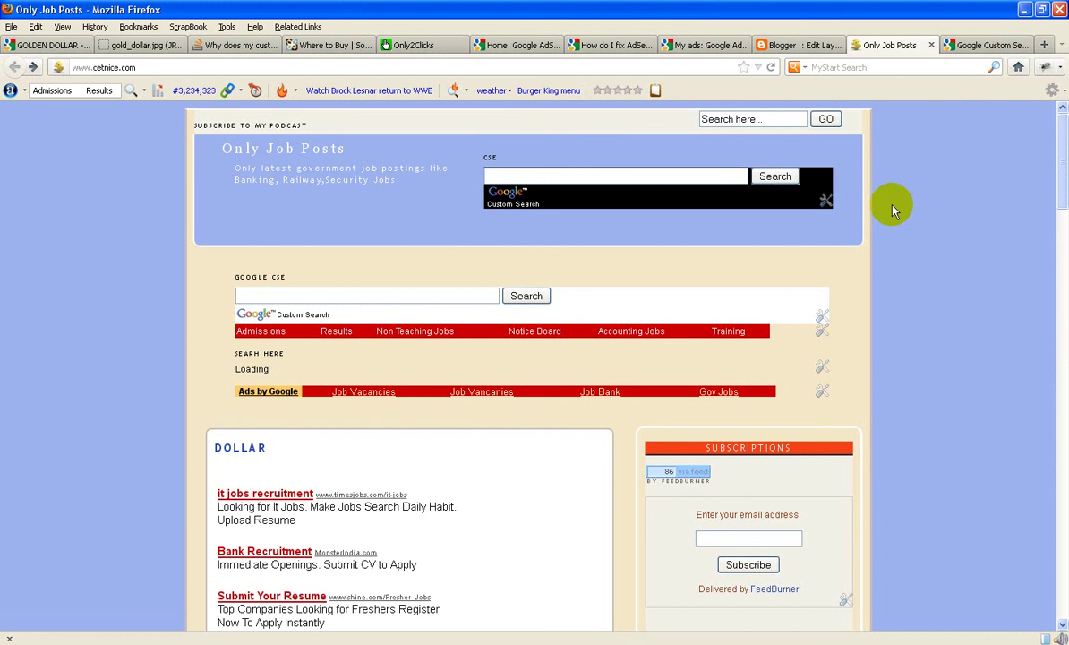
Return to AdSense, close the generated code and reopen the Seach Jobs search engine's settings
{"action": "left_click", "coordinate": [709, 48]}
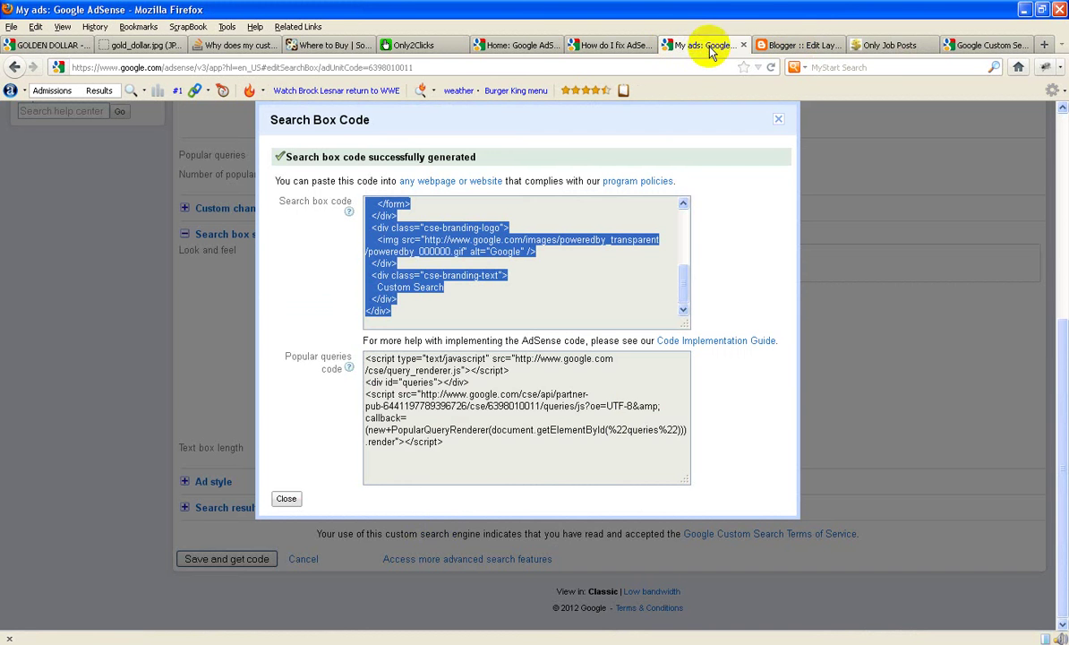
{"action": "left_click", "coordinate": [285, 499]}
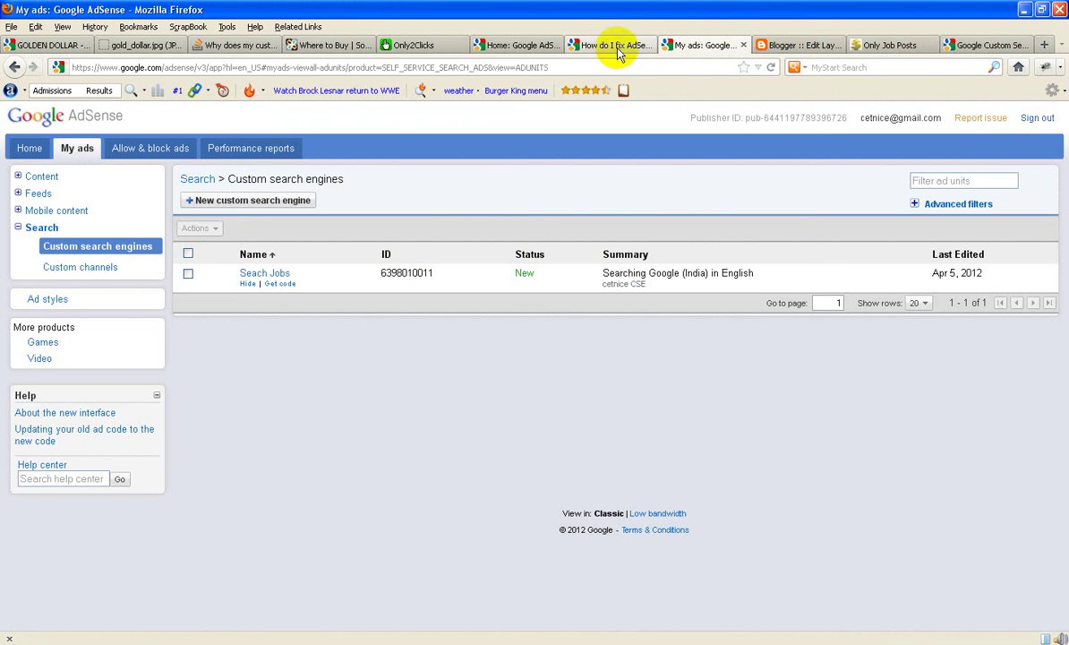
{"action": "left_click", "coordinate": [187, 276]}
{"action": "left_click", "coordinate": [261, 273]}
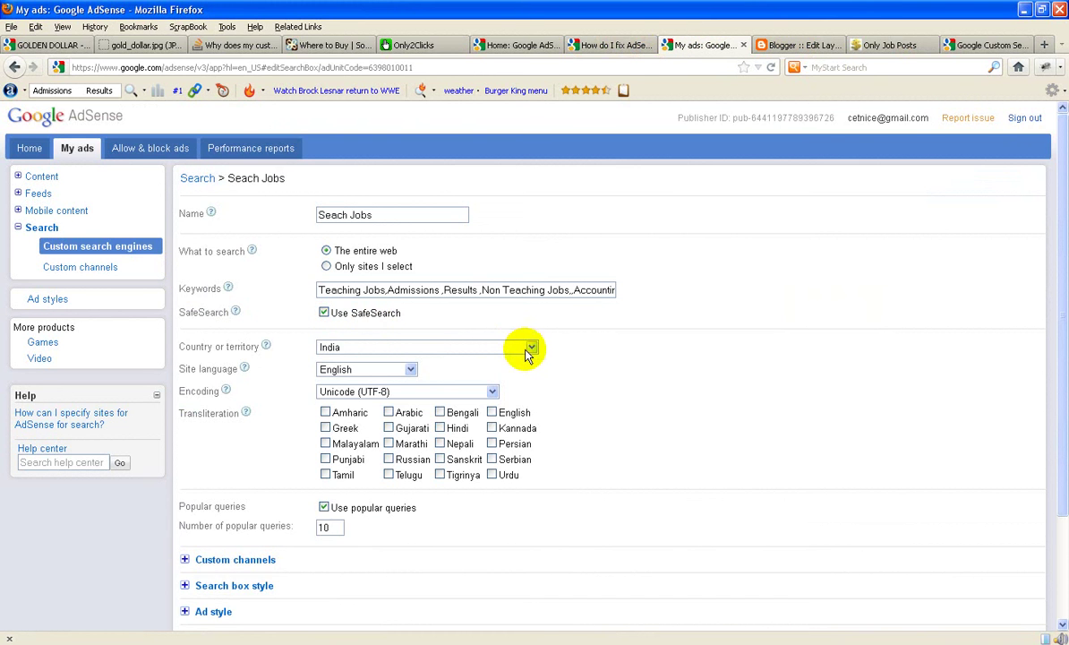
{"action": "scroll", "coordinate": [502, 349], "scroll_direction": "down", "scroll_amount": 3}
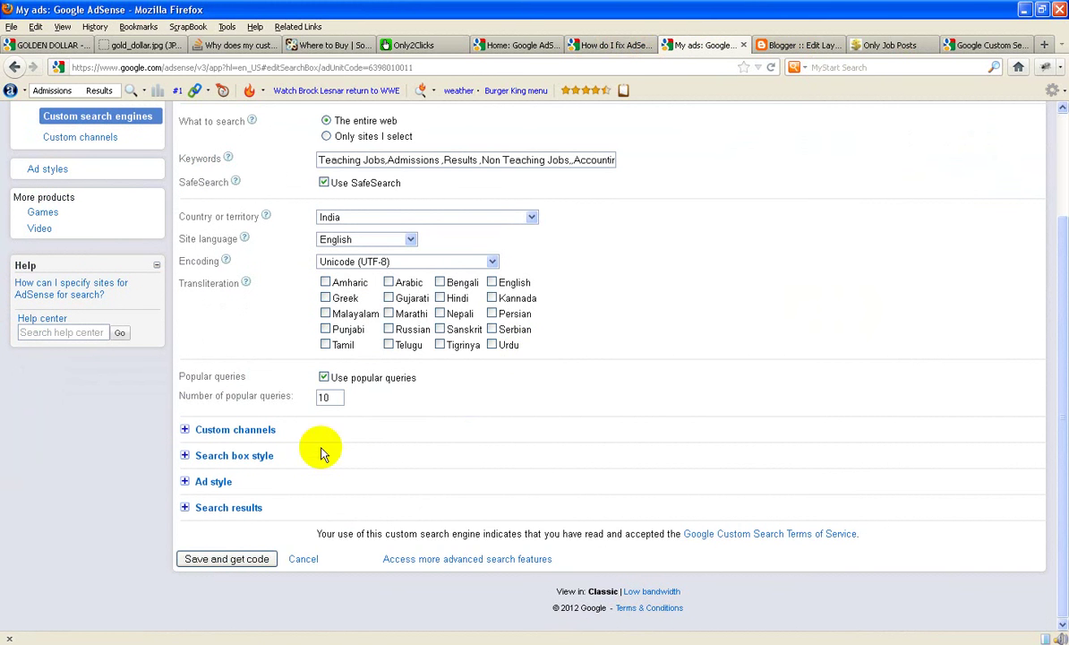
Change the search box style to the white Google logo next to the search box, then save and copy the new search box code
{"action": "left_click", "coordinate": [189, 456]}
{"action": "scroll", "coordinate": [556, 457], "scroll_direction": "down", "scroll_amount": 2}
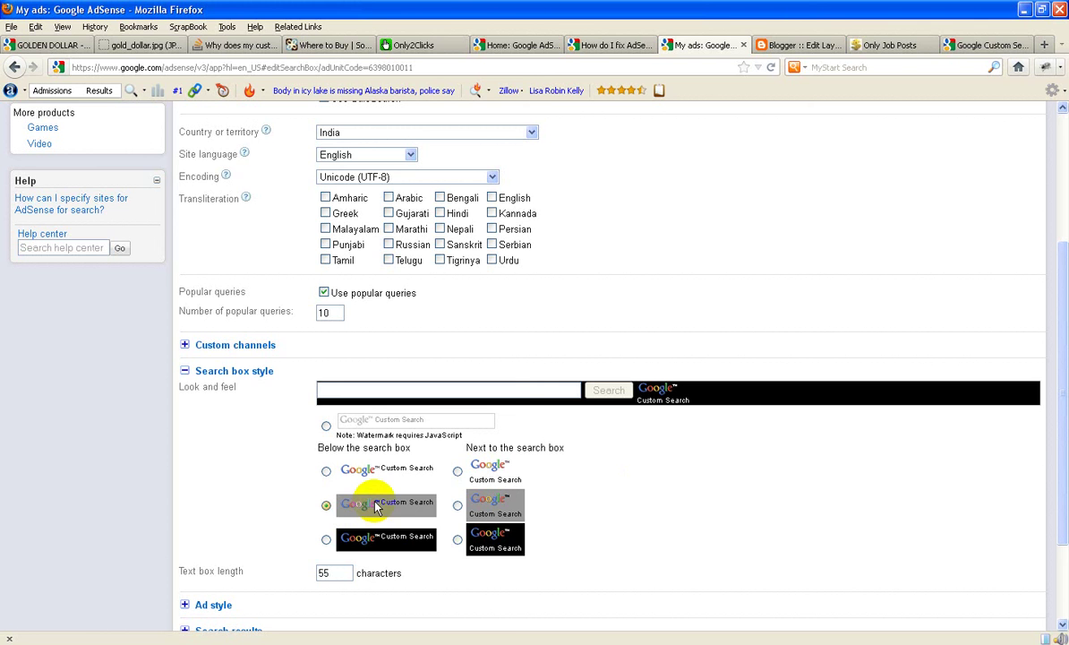
{"action": "left_click", "coordinate": [457, 471]}
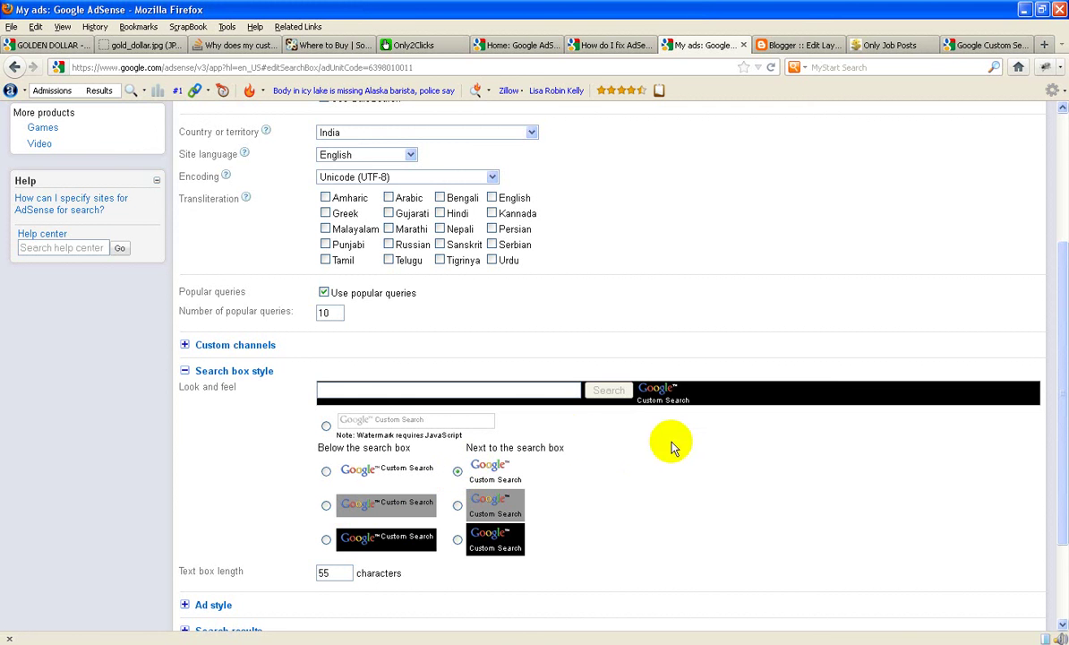
{"action": "scroll", "coordinate": [676, 444], "scroll_direction": "down", "scroll_amount": 3}
{"action": "left_click", "coordinate": [230, 558]}
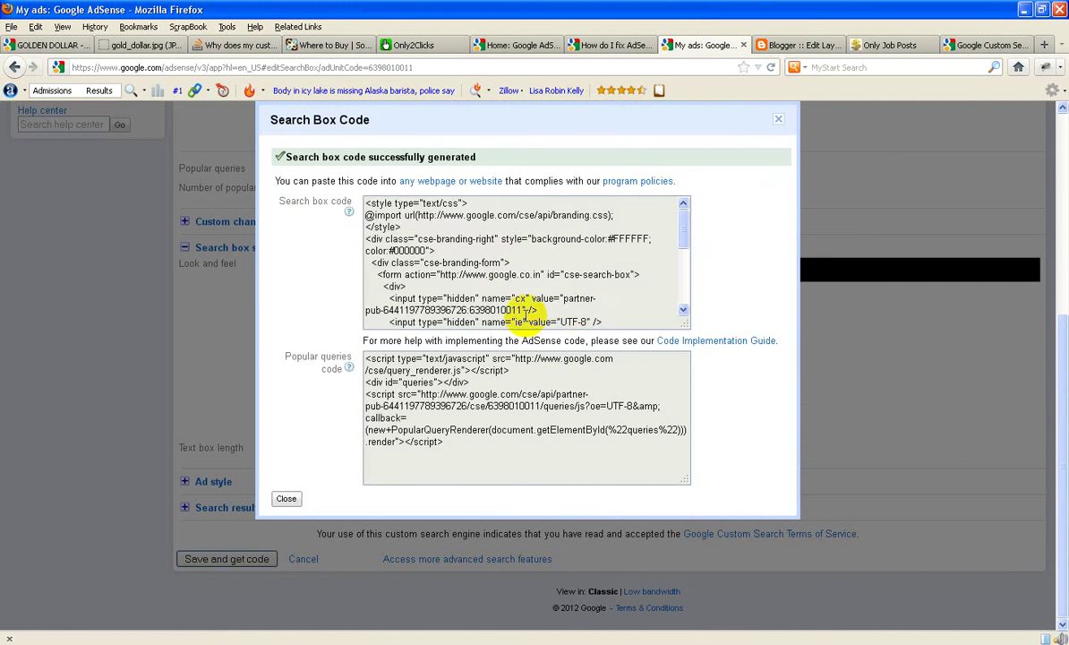
{"action": "left_click", "coordinate": [520, 283]}
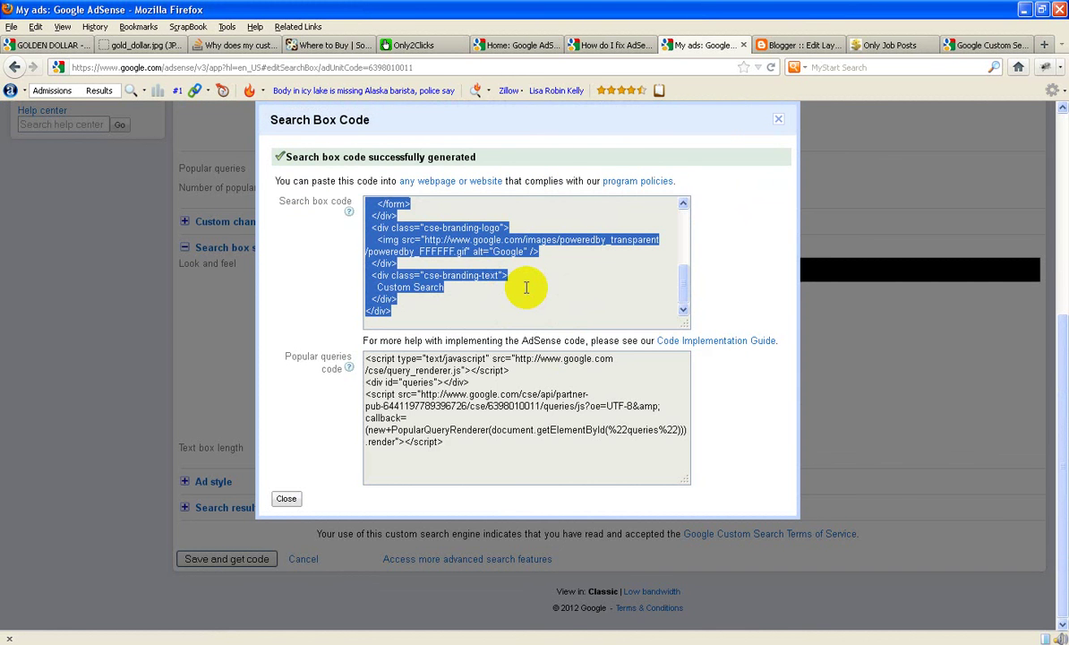
Switch to Blogger, replace the cse gadget's content with the white-style code, save it and refresh the blog to check it
{"action": "left_click", "coordinate": [766, 46]}
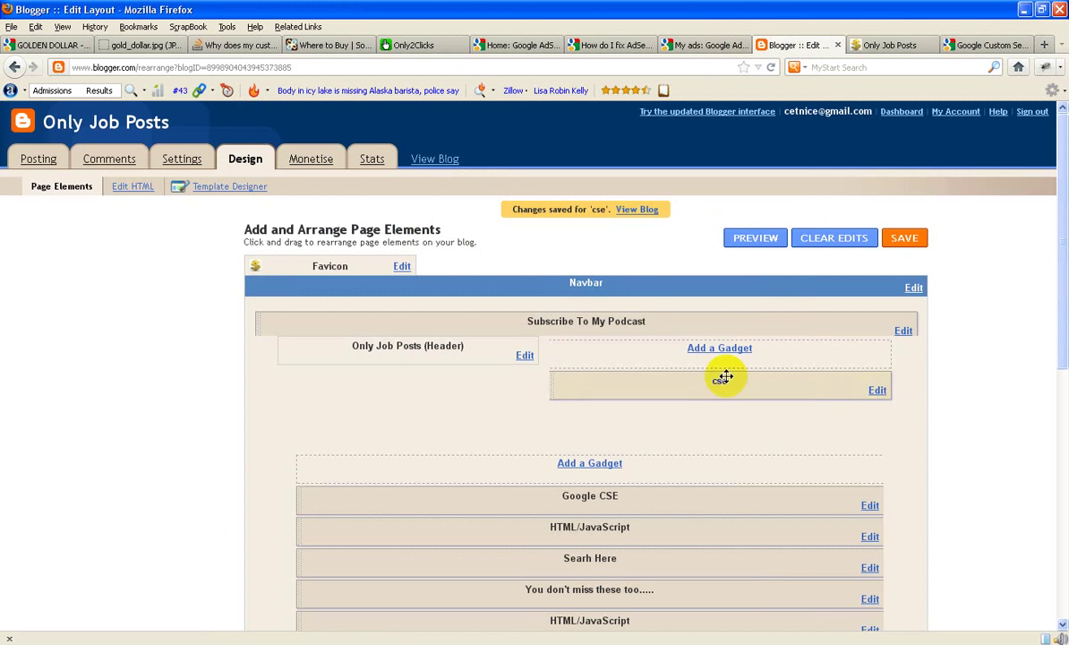
{"action": "left_click", "coordinate": [878, 391]}
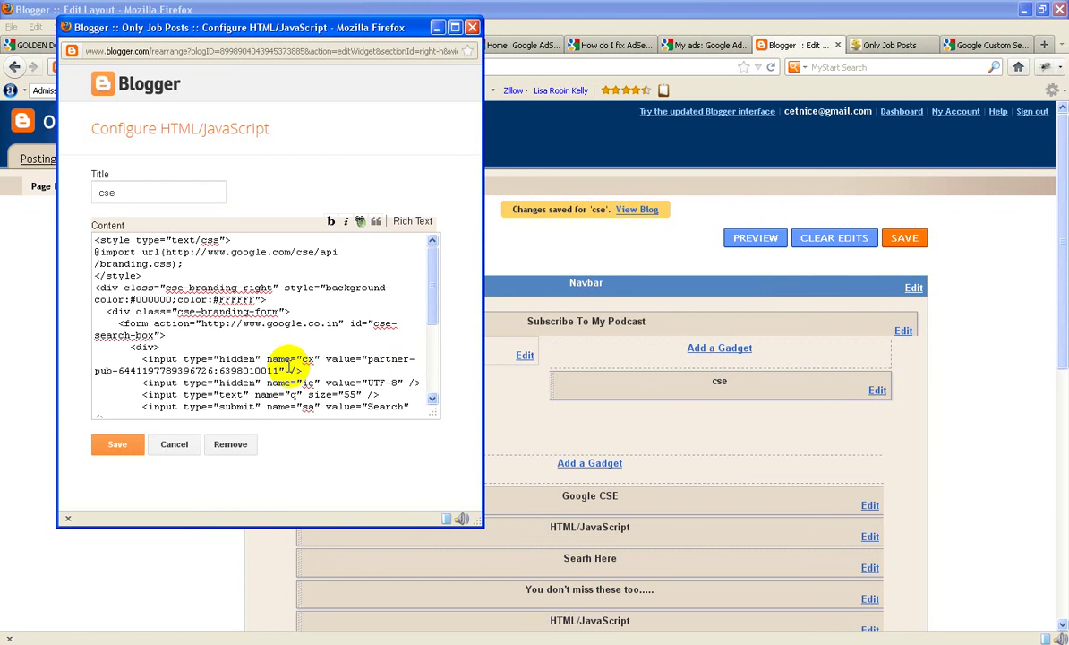
{"action": "key", "text": "ctrl+a"}
{"action": "key", "text": "ctrl+v"}
{"action": "left_click", "coordinate": [118, 445]}
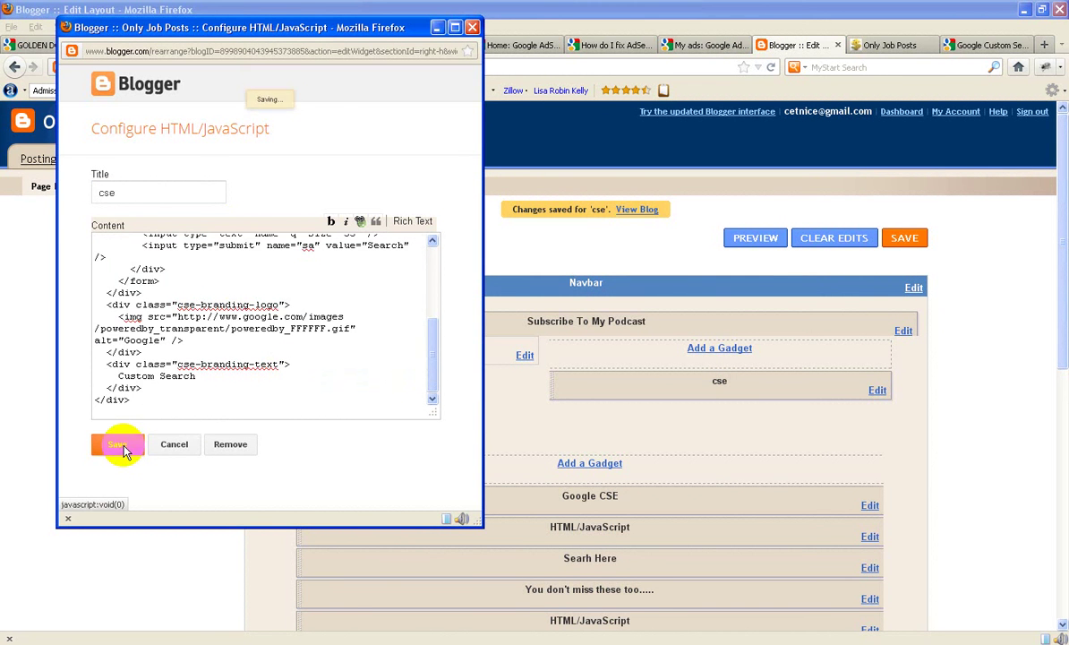
{"action": "left_click", "coordinate": [876, 52]}
{"action": "left_click", "coordinate": [769, 68]}
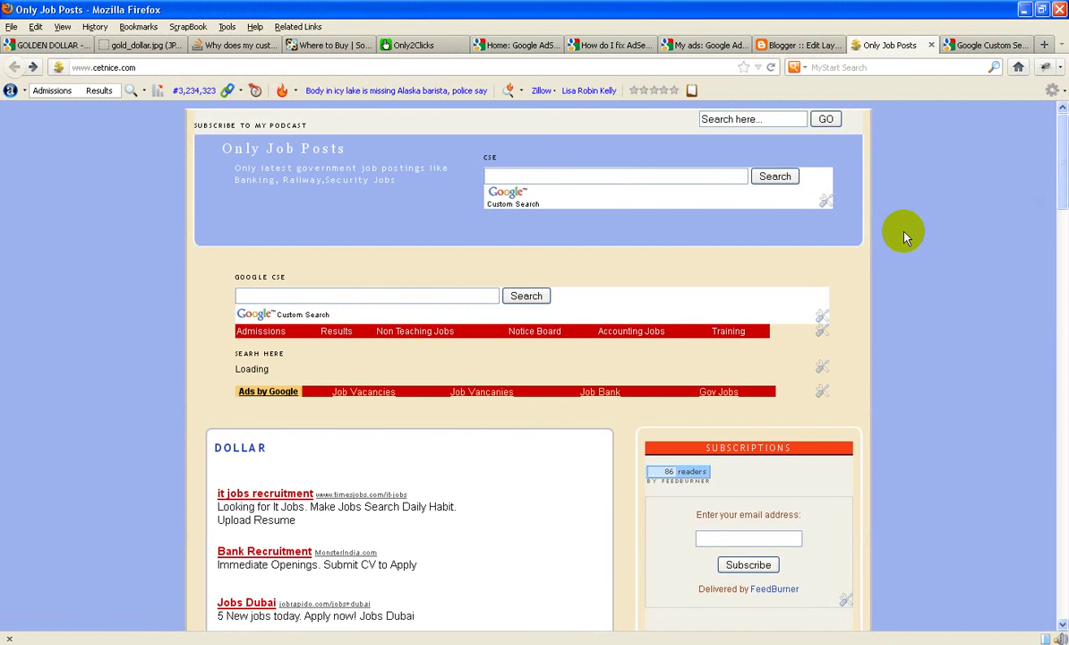
Switch to Blogger, remove the Searh Here gadget from the page layout and refresh the blog to check it
{"action": "left_click", "coordinate": [794, 46]}
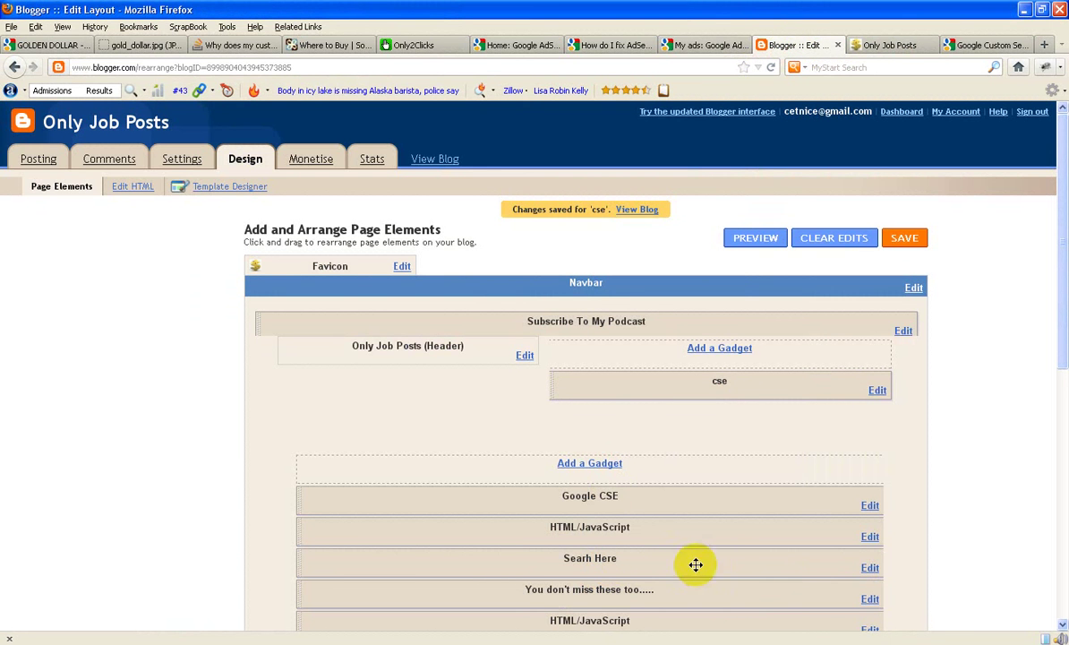
{"action": "left_click", "coordinate": [869, 569]}
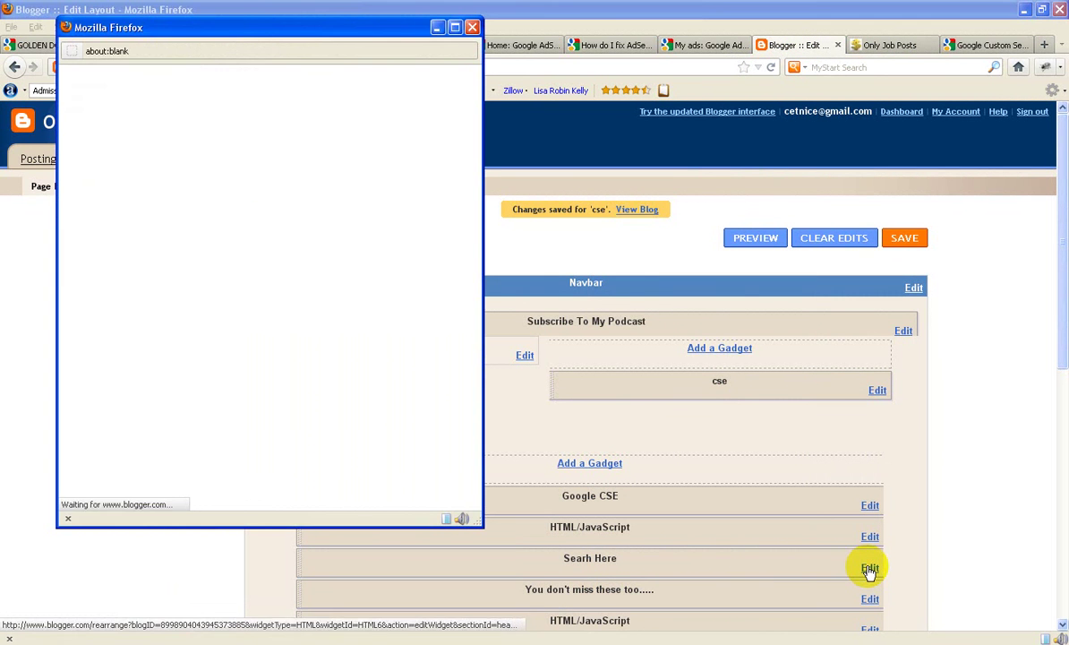
{"action": "left_click", "coordinate": [231, 445]}
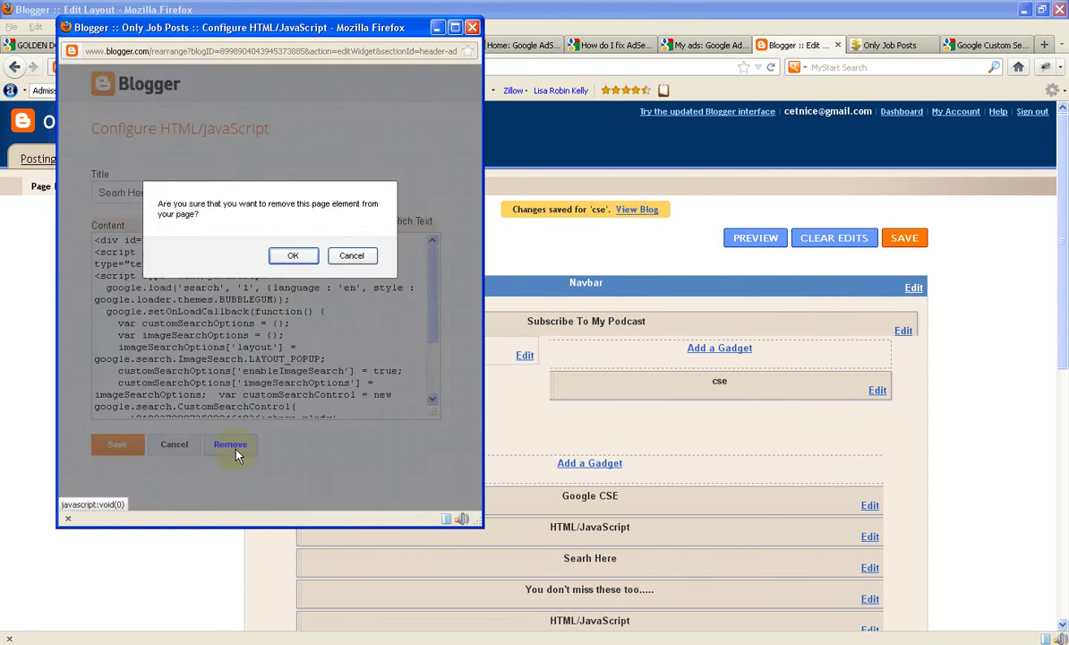
{"action": "left_click", "coordinate": [283, 255]}
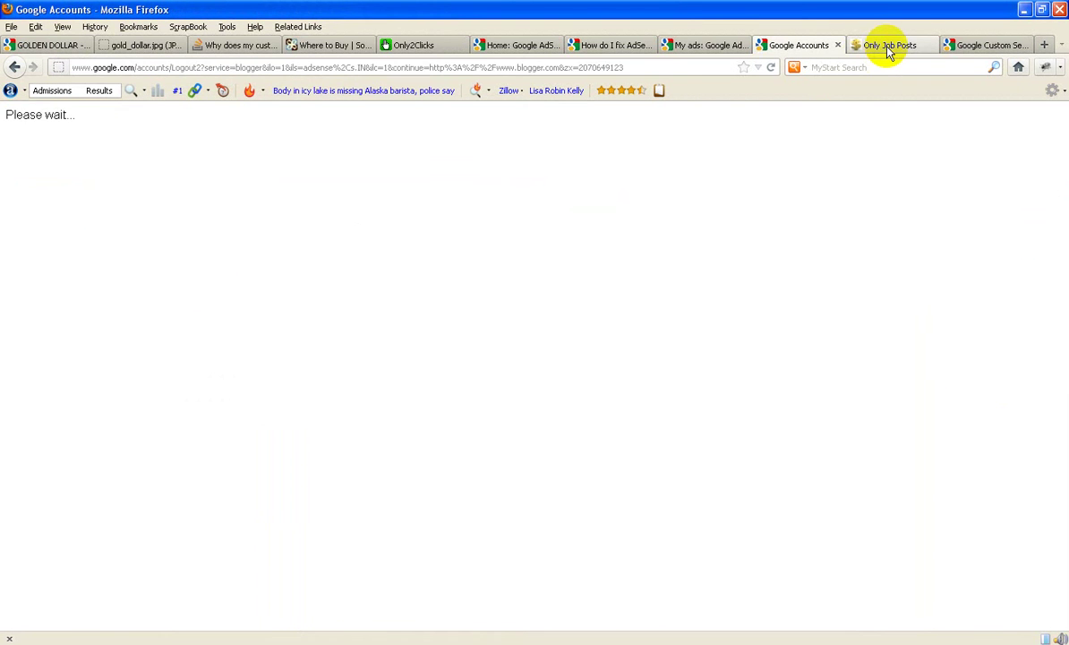
{"action": "left_click", "coordinate": [888, 47]}
{"action": "left_click", "coordinate": [771, 75]}
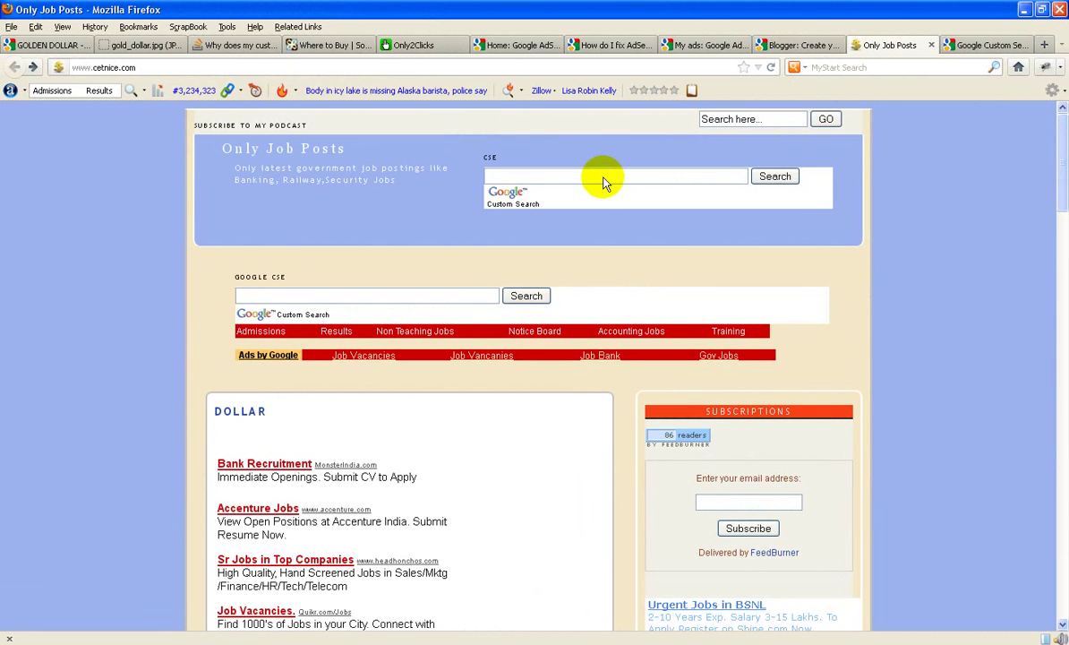
Test the header search box by searching for "teaching jobs" and look through the results page
{"action": "left_click", "coordinate": [603, 177]}
{"action": "type", "text": "teaching job"}
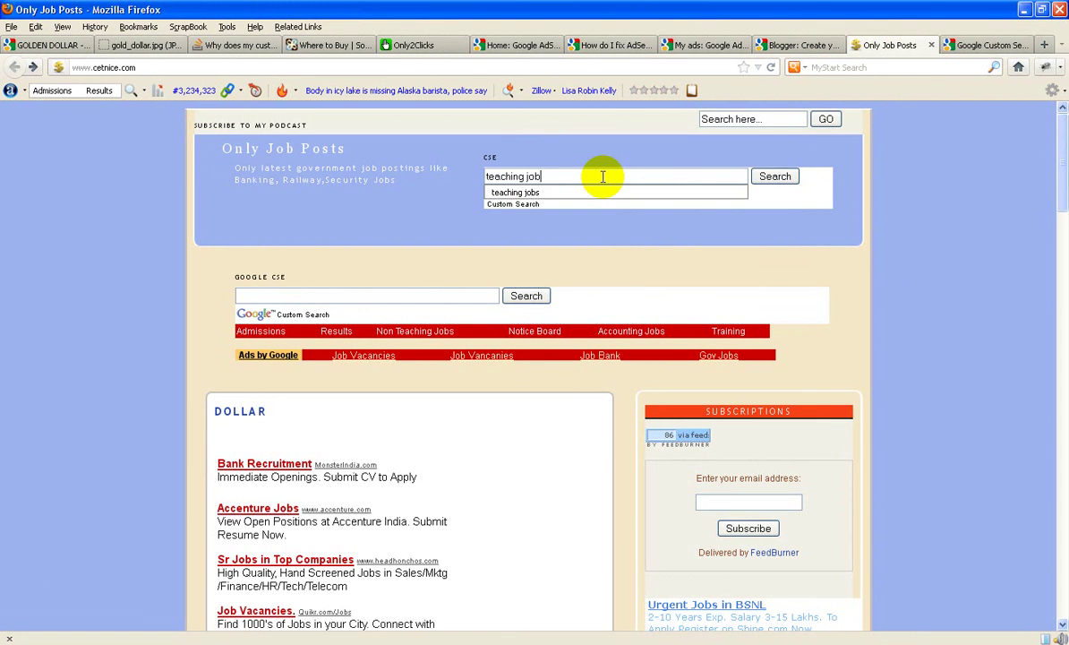
{"action": "type", "text": "s"}
{"action": "key", "text": "Return"}
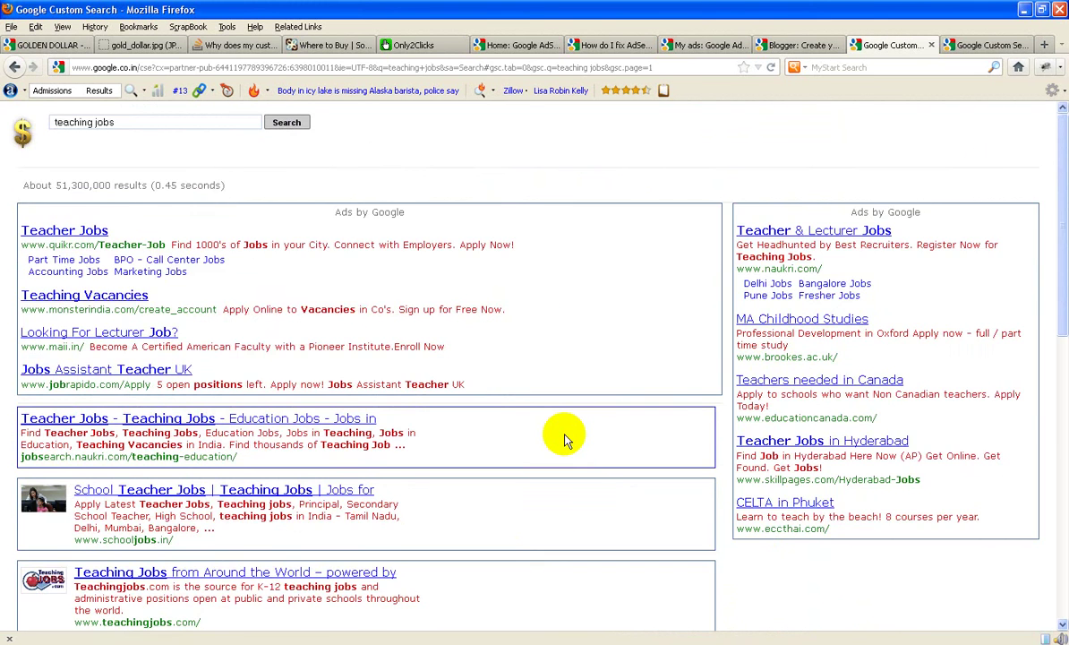
{"action": "scroll", "coordinate": [564, 434], "scroll_direction": "down", "scroll_amount": 4}
{"action": "scroll", "coordinate": [389, 483], "scroll_direction": "down", "scroll_amount": 4}
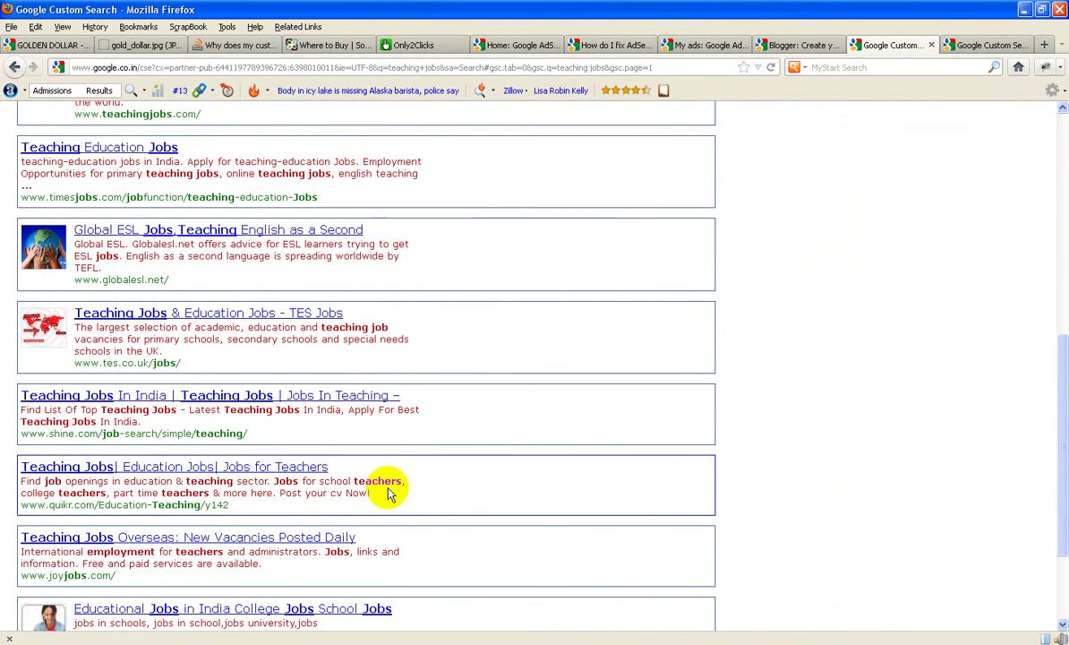
{"action": "scroll", "coordinate": [499, 465], "scroll_direction": "down", "scroll_amount": 2}
{"action": "scroll", "coordinate": [611, 466], "scroll_direction": "up", "scroll_amount": 10}
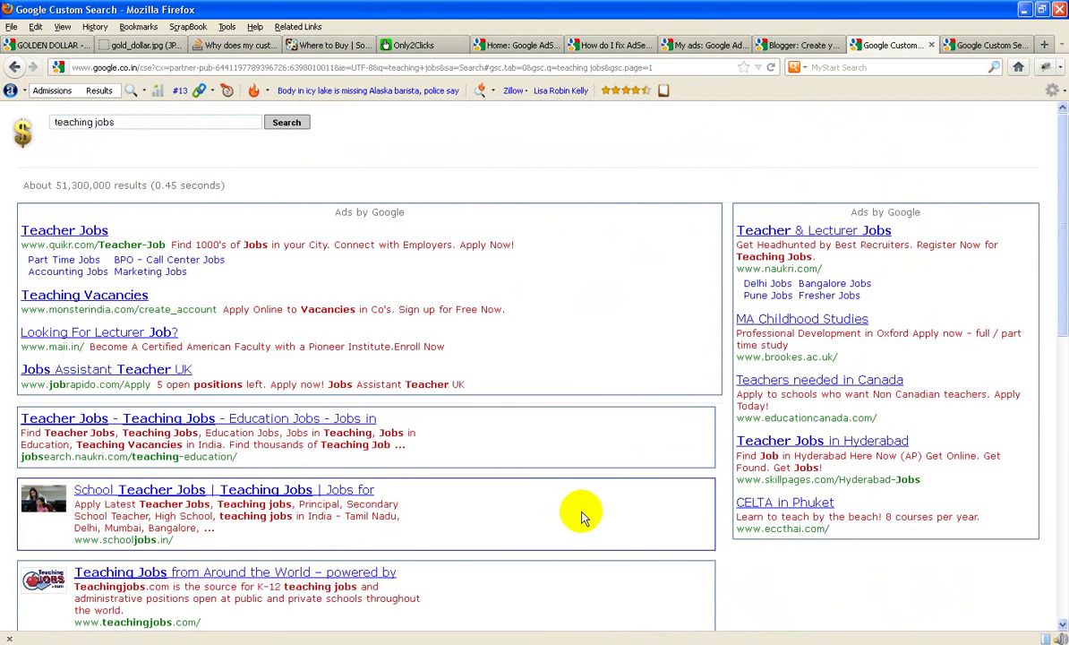
Return to AdSense, close the generated search box code and sign back in with the account's saved credentials
{"action": "left_click", "coordinate": [699, 45]}
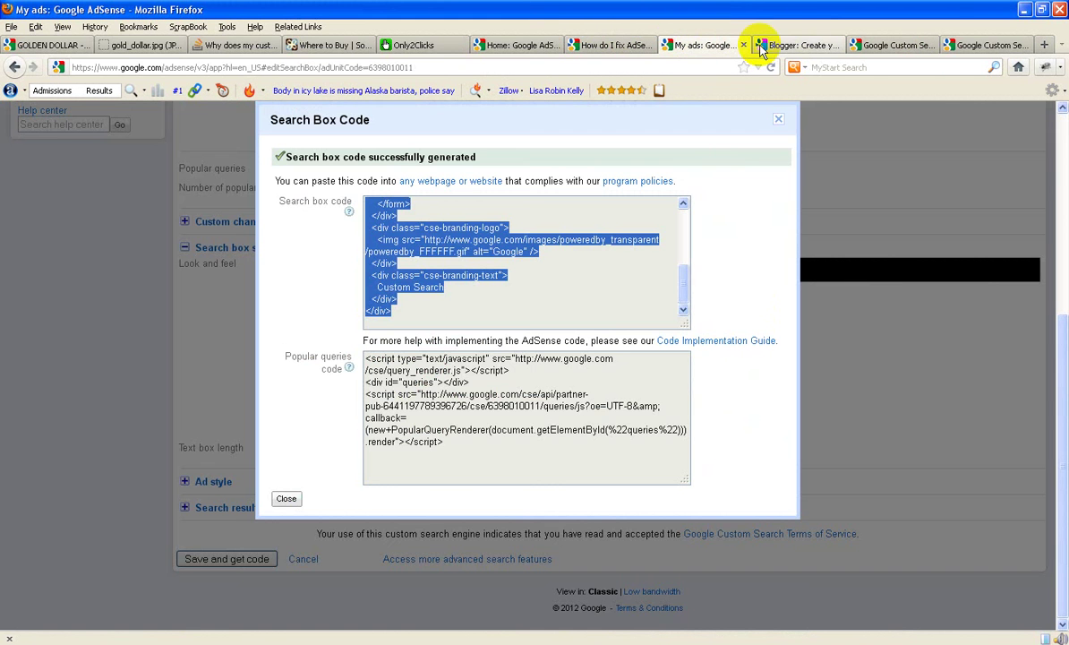
{"action": "left_click", "coordinate": [286, 499]}
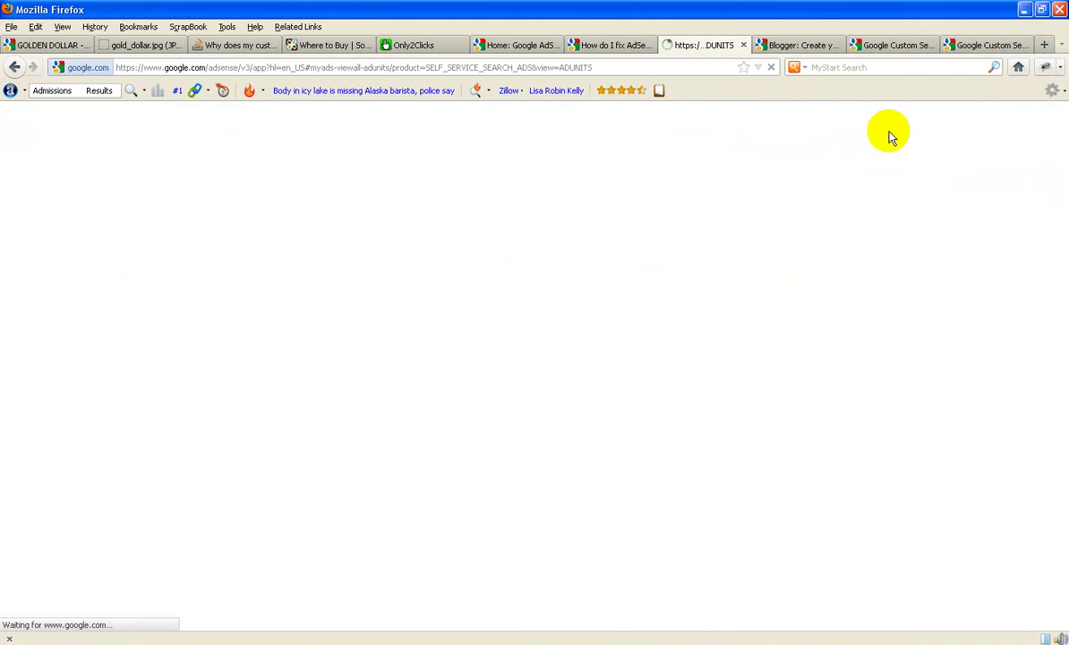
{"action": "left_click", "coordinate": [781, 259]}
{"action": "type", "text": "c"}
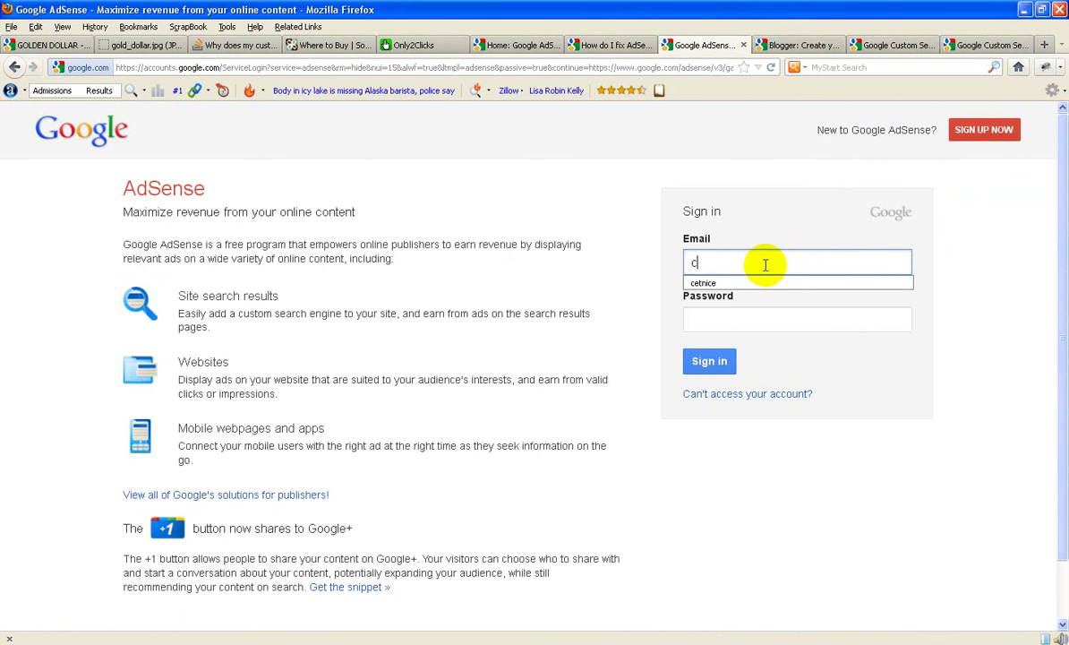
{"action": "left_click", "coordinate": [717, 284]}
{"action": "left_click", "coordinate": [706, 364]}
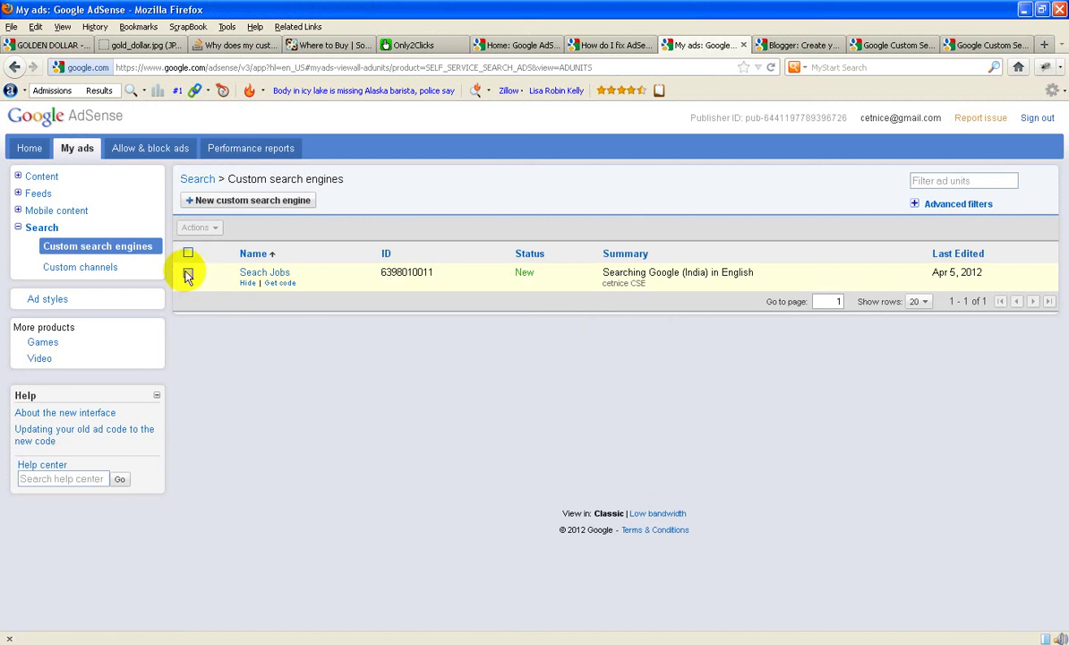
Open the Seach Jobs search engine's settings and set What to search to Only sites I select
{"action": "left_click", "coordinate": [188, 273]}
{"action": "left_click", "coordinate": [264, 273]}
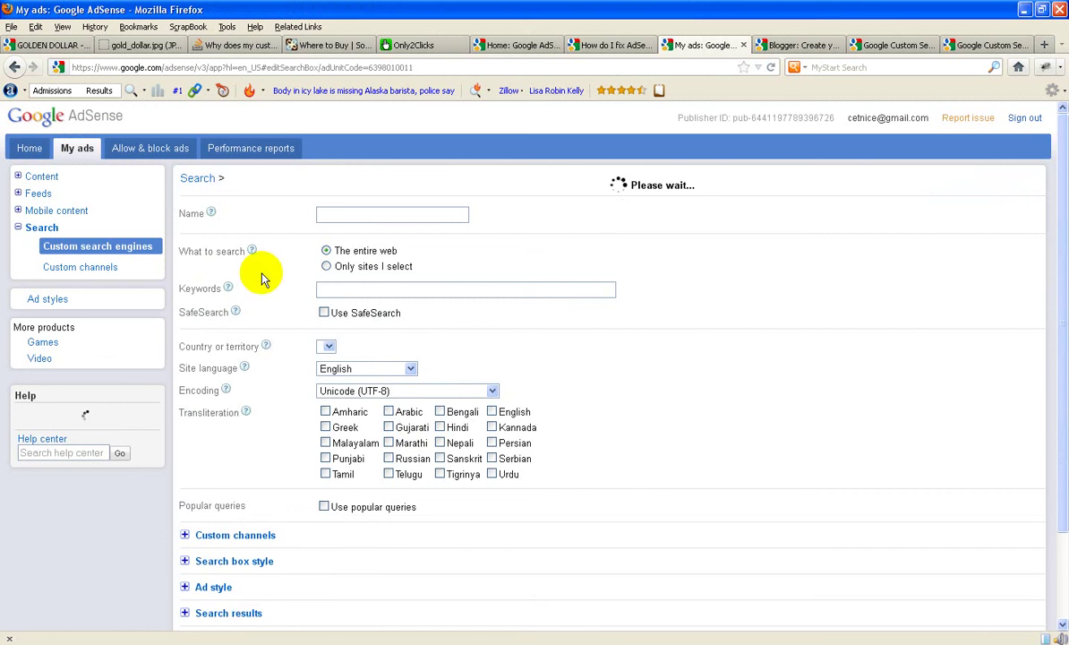
{"action": "scroll", "coordinate": [367, 484], "scroll_direction": "down", "scroll_amount": 3}
{"action": "scroll", "coordinate": [363, 430], "scroll_direction": "up", "scroll_amount": 3}
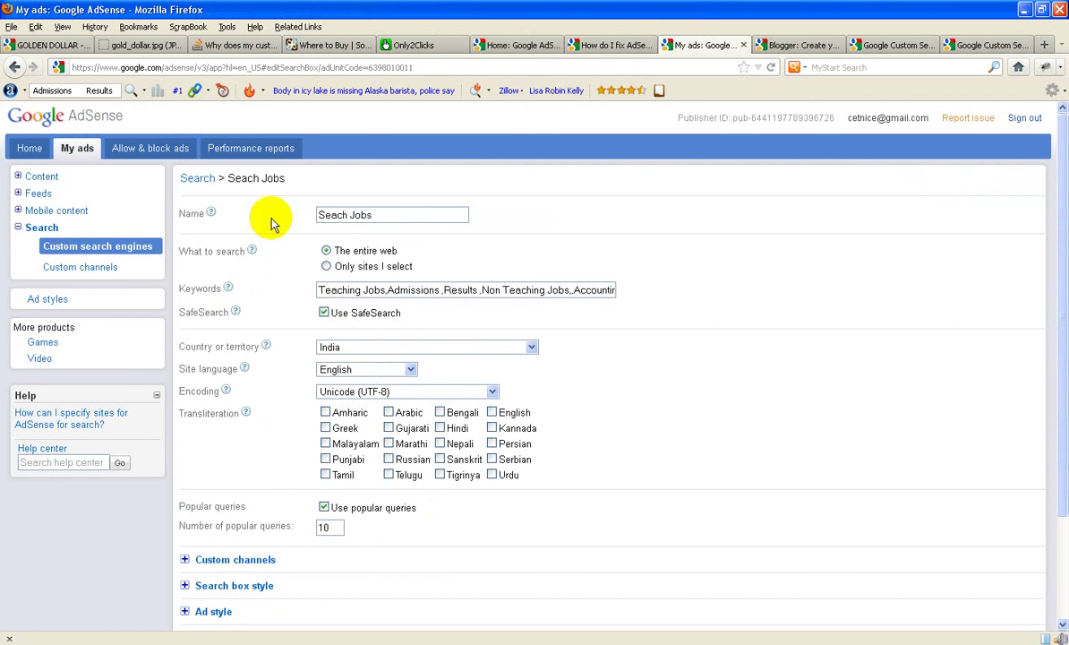
{"action": "left_click", "coordinate": [328, 267]}
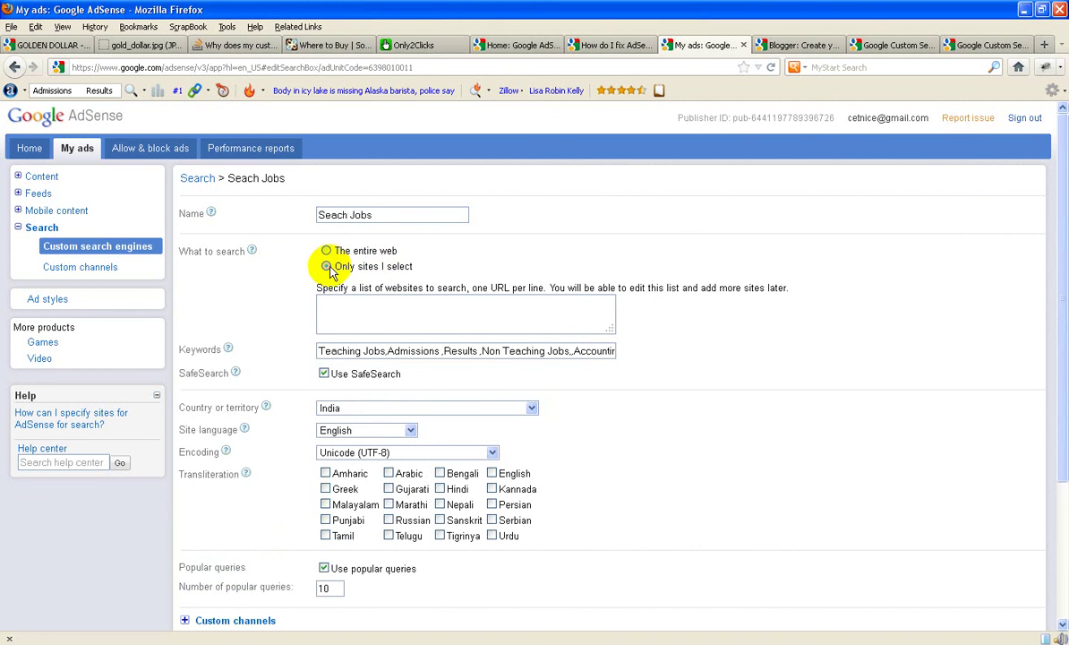
{"action": "left_click", "coordinate": [338, 314]}
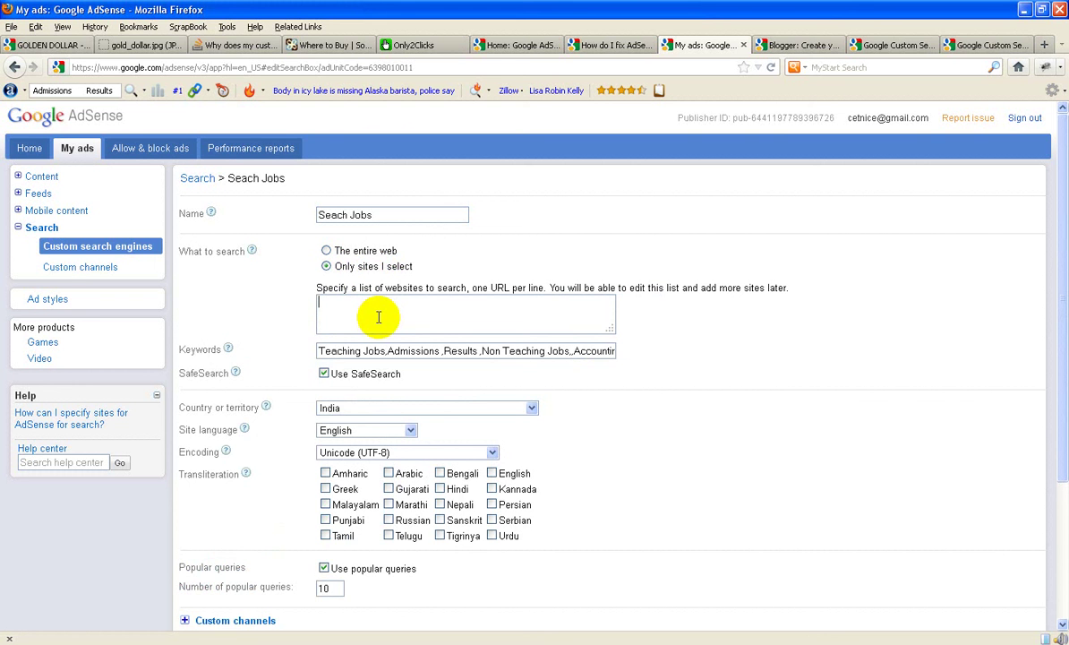
{"action": "left_click", "coordinate": [996, 46]}
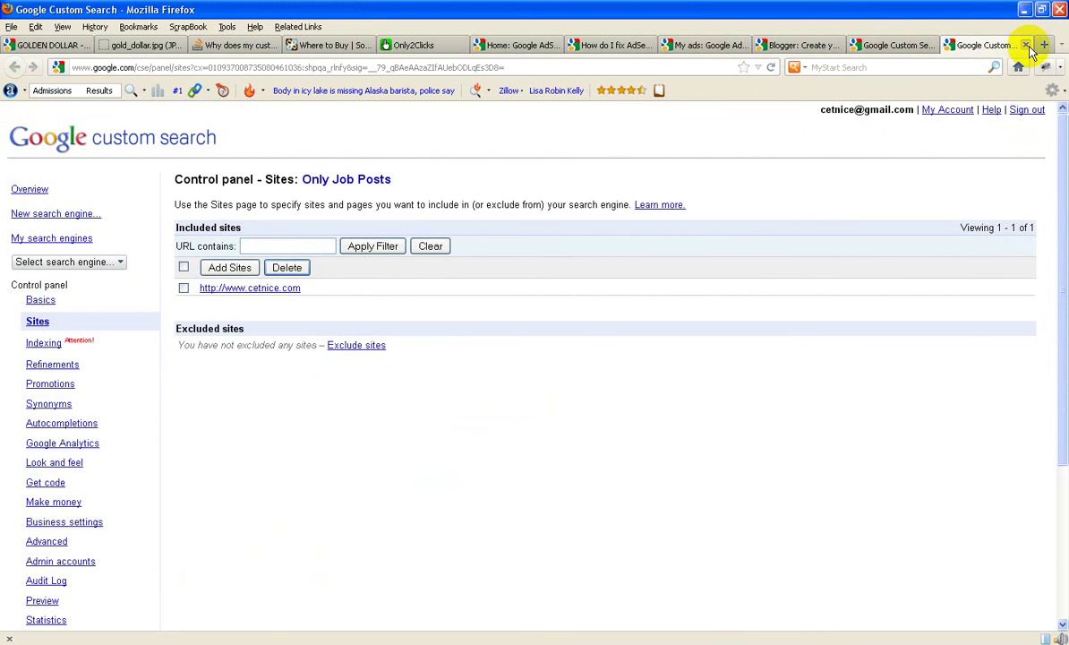
{"action": "left_click", "coordinate": [929, 50]}
{"action": "left_click", "coordinate": [929, 49]}
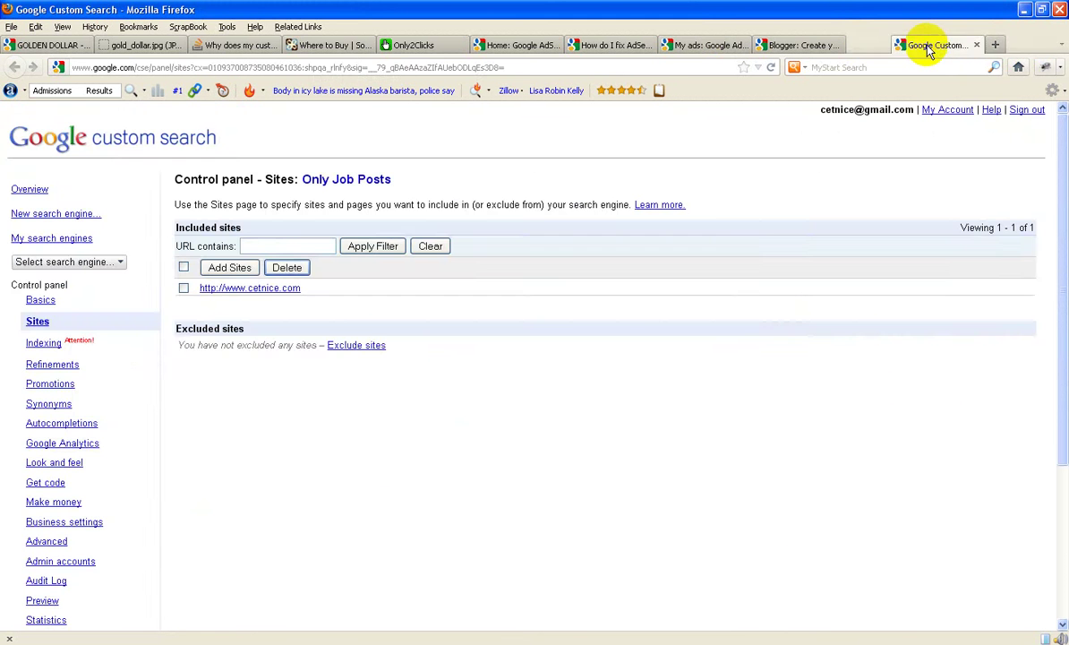
{"action": "left_click", "coordinate": [950, 44]}
{"action": "type", "text": "cetnice"}
{"action": "key", "text": "ctrl+Return"}
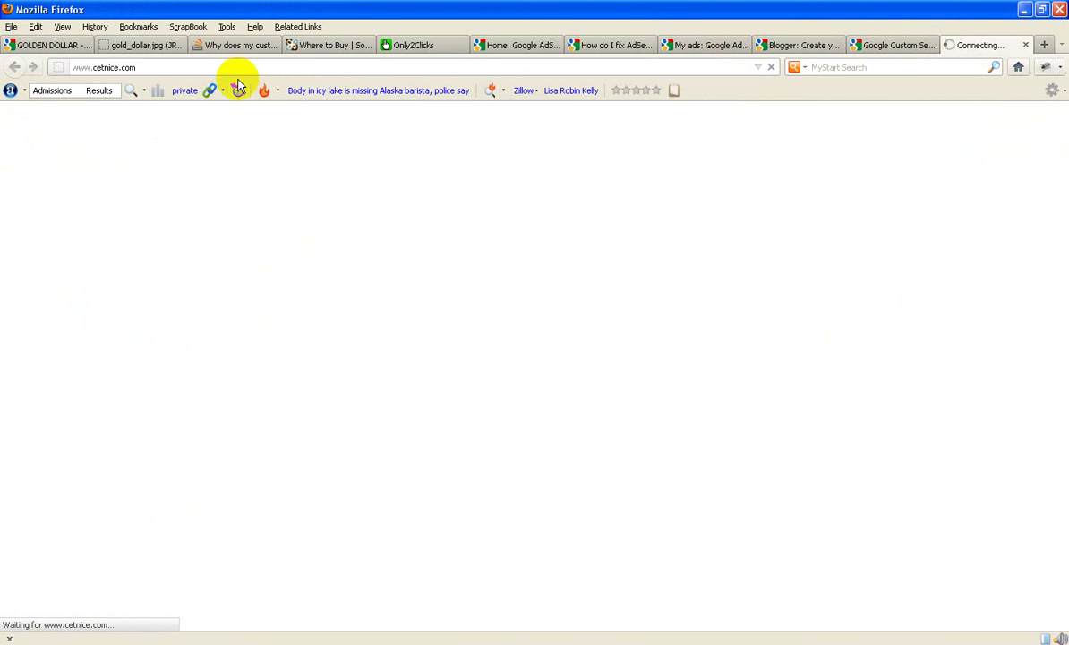
{"action": "left_click", "coordinate": [163, 68]}
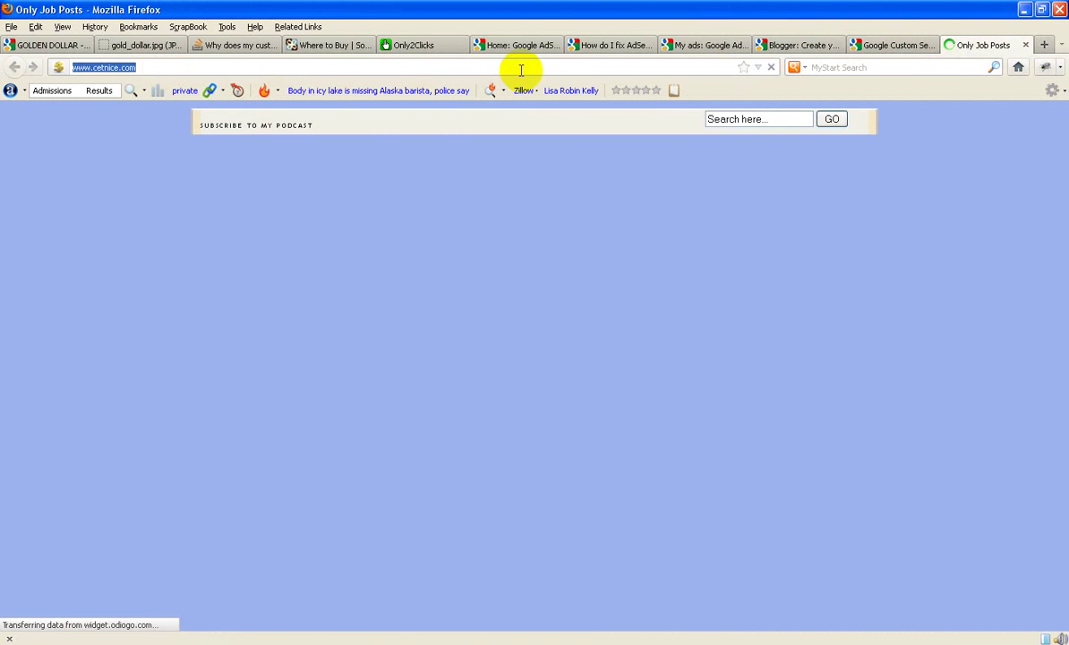
{"action": "left_click", "coordinate": [685, 44]}
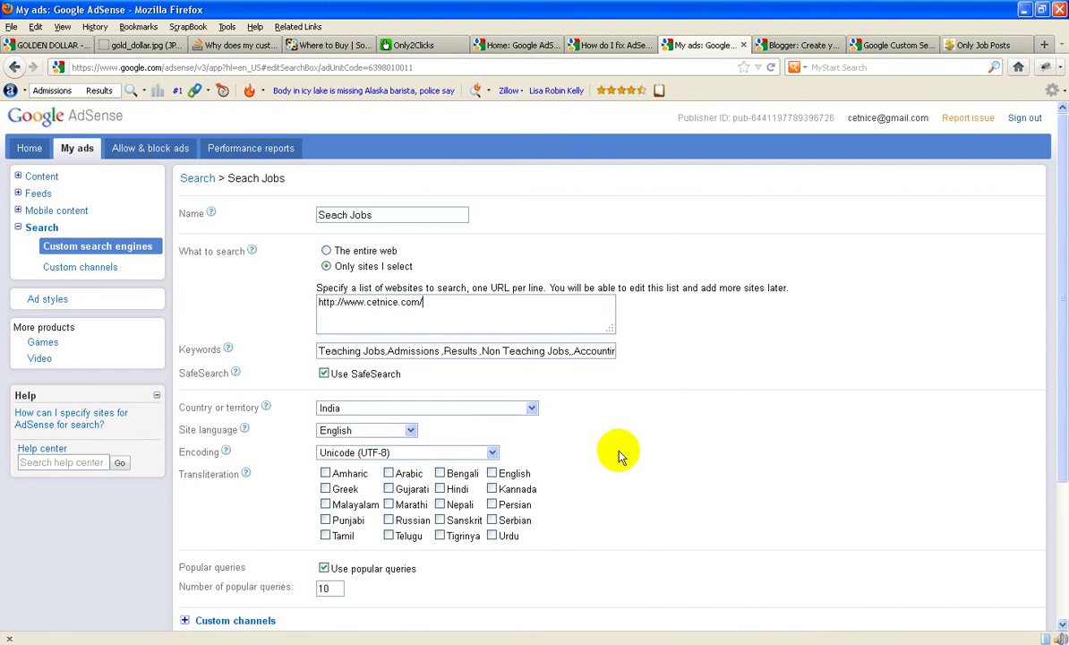
Save the search engine's settings, generate the code and copy the new search box code
{"action": "scroll", "coordinate": [617, 447], "scroll_direction": "down", "scroll_amount": 4}
{"action": "left_click", "coordinate": [228, 559]}
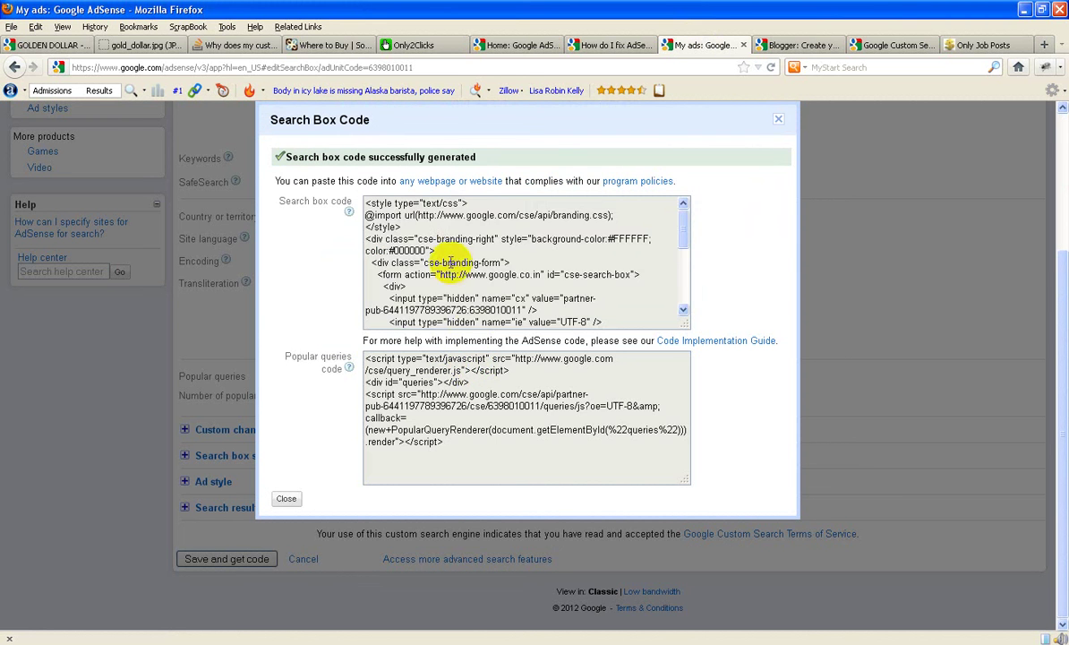
{"action": "left_click", "coordinate": [450, 260]}
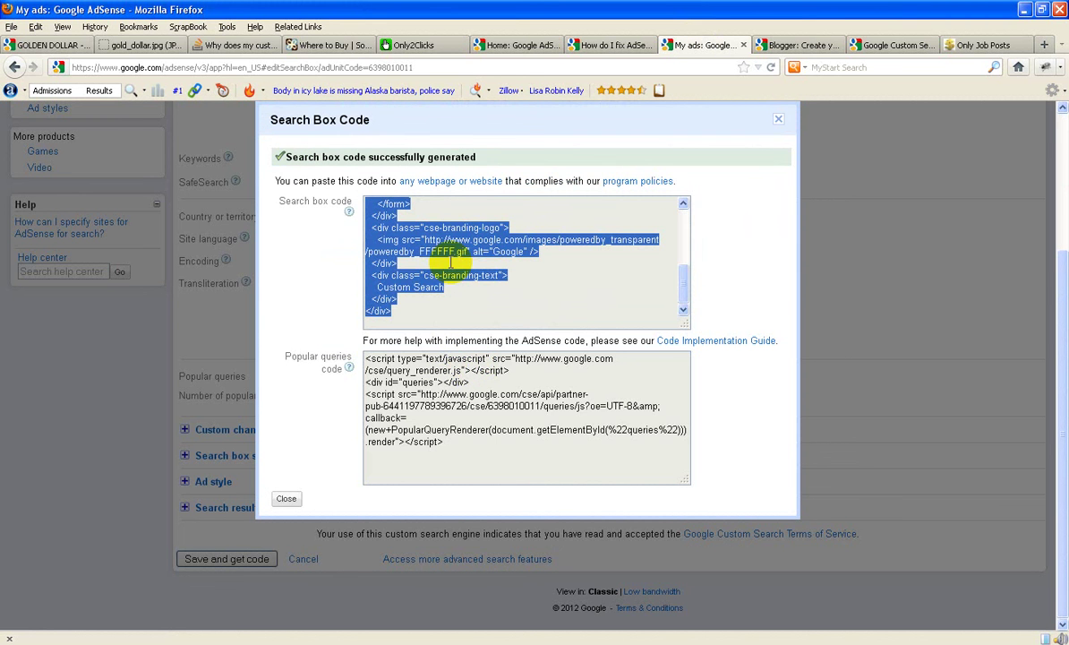
Switch to Blogger, reload its page and remove the Google CSE gadget from the layout
{"action": "left_click", "coordinate": [787, 45]}
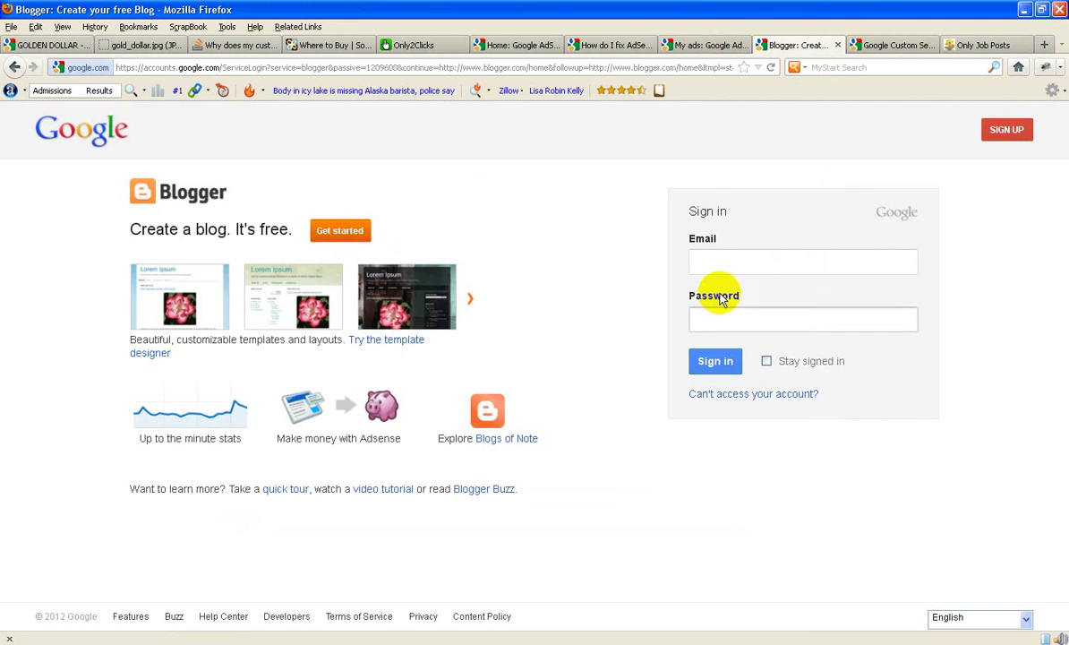
{"action": "left_click", "coordinate": [770, 67]}
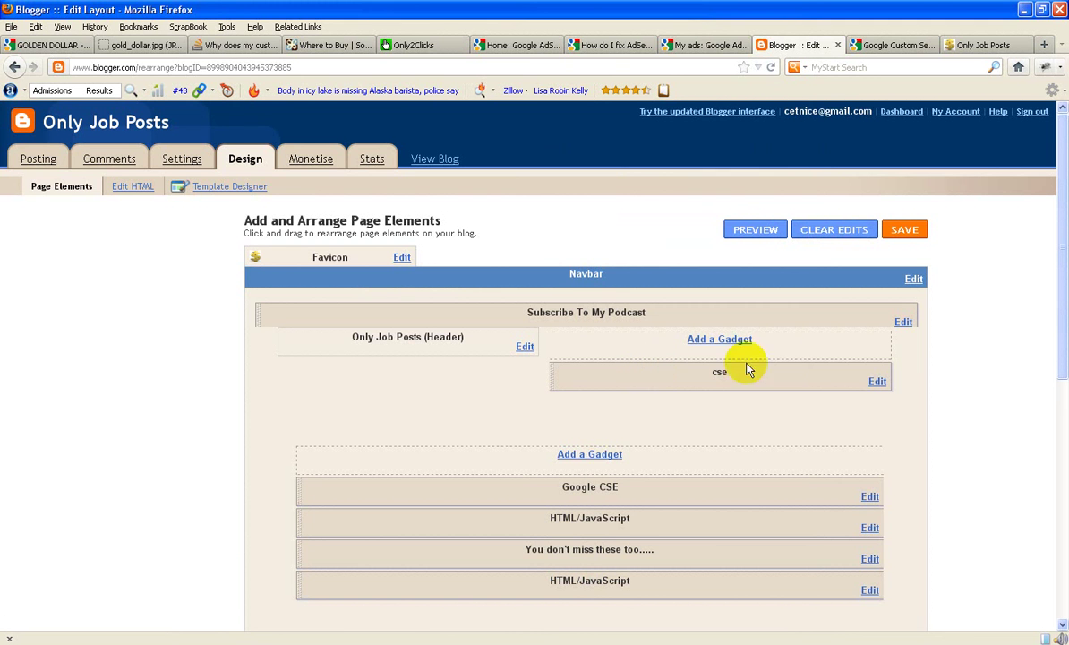
{"action": "left_click", "coordinate": [870, 498]}
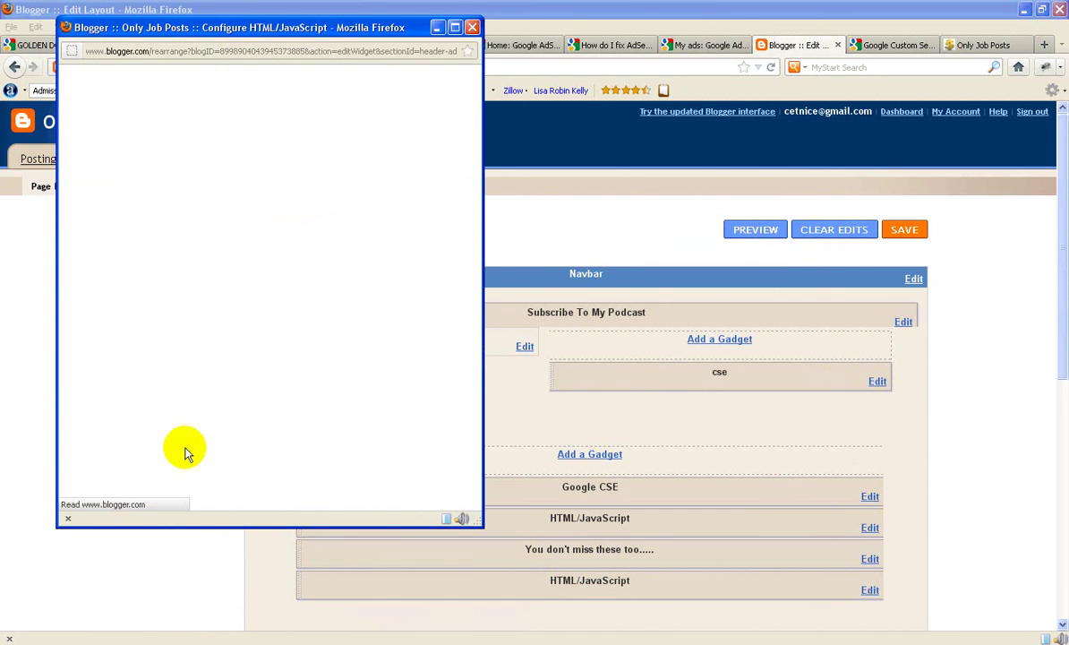
{"action": "left_click", "coordinate": [230, 444]}
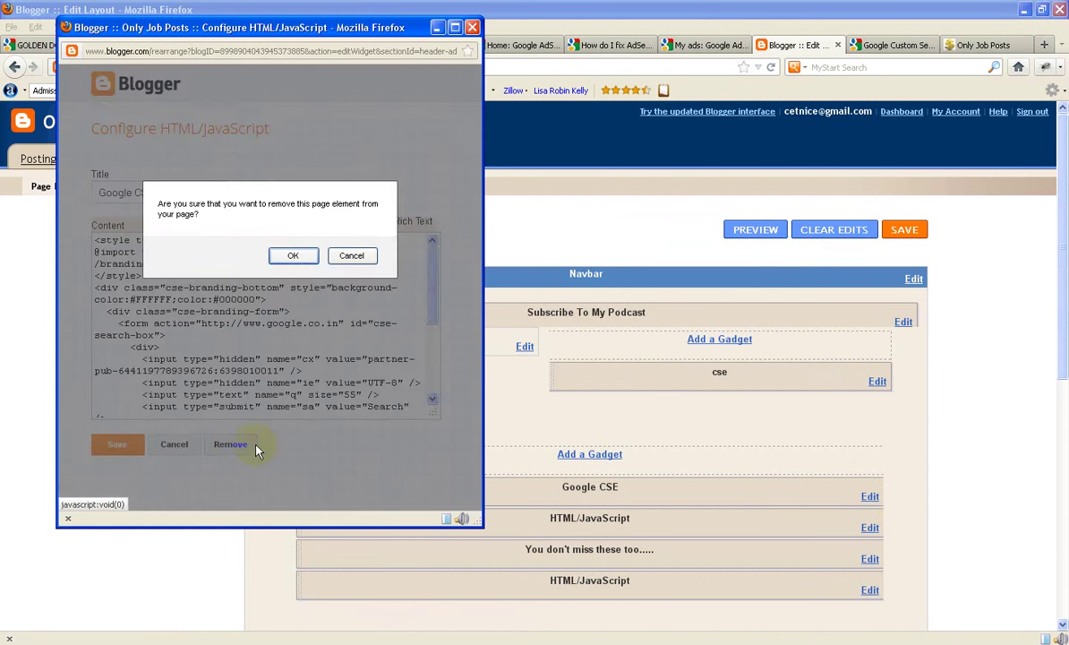
{"action": "left_click", "coordinate": [293, 254]}
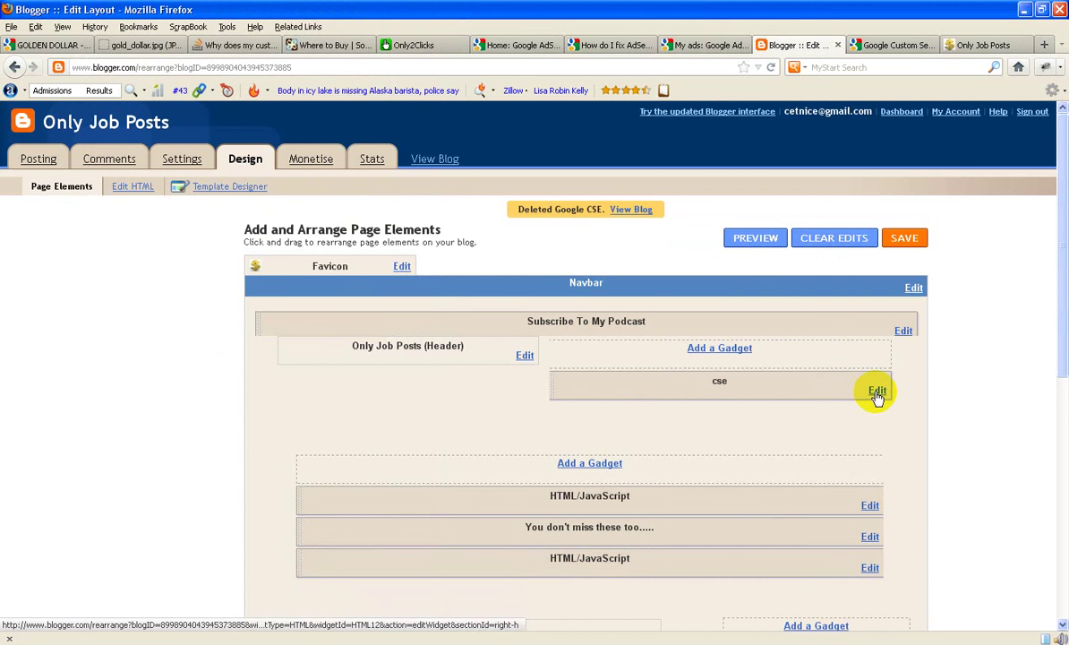
Replace the cse gadget's content with the copied site-restricted code, save it and refresh the blog to check it
{"action": "left_click", "coordinate": [877, 391]}
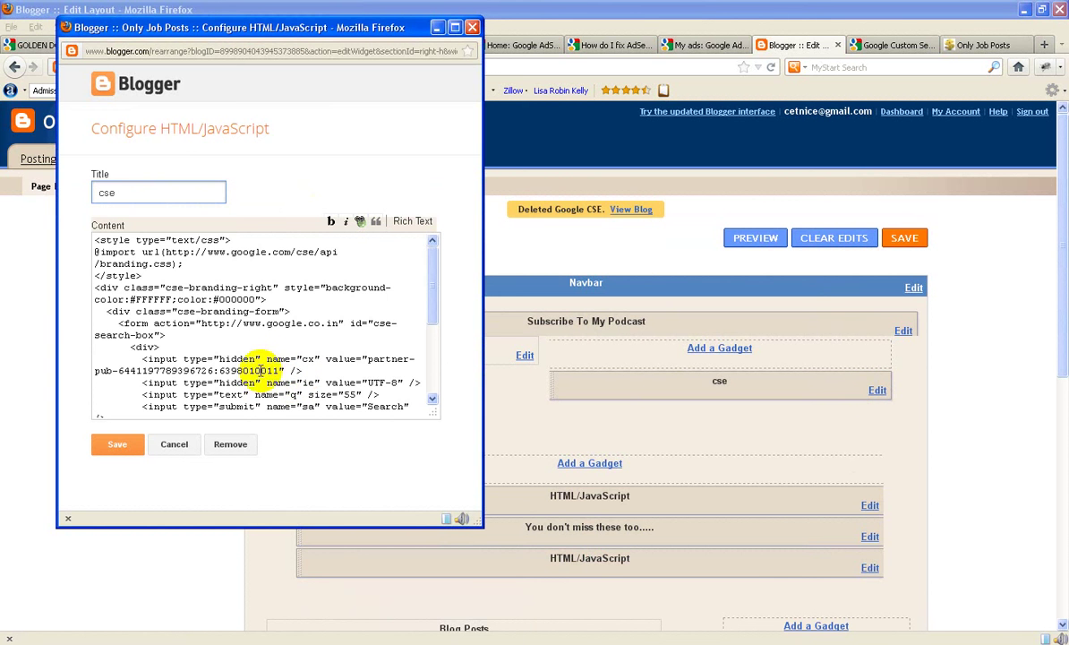
{"action": "key", "text": "ctrl+a"}
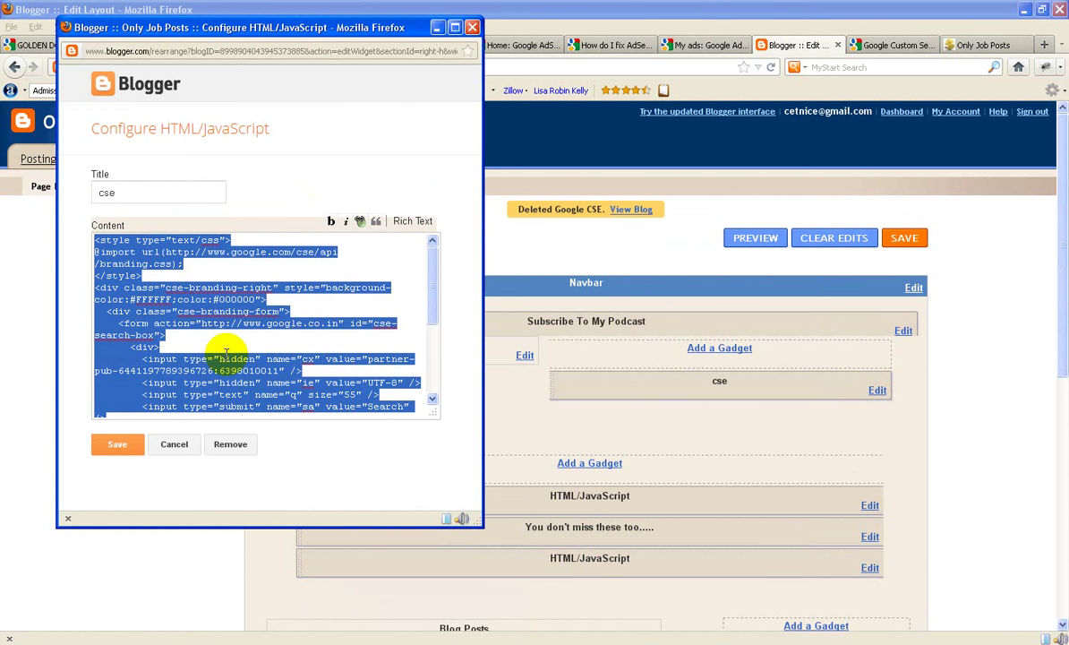
{"action": "key", "text": "ctrl+v"}
{"action": "left_click", "coordinate": [117, 444]}
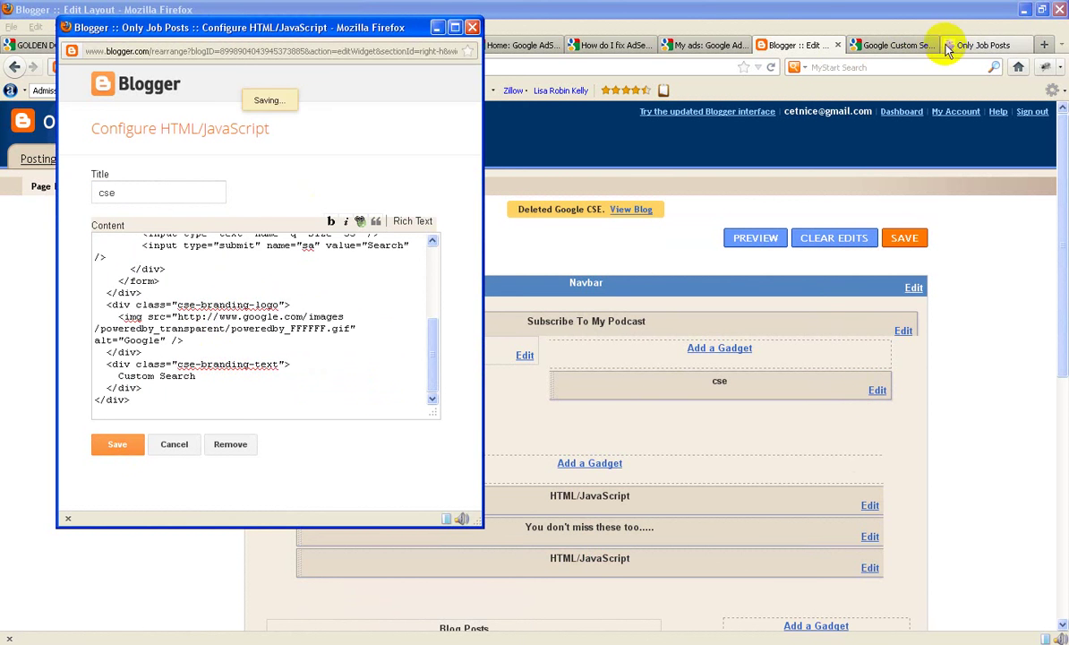
{"action": "left_click", "coordinate": [946, 46]}
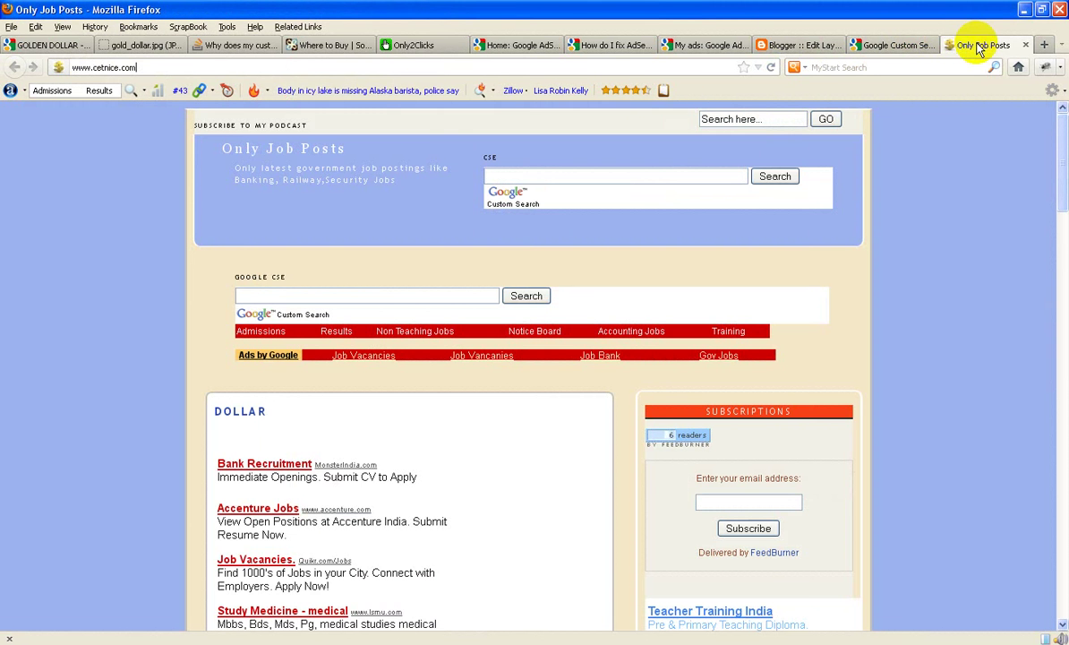
{"action": "left_click", "coordinate": [772, 68]}
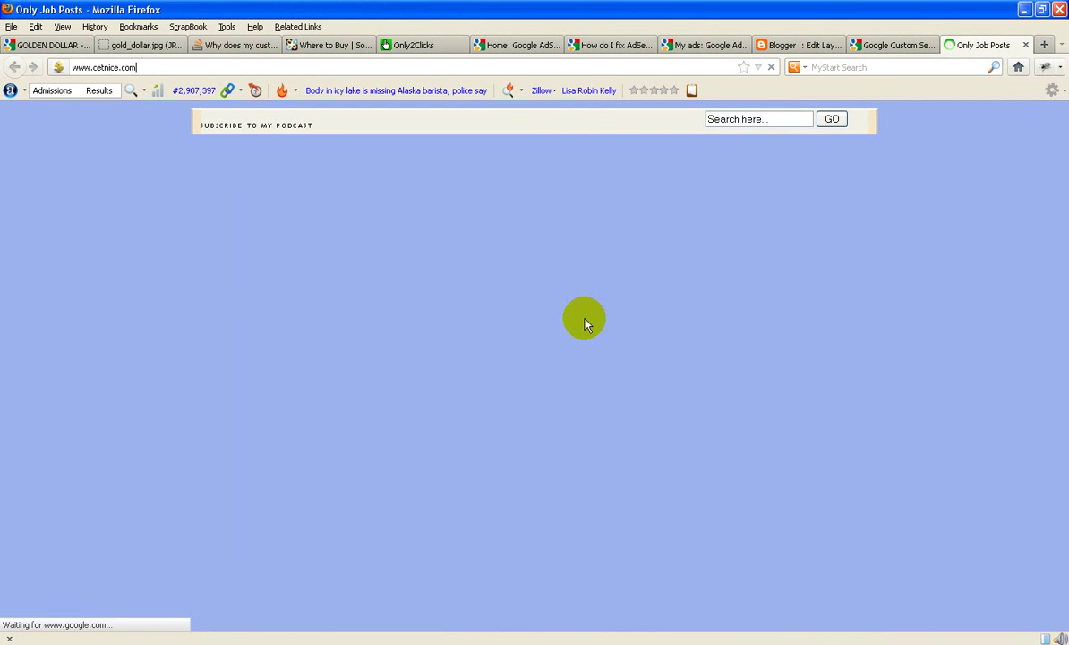
Test the site-restricted search box on the refreshed blog by searching for "teaching jobs"
{"action": "left_click", "coordinate": [524, 177]}
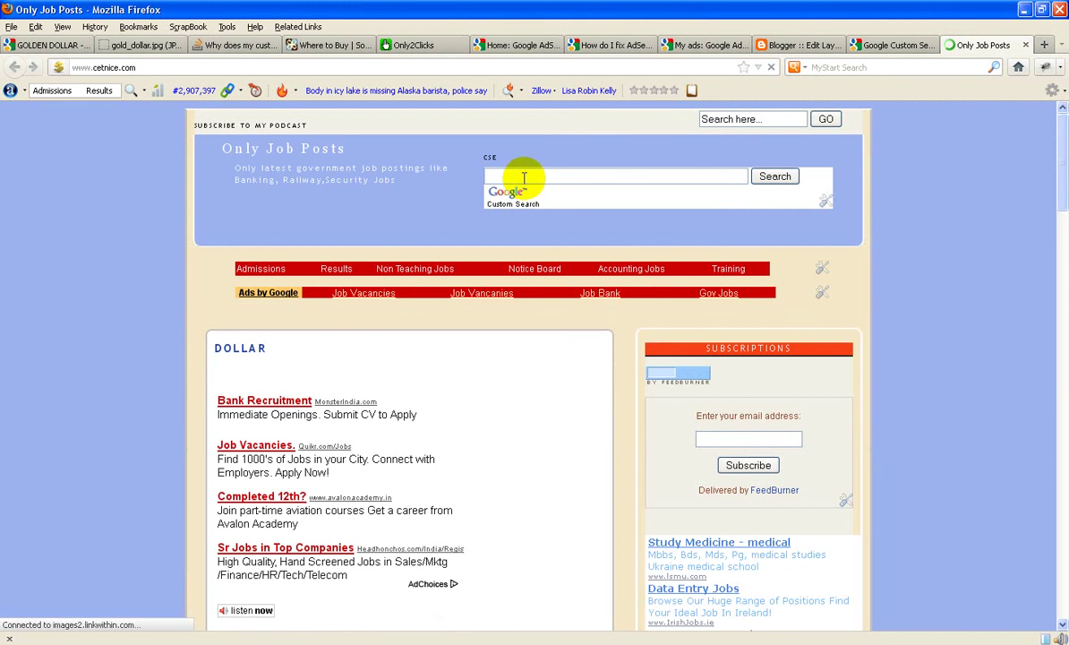
{"action": "type", "text": "teaching jobs"}
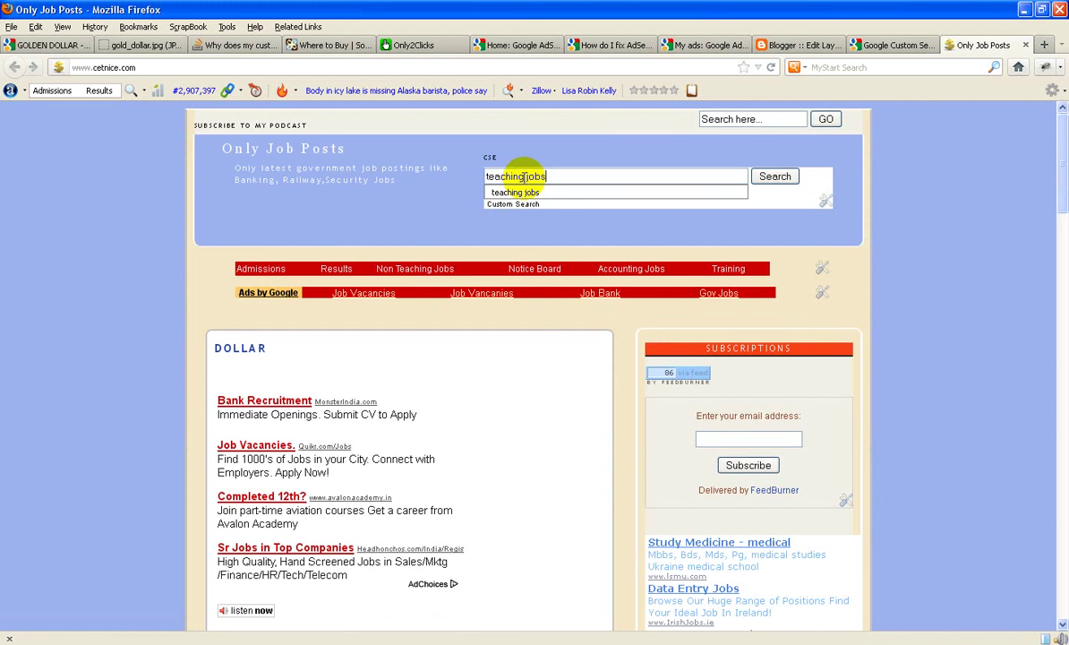
{"action": "left_click", "coordinate": [775, 179]}
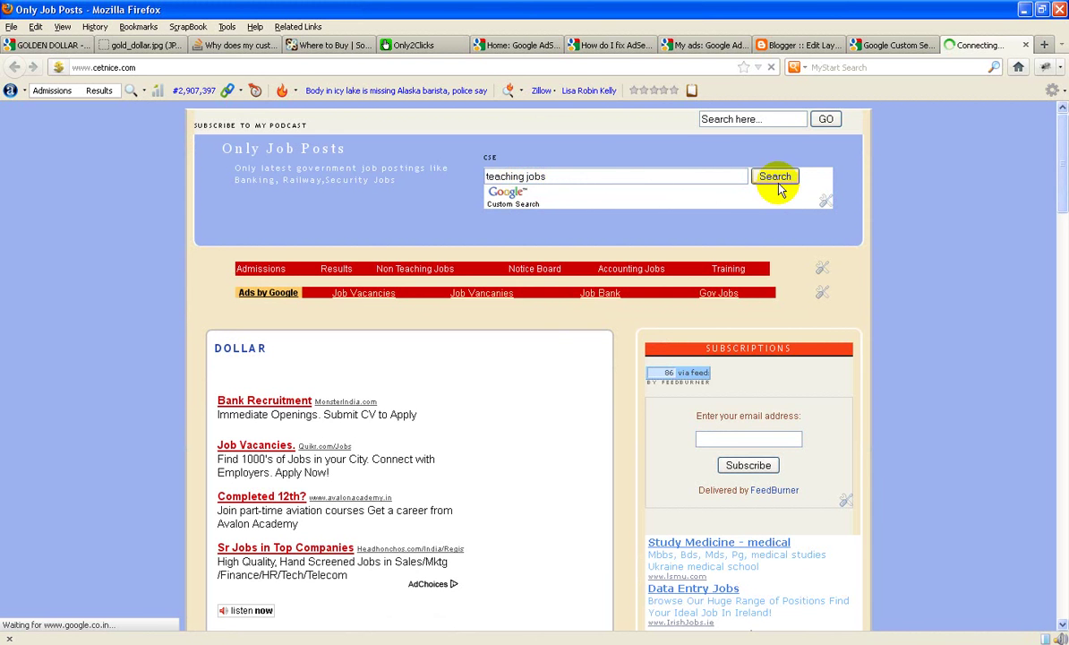